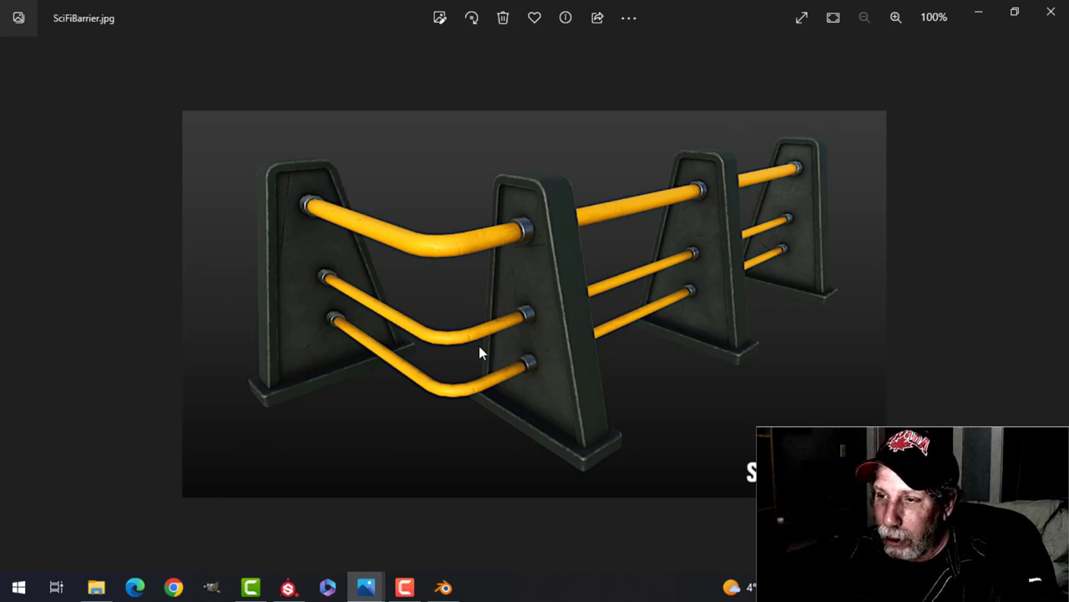
Switch to Blender and add a mesh plane at the world origin, working from the front view
click(444, 587)
middle_drag(552, 357, 498, 363)
key(KP_1)
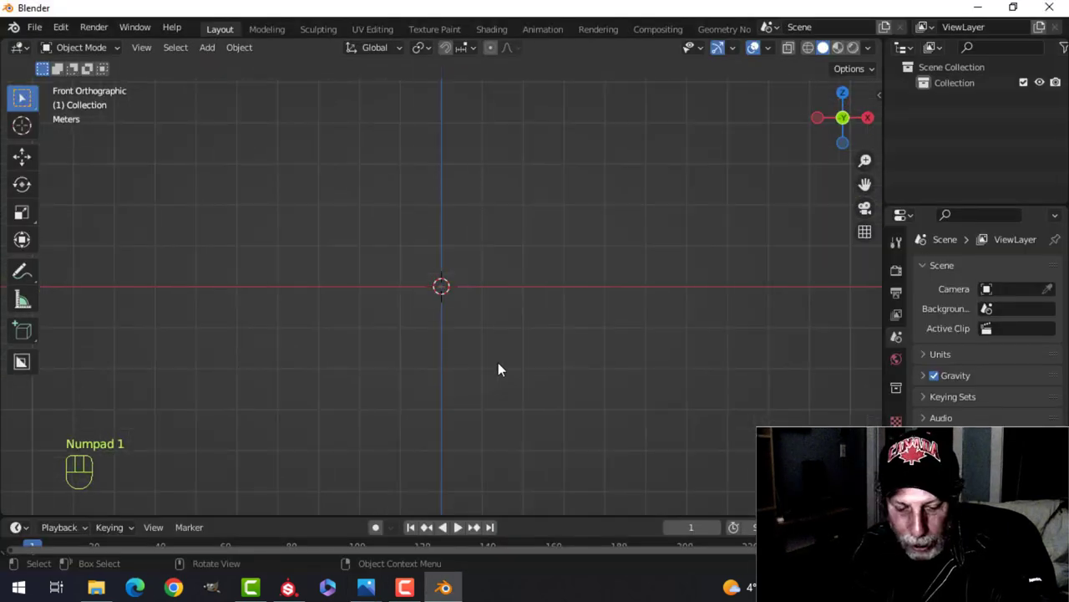
key(shift+a)
mouse_move(509, 251)
click(547, 249)
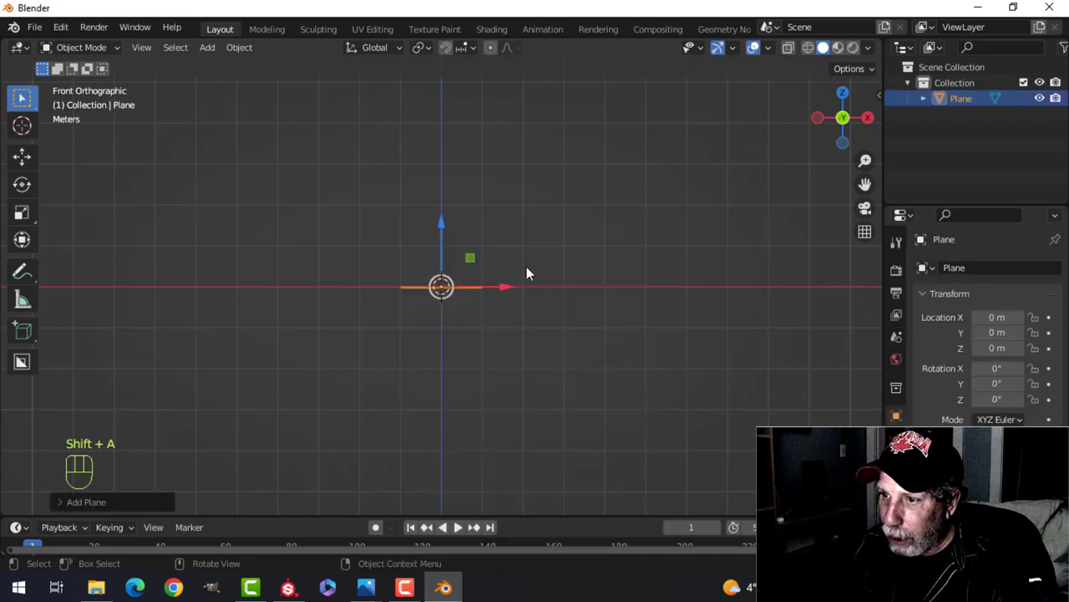
In Edit Mode, rotate the plane 90 degrees about X and raise it so its lower edge rests on the X axis
key(Tab)
text(r)
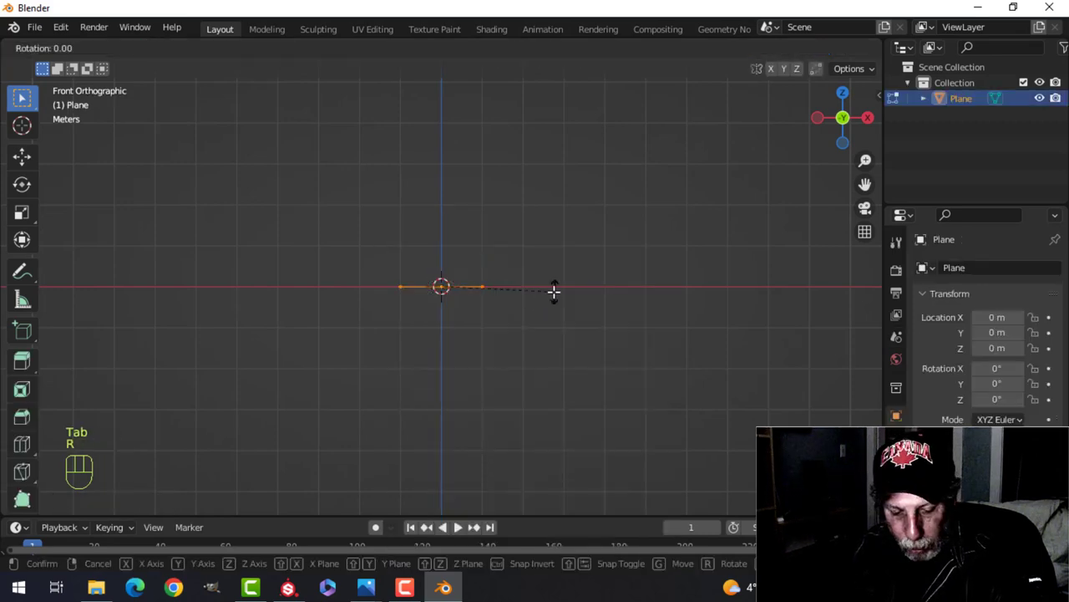
text(x90)
click(527, 276)
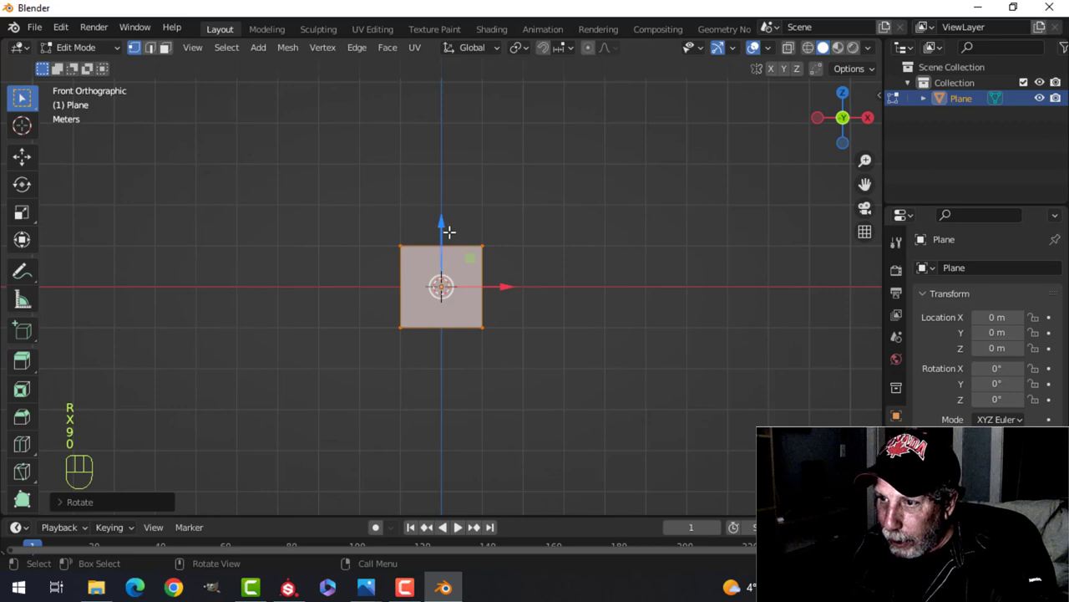
drag(449, 231, 451, 186)
Raise the plane's two upper vertices to make it taller and scale them to about 0.59 to narrow the upper edge
click(406, 191)
shift+click(480, 181)
shift+middle_drag(483, 181, 480, 226)
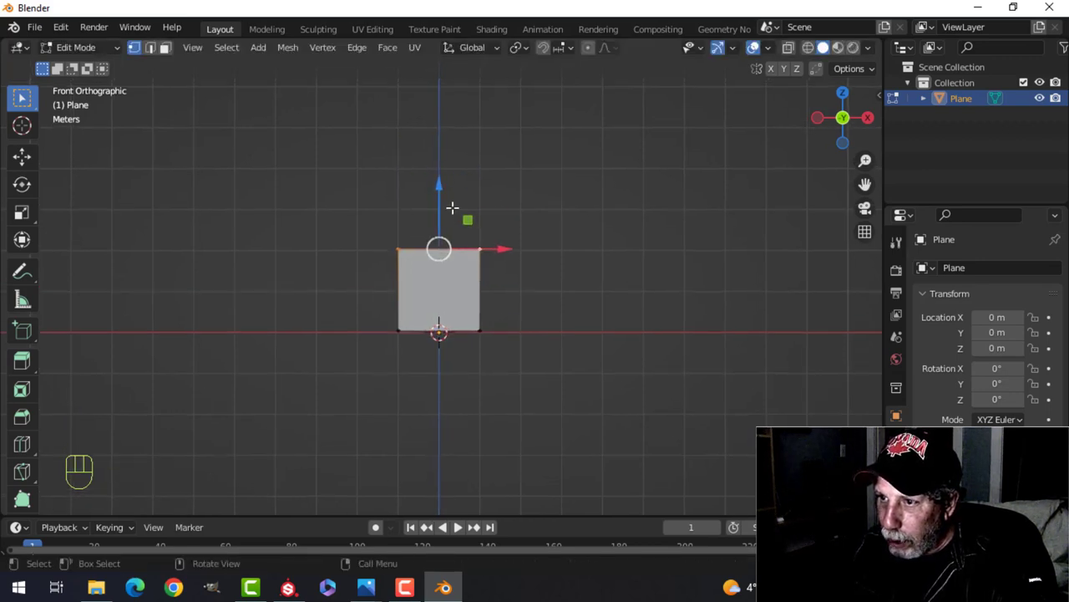
drag(443, 193, 451, 128)
key(s)
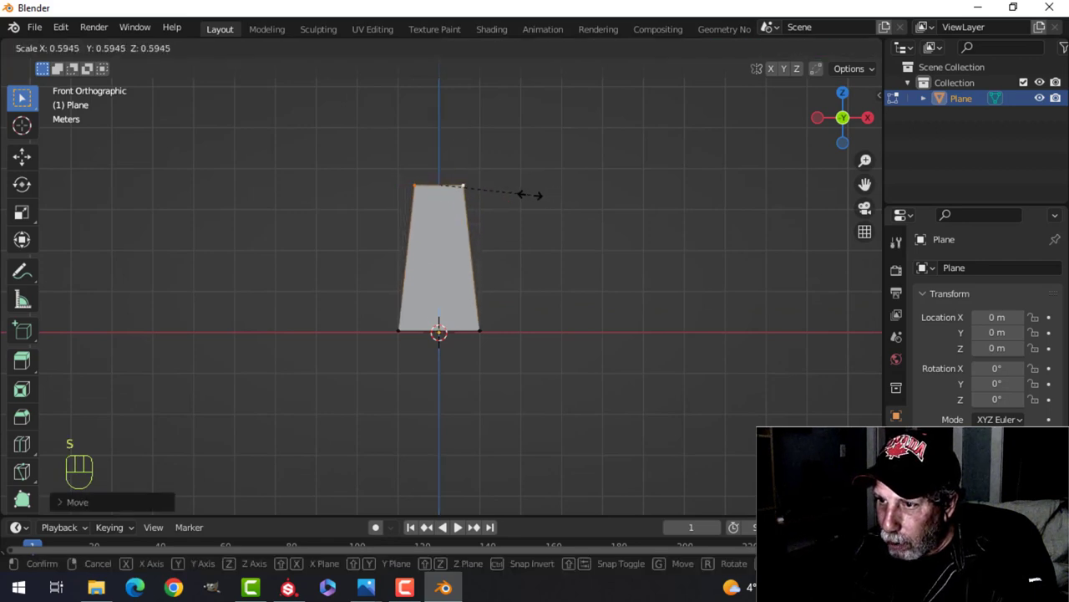
click(529, 195)
Widen the base of the trapezoid by scaling its two lower vertices to about 1.3
click(392, 332)
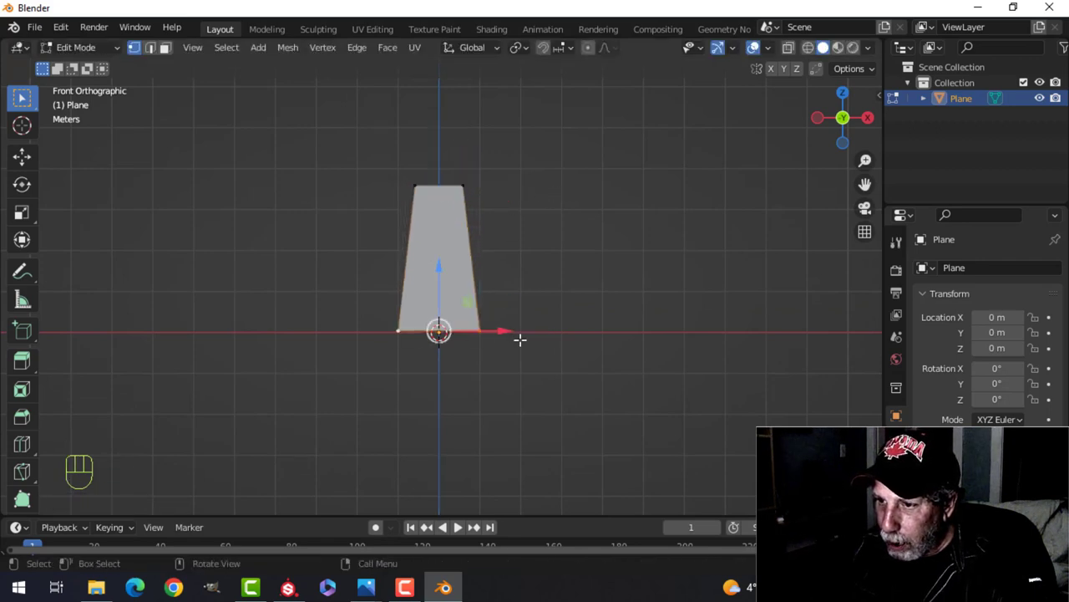
key(s)
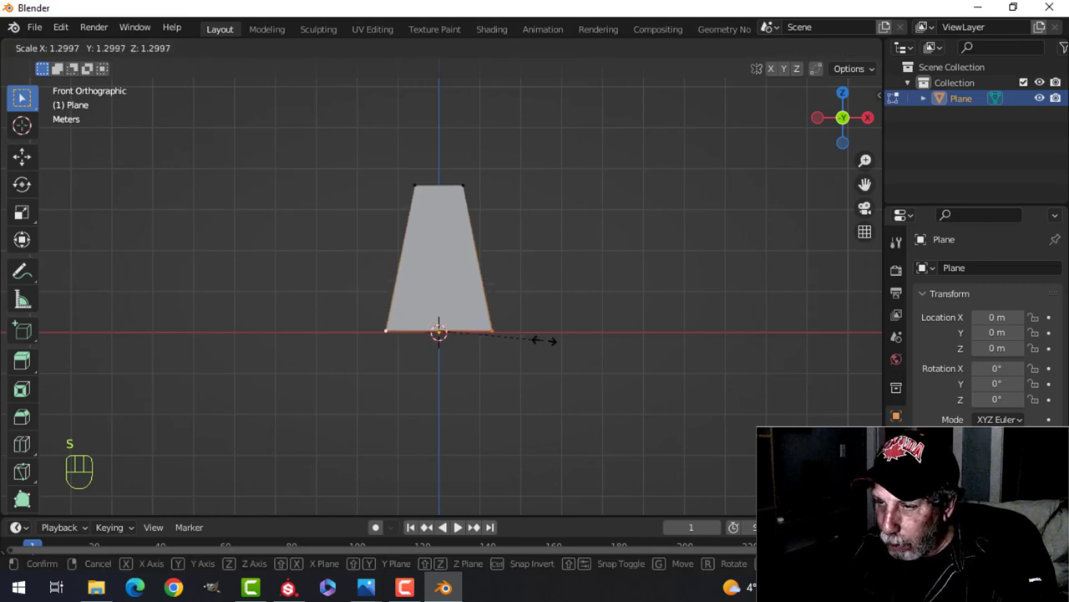
click(546, 340)
Extrude the whole trapezoid face along Y to give the barrier post its thickness
middle_drag(556, 303, 480, 284)
click(23, 156)
key(a)
key(e)
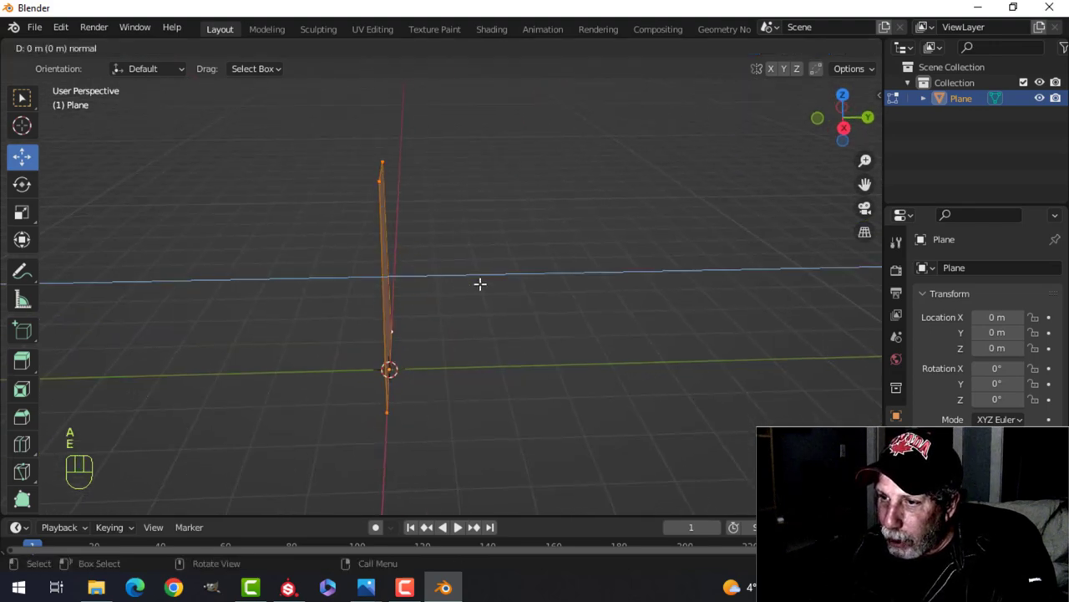
right_click(480, 284)
drag(454, 274, 482, 301)
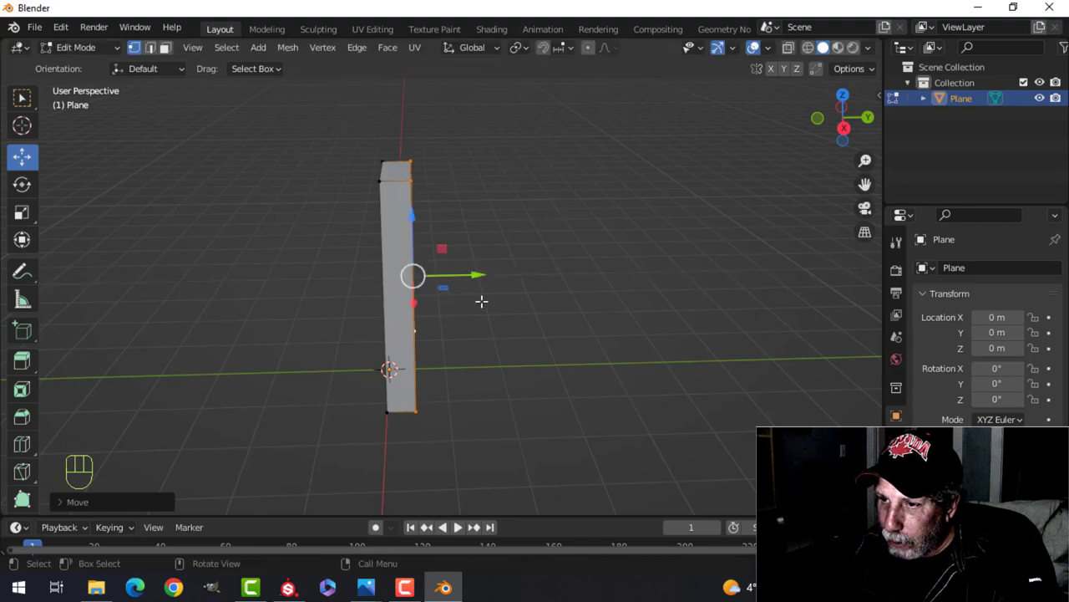
Select the post's large front and back faces and inset them by about 0.11 m
middle_drag(482, 300, 590, 258)
key(alt+a)
middle_drag(544, 292, 520, 322)
click(440, 284)
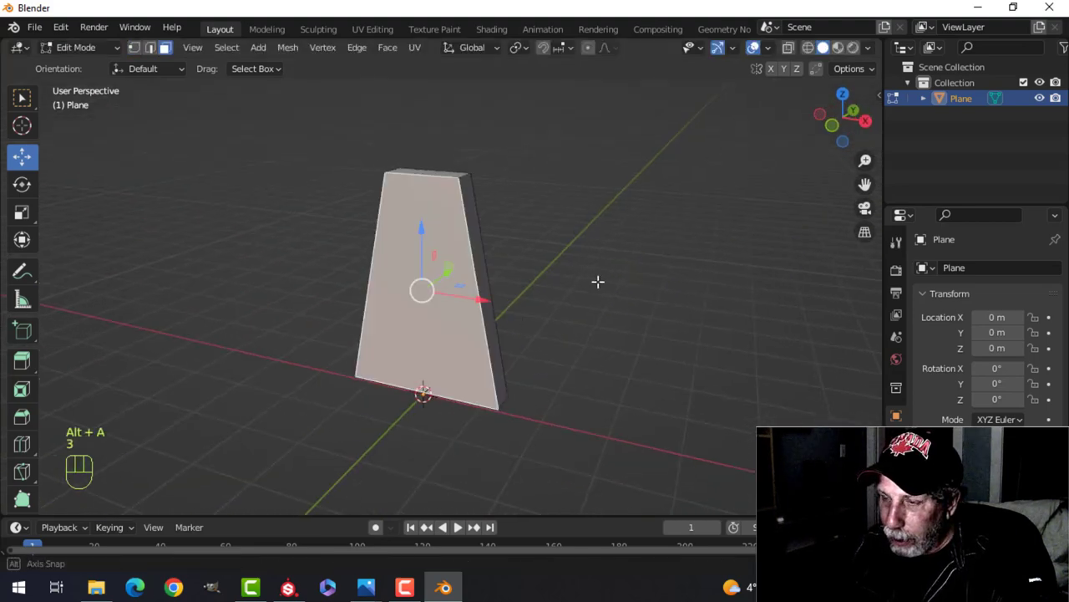
mouse_move(596, 281)
middle_down()
mouse_move(425, 270)
mouse_move(592, 267)
middle_up()
scroll(561, 285, up, 2)
shift+middle_drag(541, 292, 539, 331)
middle_drag(539, 332, 548, 312)
key(i)
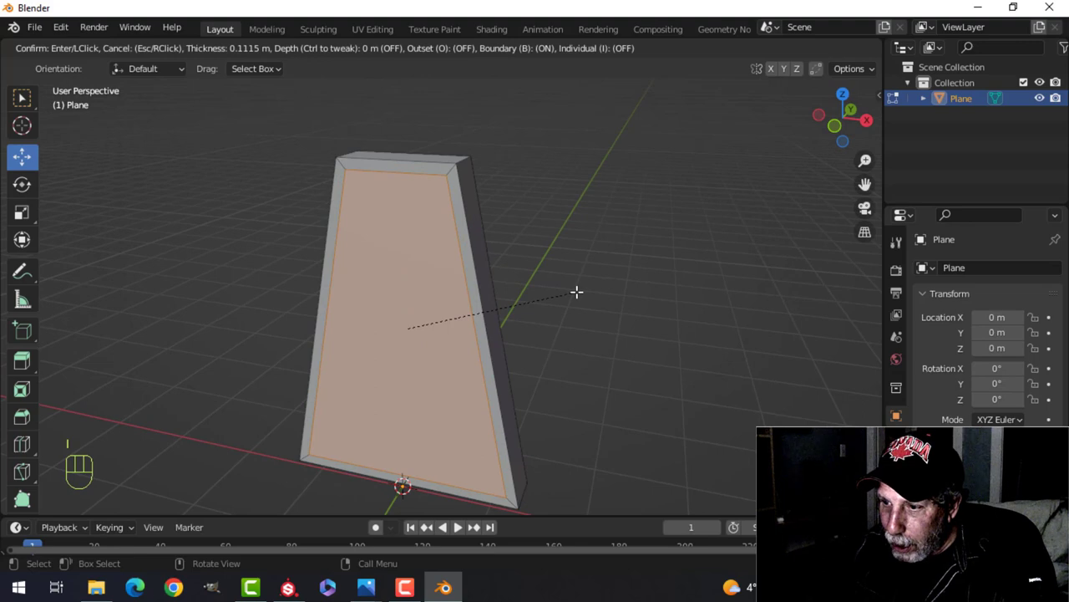
click(576, 291)
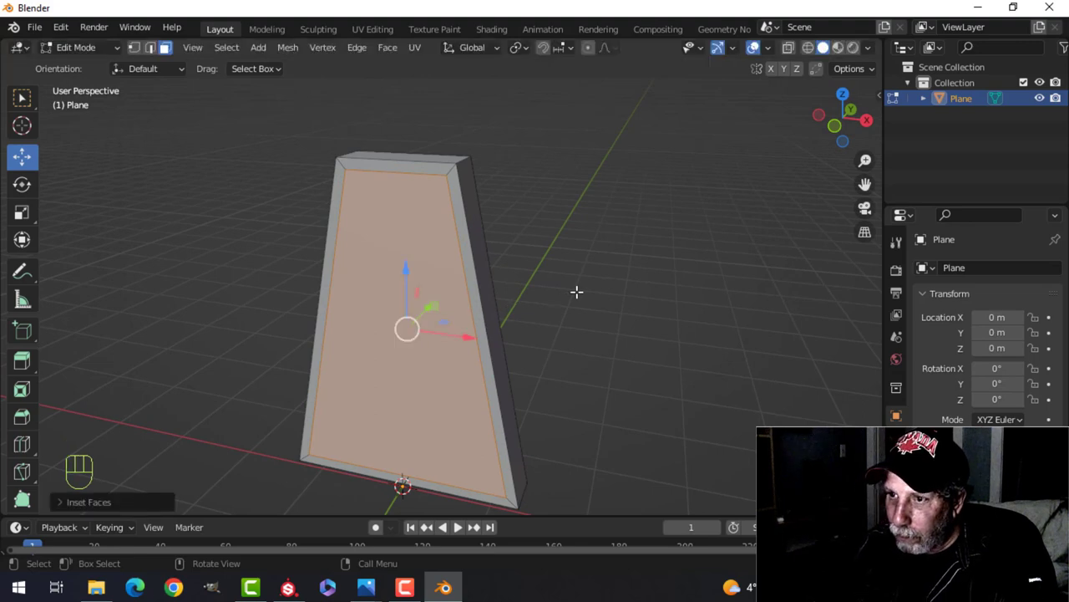
In front wireframe view, select all vertices at the post's base and flatten them by scaling to 0 along Z
key(KP_1)
key(alt+a)
key(z)
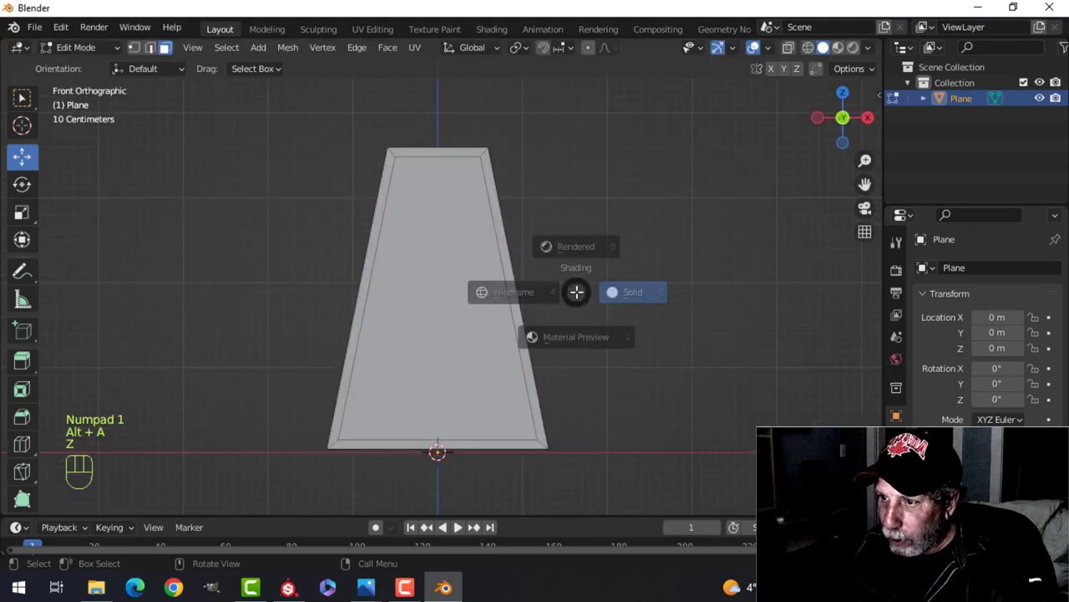
click(464, 302)
shift+middle_drag(604, 345, 576, 275)
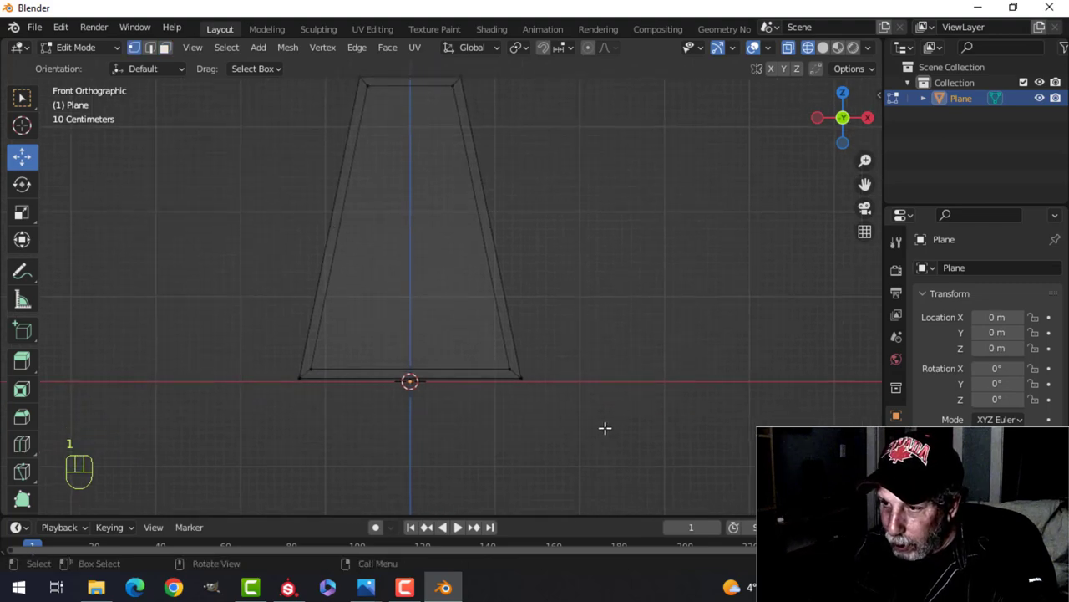
key(b)
drag(609, 429, 231, 353)
key(s)
key(z)
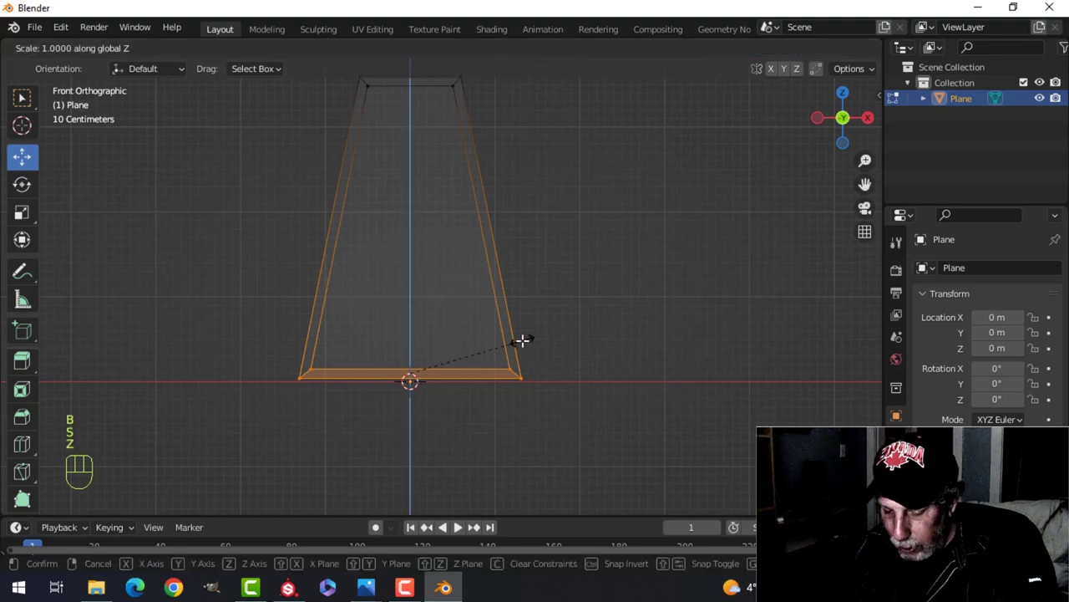
key(0)
key(Return)
Return to solid shading and delete the face on the underside of the post
key(z)
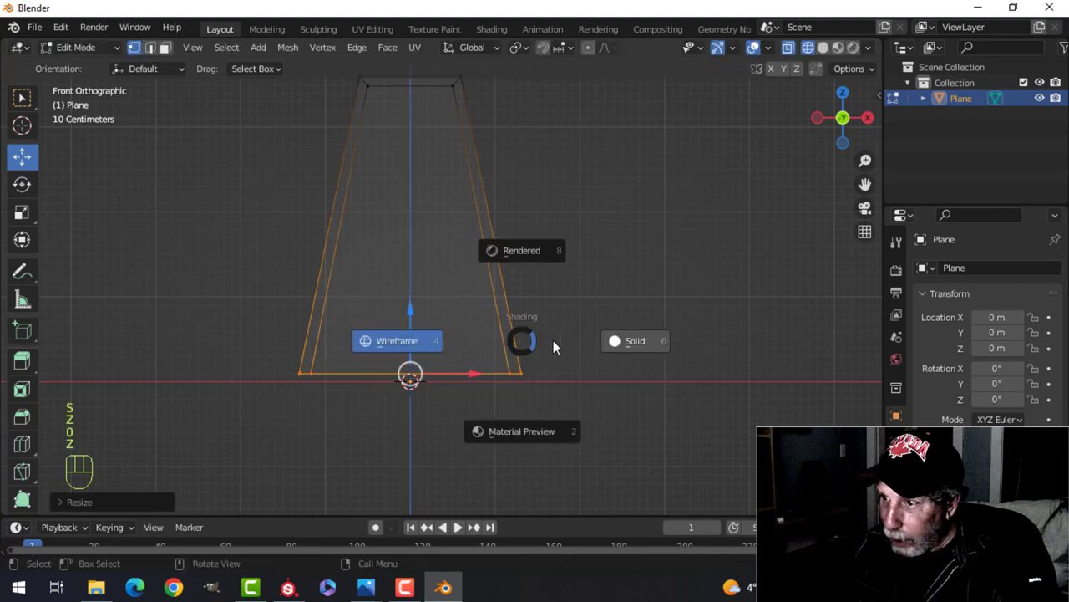
click(630, 368)
mouse_move(630, 368)
middle_down()
mouse_move(540, 338)
mouse_move(475, 296)
mouse_move(478, 315)
middle_up()
key(alt+a)
click(459, 304)
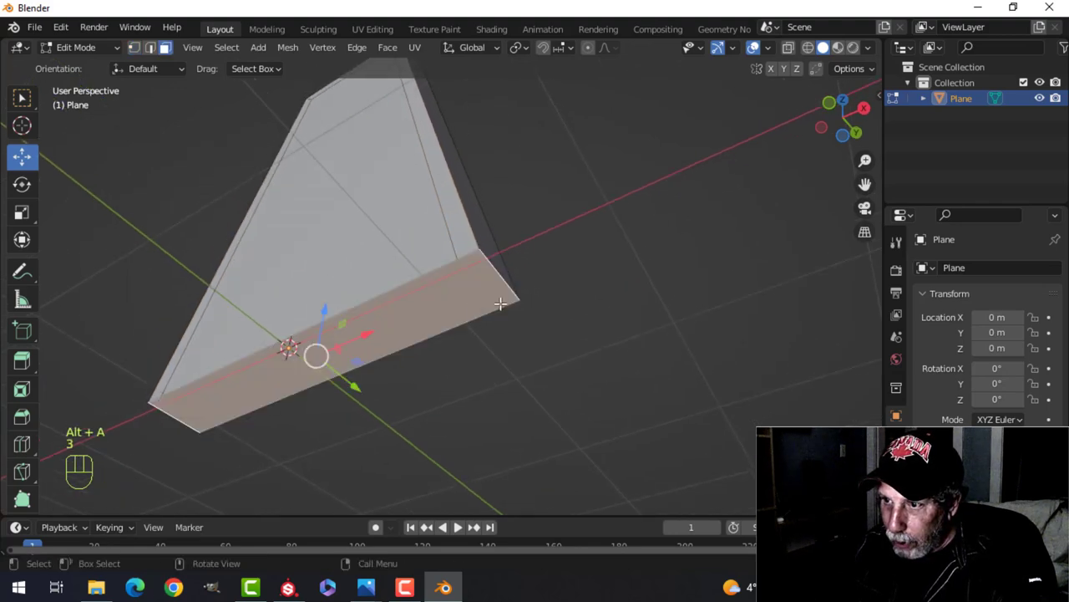
key(x)
click(463, 340)
Extrude the inset front and back faces and scale them inward along Y to recess both panels
middle_drag(464, 339, 634, 368)
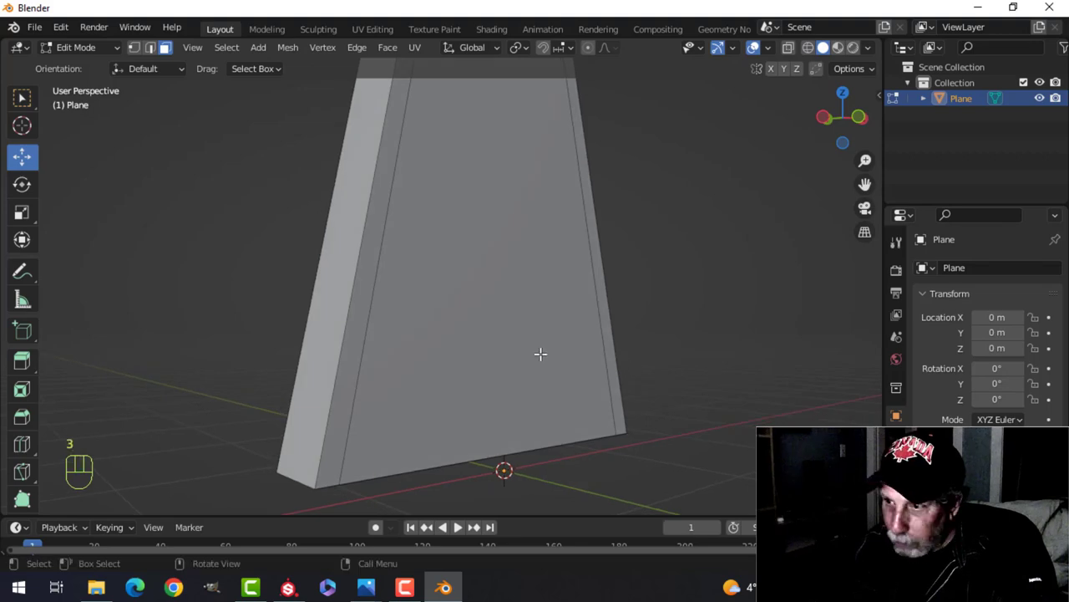
click(505, 340)
middle_drag(597, 327, 565, 325)
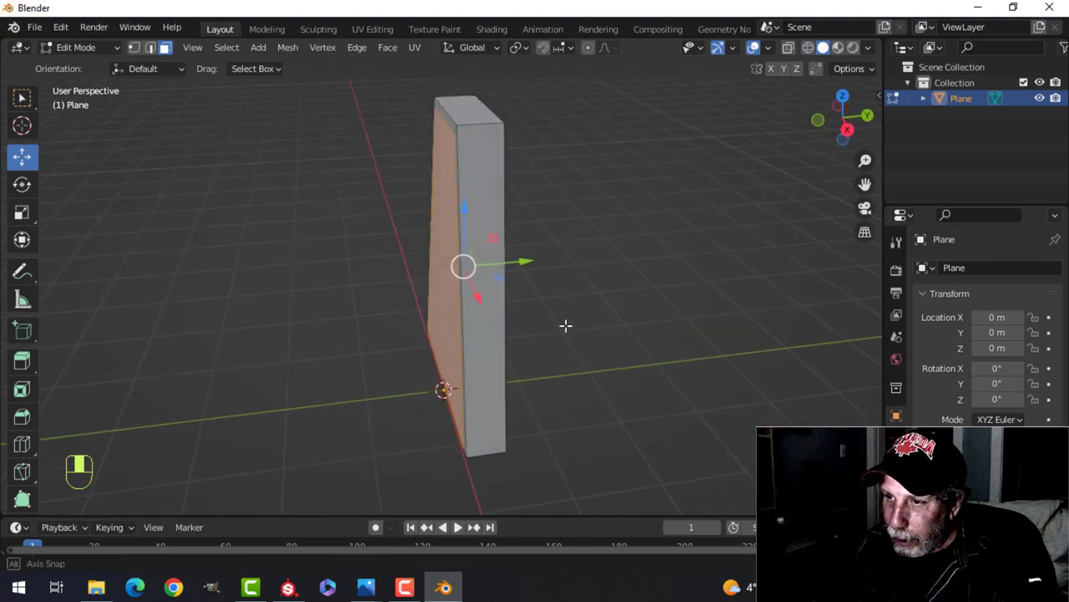
key(e)
key(s)
key(y)
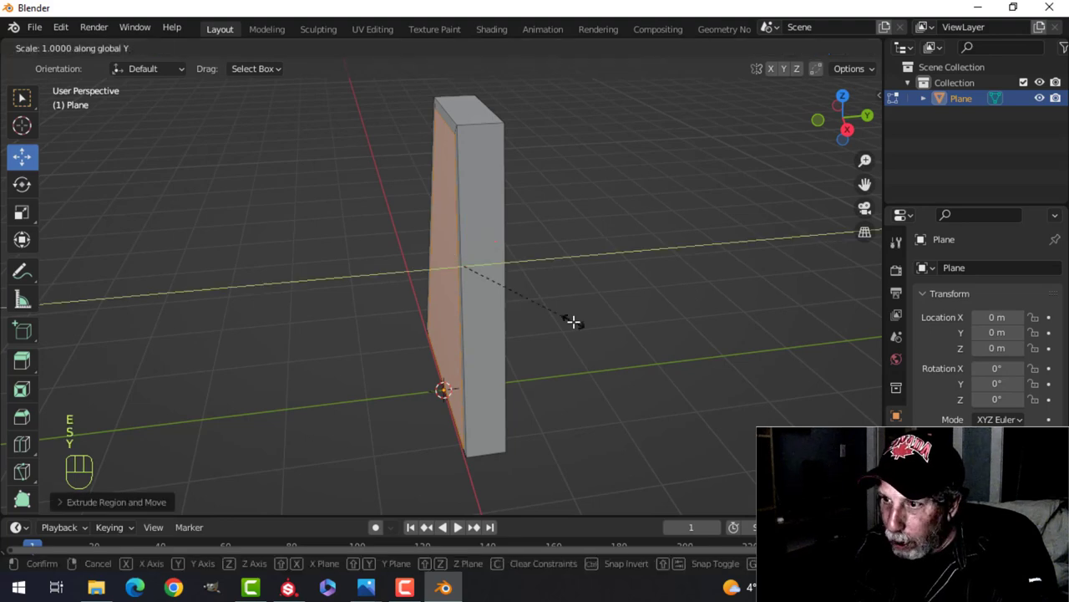
click(526, 299)
Delete the narrow ledge face at the base of the recess on both sides of the post
middle_drag(504, 337, 432, 260)
scroll(461, 221, up, 3)
key(alt+a)
click(399, 296)
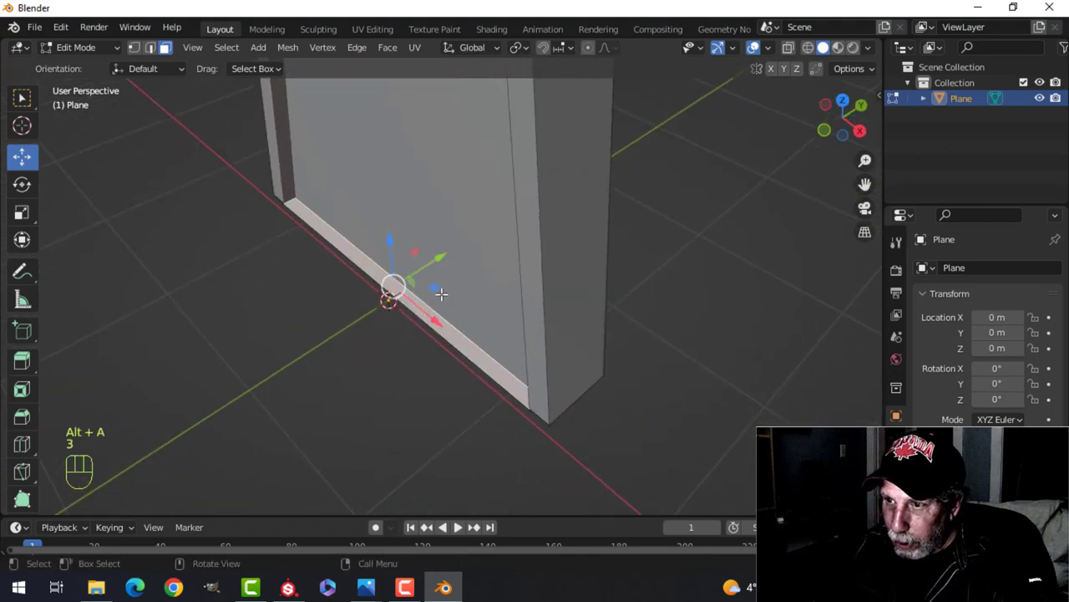
key(x)
click(539, 277)
middle_drag(580, 267, 471, 310)
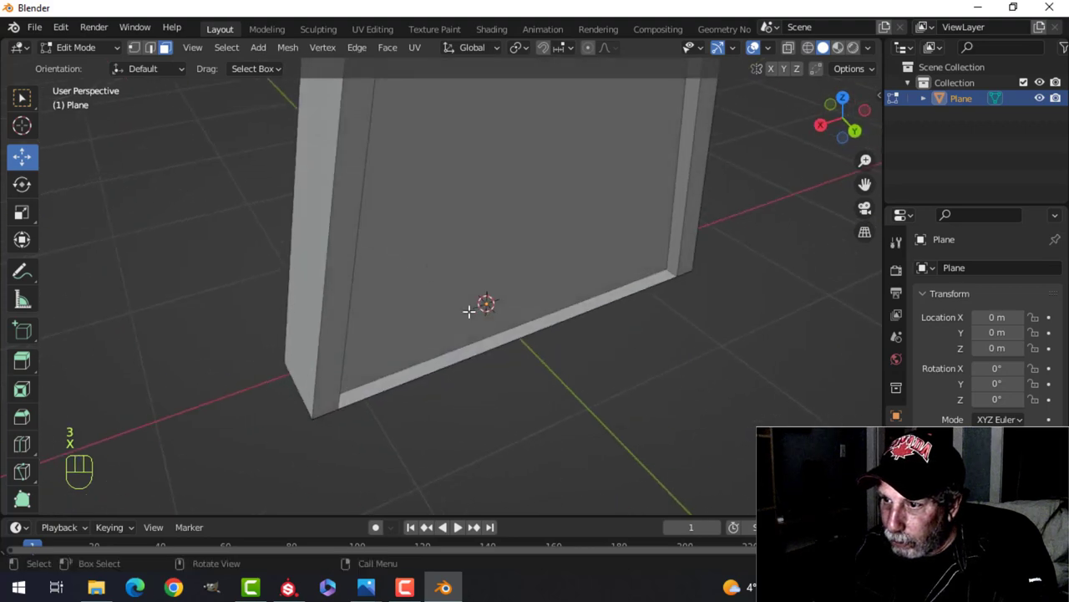
click(487, 341)
key(x)
click(488, 343)
Delete the leftover edges running along the post's base below the recessed panels
middle_drag(383, 295, 580, 317)
click(488, 362)
key(x)
click(447, 348)
click(437, 378)
key(x)
click(410, 381)
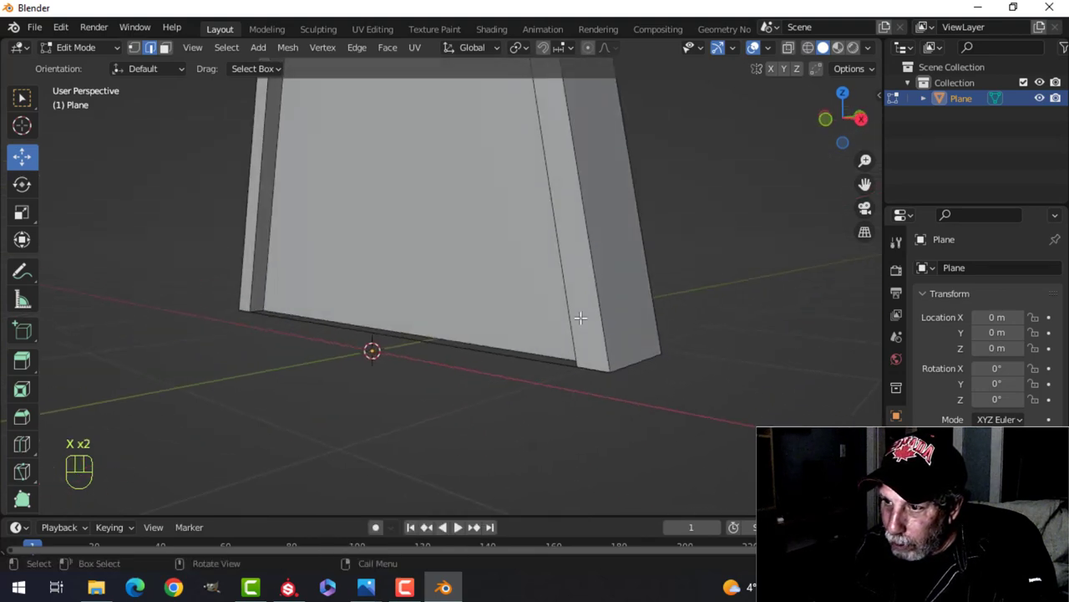
key(x)
click(483, 350)
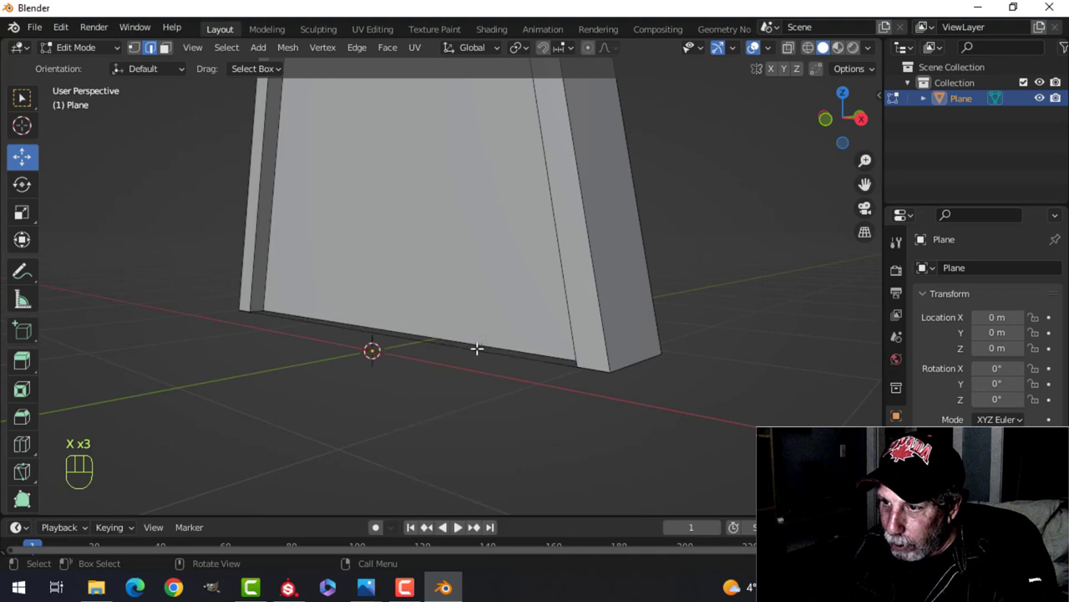
key(x)
click(479, 351)
Select the edge loops at the post's two upper corners and bevel them with several segments to round the corners
mouse_move(485, 310)
middle_down()
mouse_move(468, 330)
mouse_move(413, 310)
mouse_move(484, 252)
mouse_move(509, 289)
mouse_move(489, 258)
mouse_move(494, 323)
mouse_move(485, 296)
middle_up()
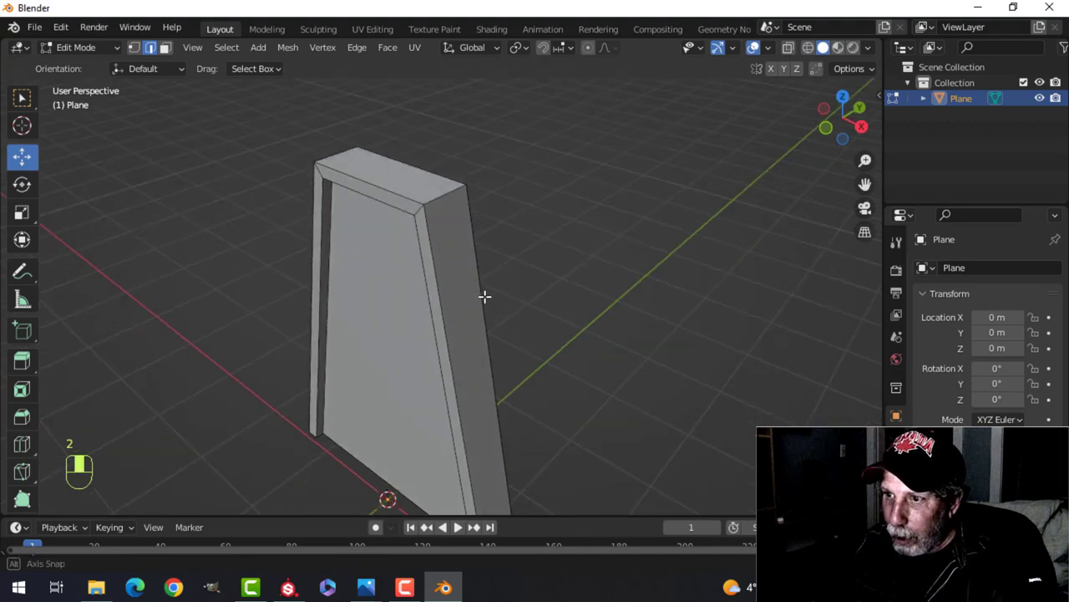
alt+shift+click(445, 206)
middle_drag(444, 206, 449, 242)
alt+shift+click(343, 206)
middle_drag(568, 238, 458, 248)
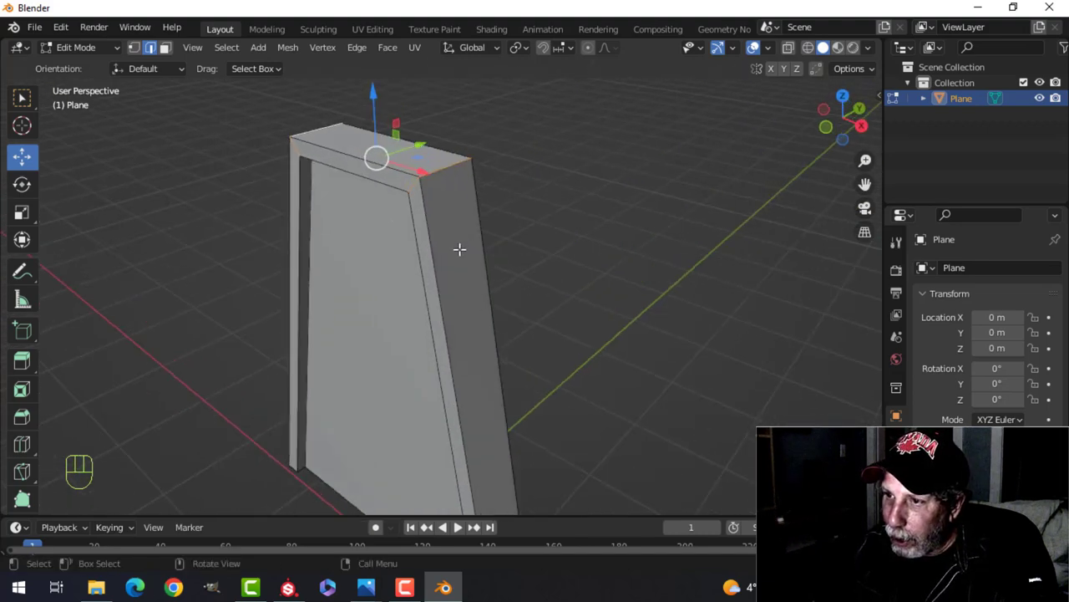
scroll(458, 248, up, 1)
shift+middle_drag(506, 213, 510, 292)
key(ctrl+b)
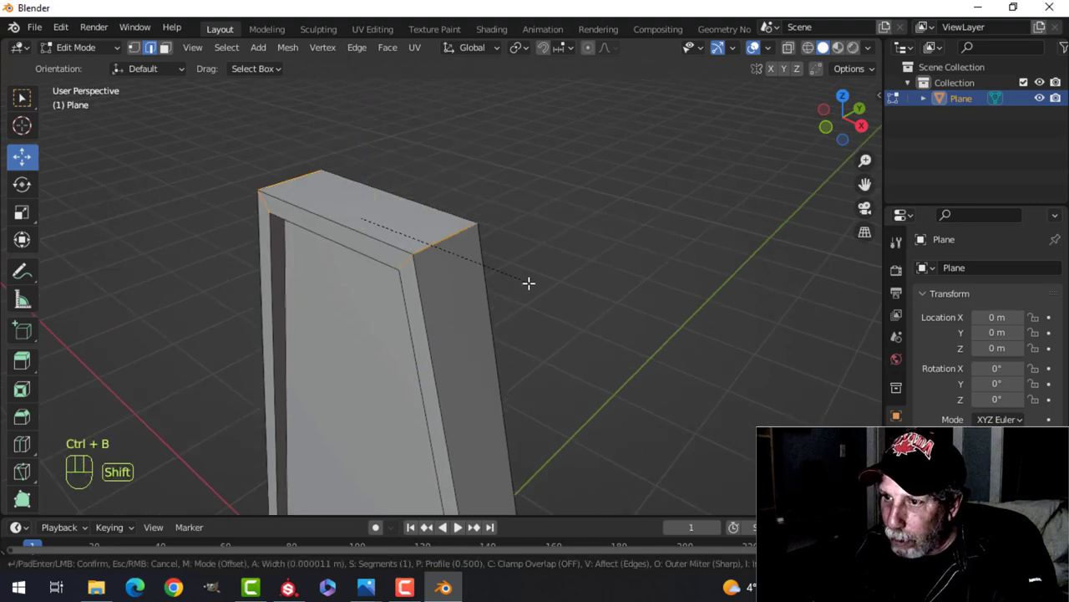
click(626, 343)
Select the rim edge loops on both sides of the post and bevel them about 0.017 m with 3 segments
key(alt+a)
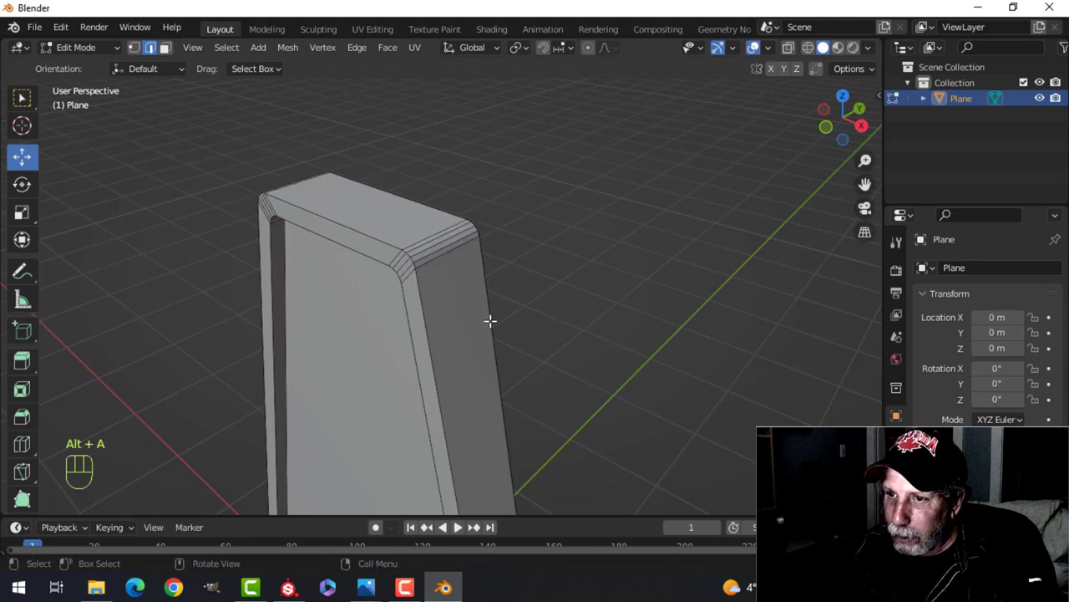
alt+shift+click(366, 249)
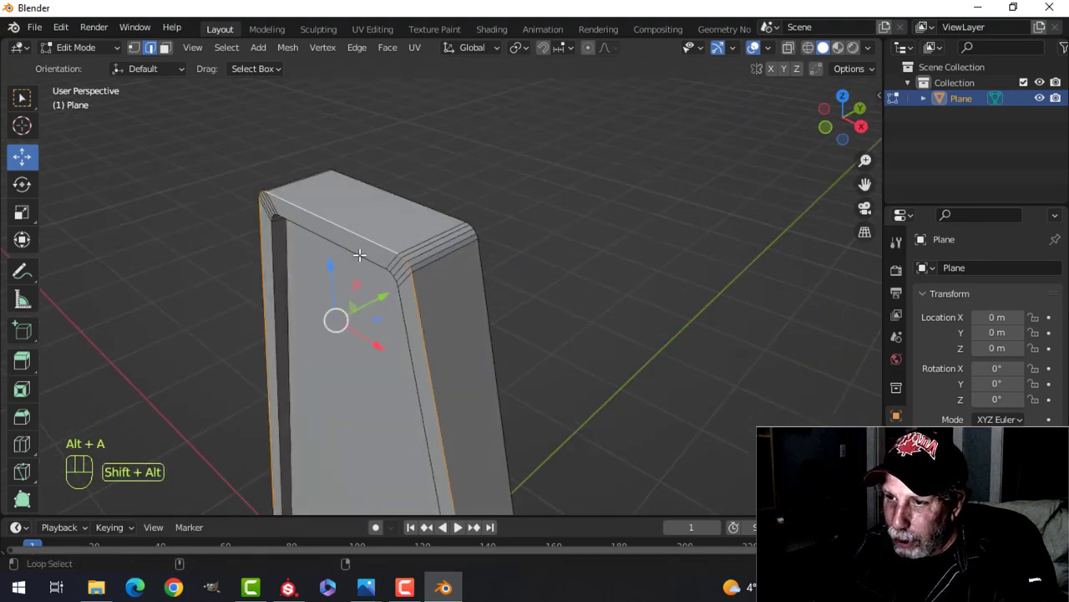
middle_drag(529, 243, 341, 224)
alt+shift+click(449, 207)
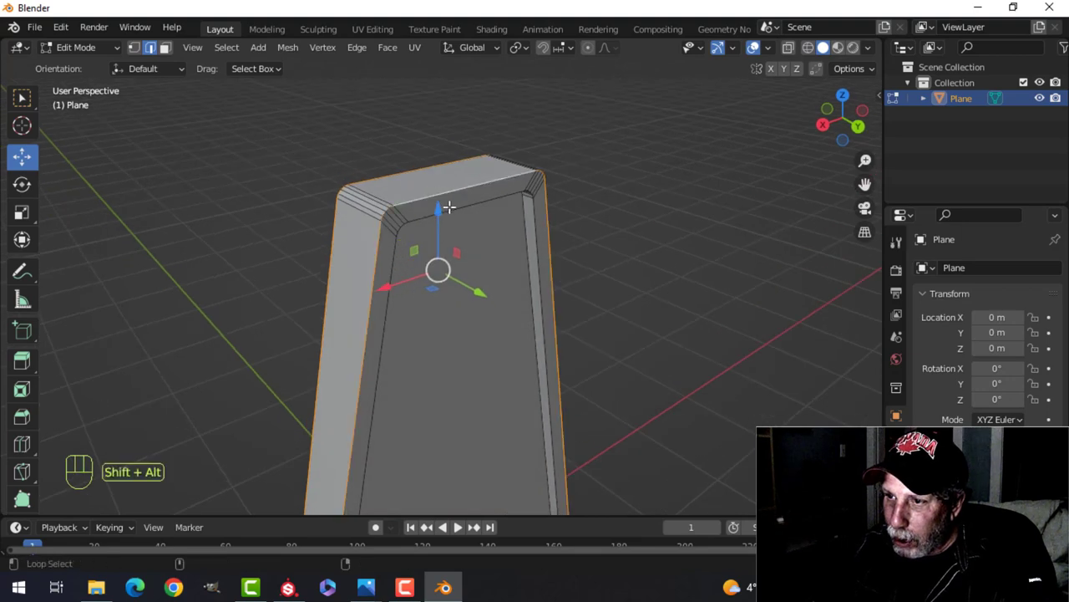
middle_drag(469, 207, 494, 262)
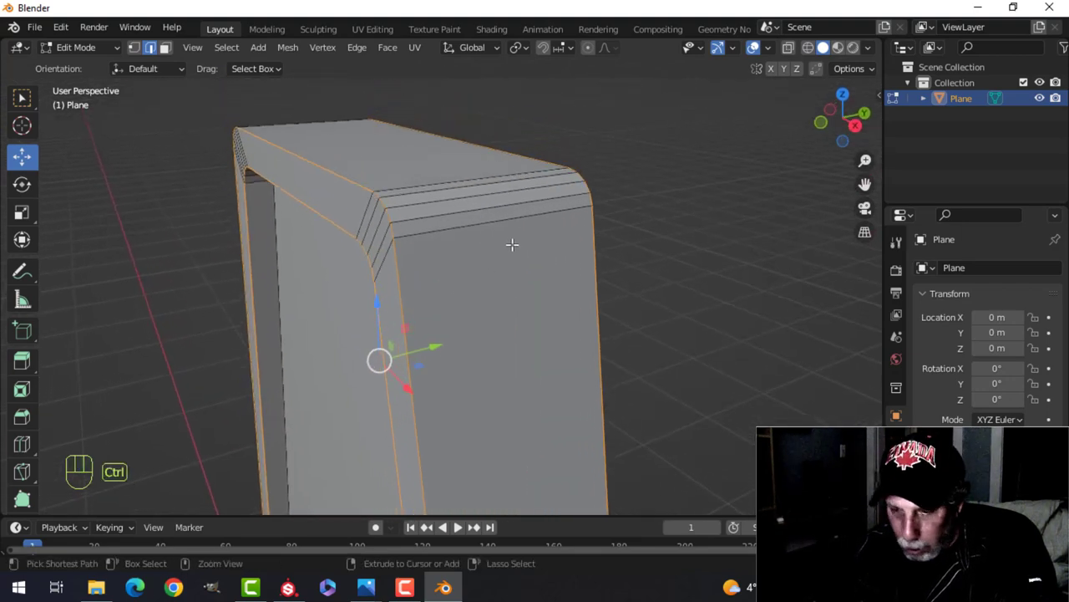
key(ctrl+b)
shift+scroll(553, 203, down, 1)
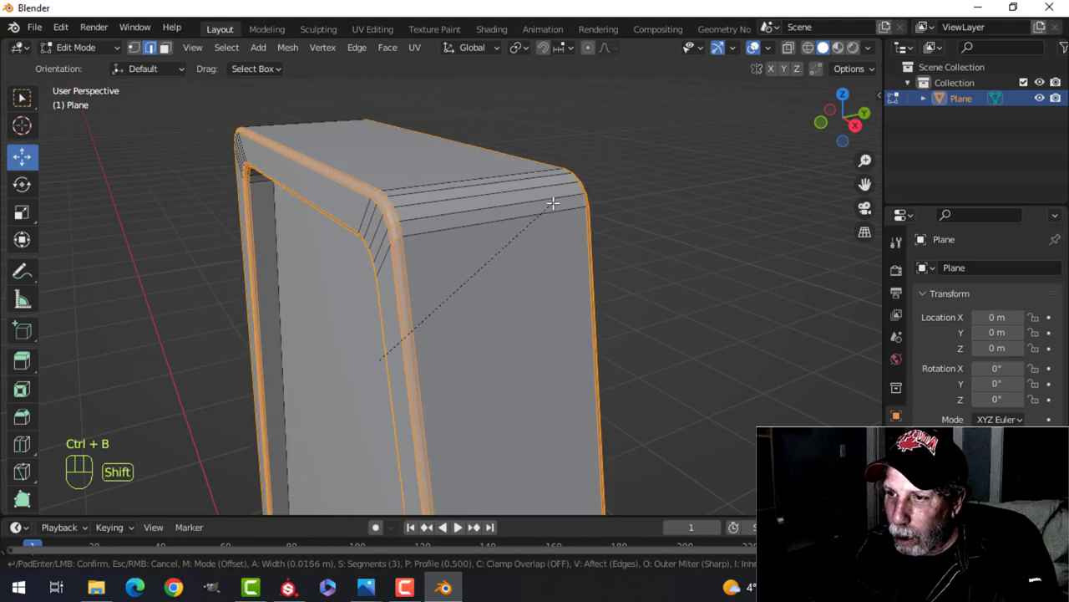
click(541, 210)
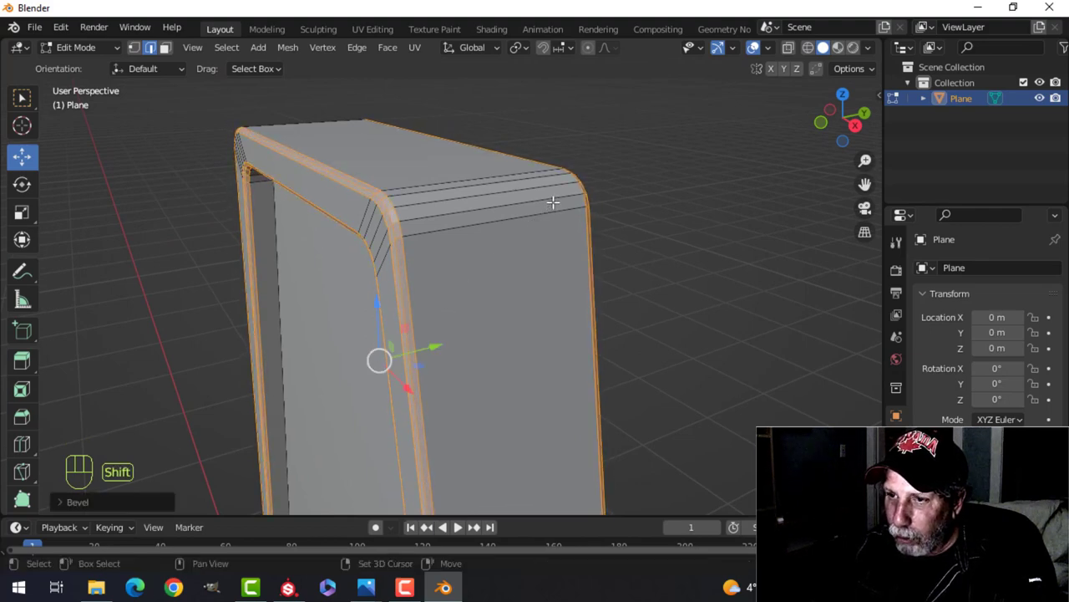
Return to Object Mode and apply smooth shading to the whole post
key(Tab)
right_click(447, 184)
click(446, 184)
middle_drag(446, 184, 486, 228)
scroll(483, 230, down, 3)
shift+middle_drag(476, 269, 471, 134)
middle_drag(471, 134, 501, 266)
scroll(488, 255, down, 2)
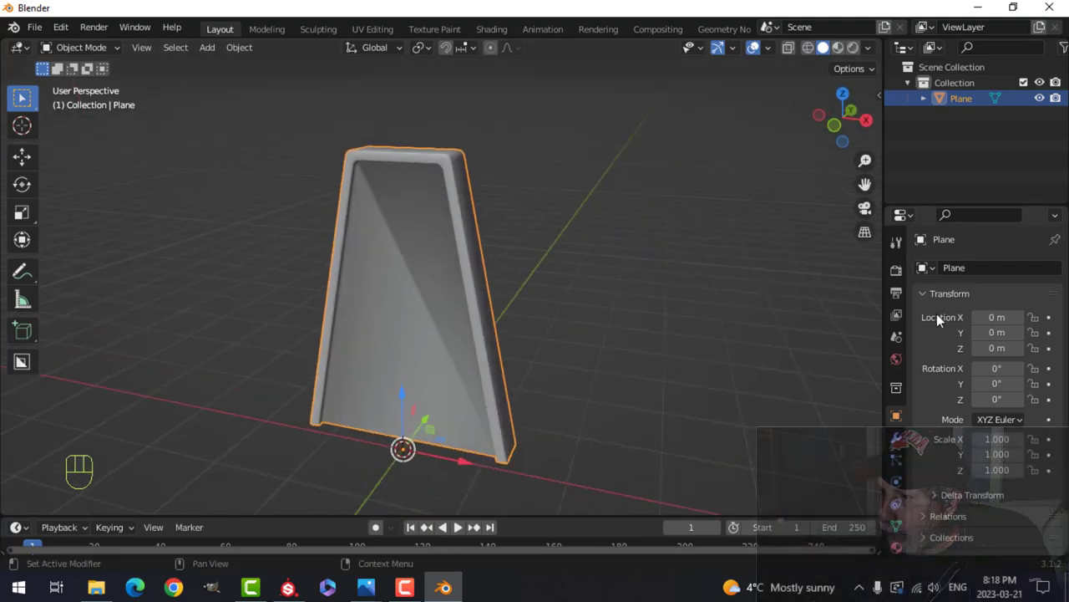
Add a Weighted Normal modifier to the post and enable Auto Smooth for its normals
click(897, 440)
click(960, 268)
click(623, 382)
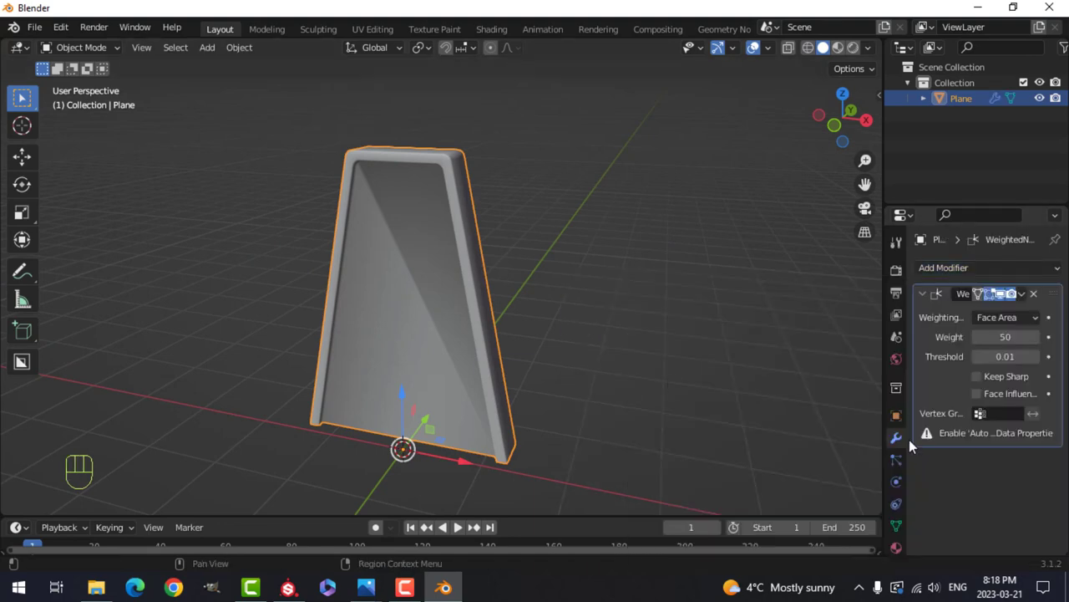
click(895, 529)
scroll(961, 493, down, 4)
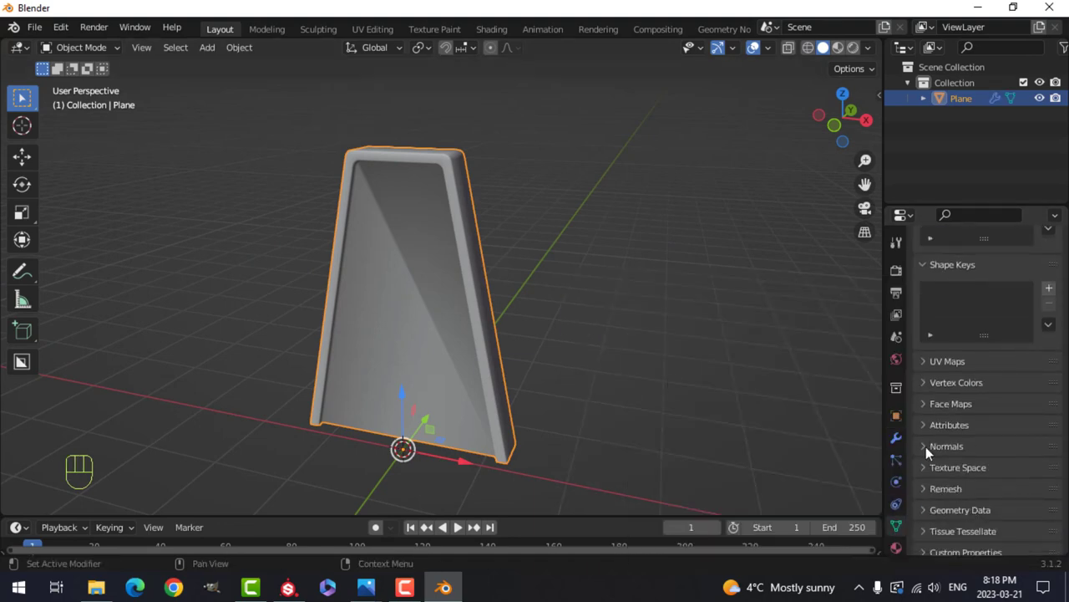
click(926, 446)
click(976, 469)
key(alt+a)
mouse_move(609, 237)
middle_down()
mouse_move(453, 283)
mouse_move(326, 212)
mouse_move(516, 239)
mouse_move(468, 270)
middle_up()
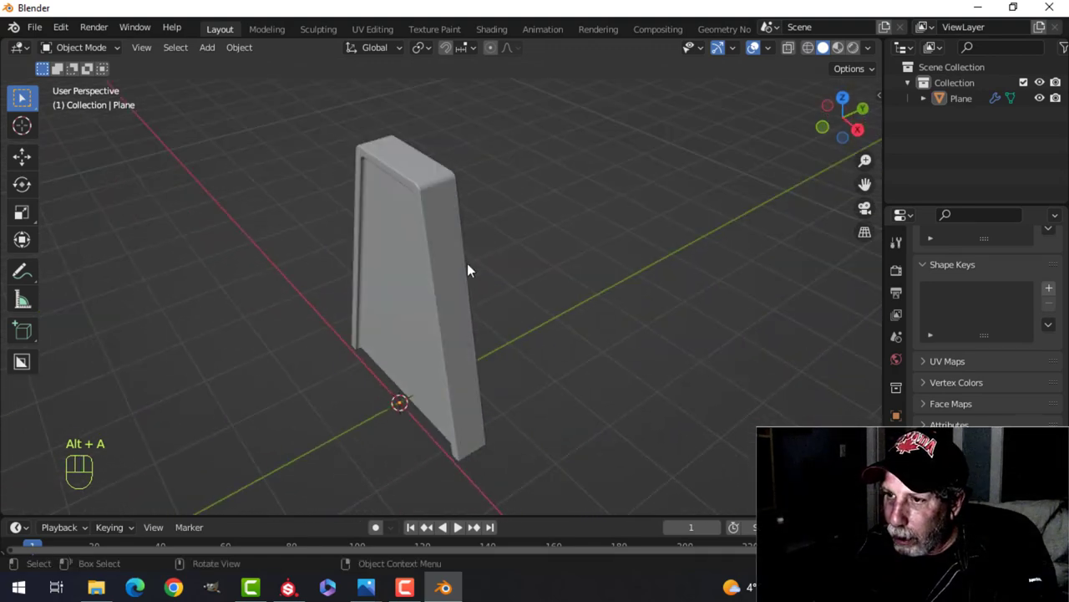
Turn all of the post's face normals outward, using the face orientation overlay as a temporary check
click(767, 48)
click(697, 334)
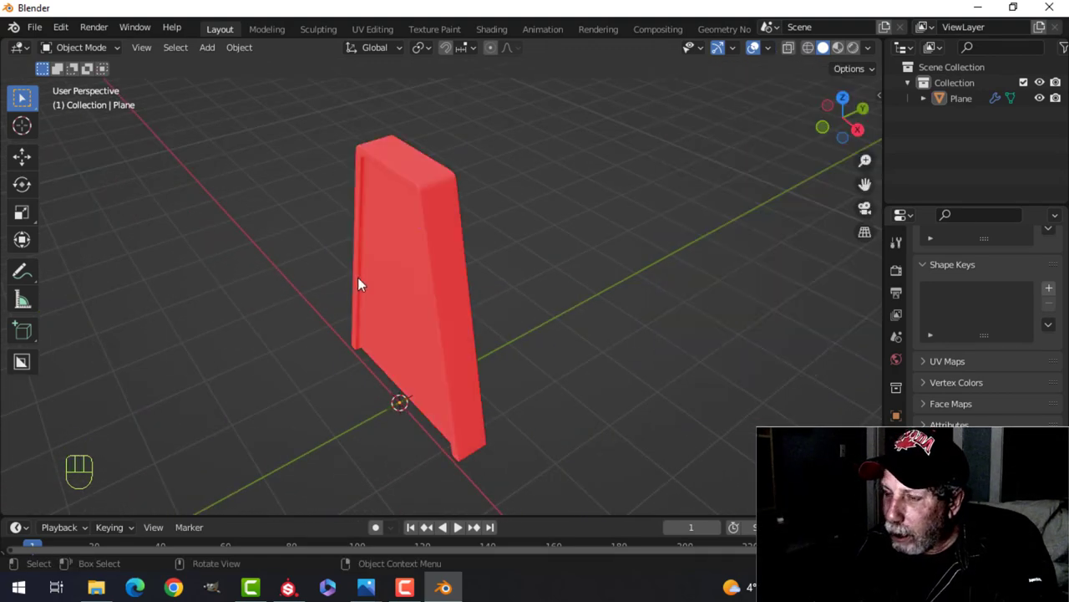
click(401, 237)
key(Tab)
key(a)
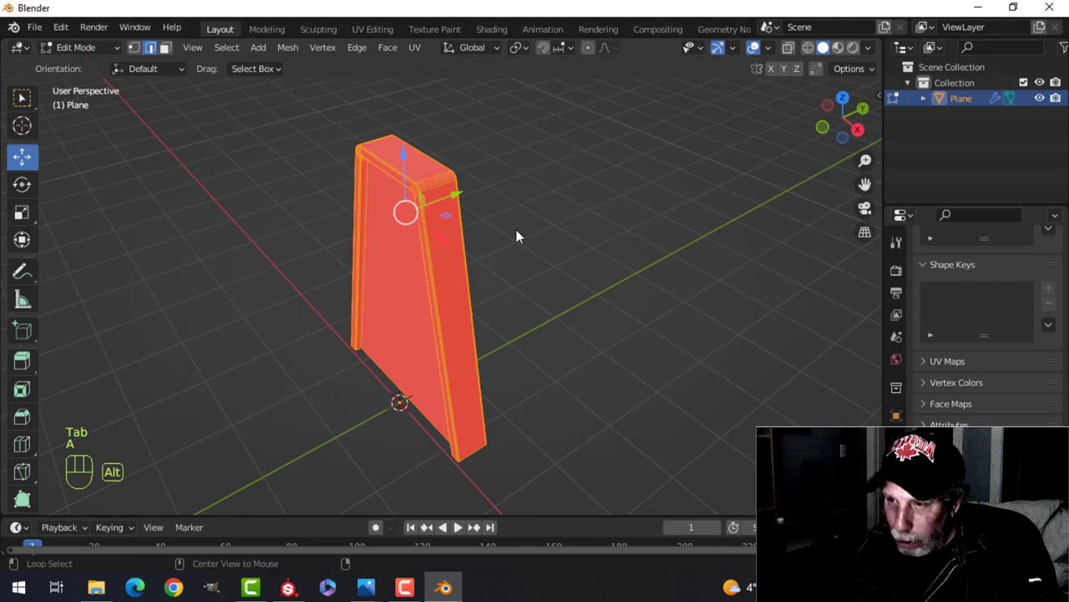
key(alt+n)
click(513, 248)
key(Tab)
key(alt+a)
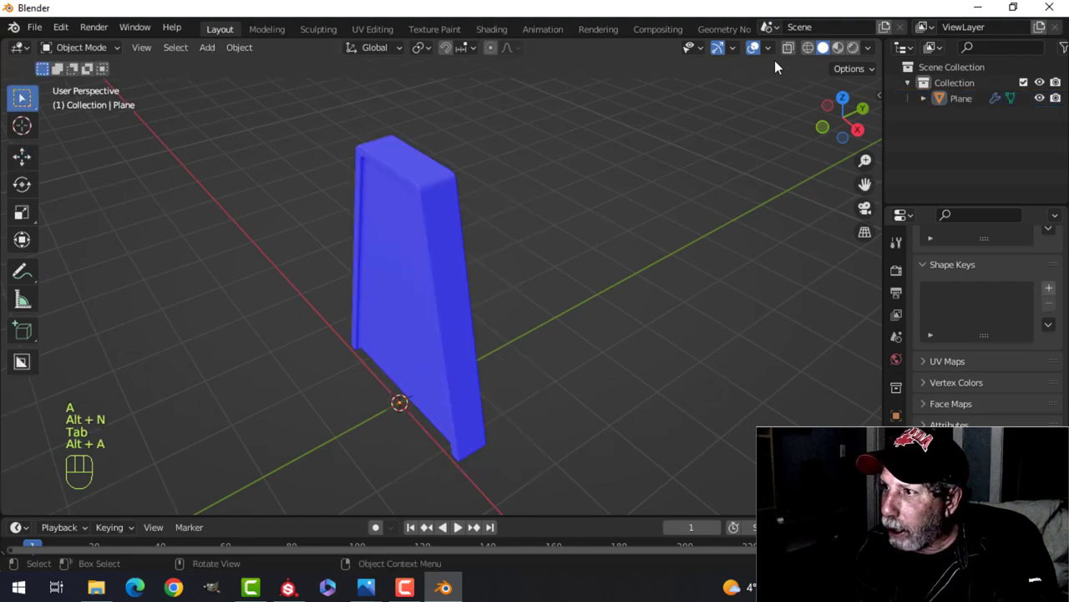
click(767, 47)
click(707, 329)
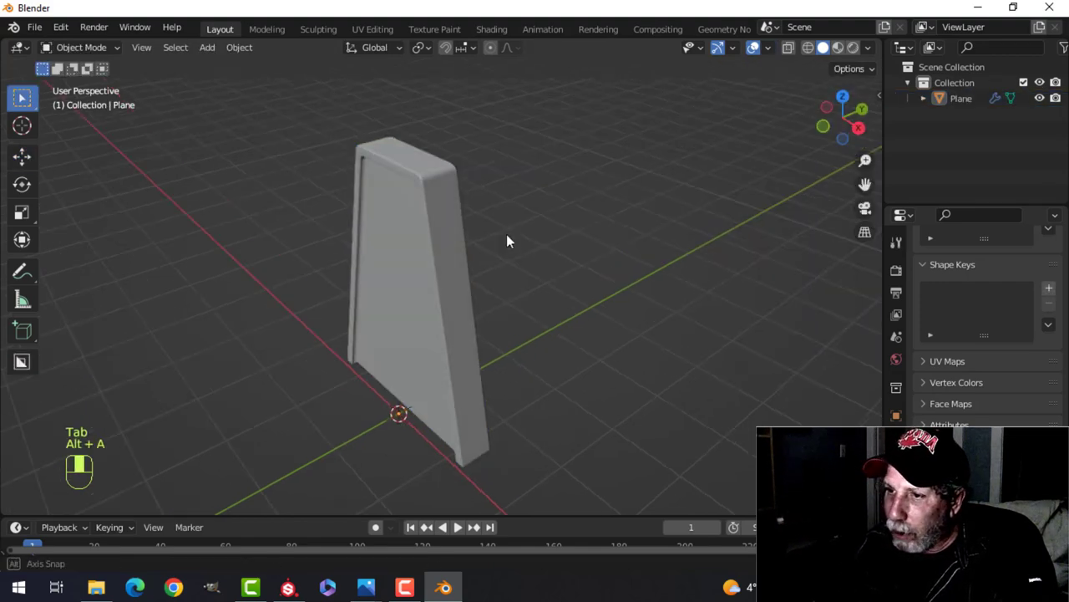
In the right side view, move the whole post mesh so its thickness is centred on the origin and its bottom rests near the ground line
middle_drag(506, 241, 394, 318)
click(393, 317)
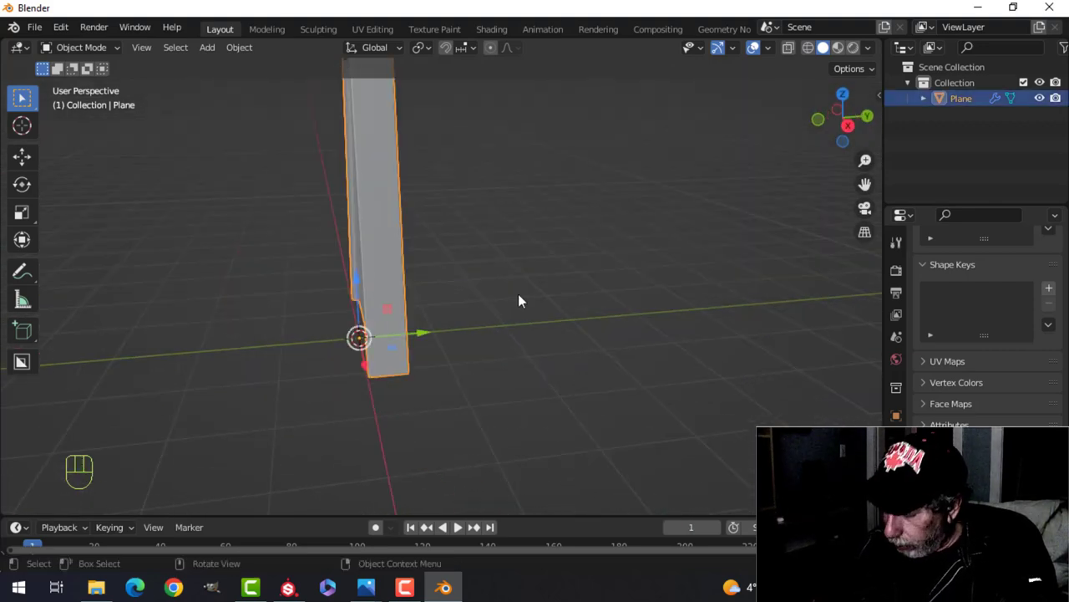
key(KP_1)
key(KP_3)
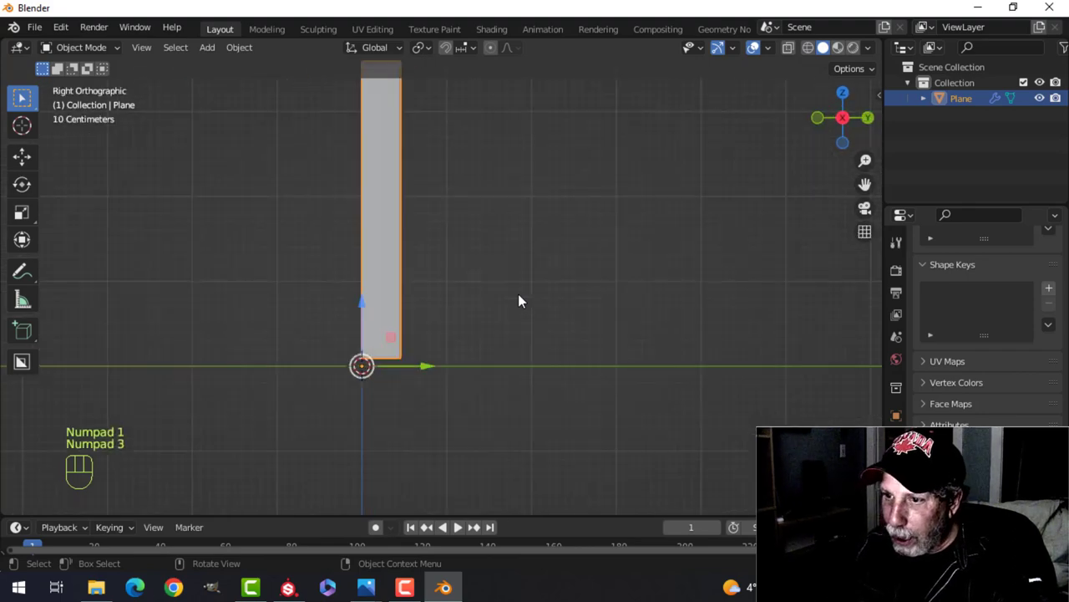
key(Tab)
key(a)
key(g)
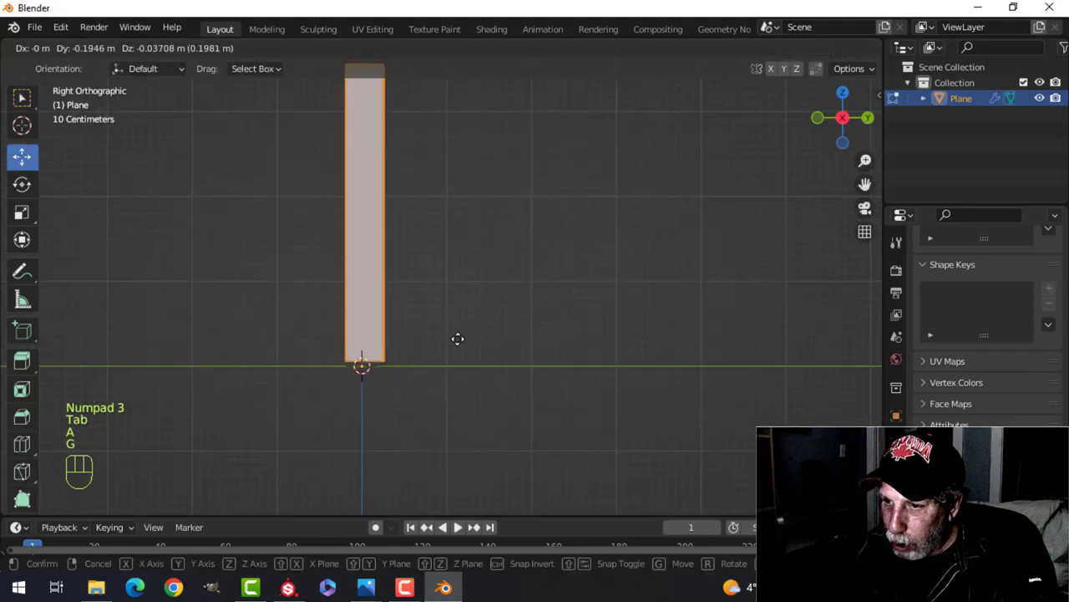
click(451, 342)
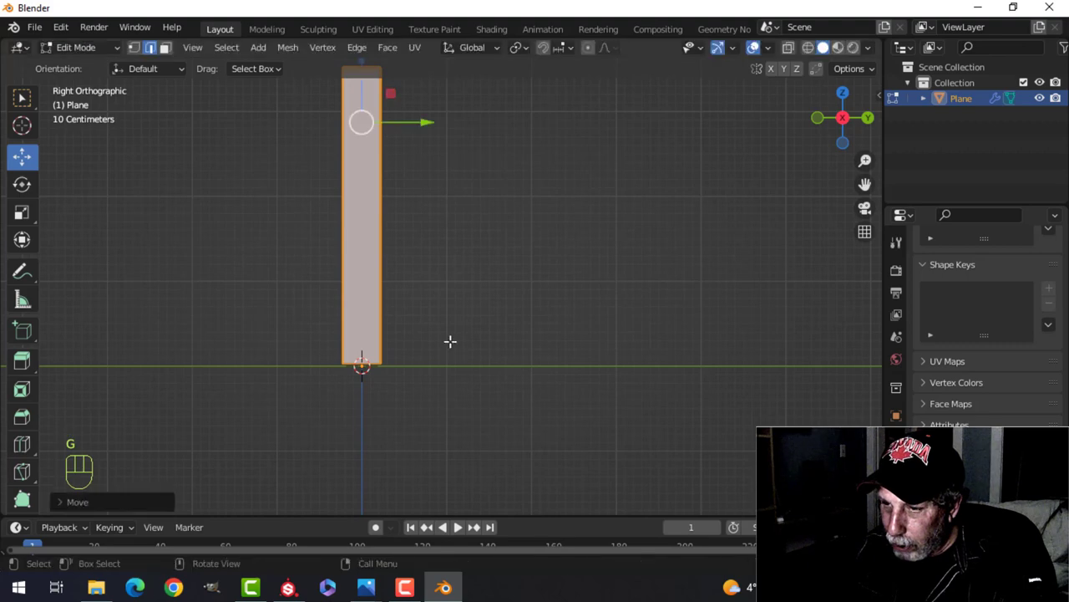
Select the edge loop around the post's open bottom, snap the 3D cursor to it, and return to Object Mode
middle_drag(449, 342, 392, 267)
scroll(460, 342, up, 2)
key(alt+a)
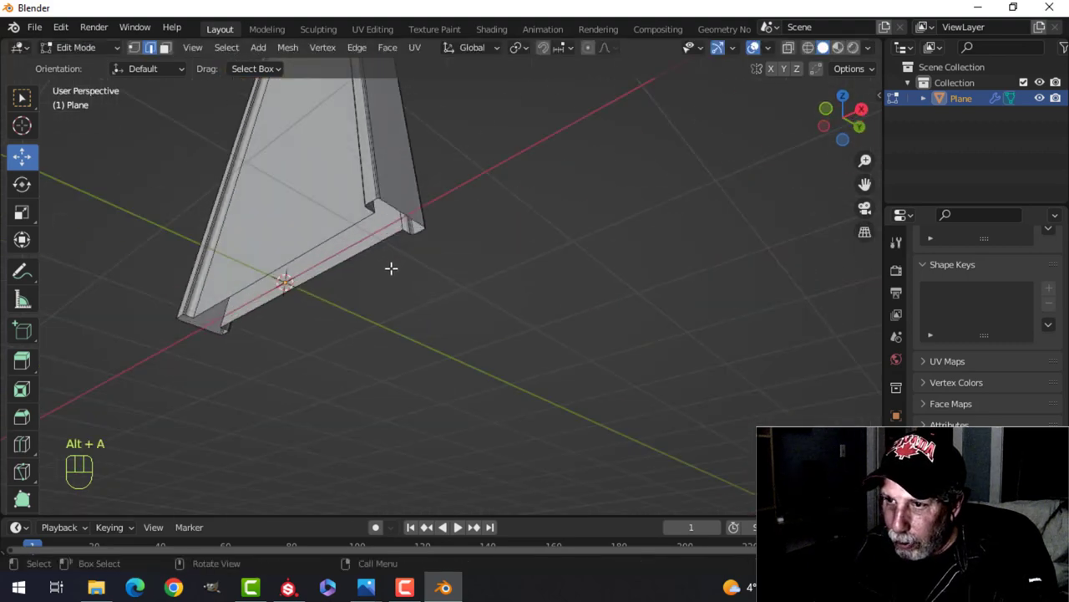
scroll(385, 274, up, 1)
alt+shift+click(332, 212)
middle_drag(434, 234, 461, 246)
key(shift+s)
click(452, 339)
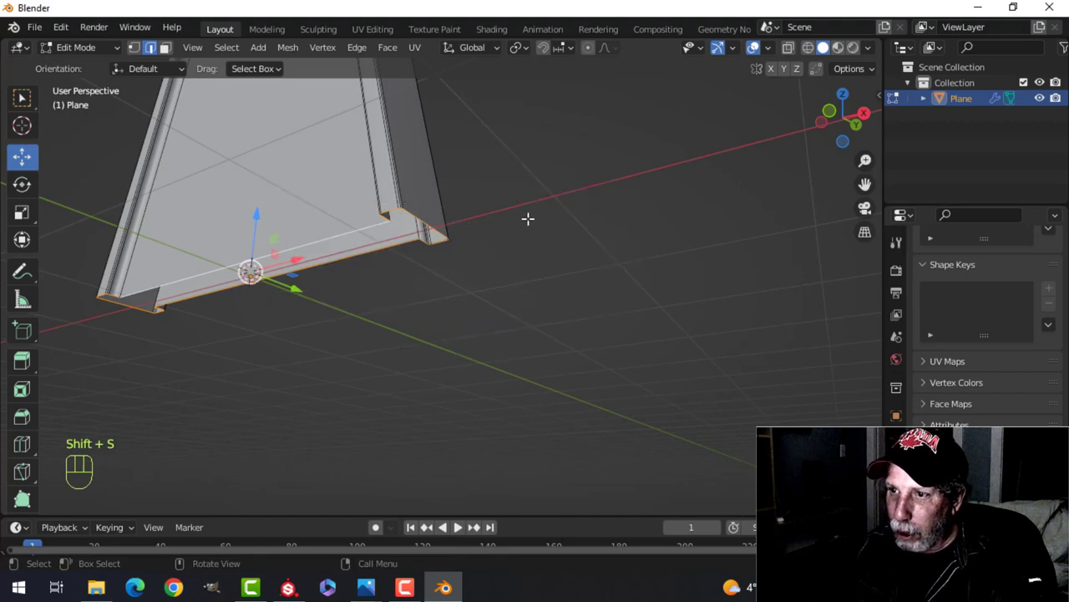
key(Tab)
Add a mesh plane at the 3D cursor under the post
middle_drag(528, 217, 400, 301)
key(shift+a)
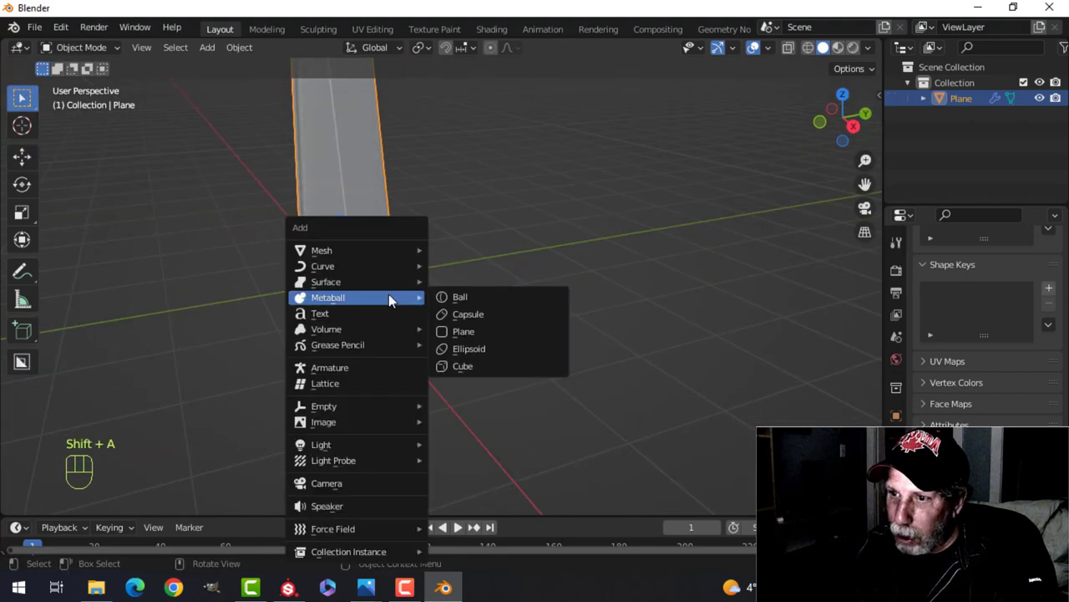
mouse_move(350, 248)
click(489, 250)
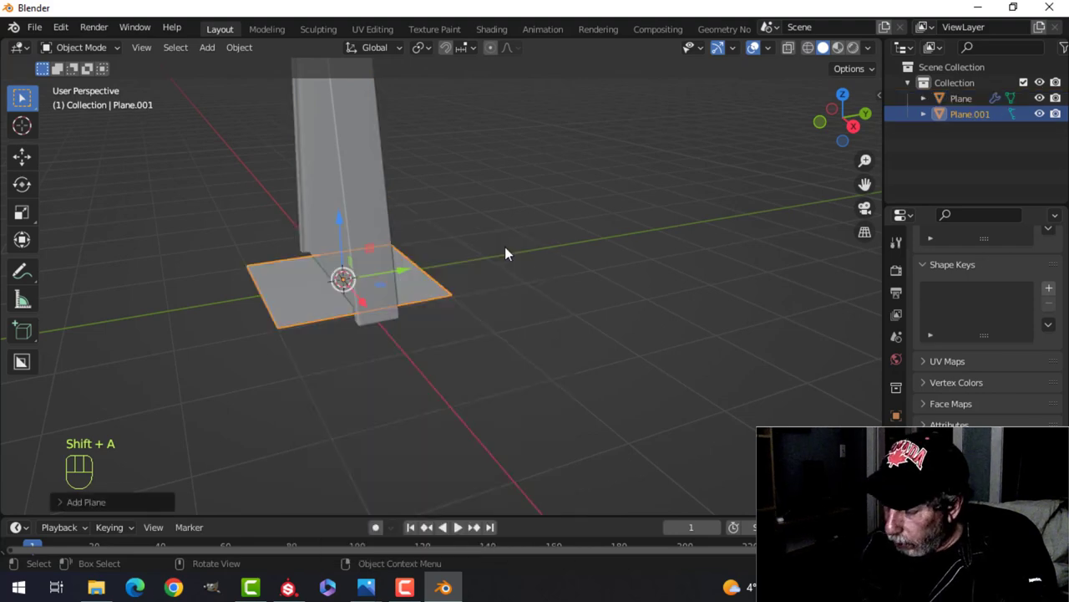
In the top view, scale the plane to about 0.41 along Y and widen it along X to extend past both ends of the post
key(KP_7)
scroll(515, 359, up, 1)
shift+middle_drag(525, 359, 552, 299)
key(Tab)
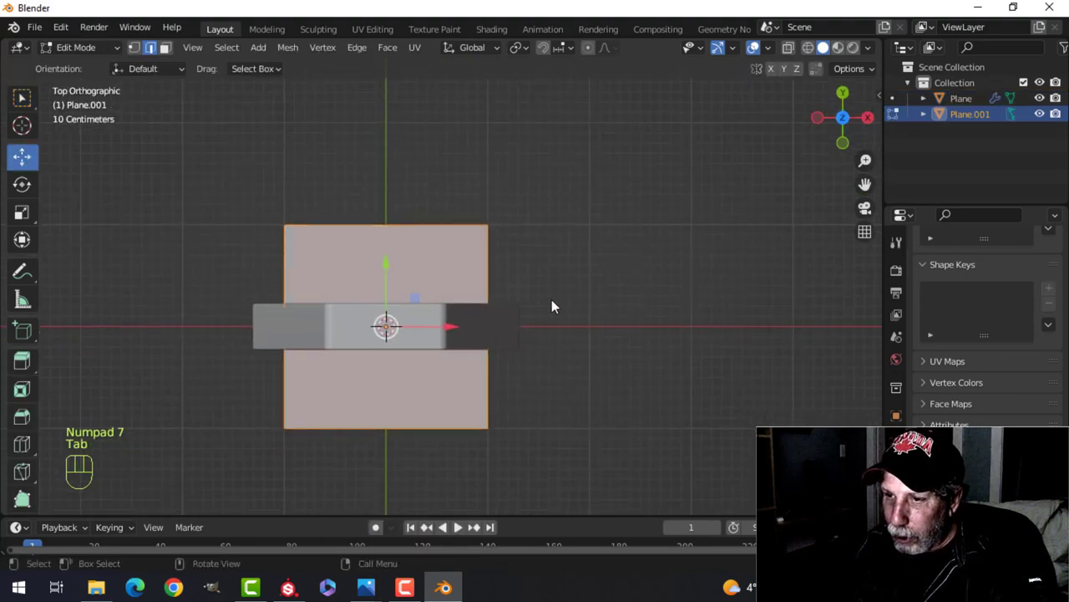
key(s)
key(y)
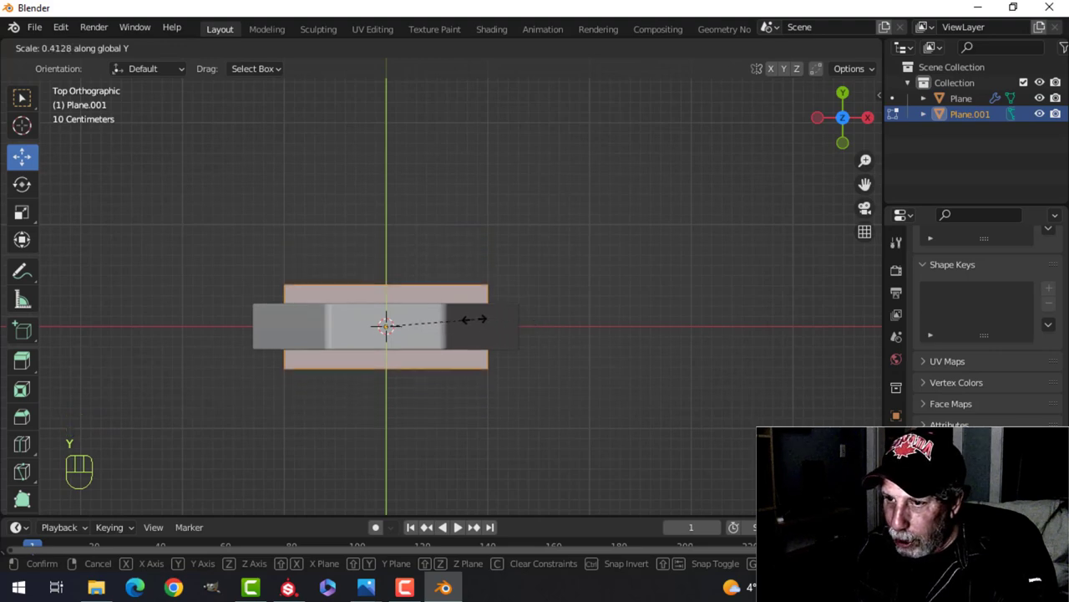
click(482, 318)
key(s)
key(x)
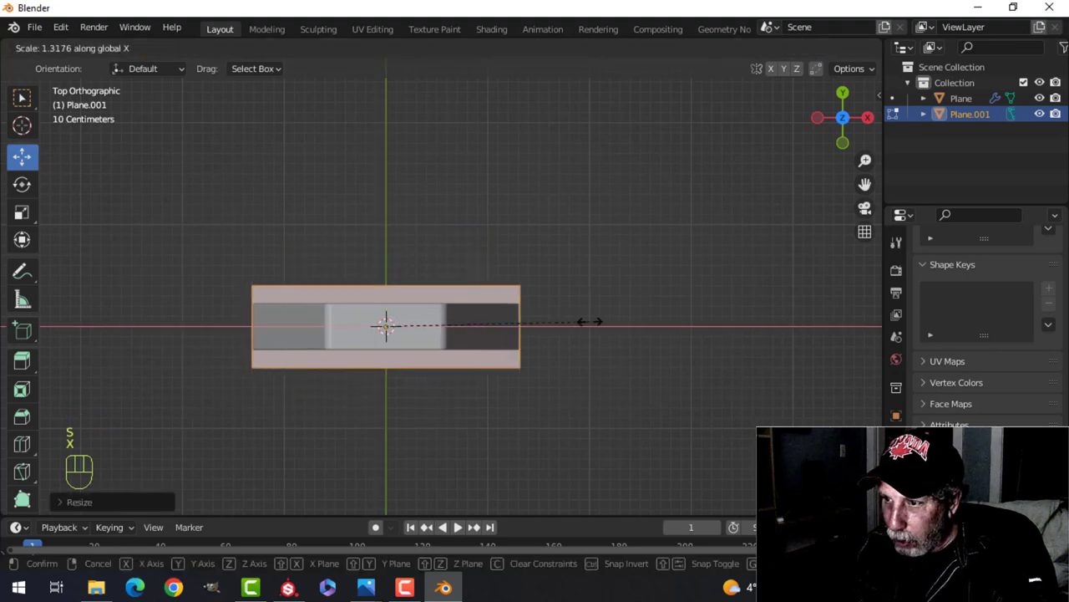
click(616, 316)
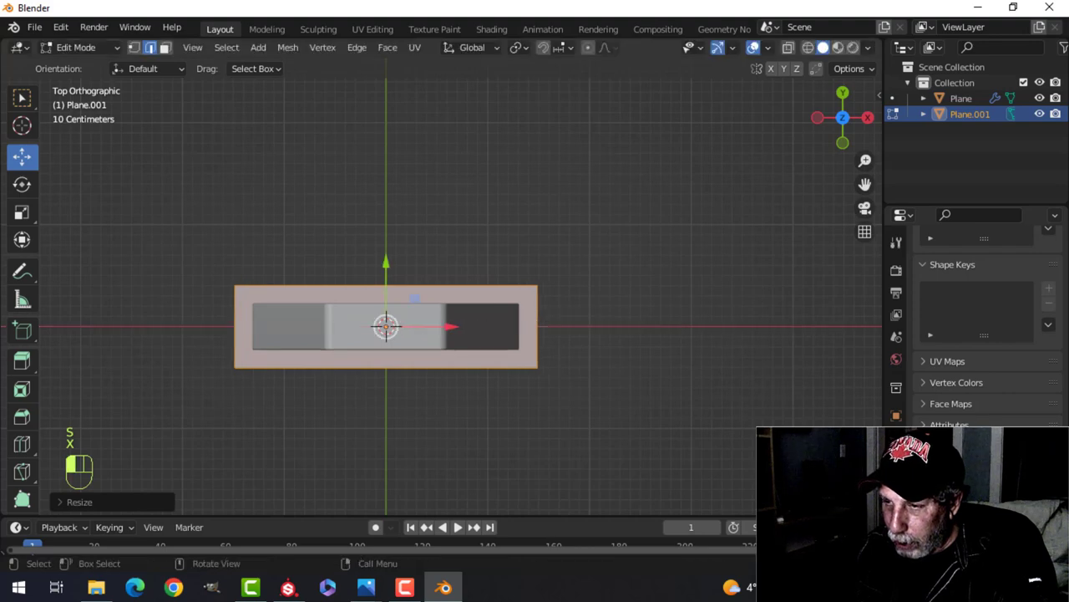
Raise the plane slightly against the post's bottom and extrude it downward into a thin base slab
middle_drag(615, 315, 472, 306)
drag(364, 242, 366, 234)
mouse_move(487, 288)
shift+middle_down()
mouse_move(499, 256)
mouse_move(491, 276)
shift+middle_up()
drag(376, 201, 382, 219)
click(382, 224)
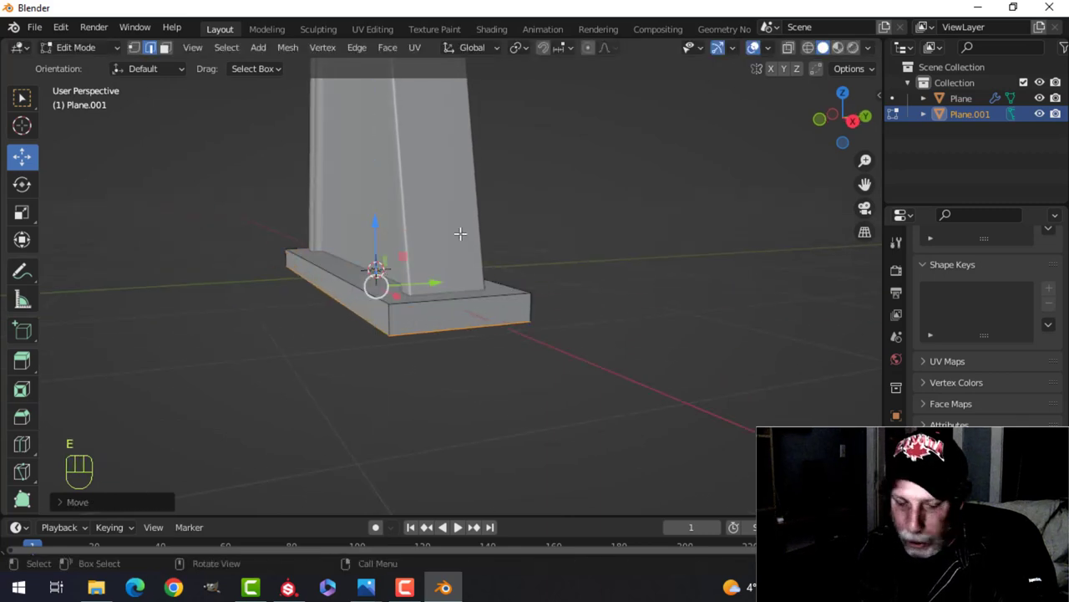
key(x)
click(450, 236)
scroll(413, 263, up, 3)
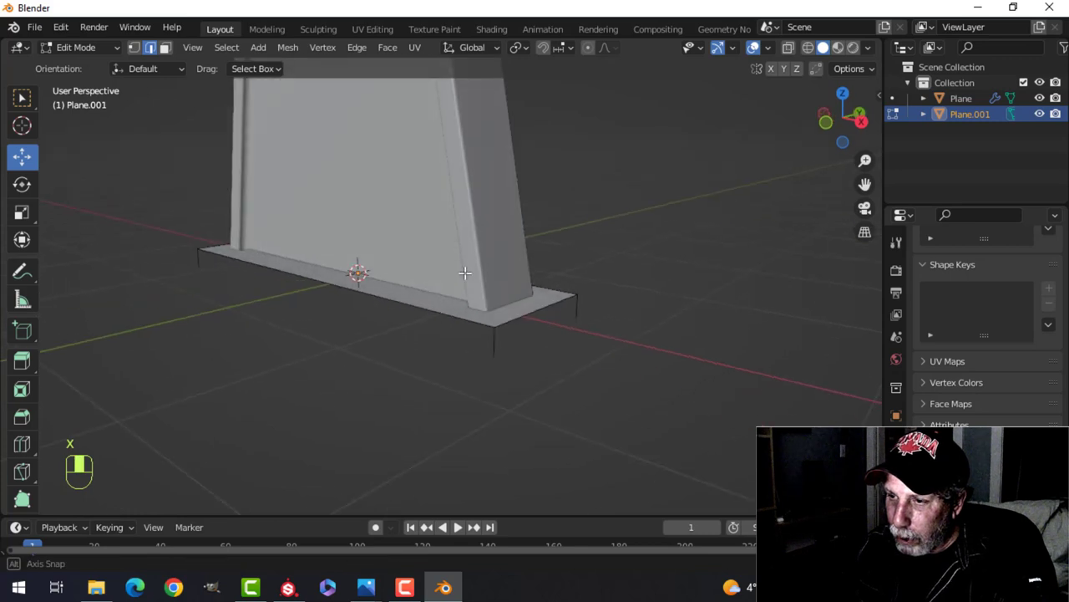
key(ctrl+z)
Delete only the bottom face of the base slab
middle_drag(580, 285, 558, 297)
key(x)
click(544, 291)
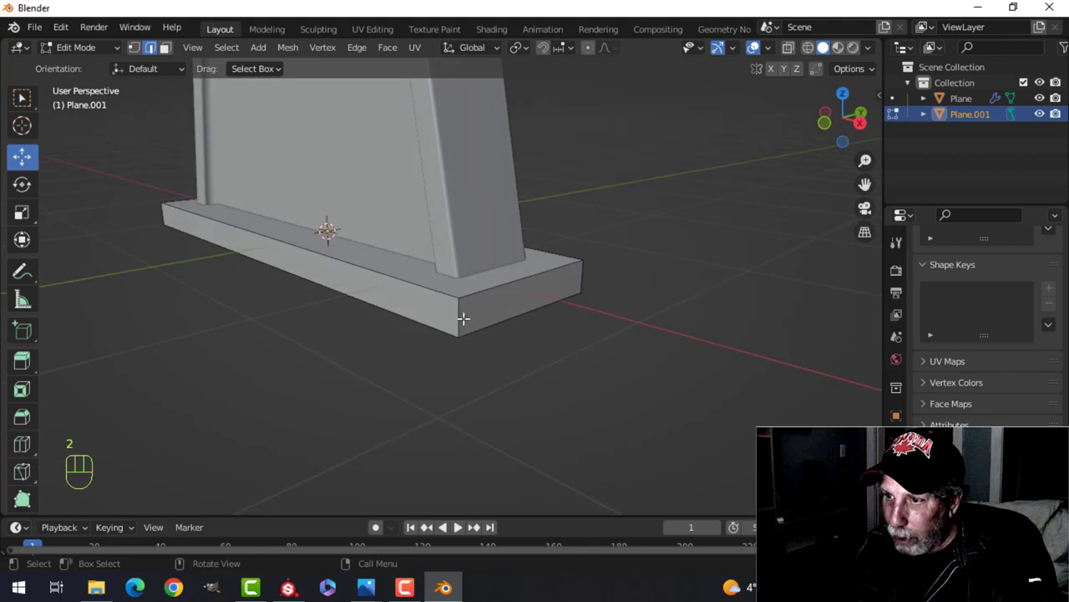
Select the base slab's four vertical corner edges and bevel them about 0.05 m with 4 segments
shift+click(585, 268)
middle_drag(562, 316, 180, 424)
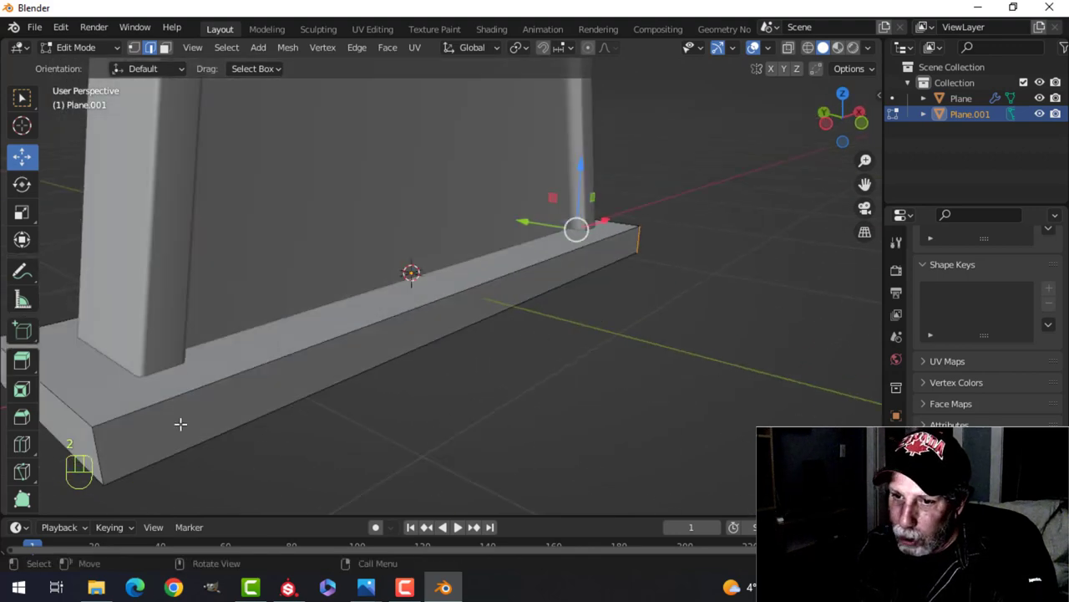
shift+middle_drag(108, 437, 298, 398)
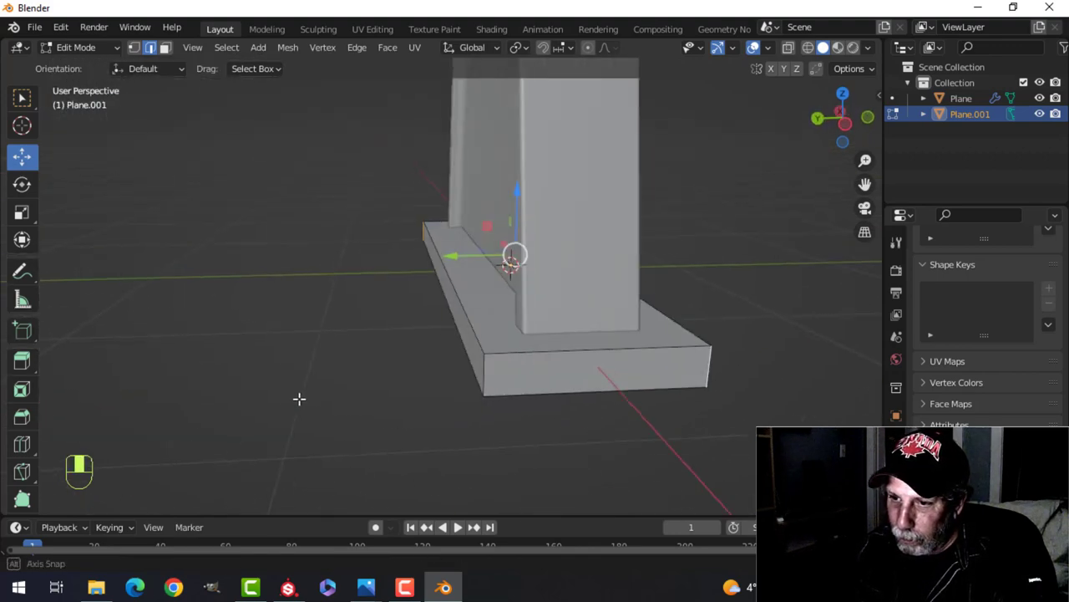
mouse_move(526, 363)
middle_down()
mouse_move(551, 370)
mouse_move(516, 365)
middle_up()
key(ctrl+b)
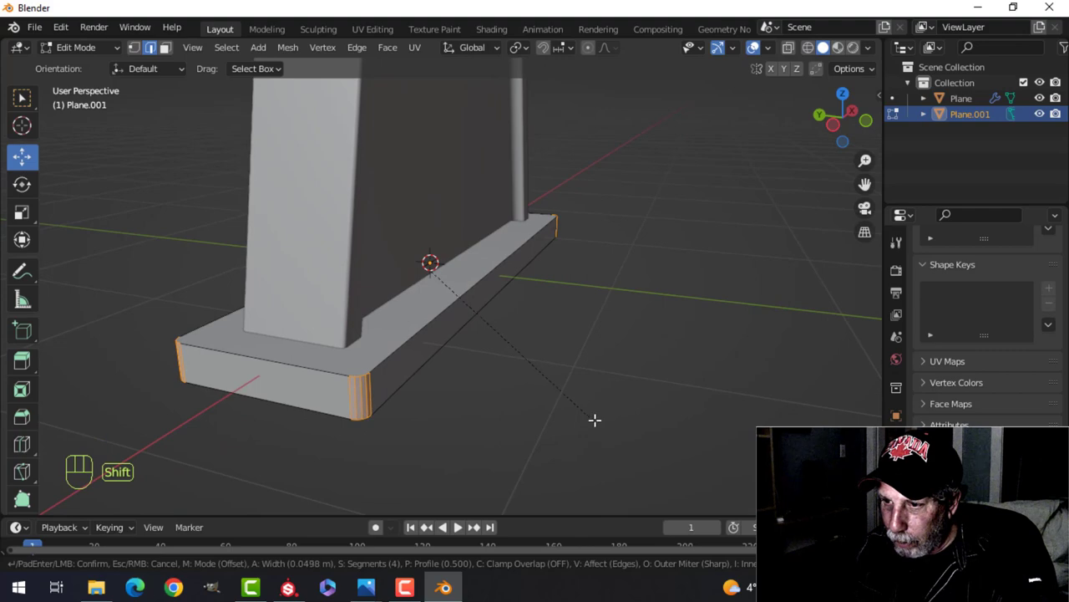
click(585, 415)
Select the edge loop around the base slab's top and give it a narrow bevel
key(alt+a)
alt+click(393, 354)
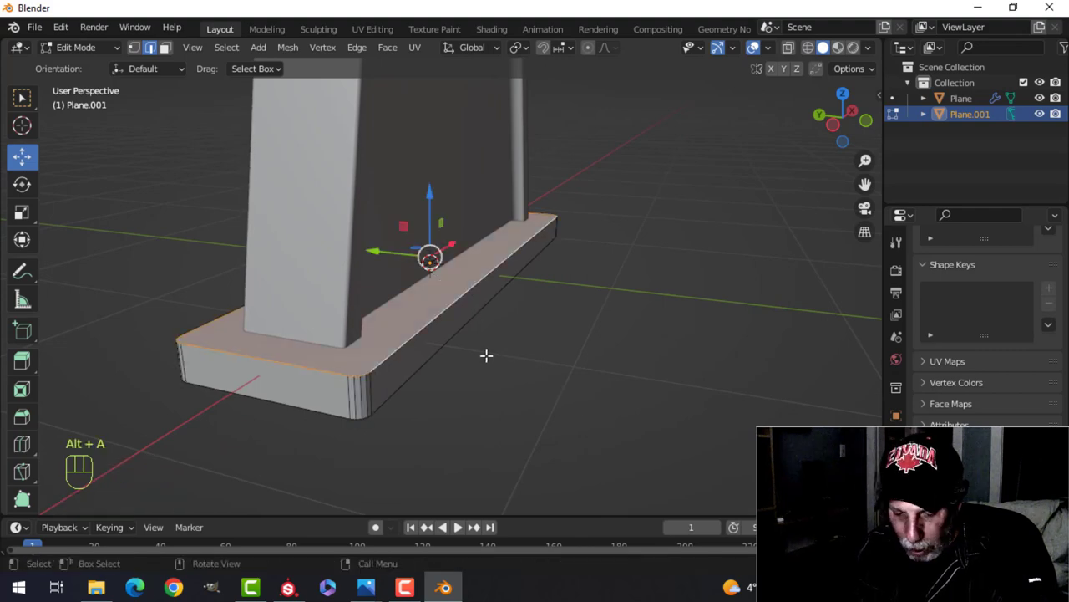
key(ctrl+b)
click(505, 398)
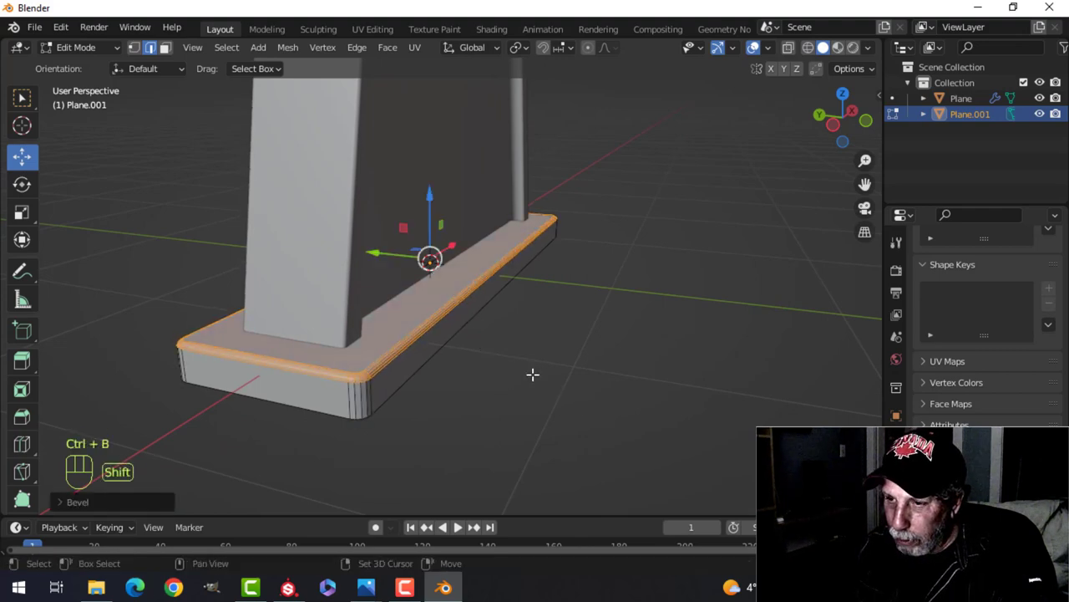
Return to Object Mode and apply smooth shading to the base slab
key(Tab)
scroll(532, 373, down, 3)
key(alt+a)
middle_drag(535, 342, 475, 327)
scroll(481, 334, up, 3)
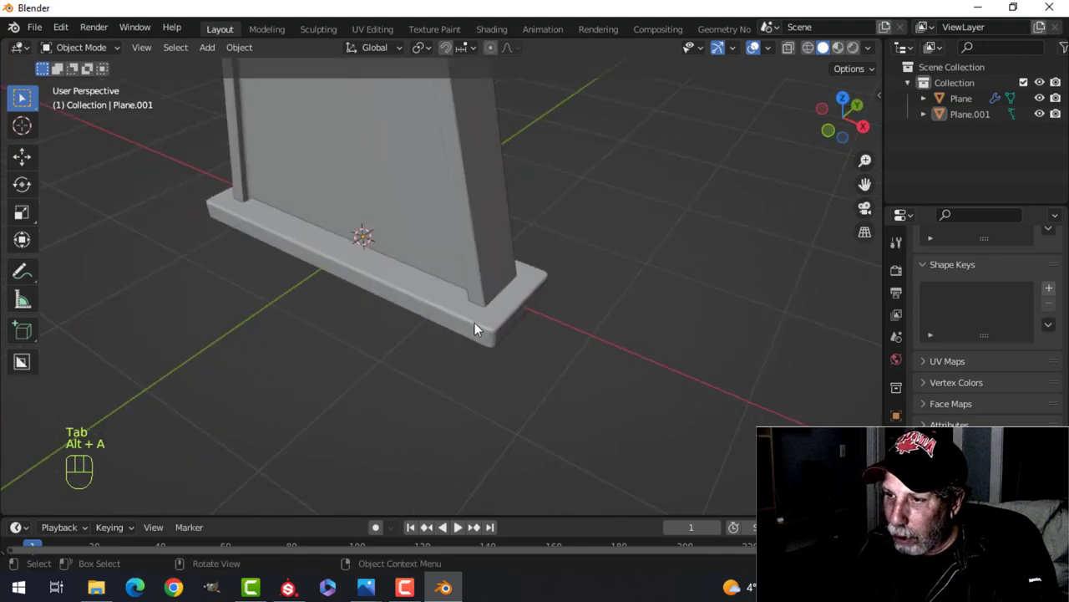
click(480, 315)
right_click(480, 316)
click(465, 284)
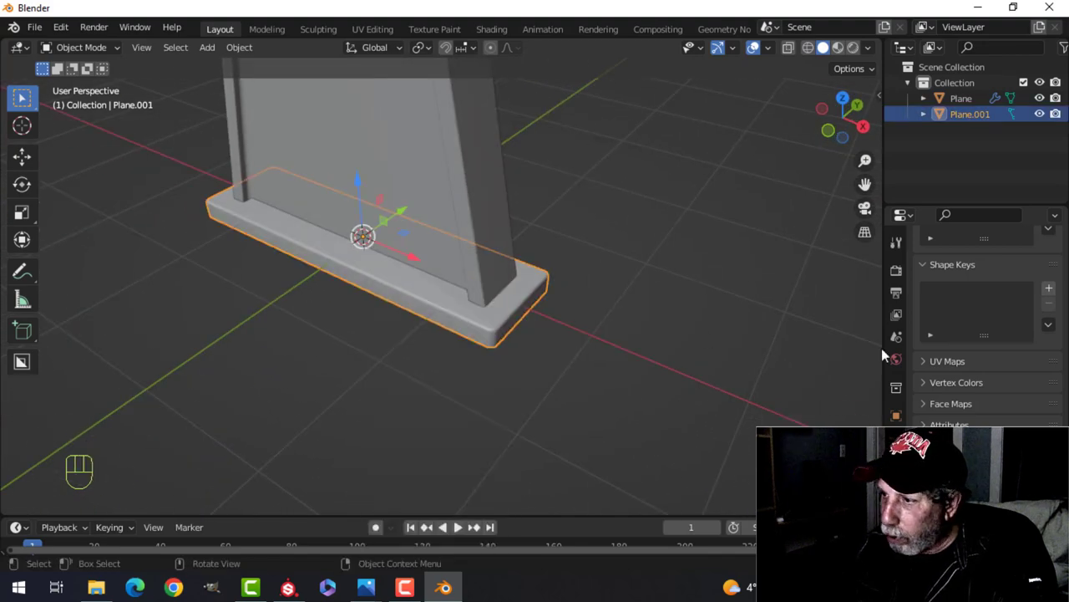
Add a Weighted Normal modifier to the base slab and enable Auto Smooth for its normals
click(897, 415)
click(952, 268)
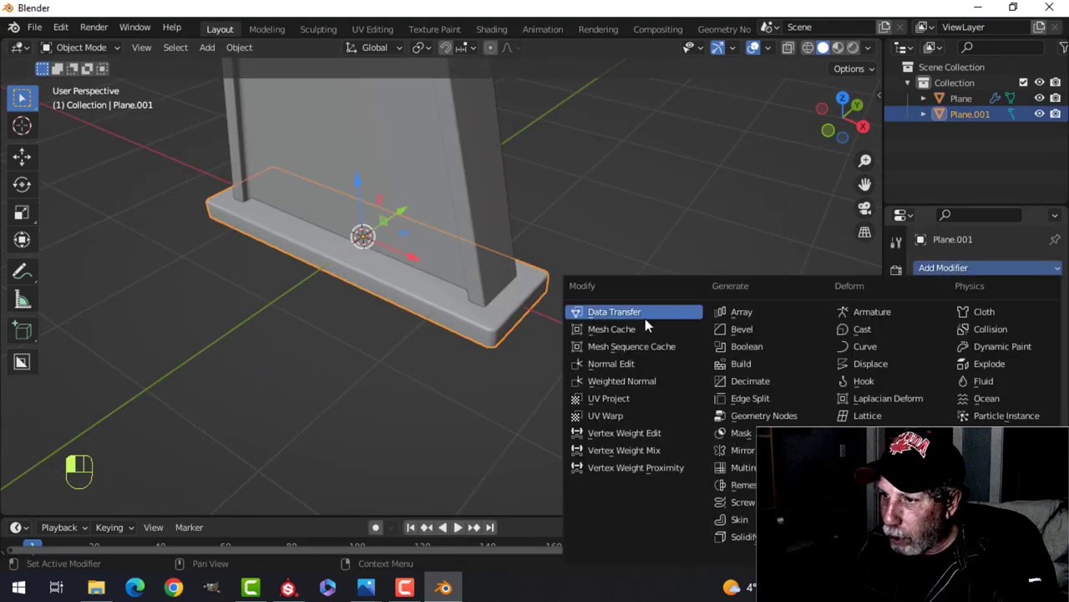
click(644, 382)
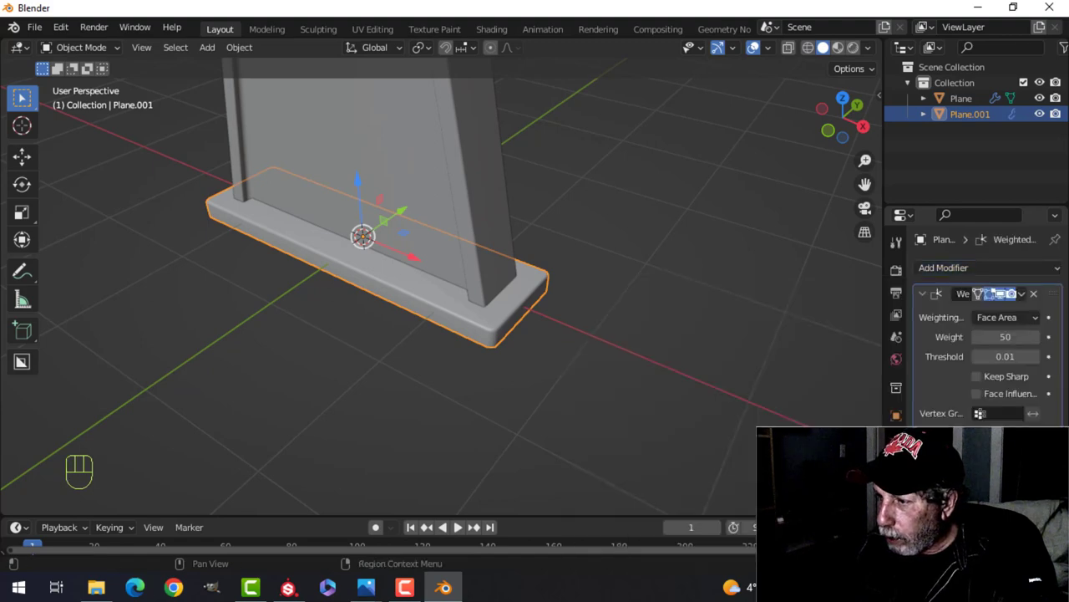
click(897, 526)
scroll(984, 368, down, 3)
key(alt+a)
middle_drag(618, 322, 535, 271)
Turn on the Face Orientation overlay and correct all of the base slab's normals so its faces point outward
click(770, 47)
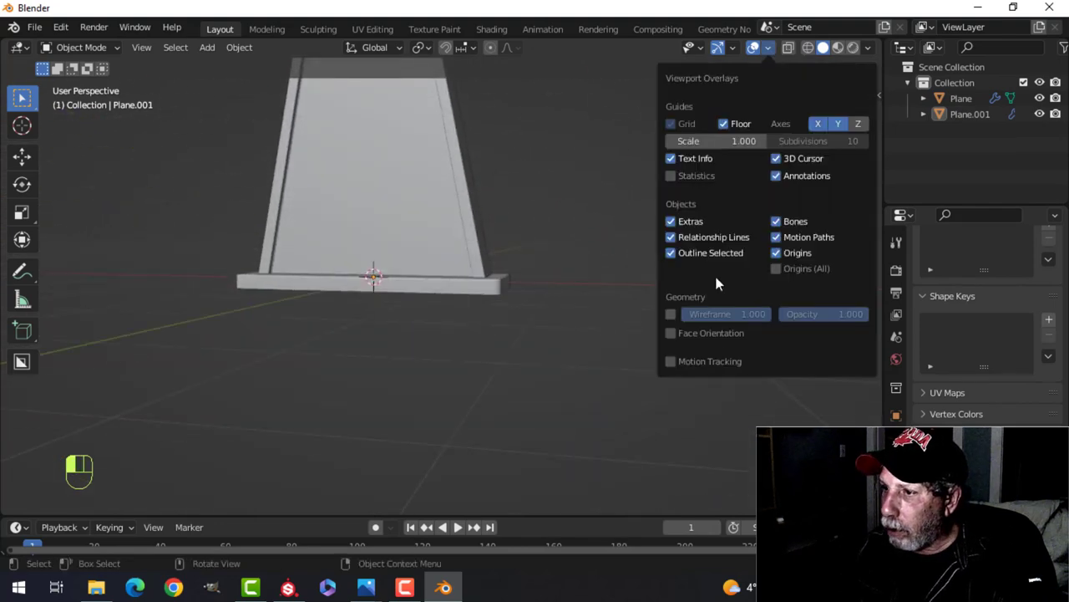
click(717, 335)
click(451, 291)
key(Tab)
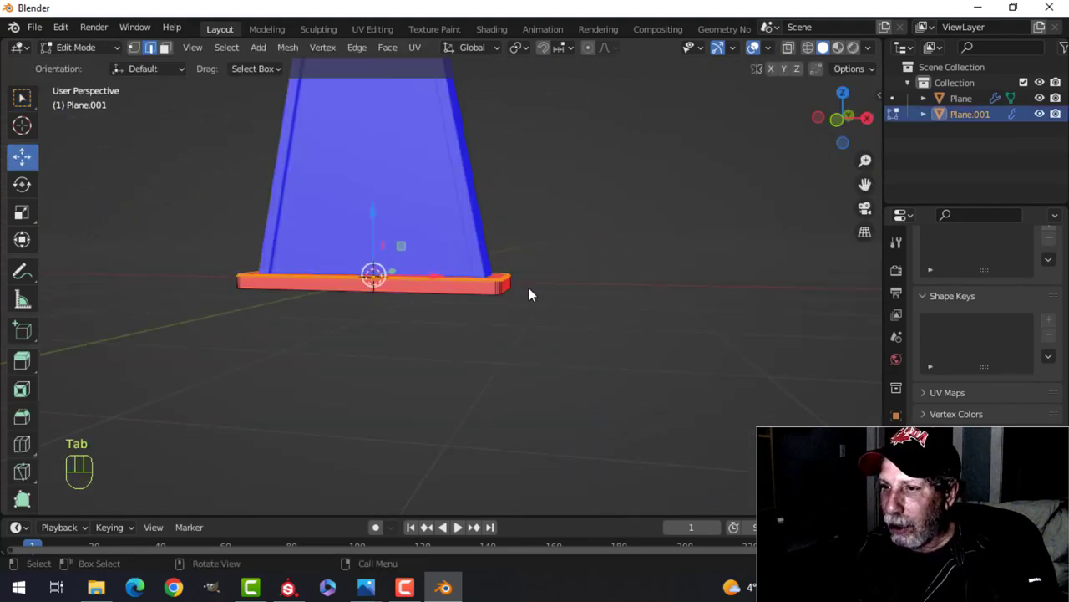
key(a)
key(alt+n)
click(528, 287)
key(Tab)
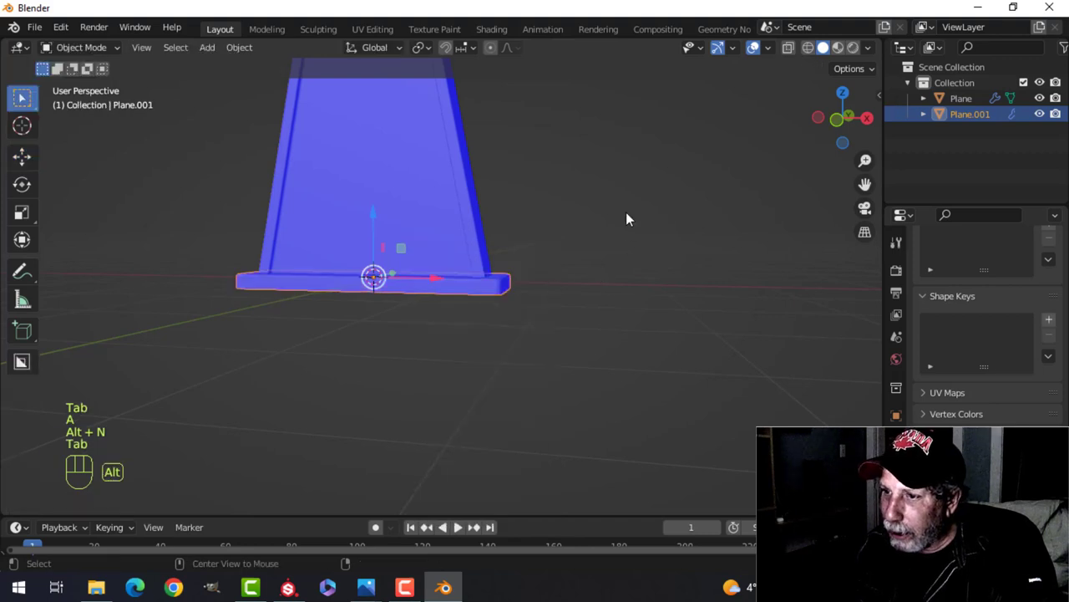
Deselect everything, check the face orientation from another angle, and turn the Face Orientation overlay off
key(alt+a)
middle_drag(626, 211, 807, 102)
click(768, 47)
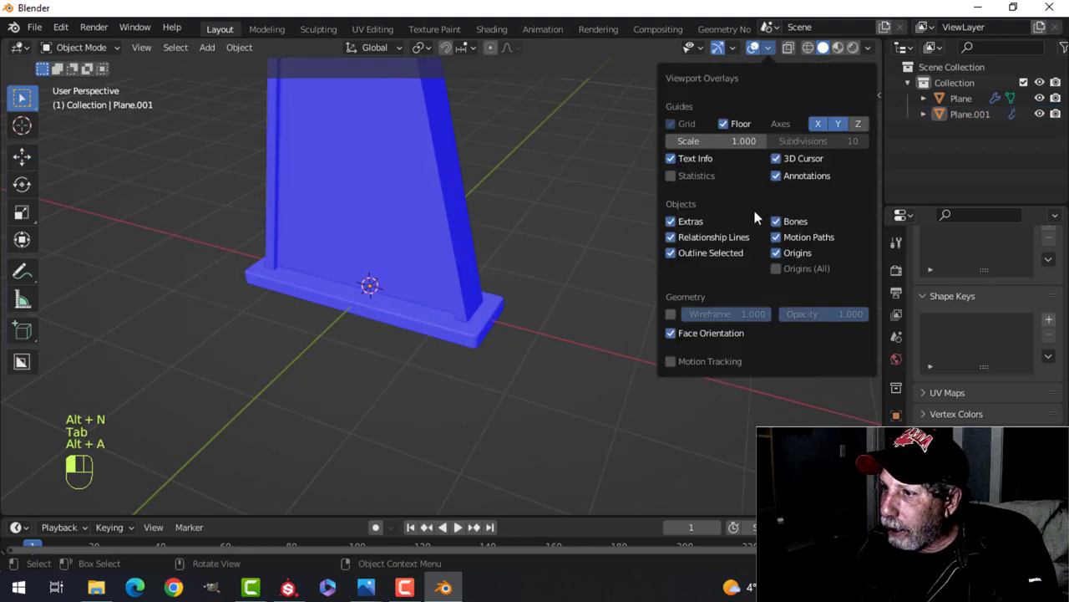
click(721, 332)
Join the tapered post and the base slab into one object, with the slab as the active object
scroll(409, 291, down, 1)
click(429, 285)
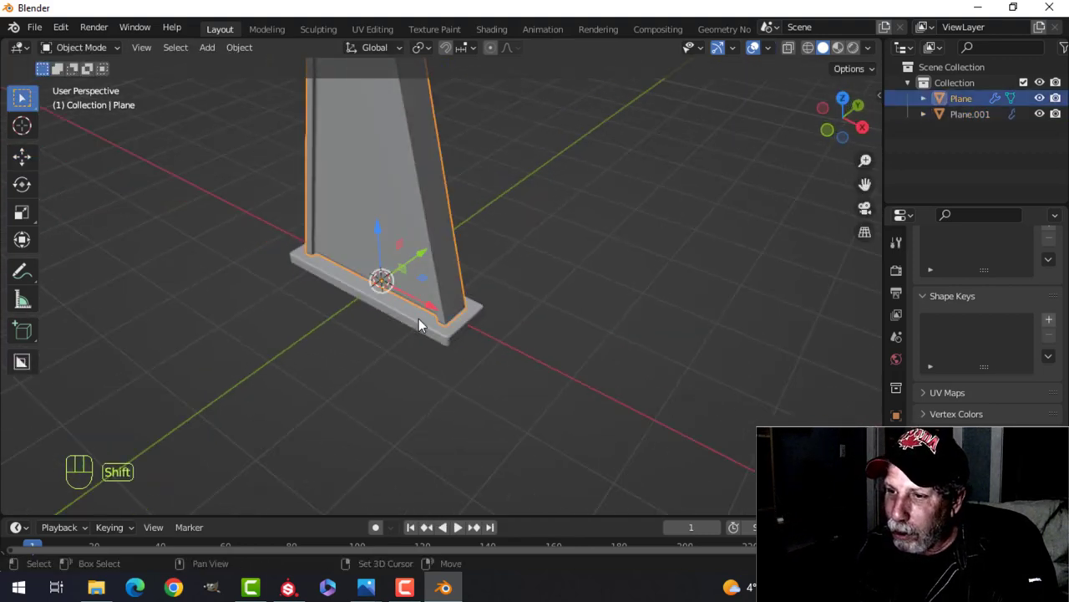
shift+click(418, 319)
key(ctrl+j)
scroll(544, 326, down, 3)
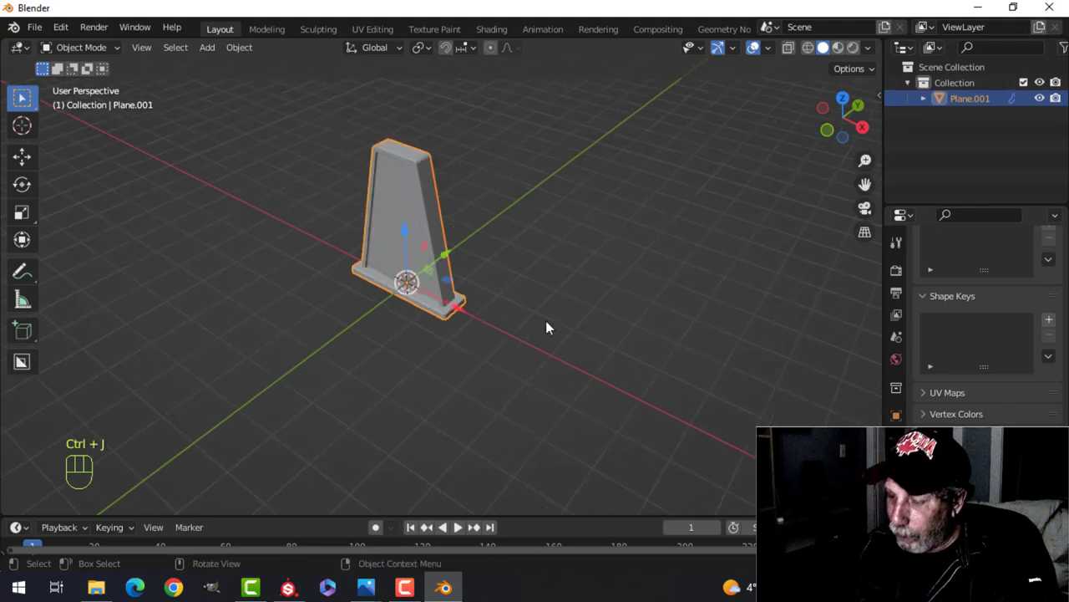
Add an Array modifier to the joined support
key(KP_7)
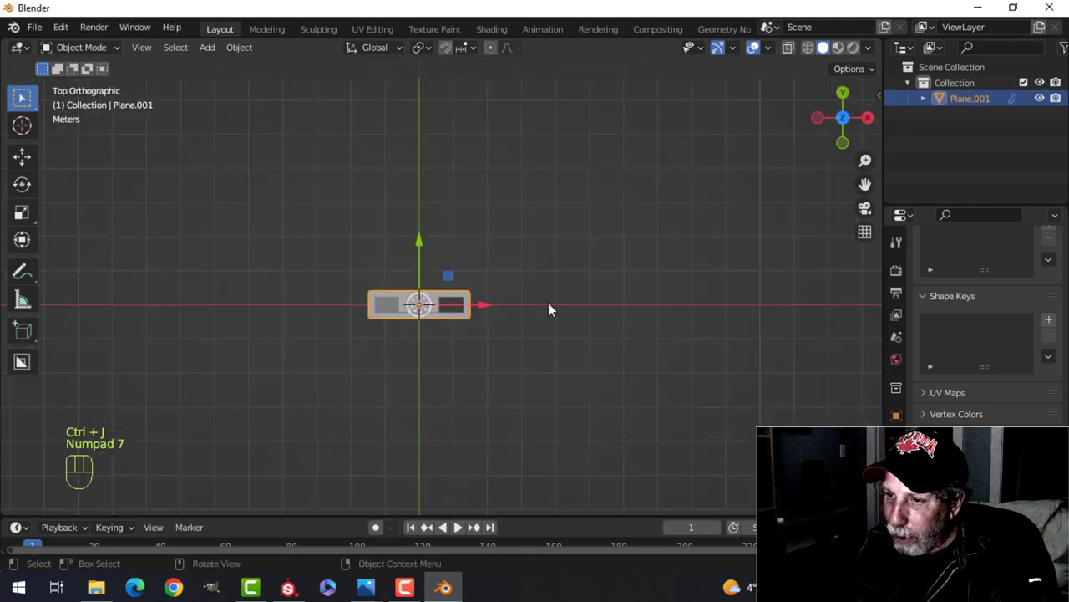
middle_drag(548, 304, 529, 285)
scroll(456, 244, down, 3)
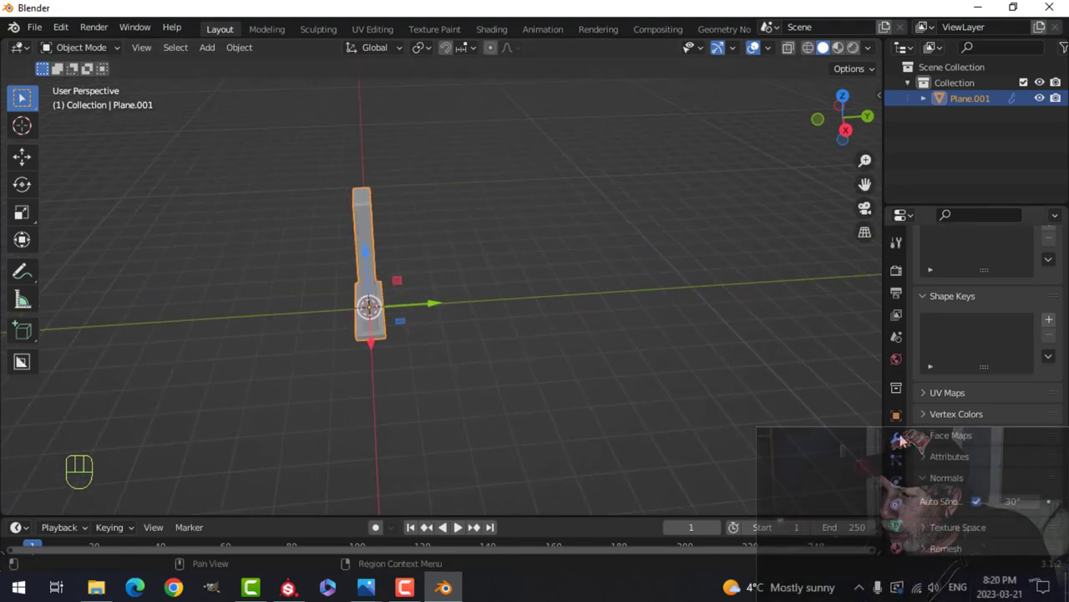
click(898, 439)
click(966, 269)
click(784, 311)
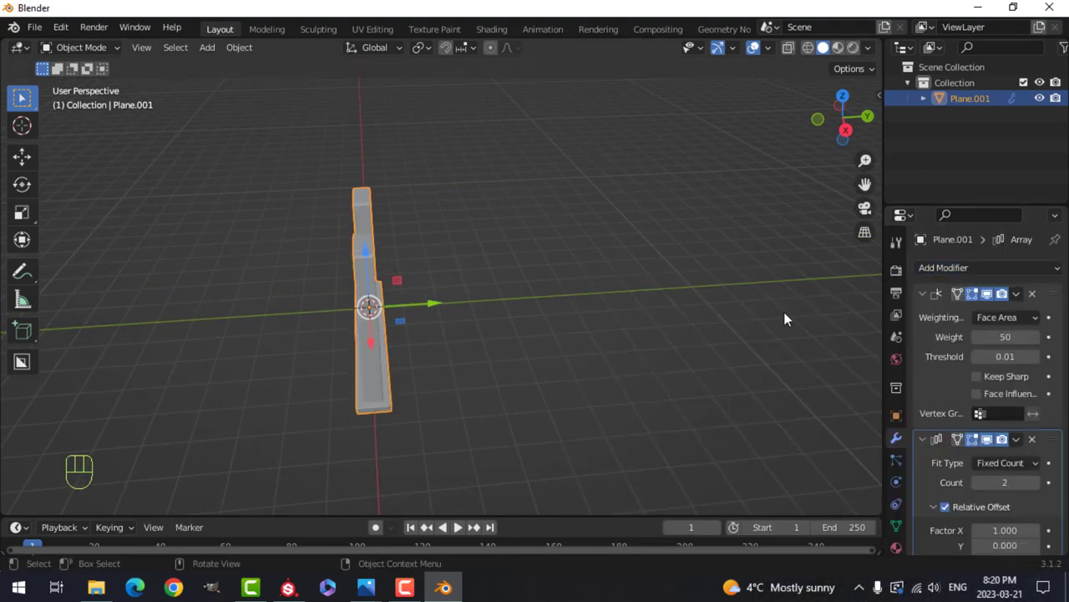
Set the array's relative offset to 0 in X and about 5 in Y, with a count of 3
scroll(1019, 520, down, 3)
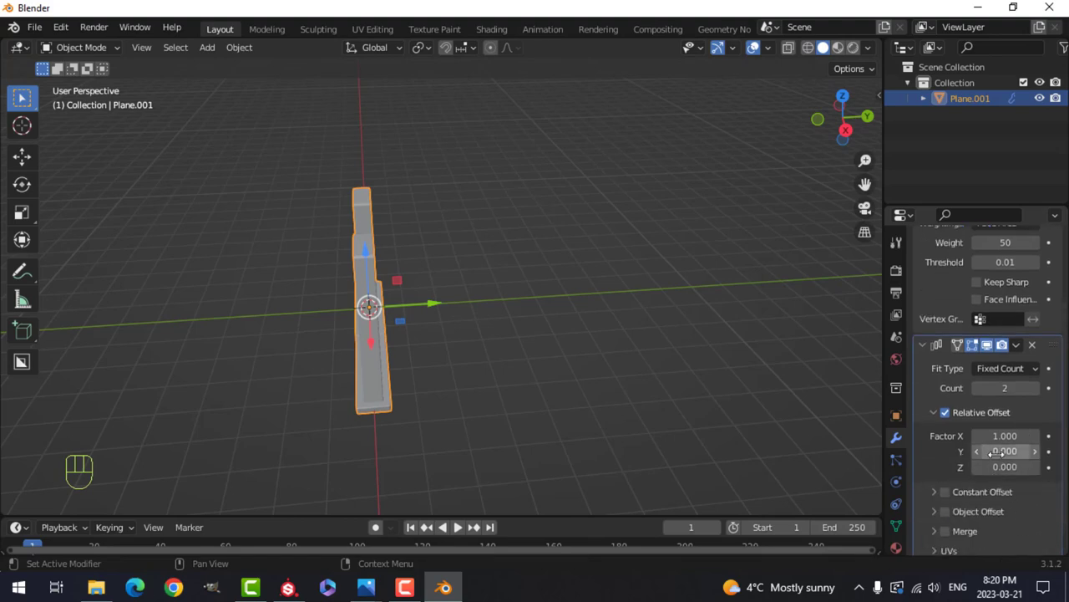
shift+drag(1005, 452, 1054, 451)
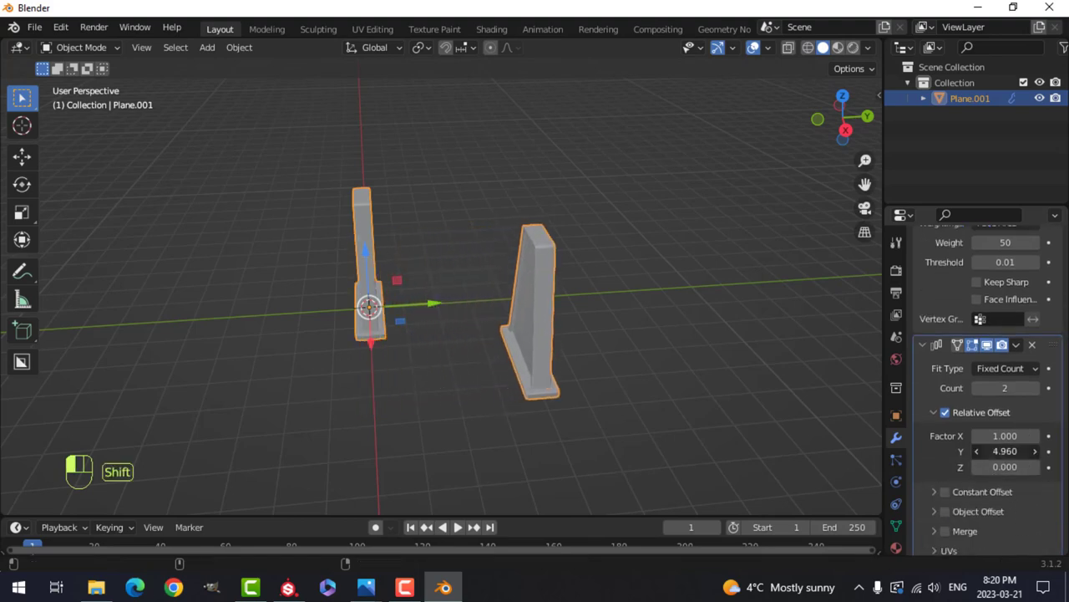
click(787, 465)
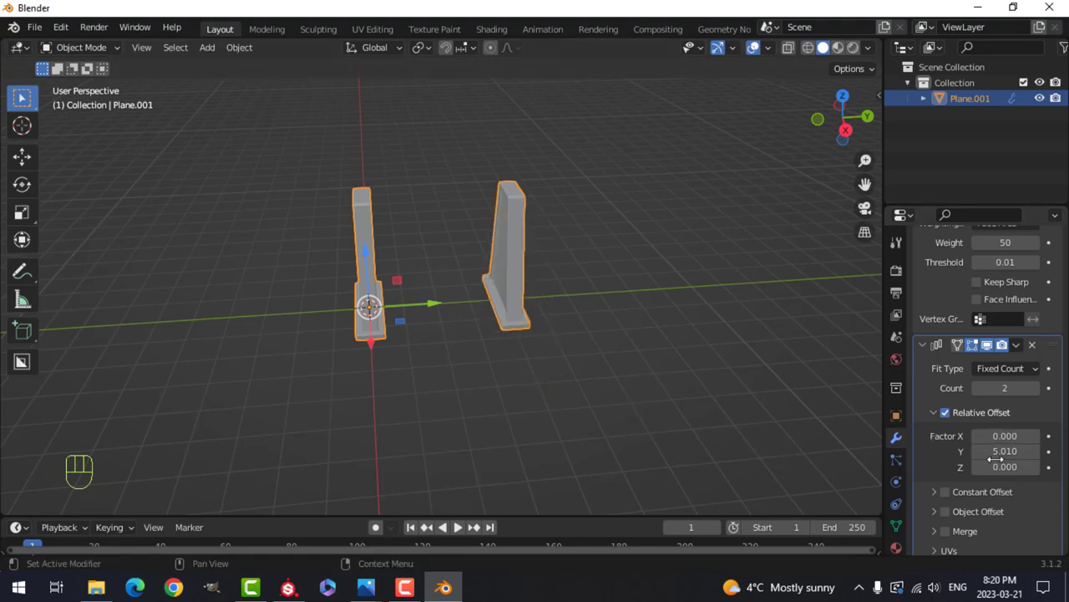
click(1042, 391)
middle_drag(686, 339, 576, 349)
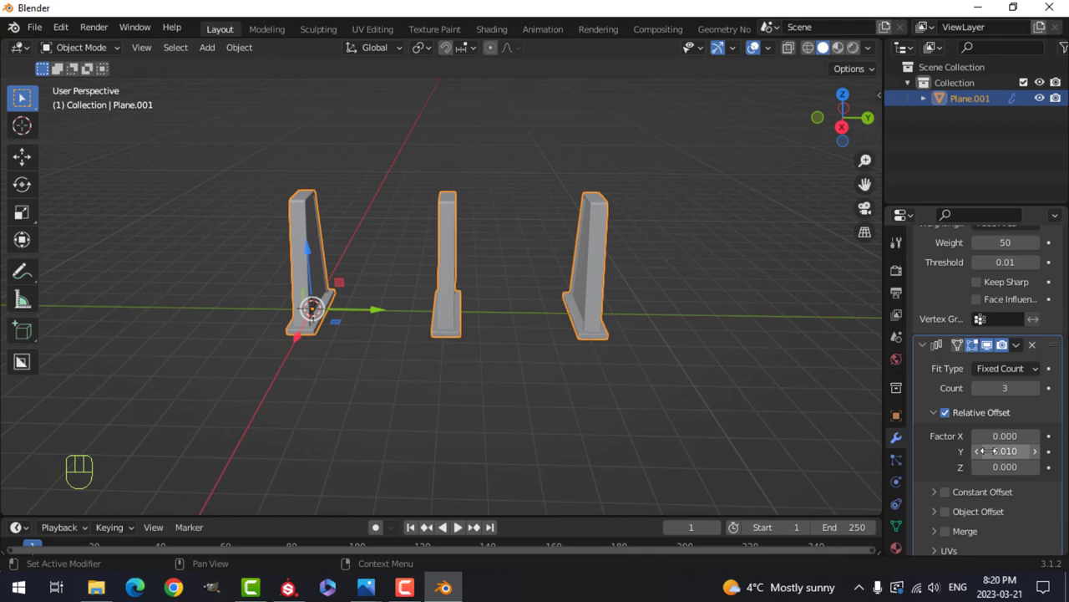
shift+drag(1005, 451, 1011, 452)
key(alt+a)
Duplicate the arrayed supports in place and rotate the copy 90° about the Z axis
middle_drag(431, 363, 487, 314)
middle_drag(486, 314, 501, 349)
click(478, 304)
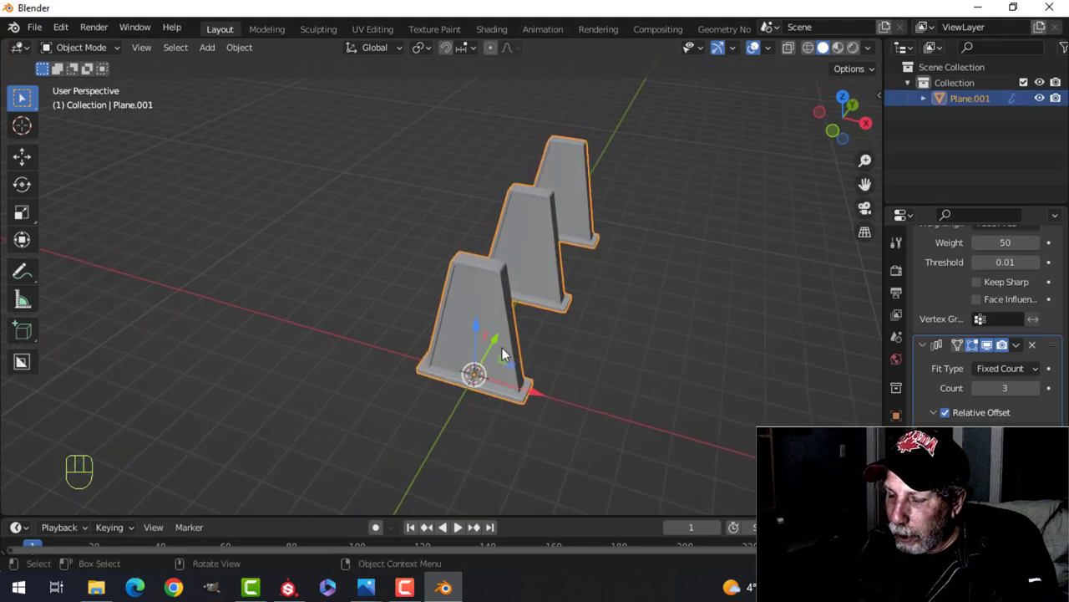
key(shift+d)
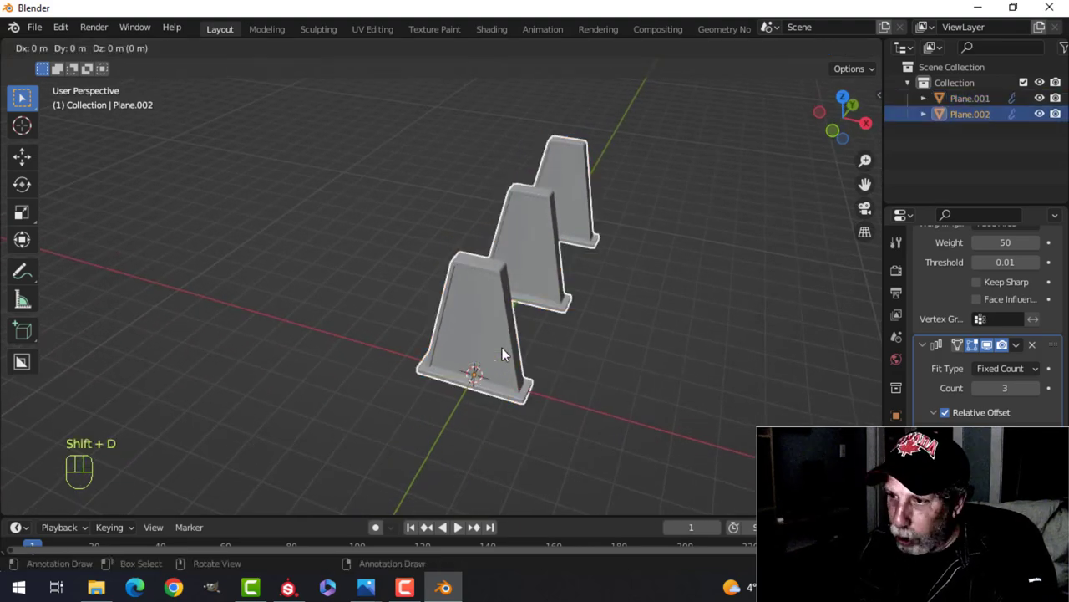
right_click(528, 350)
key(r)
key(z)
key(9)
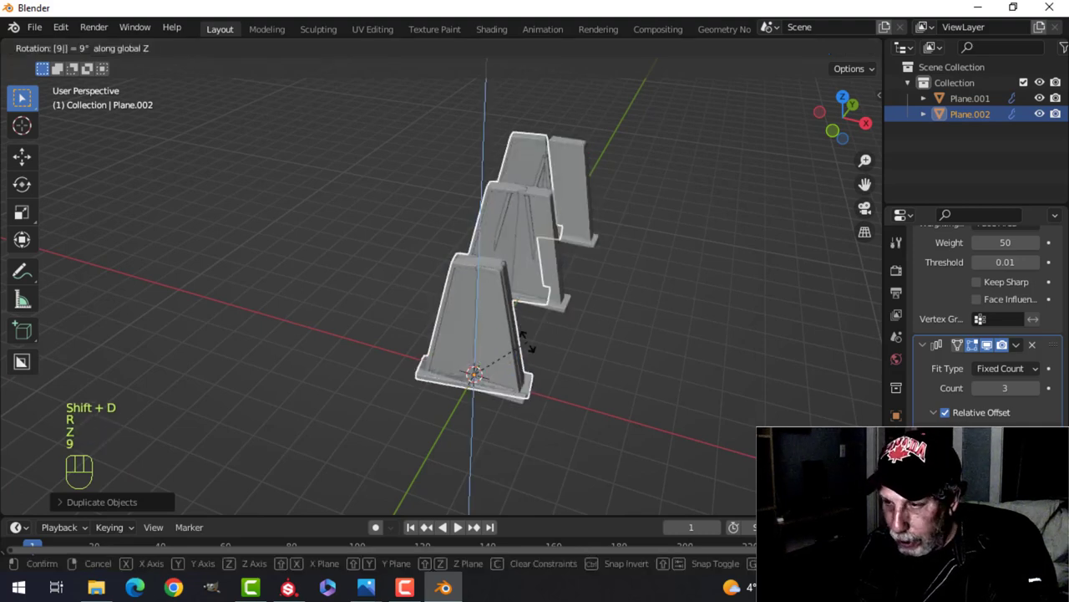
key(0)
click(523, 342)
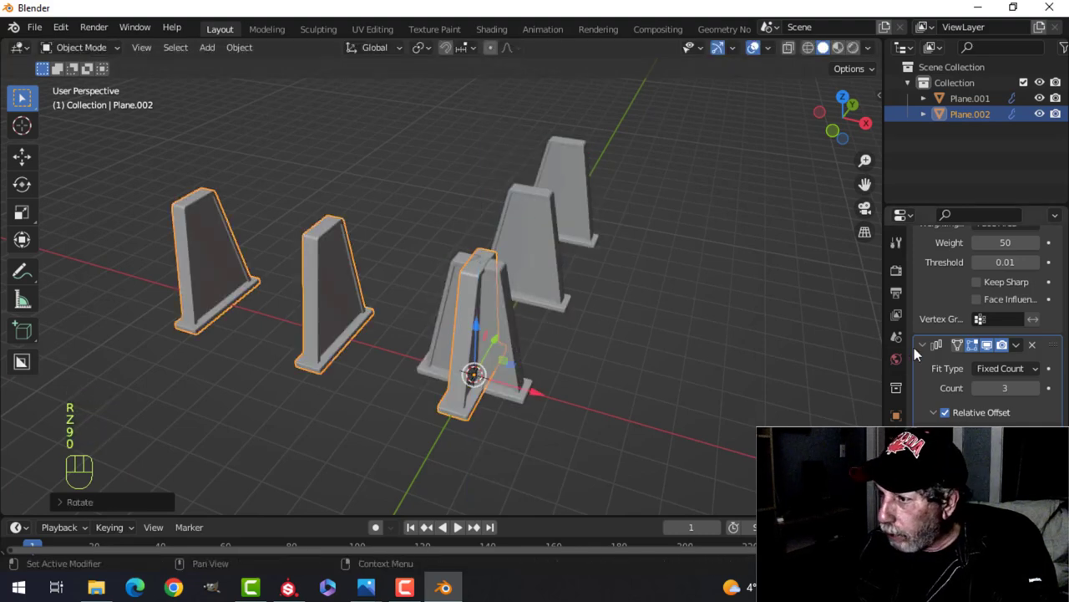
Remove the copy's Array modifier and move it in top view about 3.9 m in negative X and 2 m in negative Y
click(1034, 346)
middle_drag(561, 346, 530, 358)
key(KP_7)
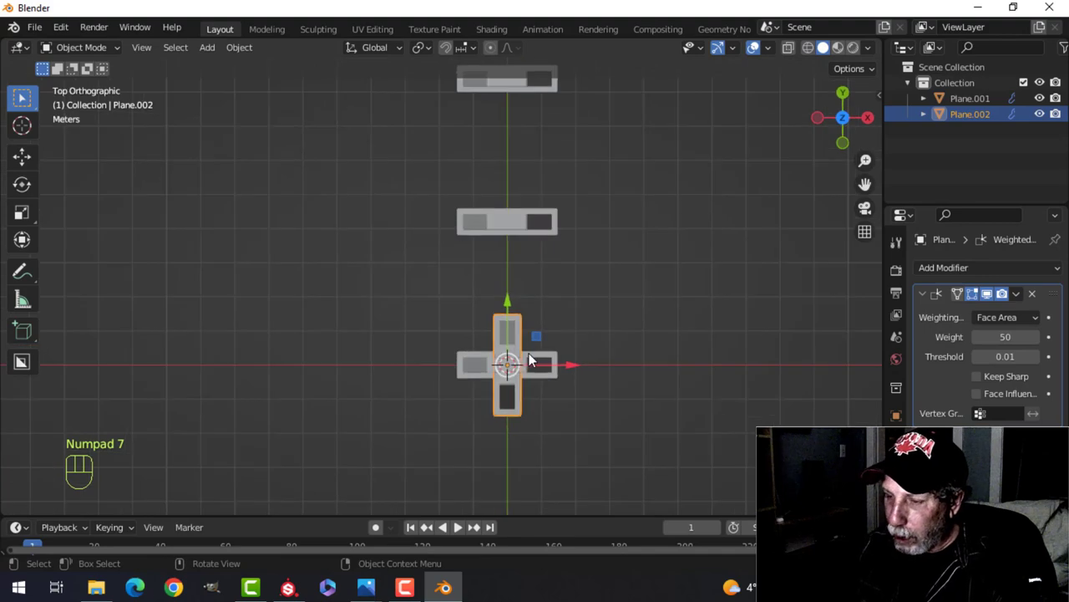
key(g)
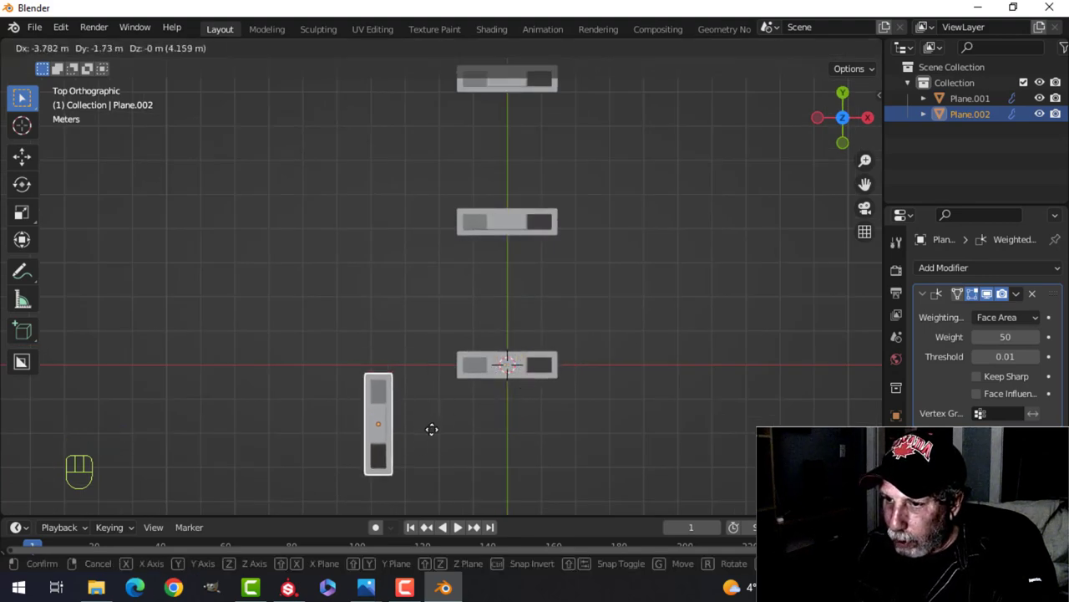
click(432, 429)
shift+middle_drag(461, 407, 463, 335)
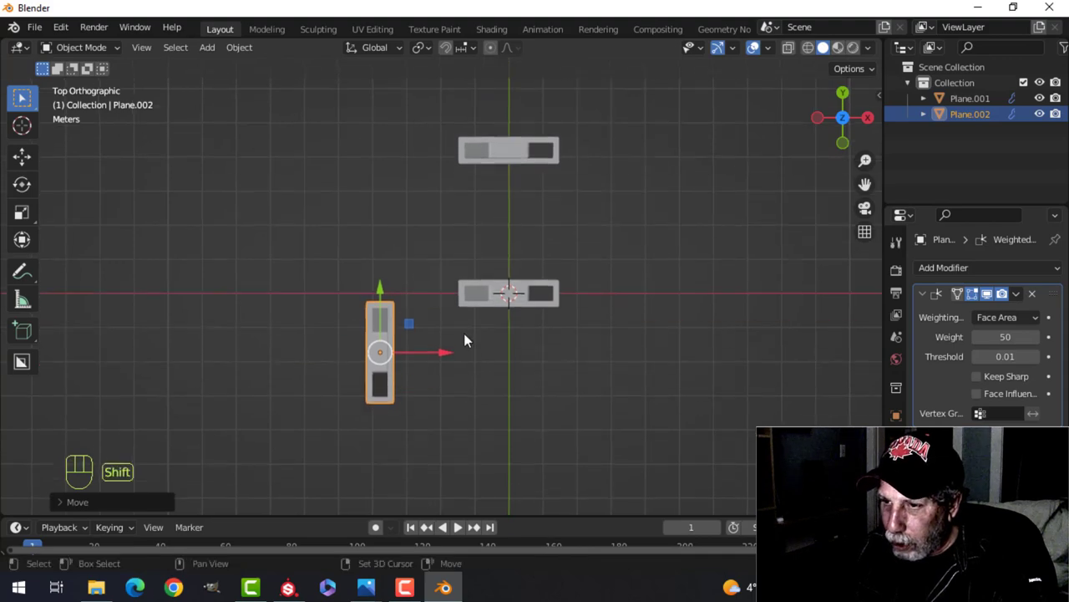
scroll(455, 341, up, 2)
key(g)
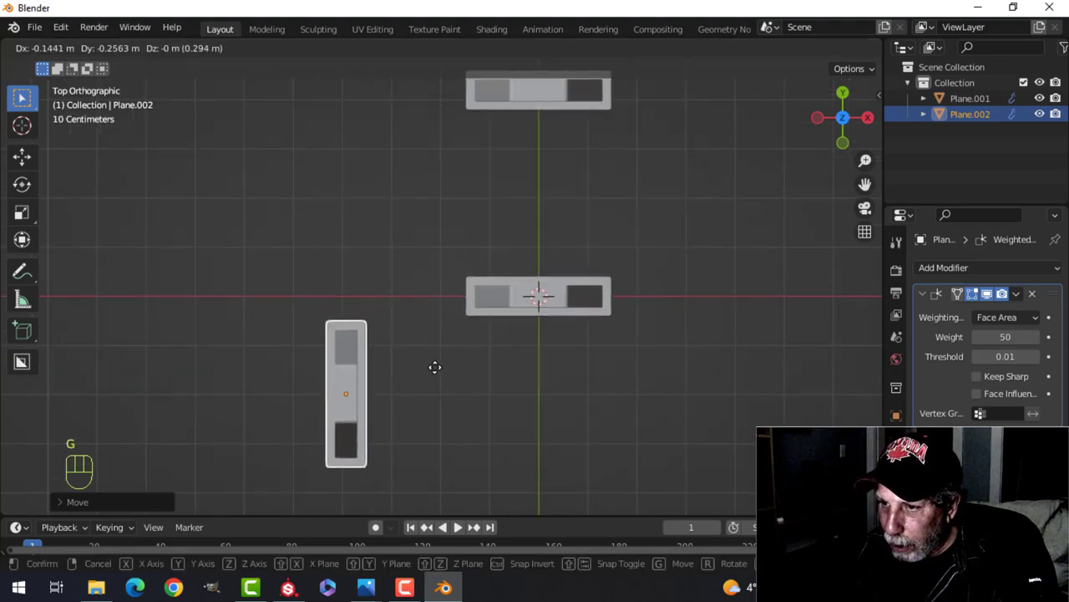
click(434, 366)
middle_drag(556, 371, 376, 278)
key(alt+a)
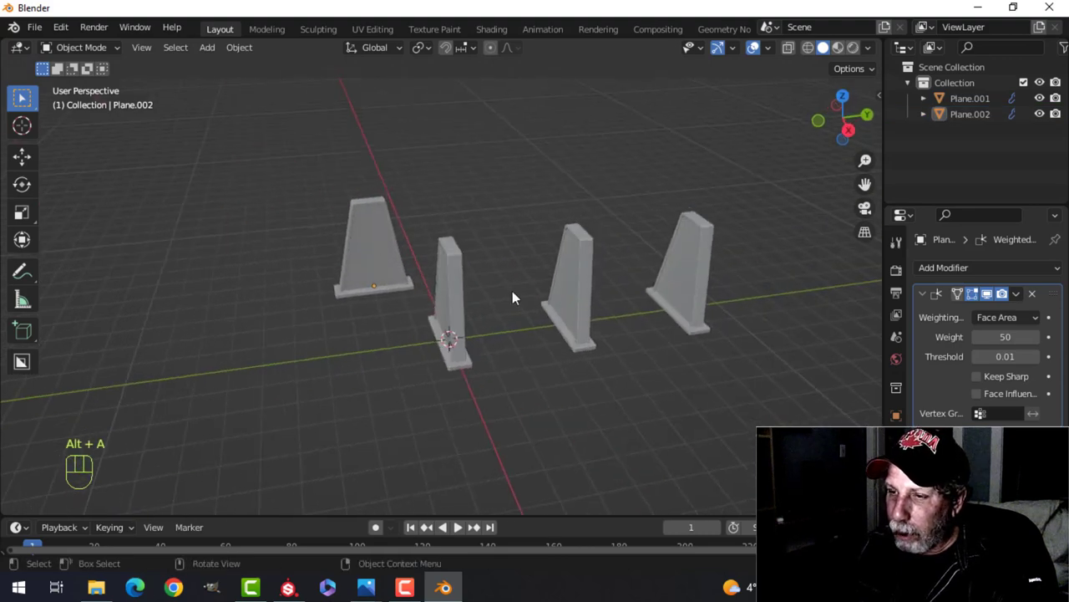
Shift the rotated support slightly along X toward the row of supports and deselect it
middle_drag(512, 297, 683, 305)
click(403, 321)
middle_drag(417, 317, 441, 356)
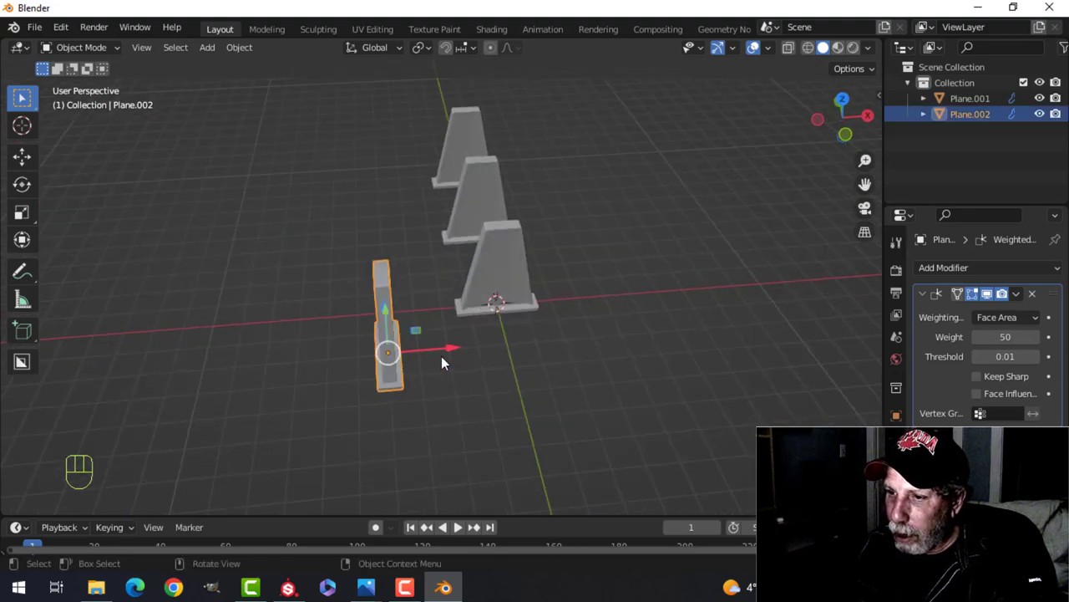
drag(448, 349, 473, 348)
middle_drag(516, 324, 467, 289)
key(alt+a)
Enable Cavity in the viewport shading and inspect the edges of the supports
scroll(459, 338, up, 3)
scroll(456, 253, up, 3)
click(869, 47)
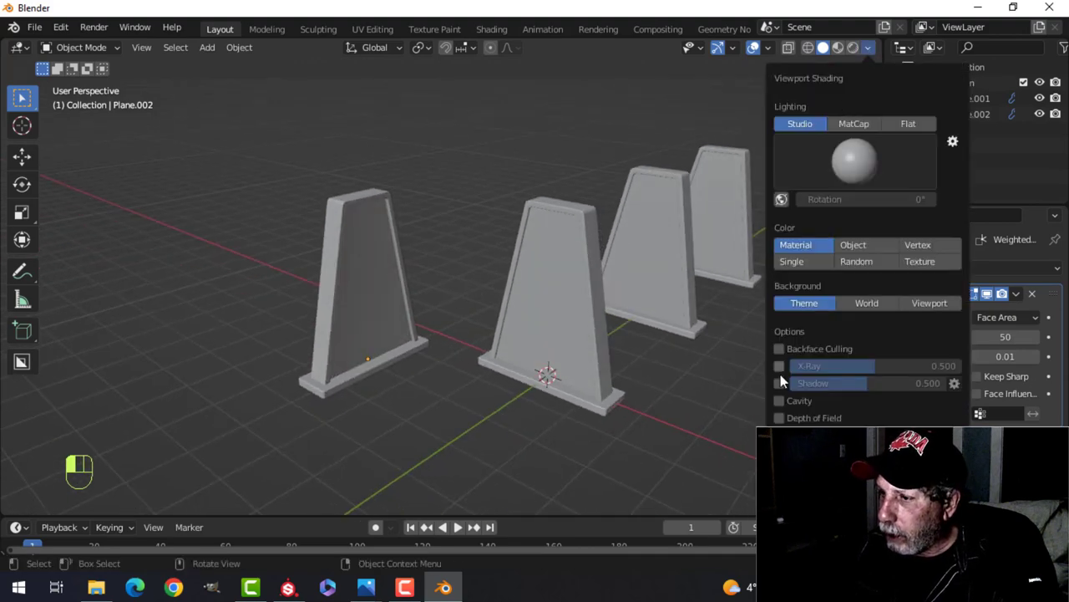
click(786, 401)
scroll(538, 326, up, 2)
middle_drag(538, 327, 513, 316)
shift+middle_drag(513, 316, 493, 320)
mouse_move(493, 319)
middle_down()
mouse_move(399, 321)
mouse_move(417, 339)
middle_up()
scroll(474, 316, down, 2)
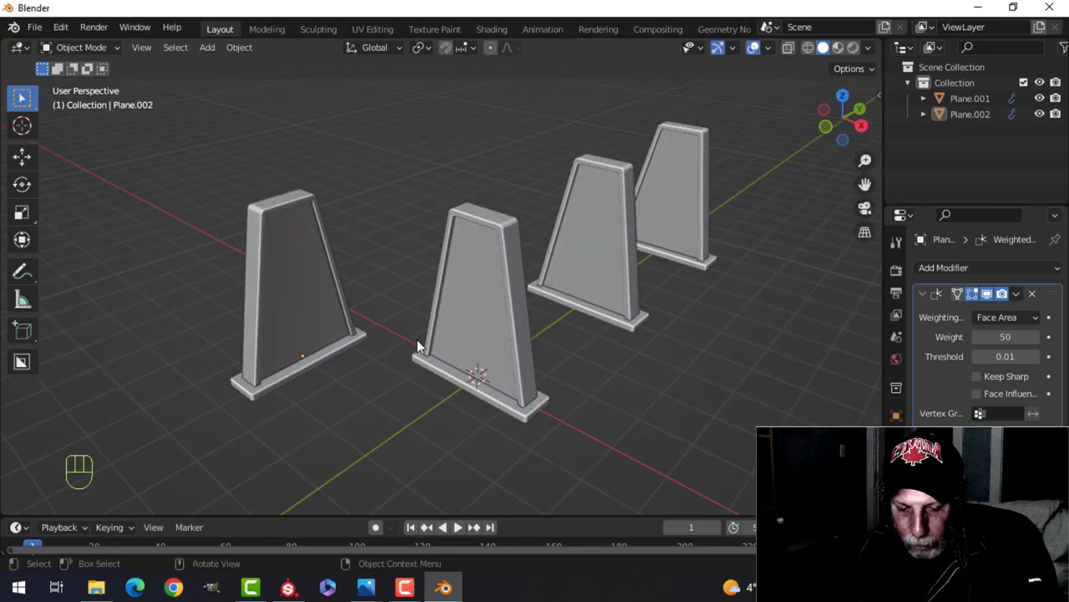
Add a plane and move it in top view about 1.6 m in negative X and 2.8 m in negative Y, beside the rotated support
key(shift+a)
mouse_move(384, 250)
click(465, 249)
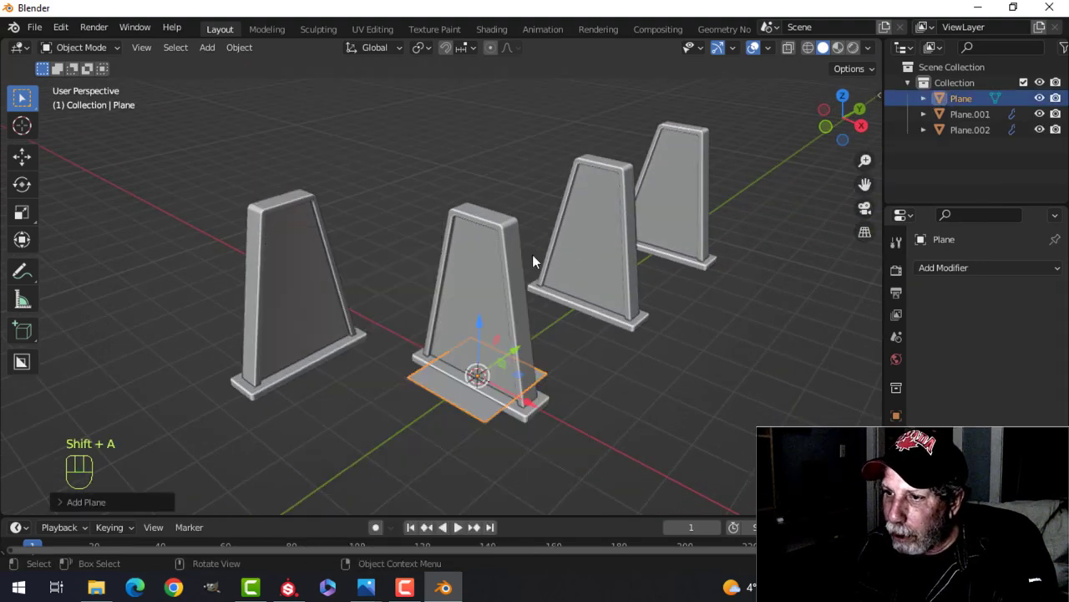
scroll(526, 257, down, 2)
key(KP_7)
key(g)
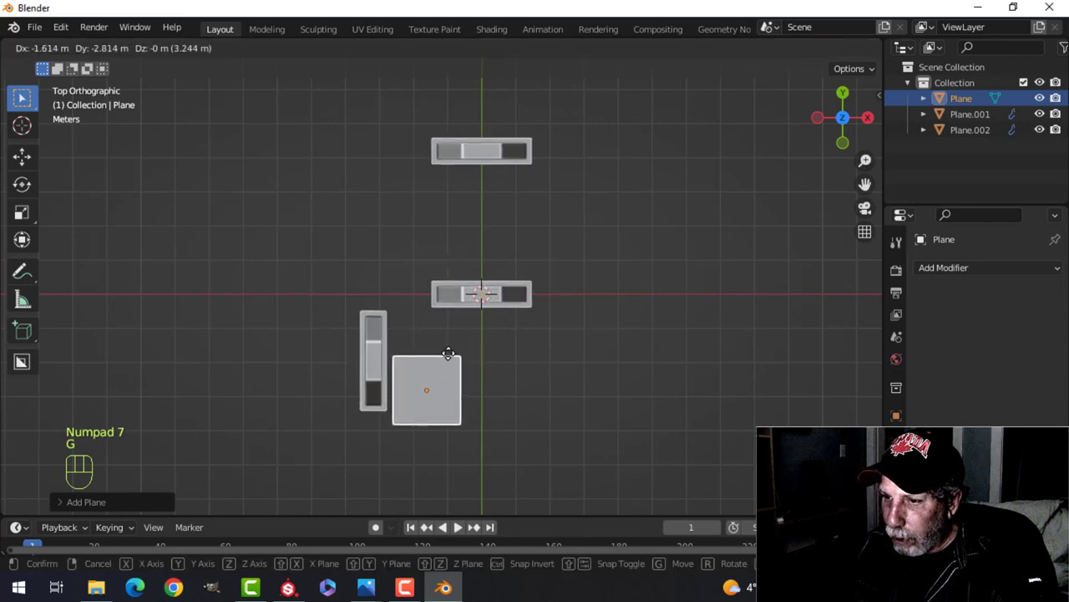
click(449, 357)
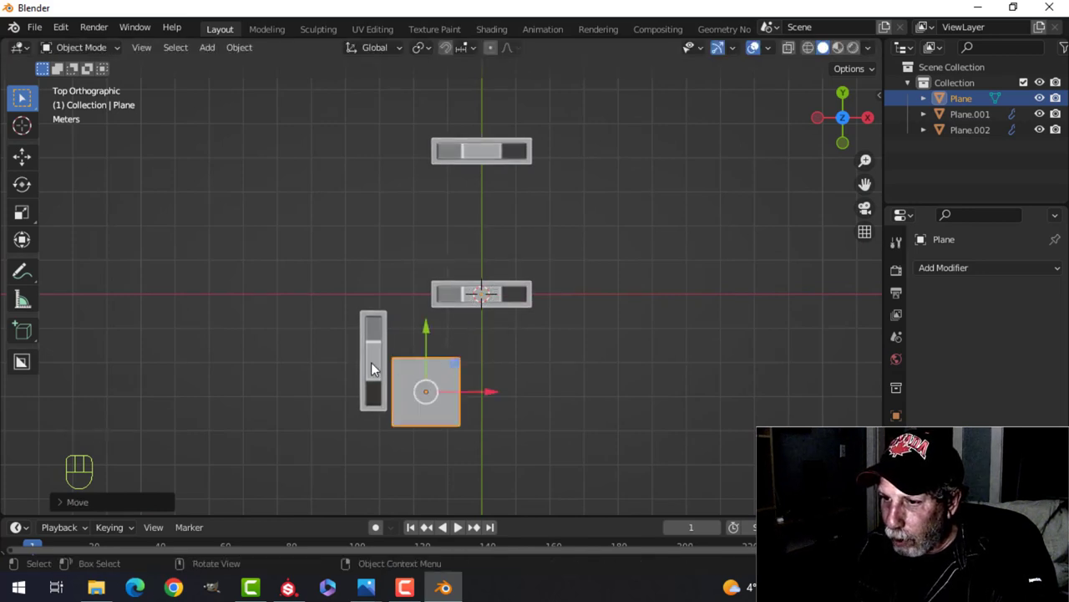
Delete the plane's two vertices on its negative Y side, leaving a single edge
key(Tab)
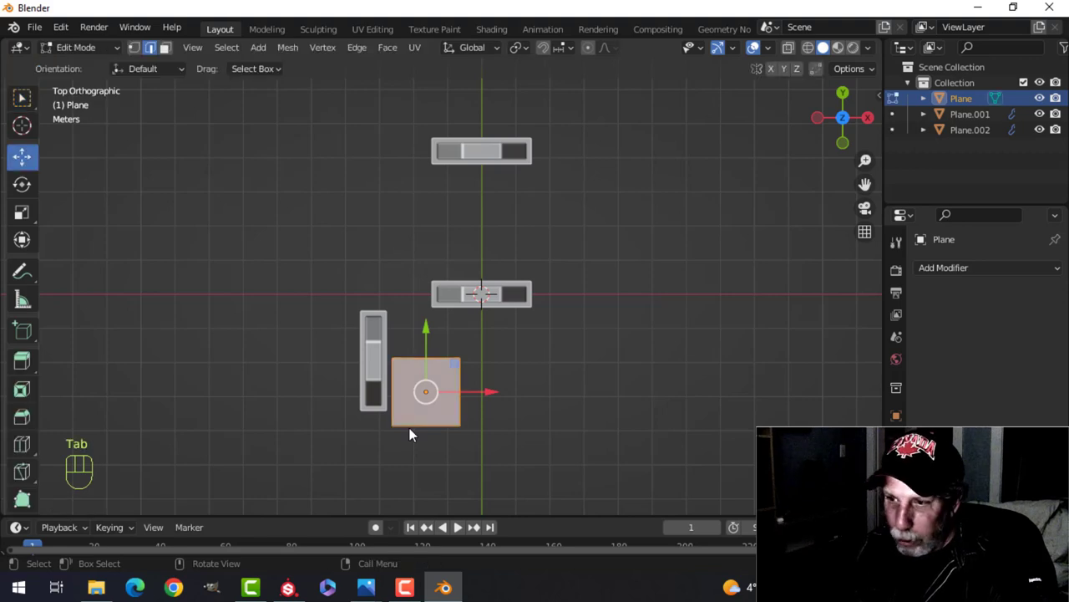
key(1)
click(392, 425)
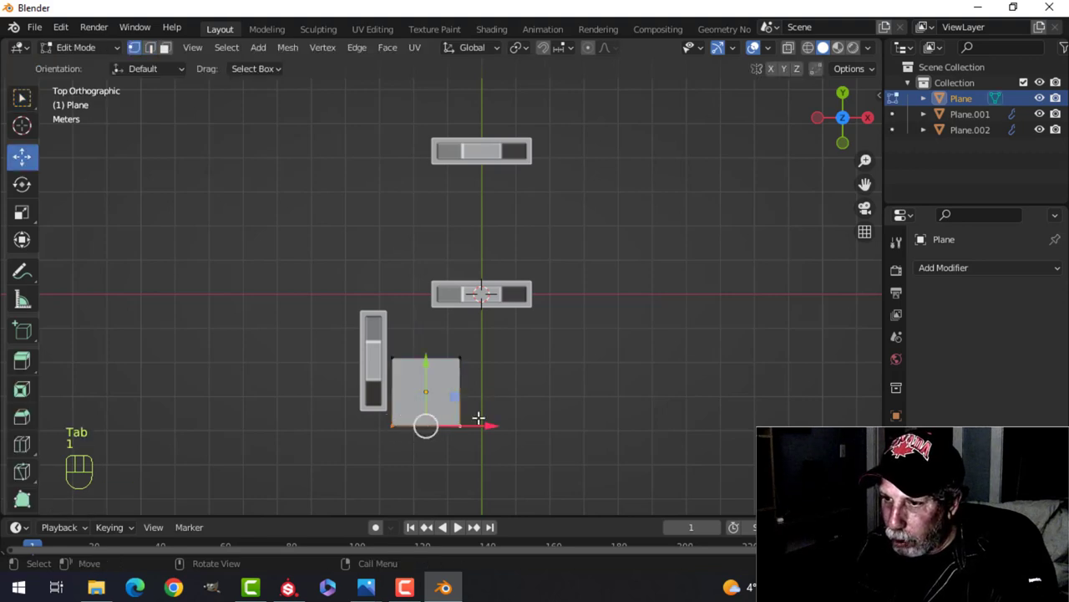
key(x)
click(418, 365)
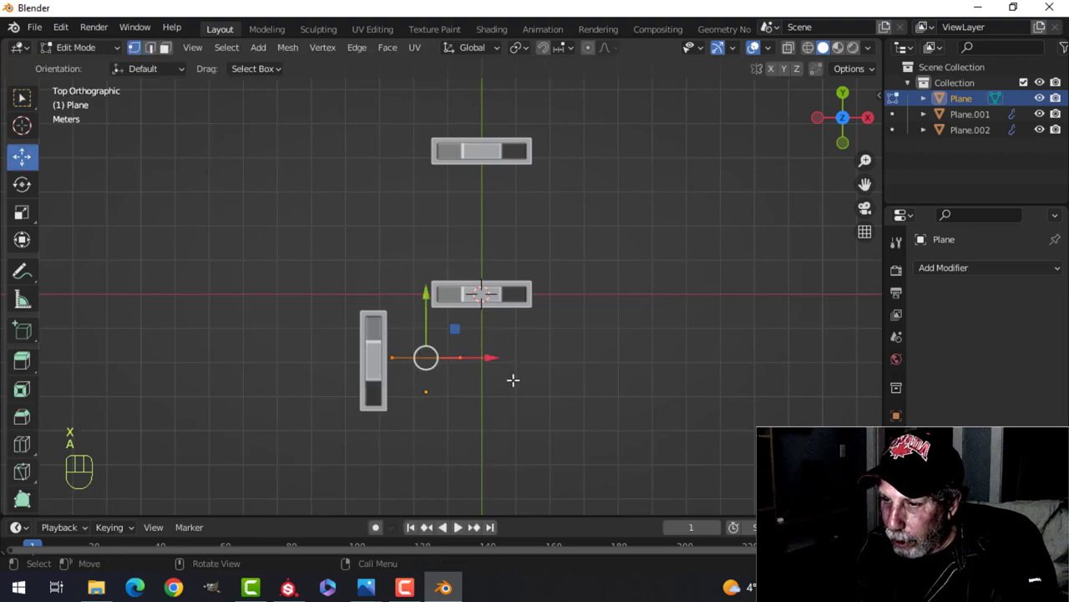
Raise the remaining edge to the upper half of the supports and align it with the middle of the rotated support
key(g)
click(518, 383)
middle_drag(521, 382, 413, 241)
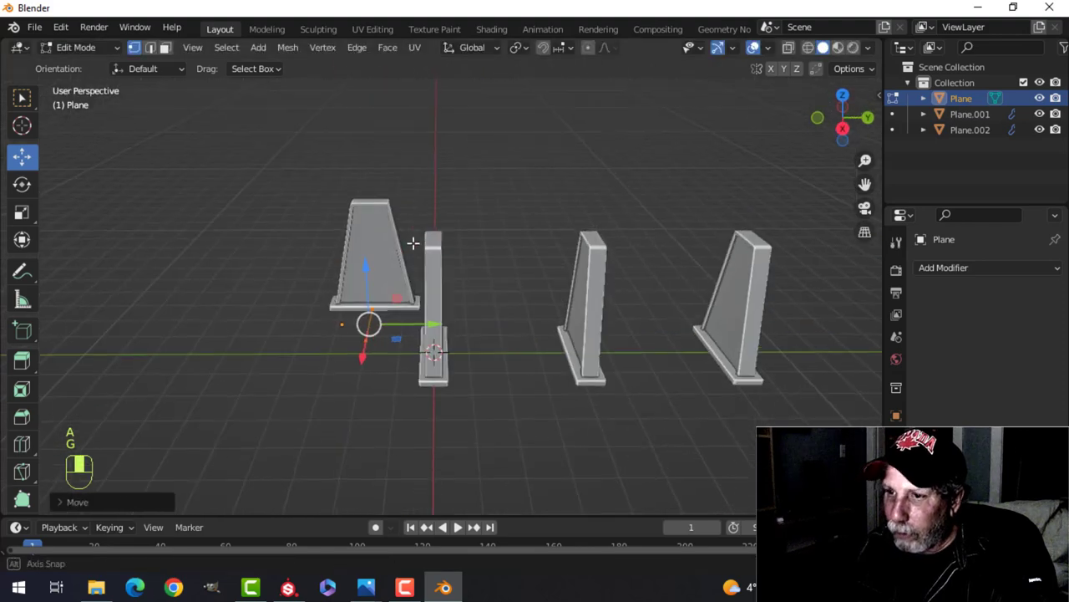
key(g)
click(372, 192)
middle_drag(375, 181, 518, 274)
drag(518, 274, 483, 265)
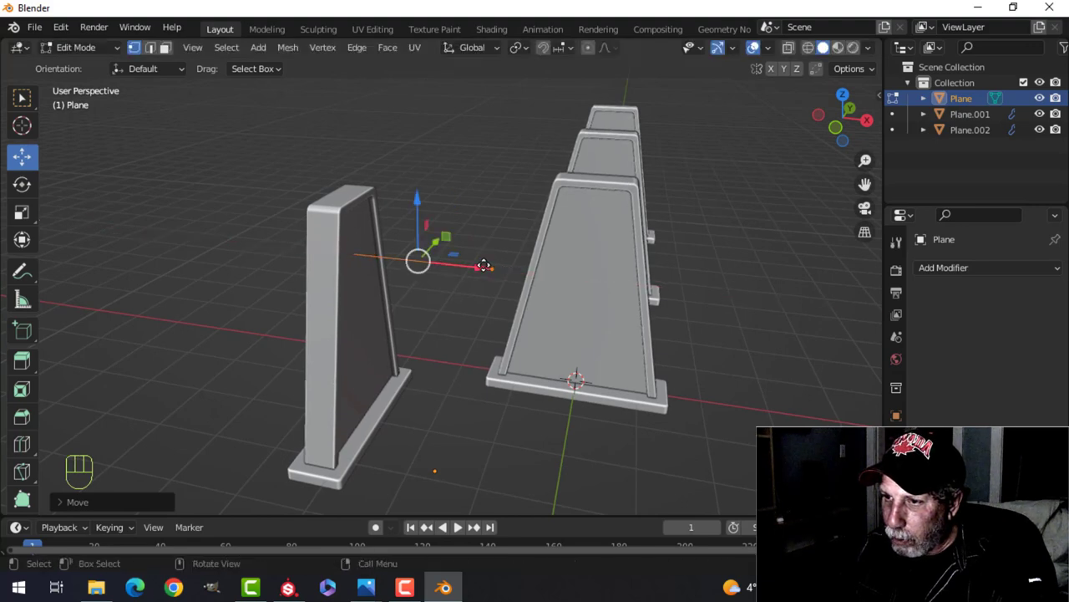
Move the edge's free vertex along X in top view onto the centre line of the row of three supports
middle_drag(548, 272, 437, 308)
click(425, 309)
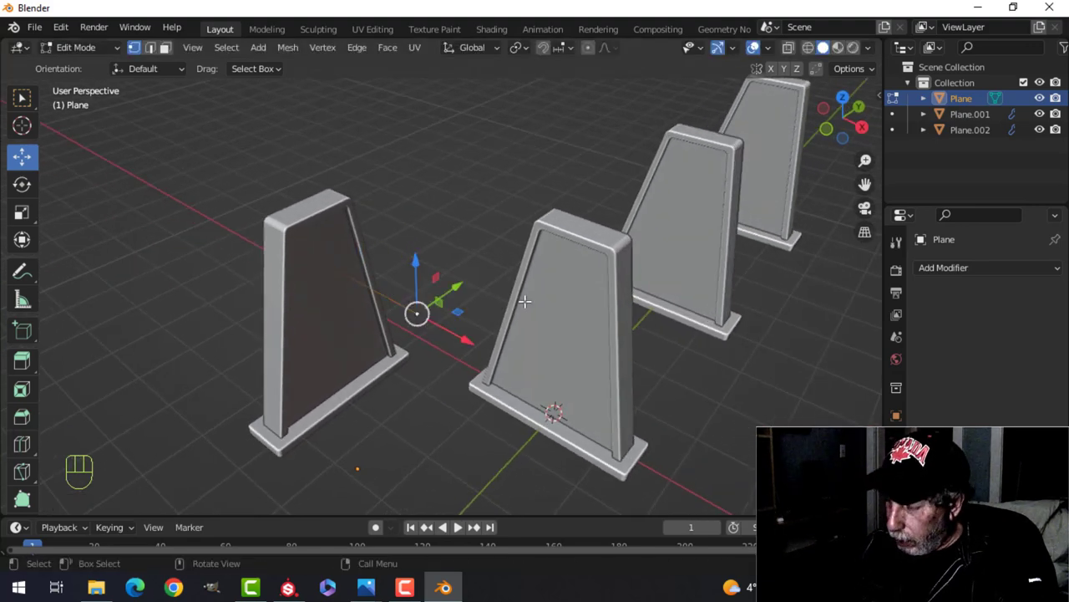
key(KP_7)
scroll(585, 334, down, 2)
shift+middle_drag(552, 369, 504, 376)
drag(504, 375, 507, 367)
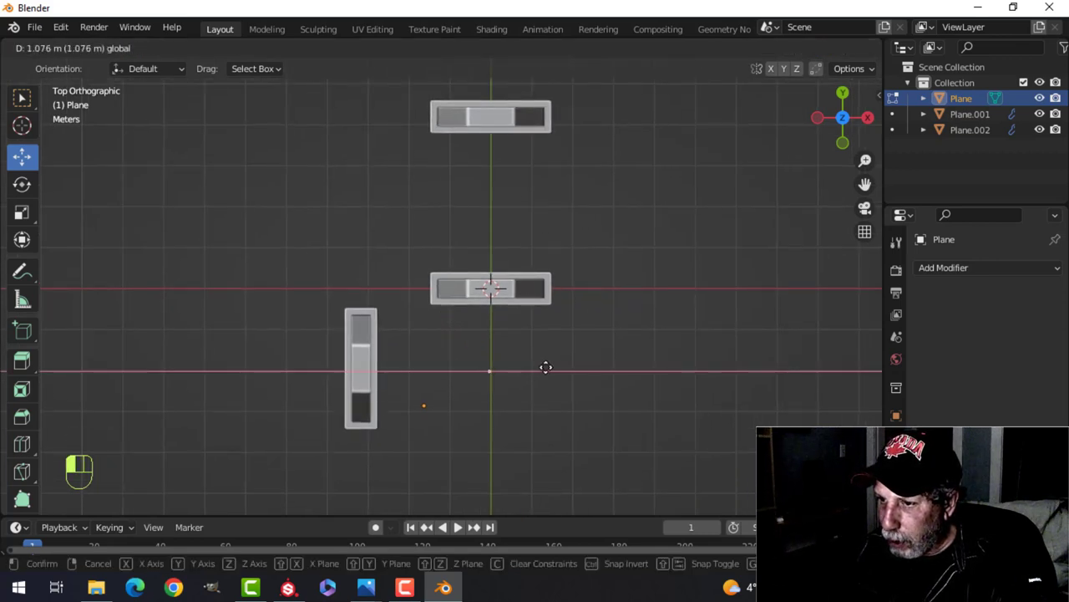
drag(547, 367, 549, 367)
Extrude the corner vertex along Y through the row of supports to the middle of the farthest one
scroll(616, 259, down, 2)
shift+middle_drag(616, 258, 606, 340)
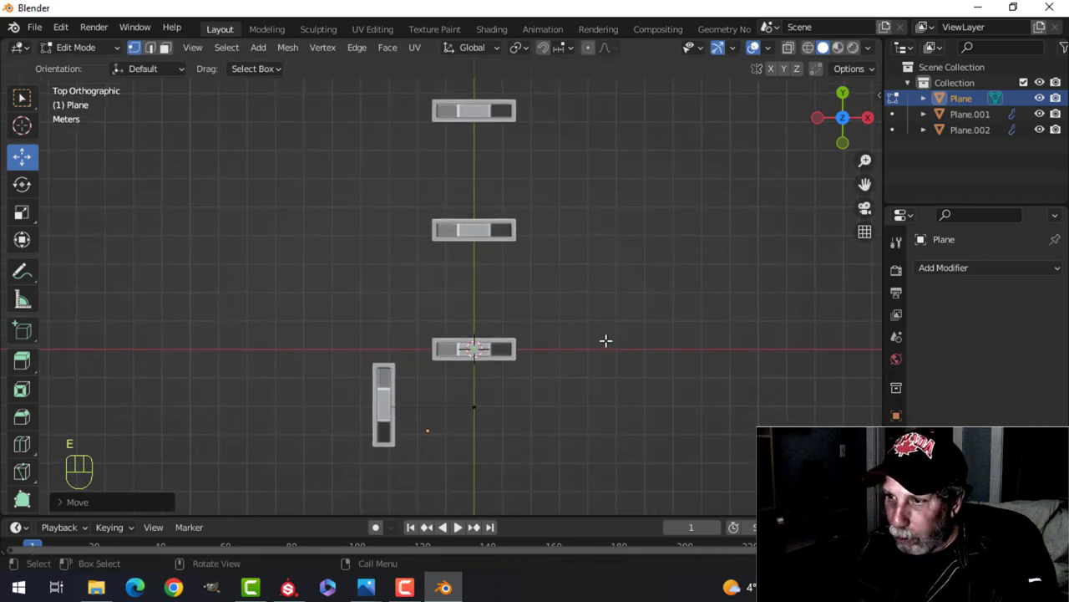
drag(475, 347, 490, 99)
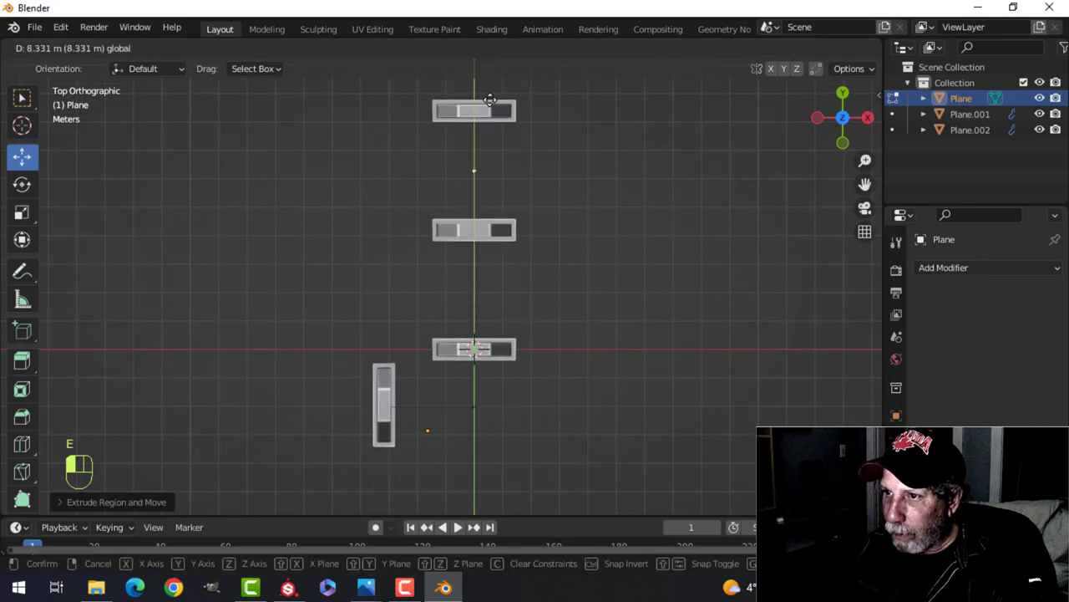
click(497, 507)
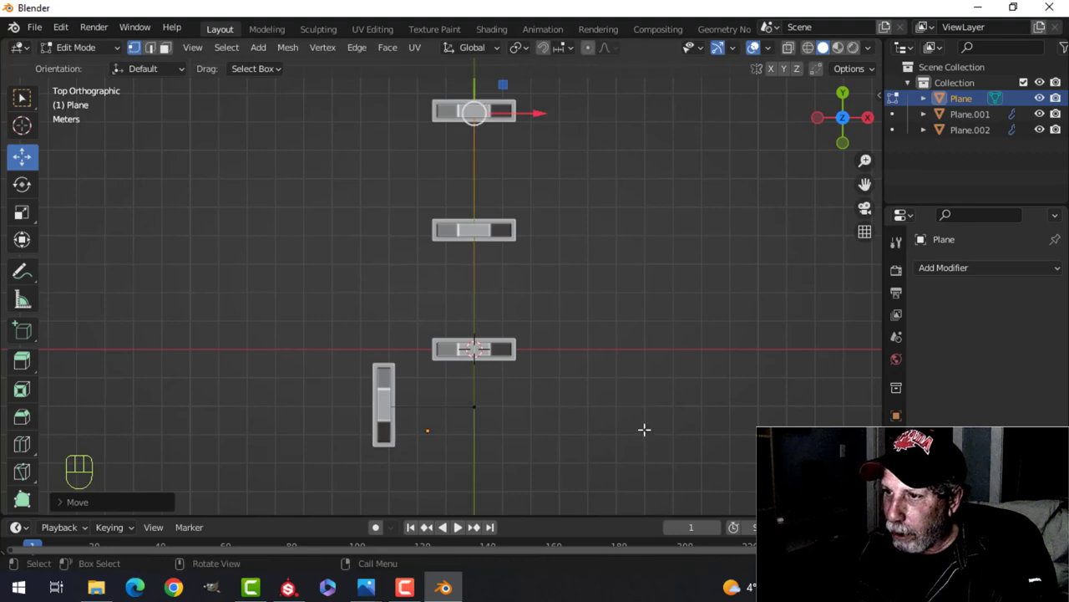
Bevel the path's corner vertex to a width of about 0.518 m with 4 segments
middle_drag(644, 430, 570, 335)
scroll(504, 371, up, 2)
mouse_move(505, 371)
middle_down()
mouse_move(416, 305)
mouse_move(630, 309)
mouse_move(612, 302)
mouse_move(474, 327)
mouse_move(462, 361)
mouse_move(478, 397)
mouse_move(488, 368)
middle_up()
key(Tab)
key(alt+a)
key(Tab)
click(429, 323)
scroll(478, 399, up, 2)
middle_drag(490, 372, 507, 359)
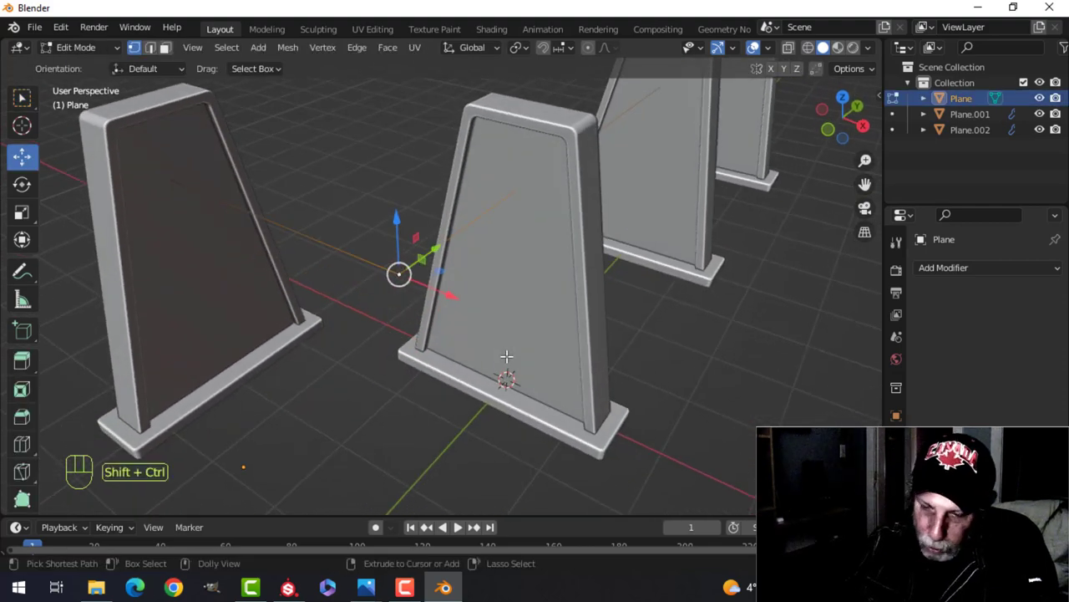
key(shift+ctrl+b)
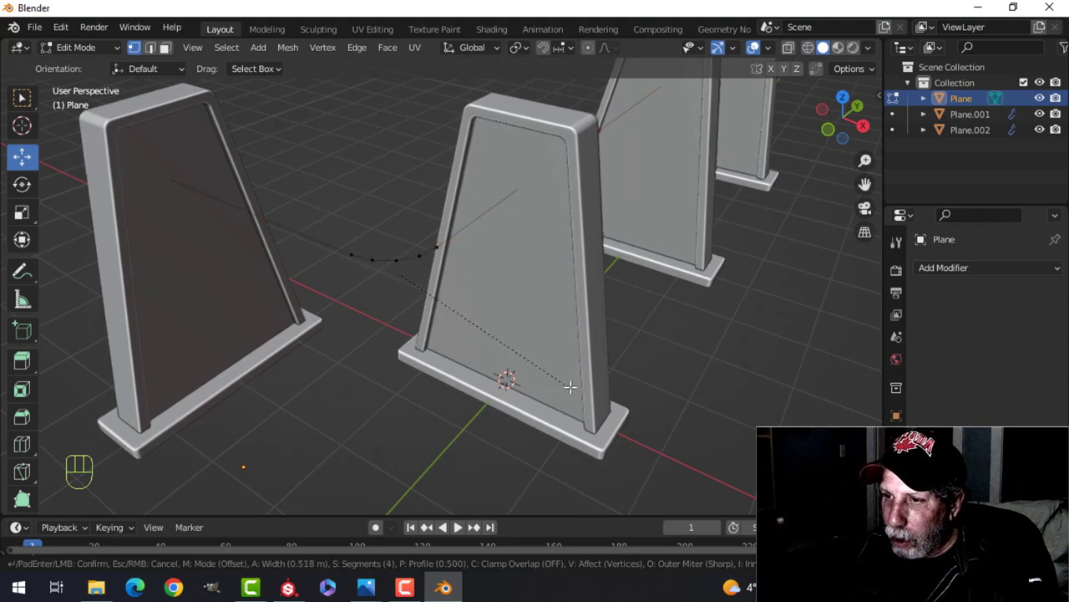
click(572, 387)
middle_drag(513, 281, 469, 297)
Leave mesh editing and convert the rail path object to a curve
key(Tab)
key(alt+a)
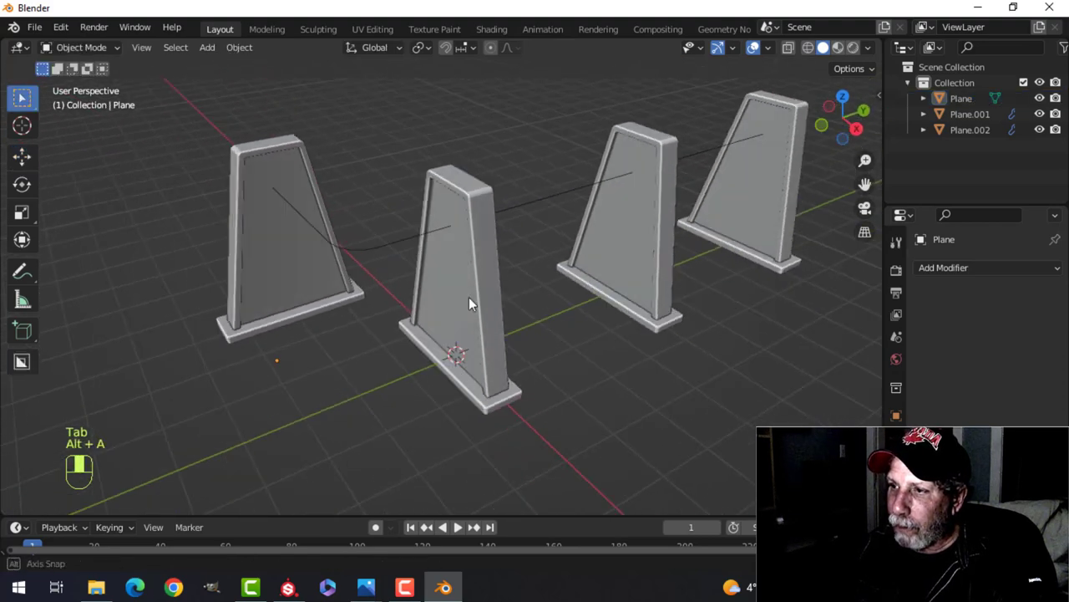
click(416, 236)
right_click(415, 236)
mouse_move(385, 281)
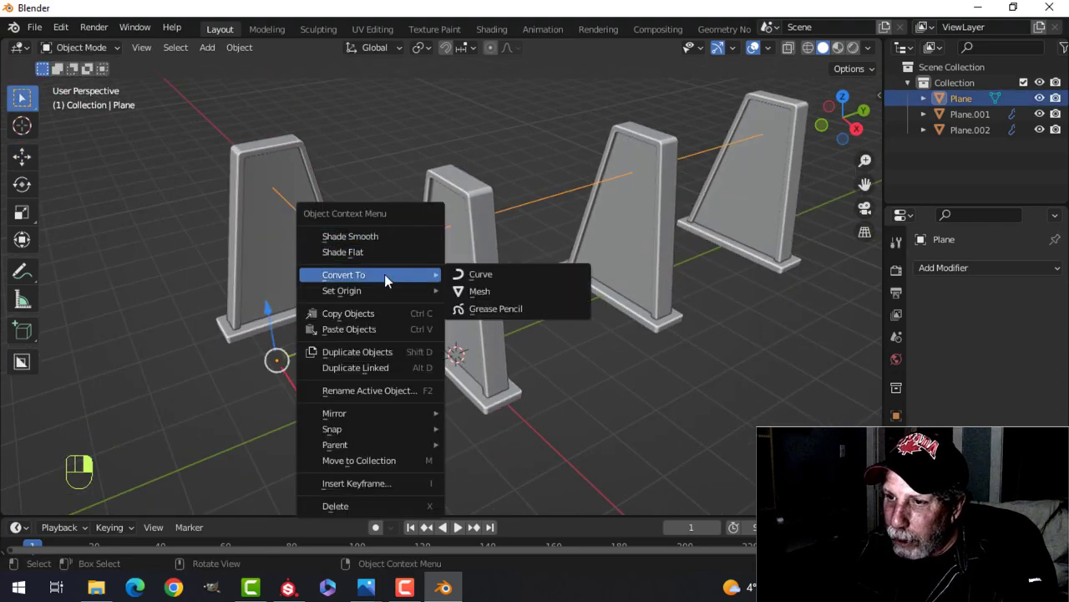
click(470, 275)
Give the rail curve a round bevel with a depth of 0.158 m
click(898, 505)
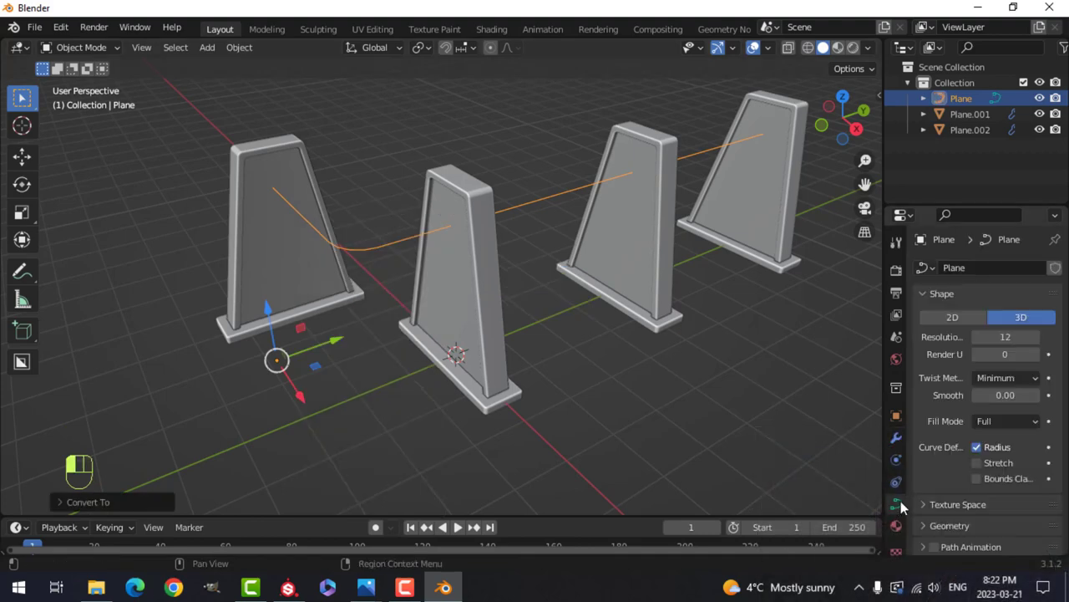
scroll(952, 488, down, 4)
click(928, 400)
scroll(930, 409, down, 3)
click(936, 422)
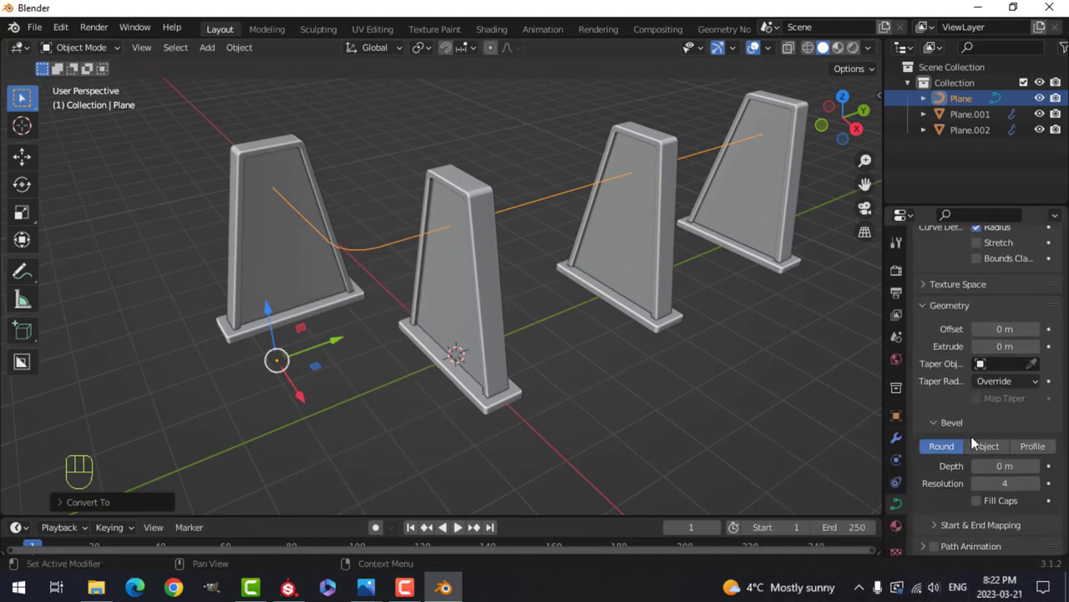
scroll(990, 445, down, 1)
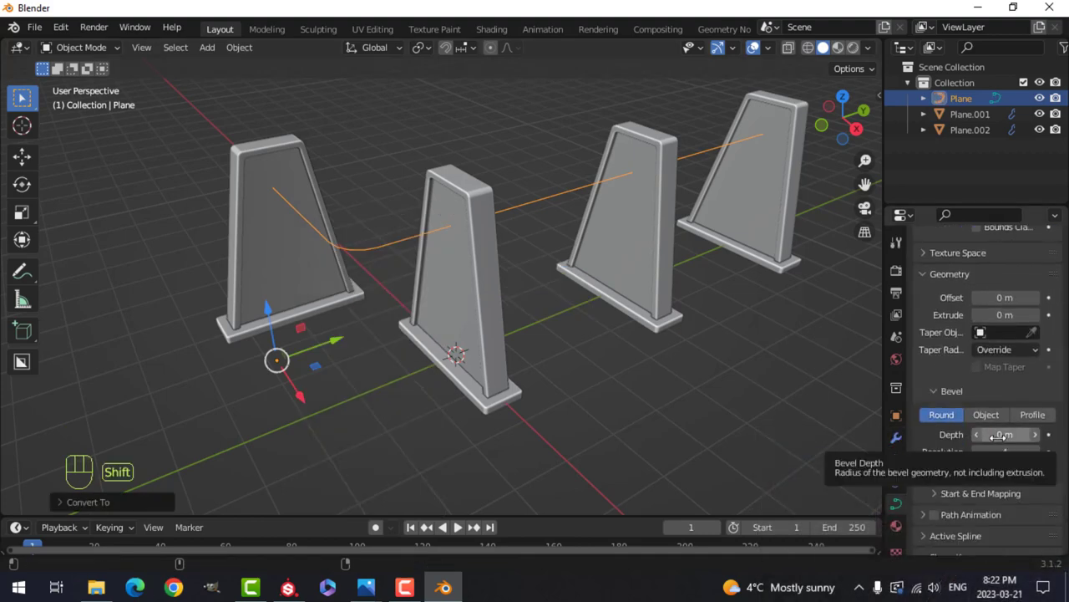
shift+drag(993, 435, 1017, 435)
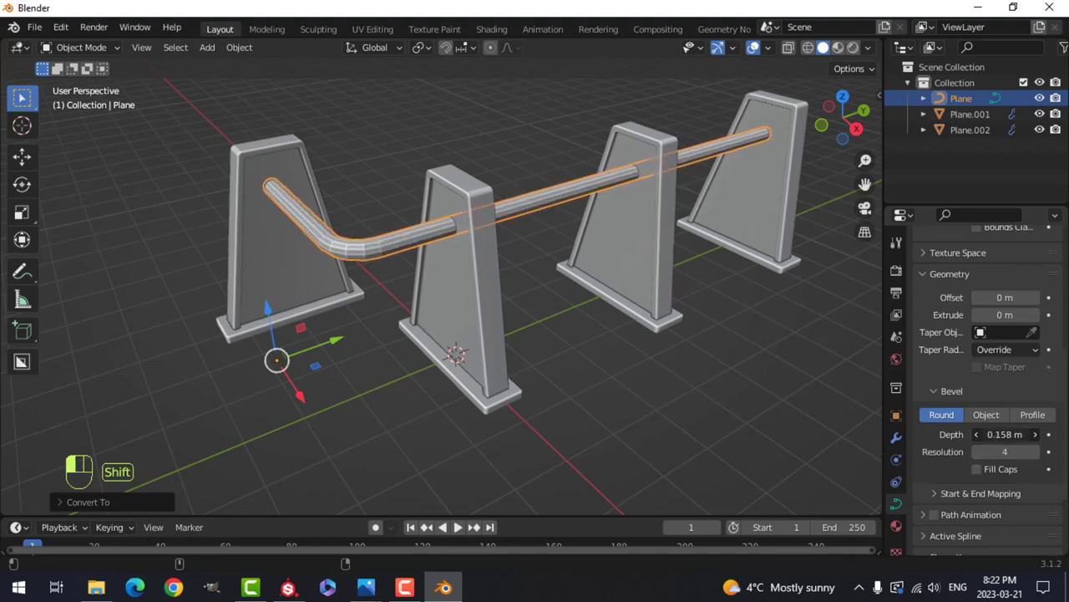
Shade the rail pipe smooth and deselect it
right_click(420, 241)
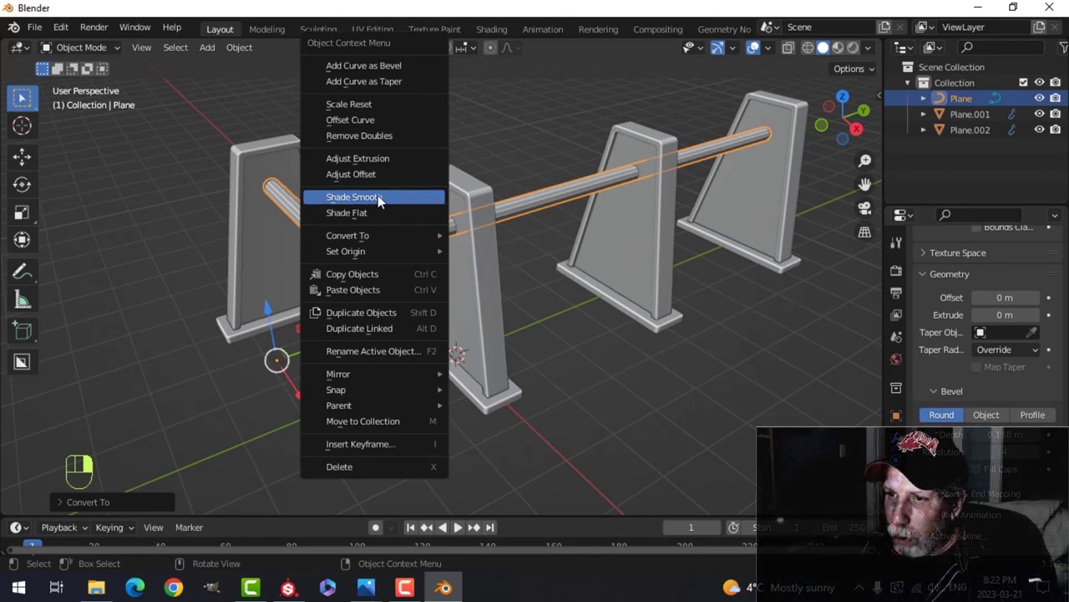
click(378, 195)
key(alt+a)
Move the rail curve's end point slightly in negative X, deeper into the rotated support
middle_drag(465, 290, 300, 302)
click(330, 264)
key(Tab)
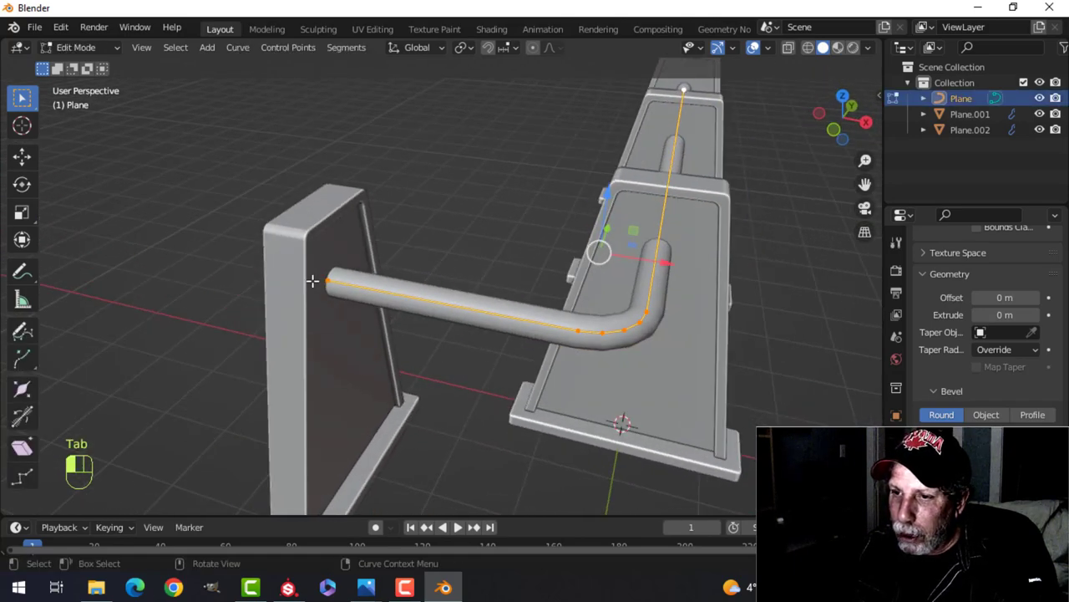
click(314, 281)
key(g)
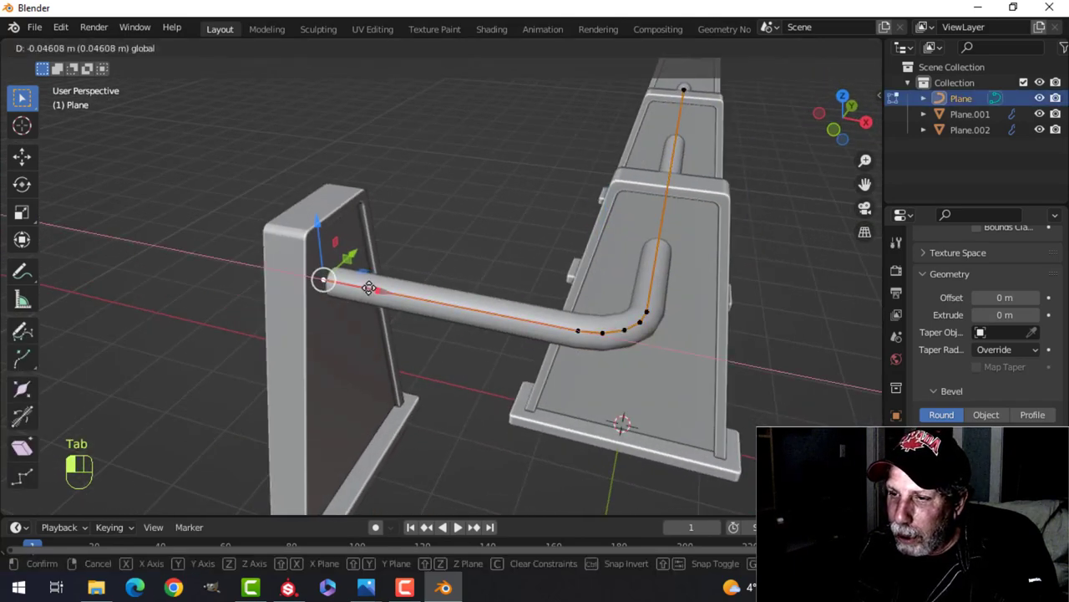
click(368, 287)
scroll(388, 305, down, 1)
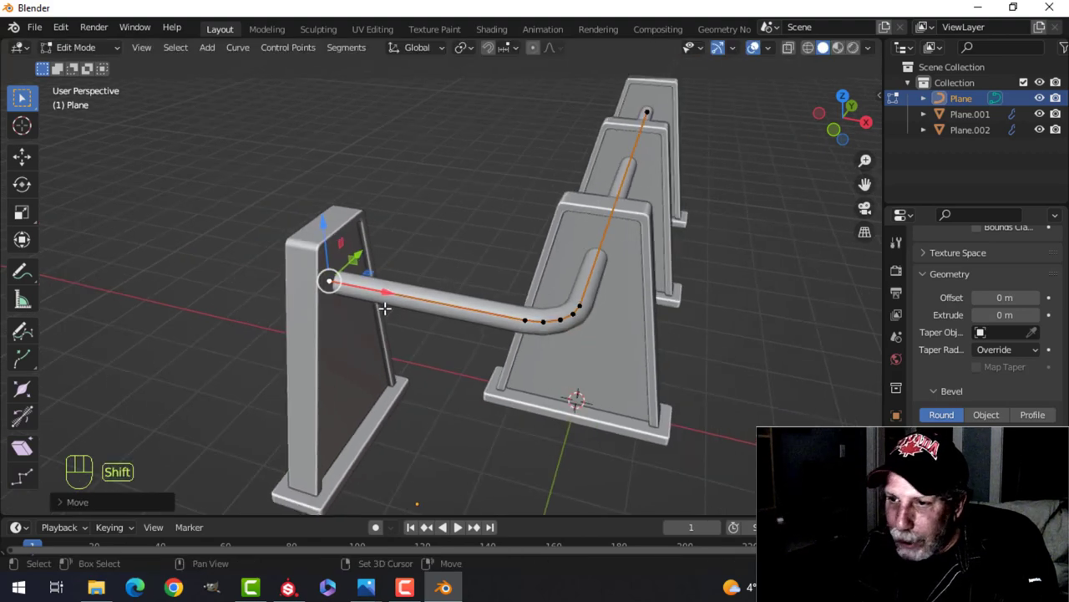
Duplicate the straight rail segment between the rotated support and the bend, and separate it as its own curve
shift+click(527, 317)
middle_drag(505, 311, 499, 345)
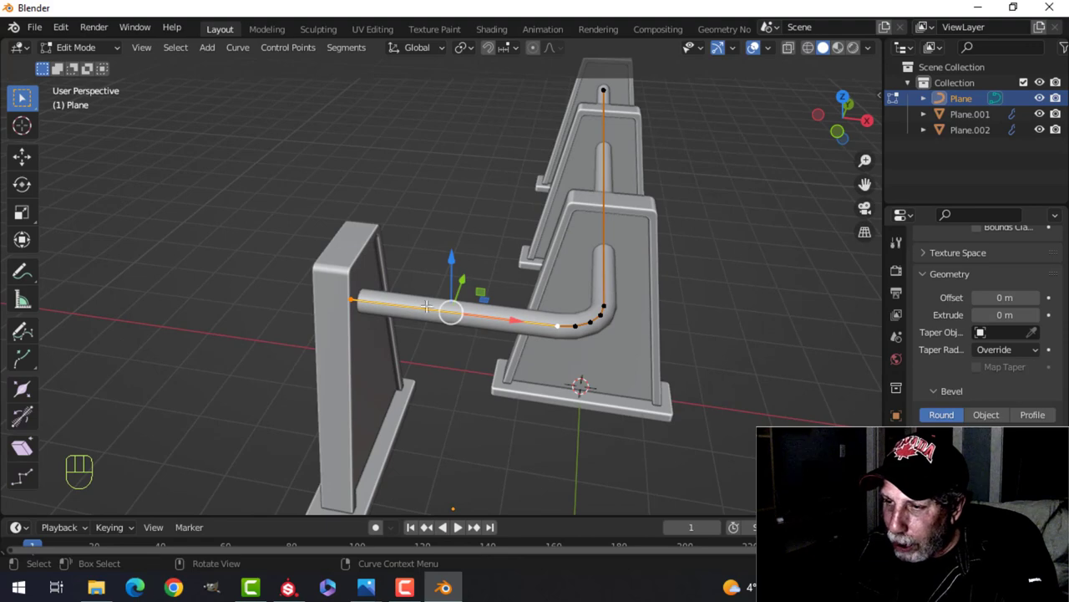
key(shift+d)
key(p)
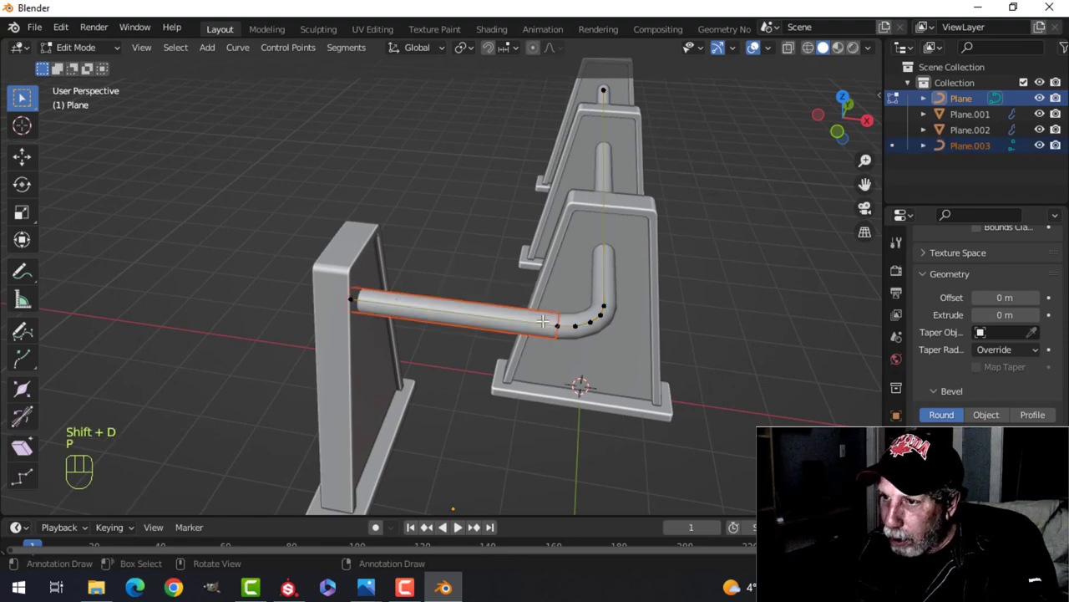
key(Tab)
click(513, 331)
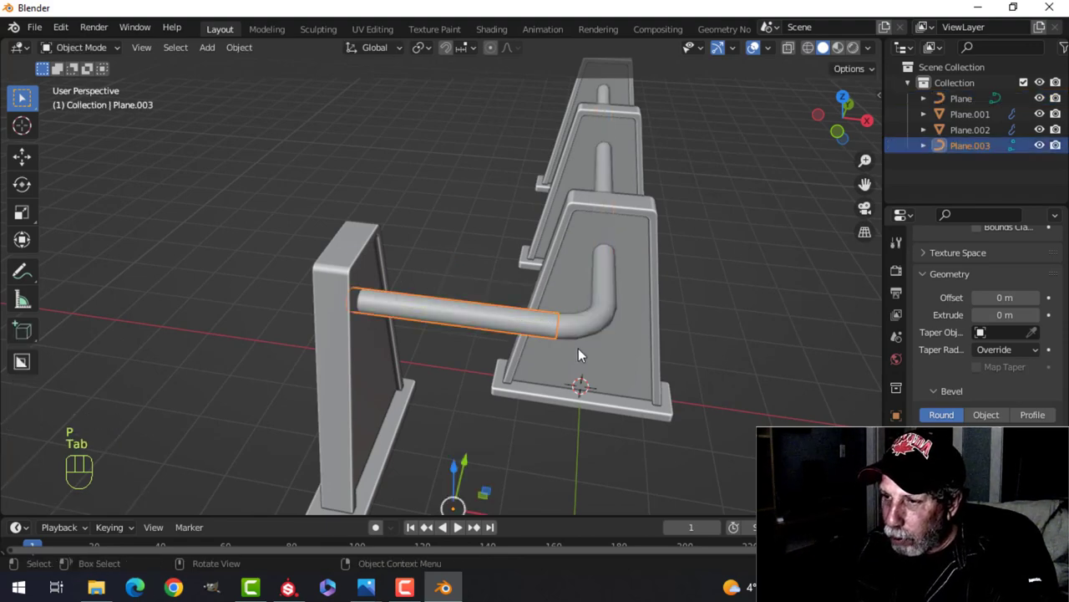
Shorten the separated segment to a short collar by moving its bend-side point in negative X towards the rotated support
key(Tab)
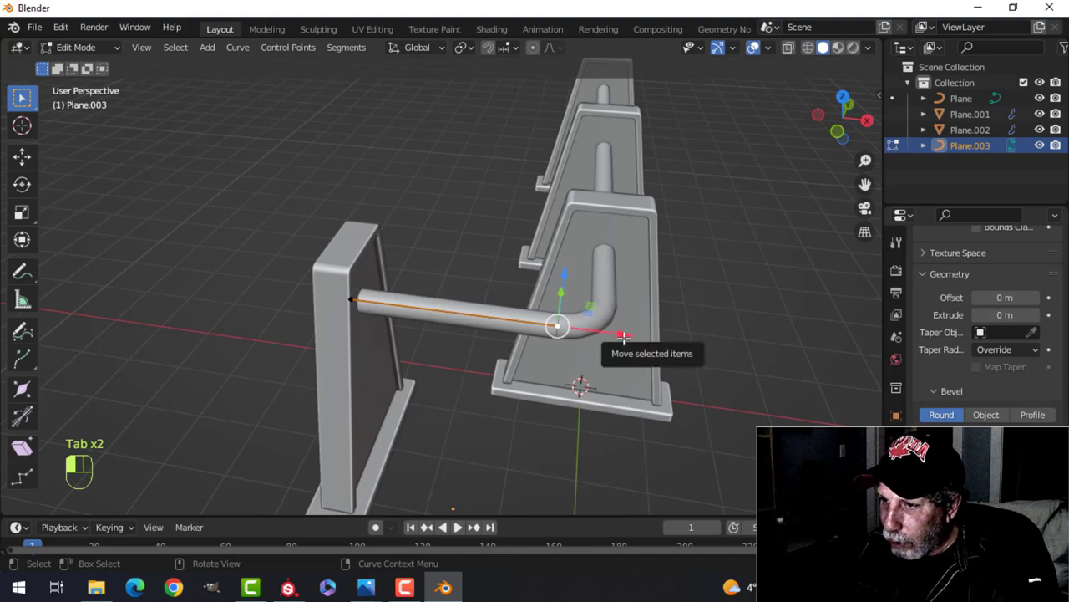
drag(616, 331, 437, 328)
scroll(440, 302, up, 3)
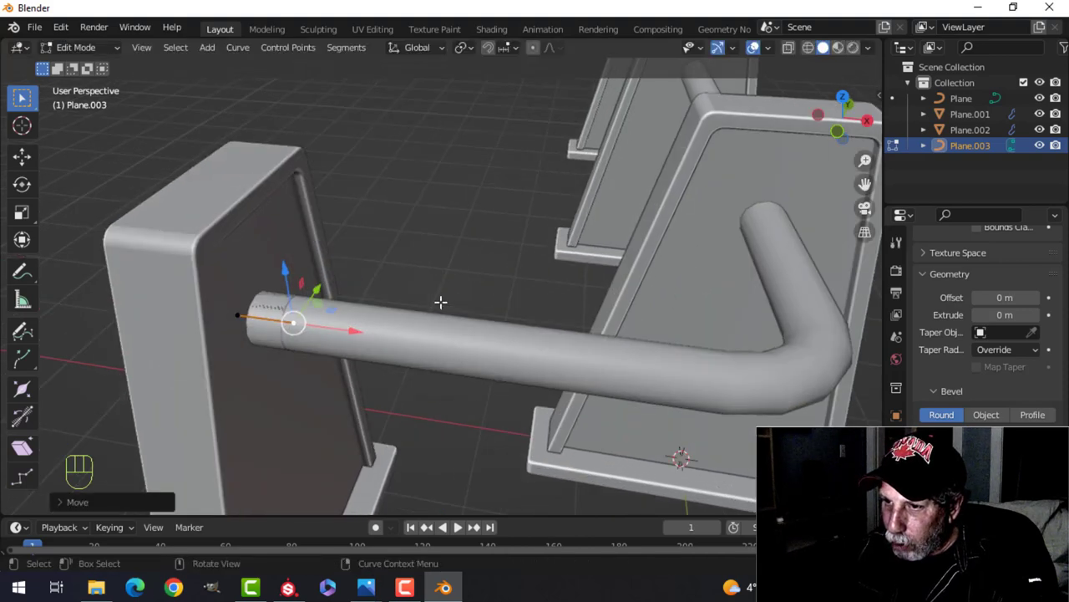
key(Tab)
Set the collar curve's bevel depth to 0.2 m, then deselect it
middle_drag(437, 299, 746, 368)
scroll(978, 448, down, 4)
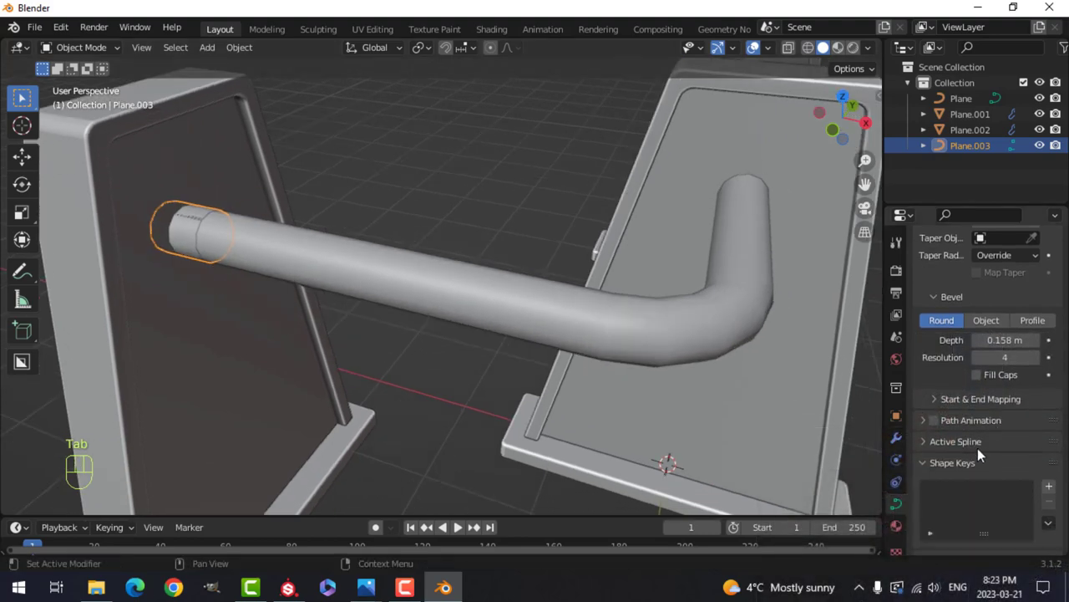
scroll(986, 418, up, 2)
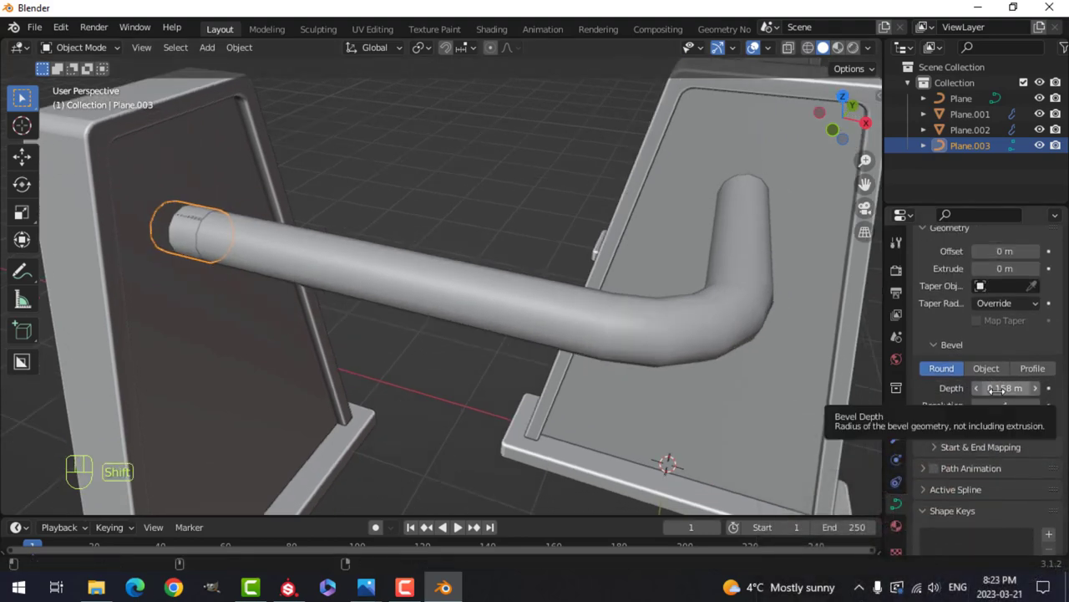
shift+drag(996, 389, 1002, 389)
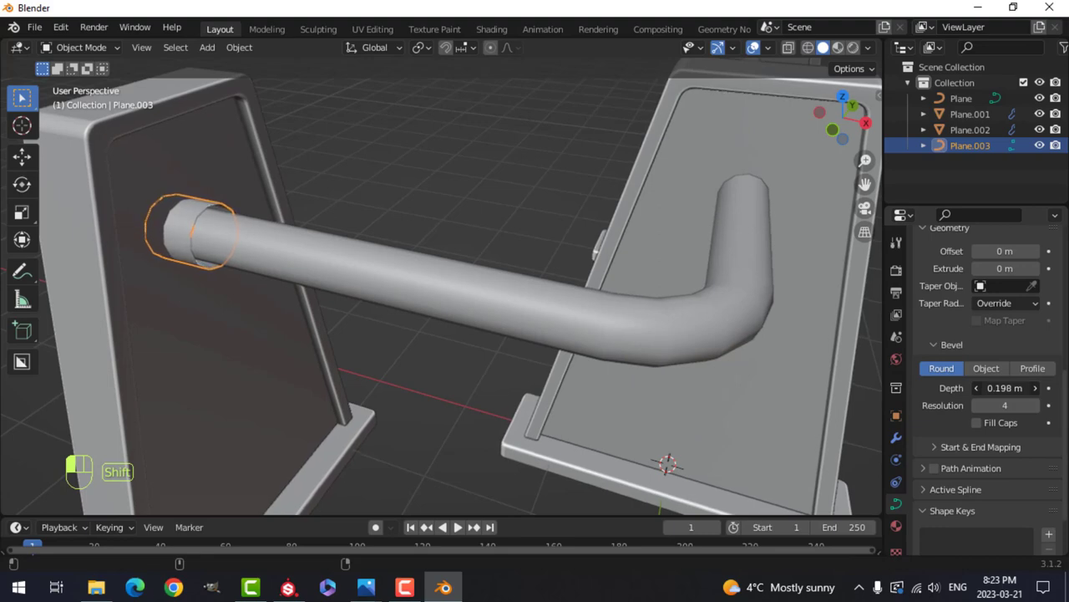
shift+drag(1005, 388, 1009, 388)
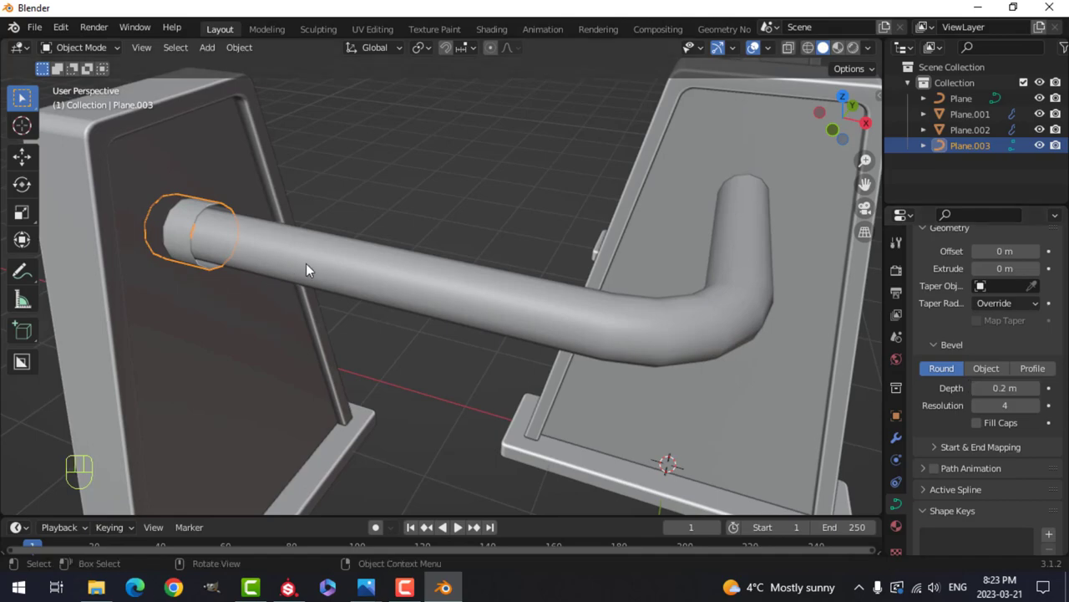
middle_drag(306, 268, 253, 210)
key(alt+a)
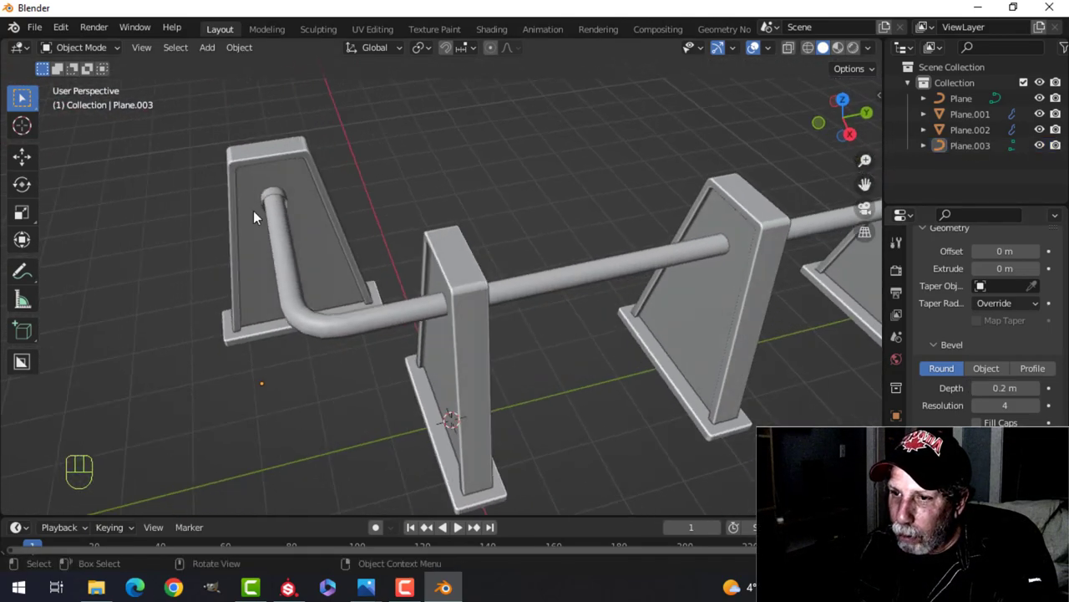
Duplicate the long straight rail segment from the bend to the farthest support in place and separate it as its own curve
middle_drag(410, 314, 397, 309)
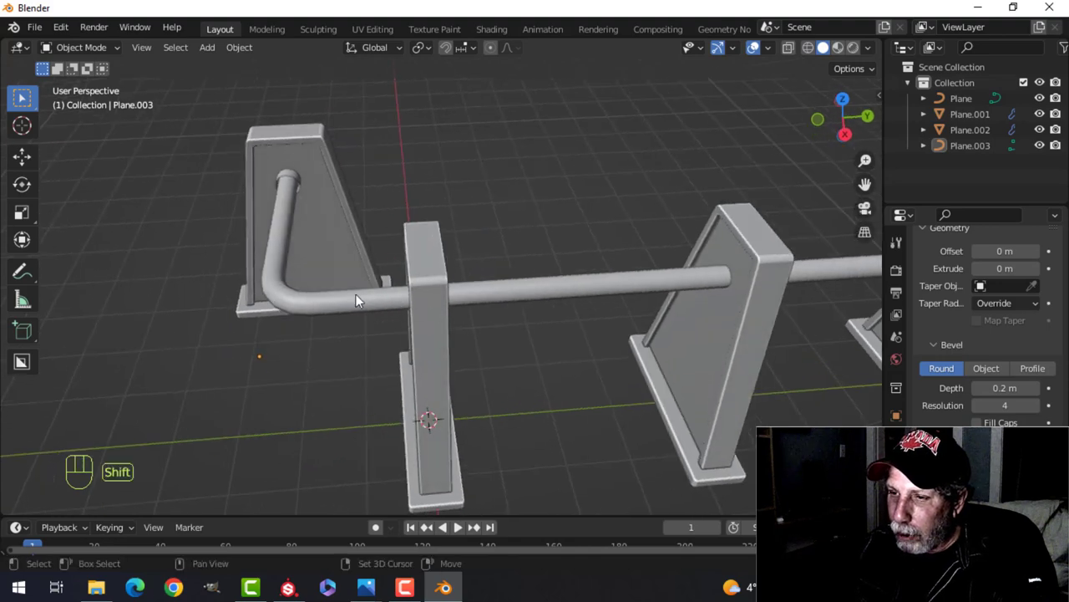
shift+click(356, 300)
key(Tab)
click(316, 298)
scroll(422, 322, down, 3)
shift+middle_drag(678, 312, 615, 316)
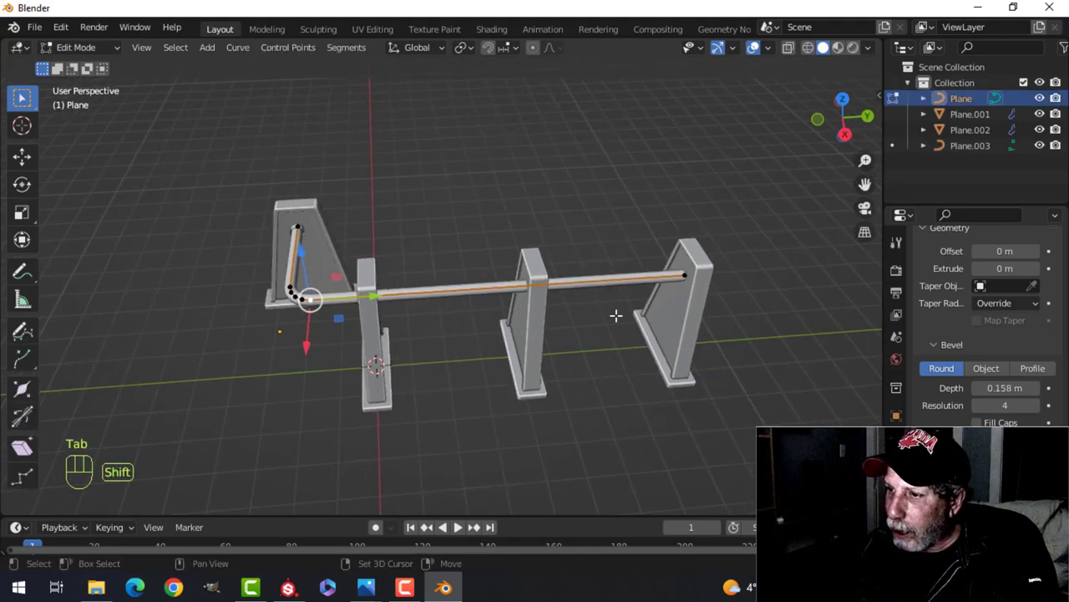
middle_drag(671, 278, 508, 351)
key(shift+d)
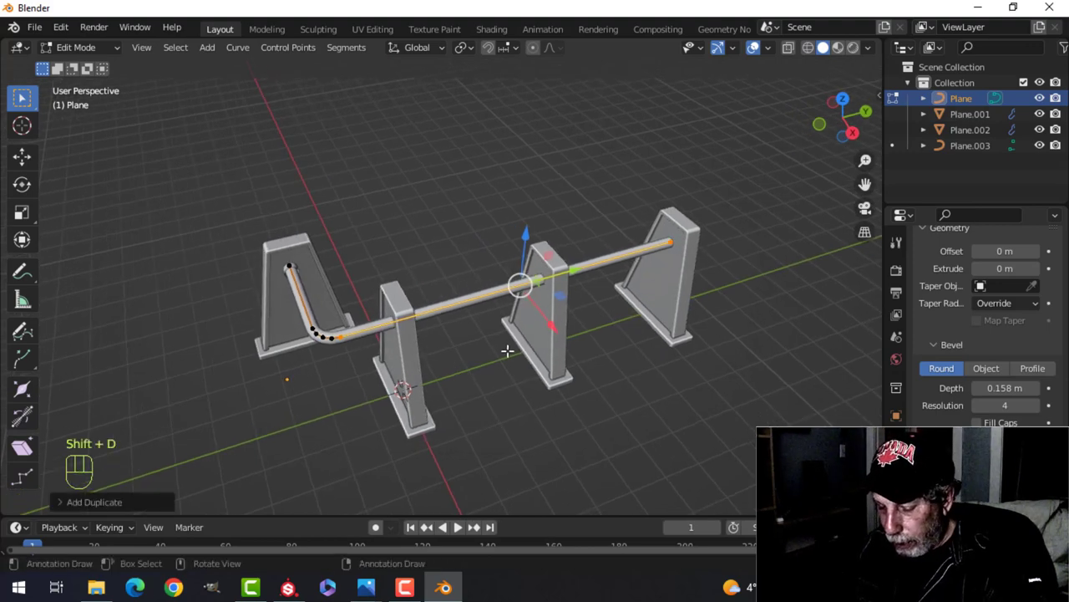
right_click(507, 351)
key(p)
click(461, 327)
key(Tab)
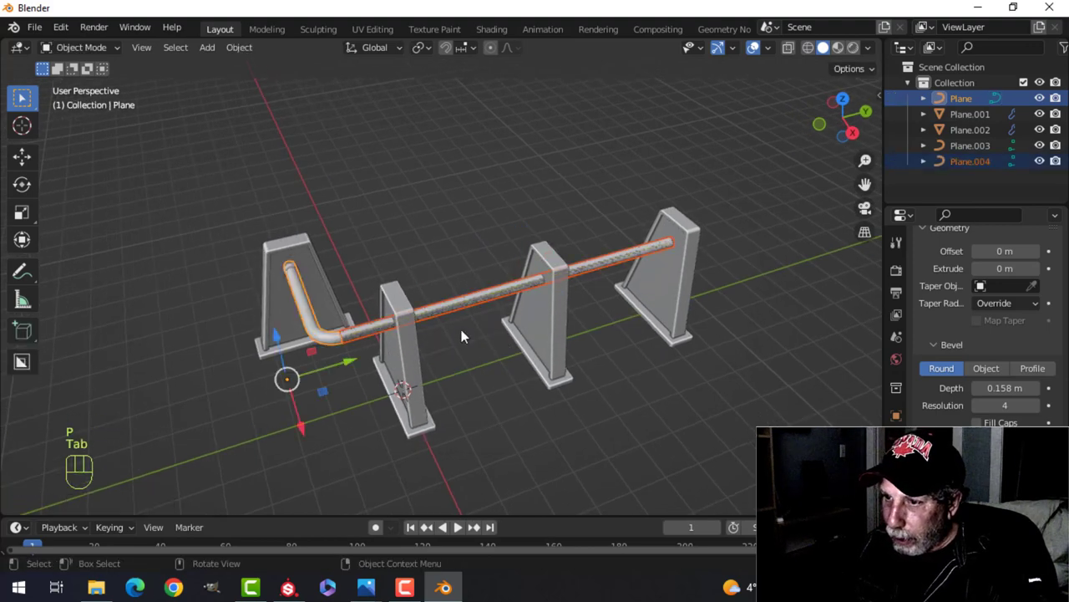
Move the separated long segment's bend-side point along Y in right view to just in front of the nearest support in the row
click(461, 311)
key(Tab)
scroll(360, 362, up, 3)
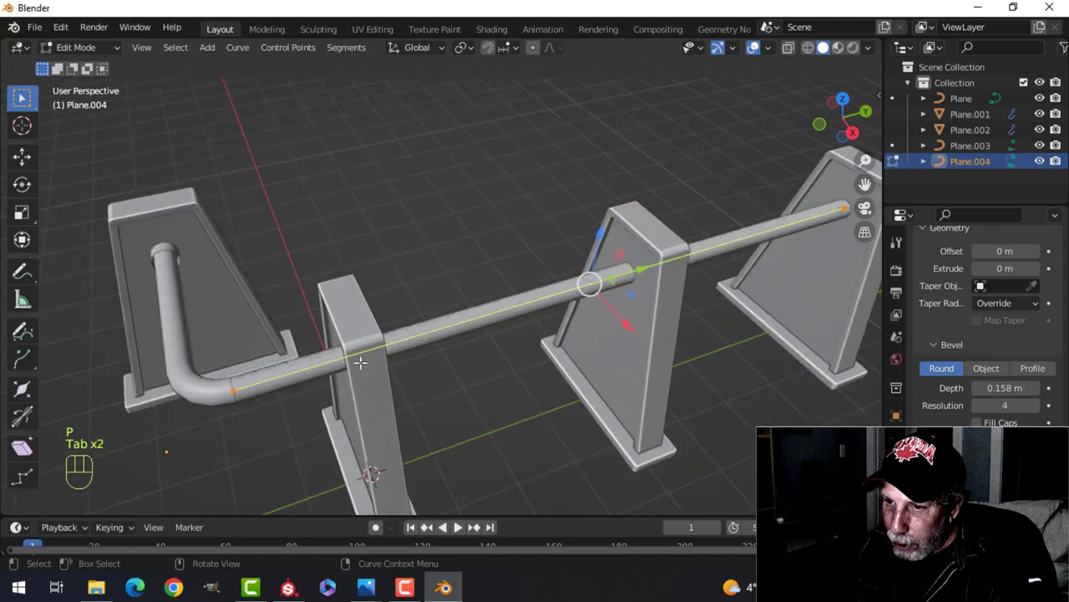
click(244, 385)
key(KP_3)
scroll(370, 358, up, 2)
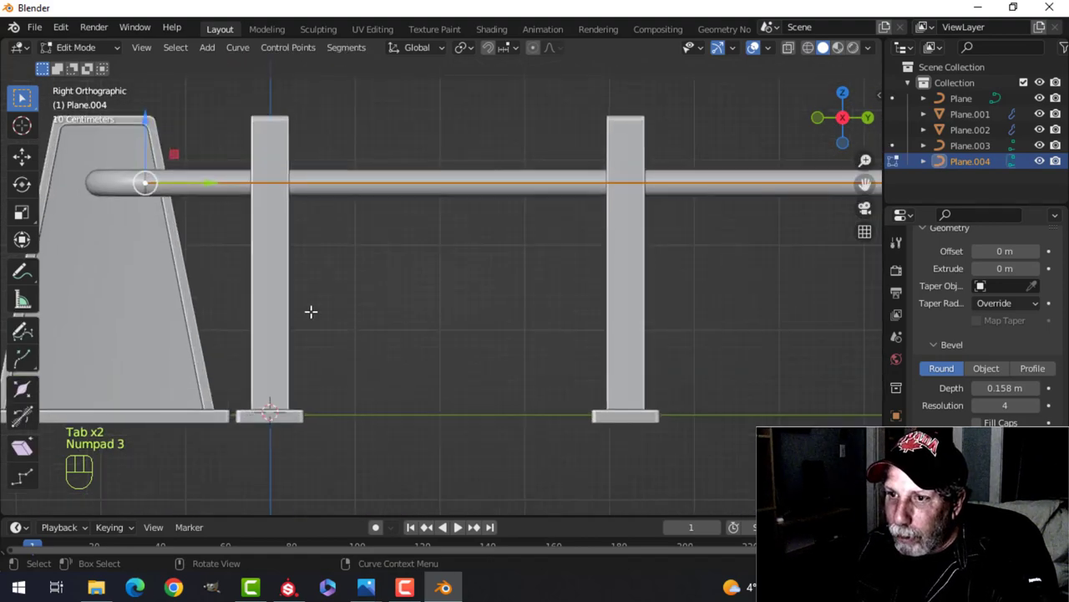
shift+middle_drag(310, 310, 423, 394)
drag(351, 309, 455, 324)
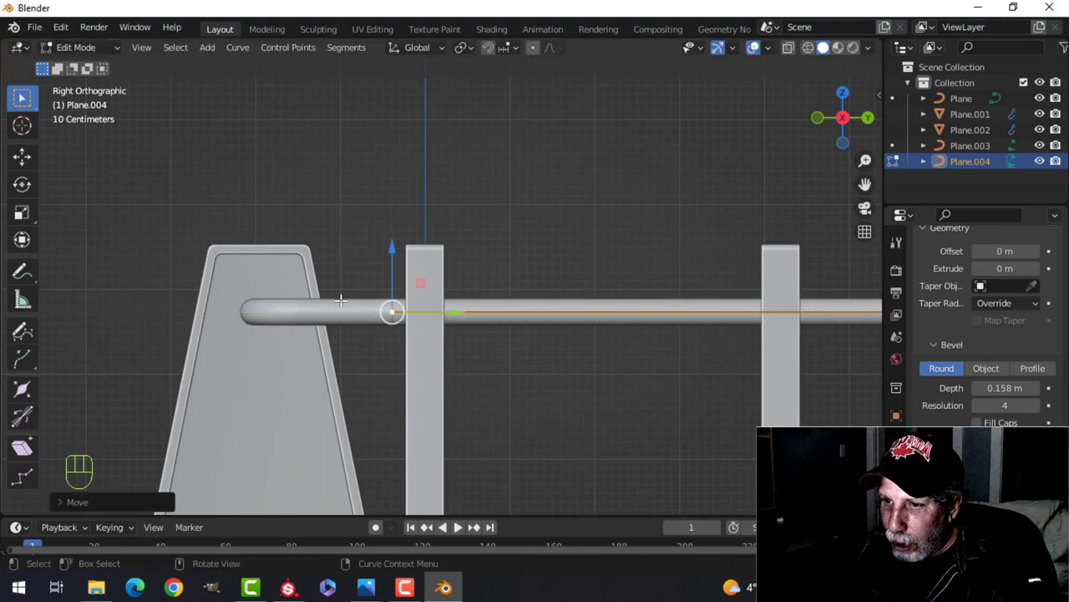
Shorten the separated long segment to a collar by moving its far-end point along Y to just behind the nearest support and fine-tuning both ends
middle_drag(456, 323, 282, 243)
scroll(547, 374, down, 3)
shift+middle_drag(631, 367, 302, 325)
click(512, 280)
shift+middle_drag(517, 329, 600, 339)
key(KP_3)
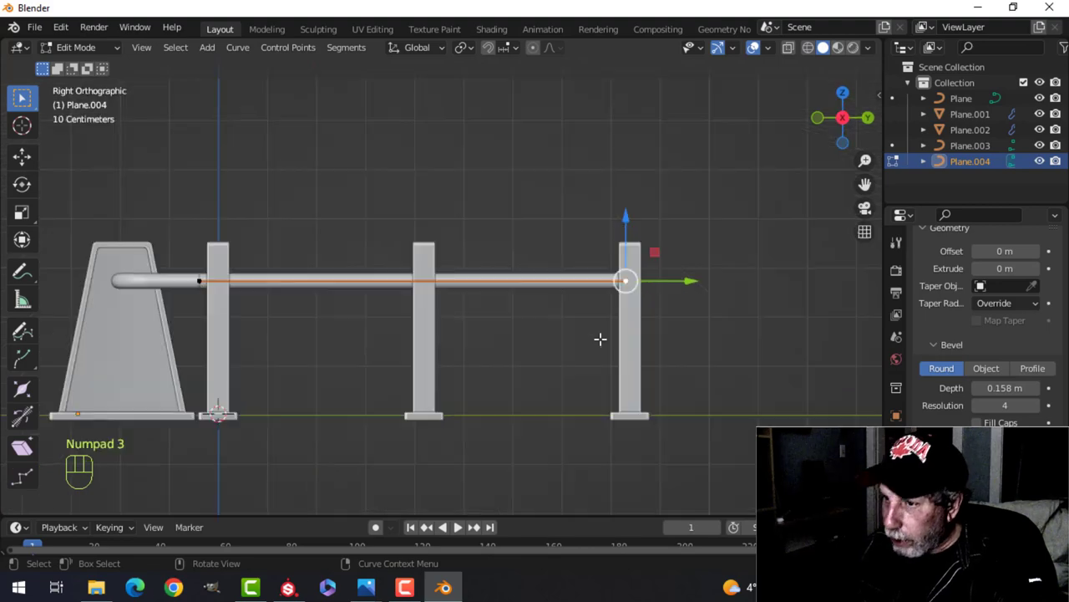
shift+middle_drag(543, 301, 645, 338)
drag(794, 319, 406, 310)
scroll(406, 310, up, 2)
scroll(403, 323, up, 4)
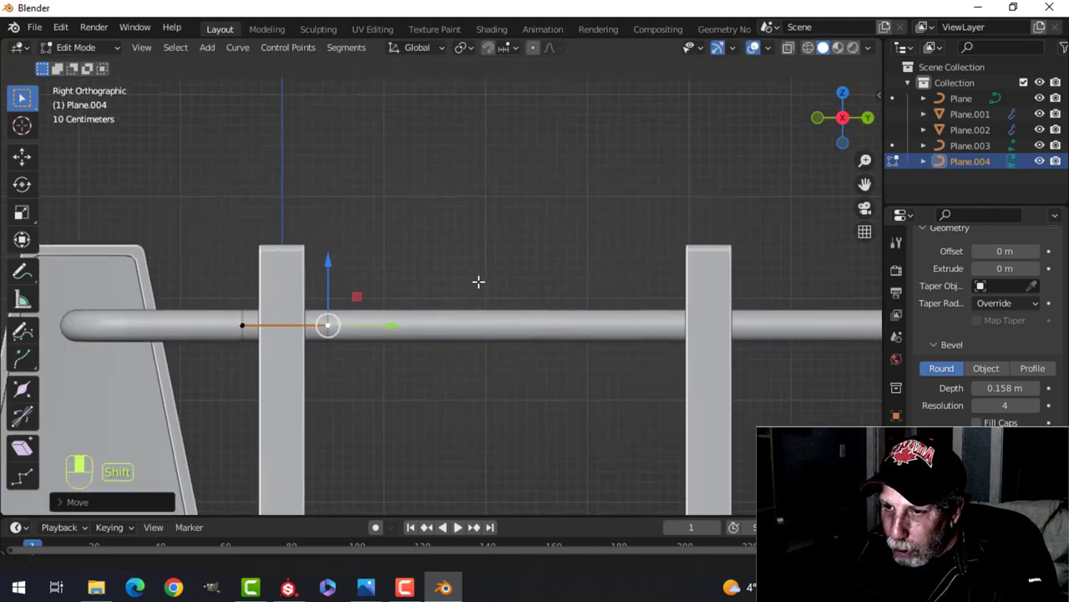
shift+middle_drag(376, 298, 491, 279)
drag(453, 318, 447, 318)
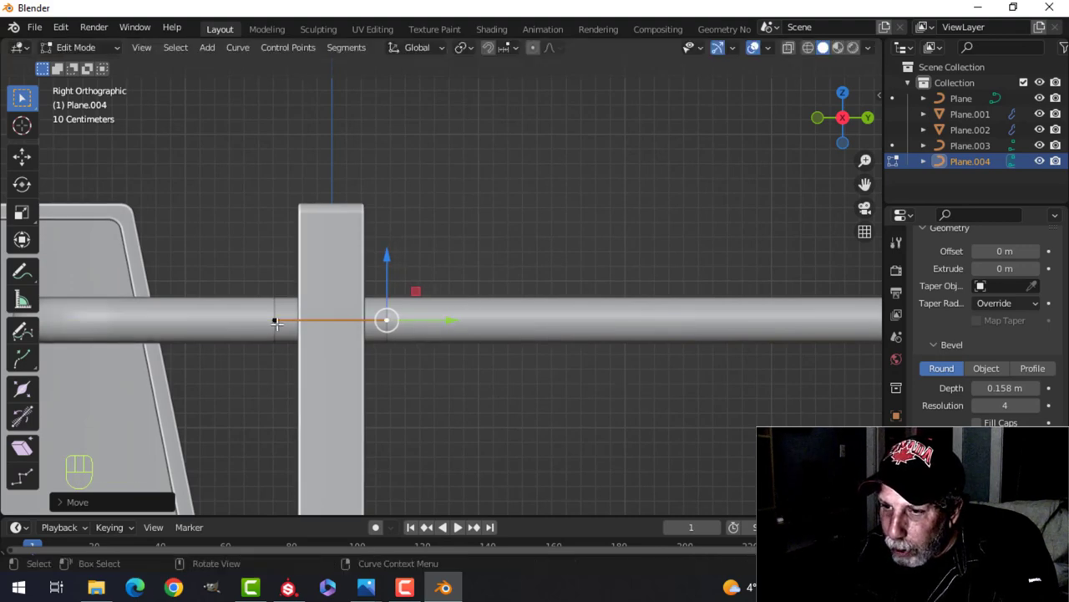
click(276, 323)
drag(335, 322, 339, 321)
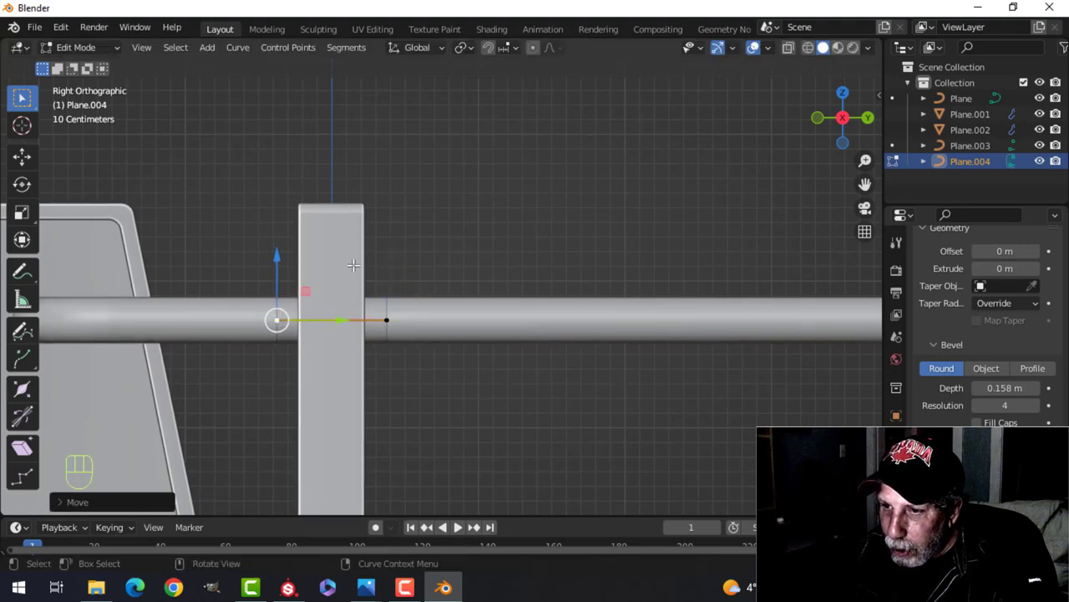
Return to Object Mode and set the new collar curve's bevel depth to 0.2 m
middle_drag(350, 322, 511, 299)
key(Tab)
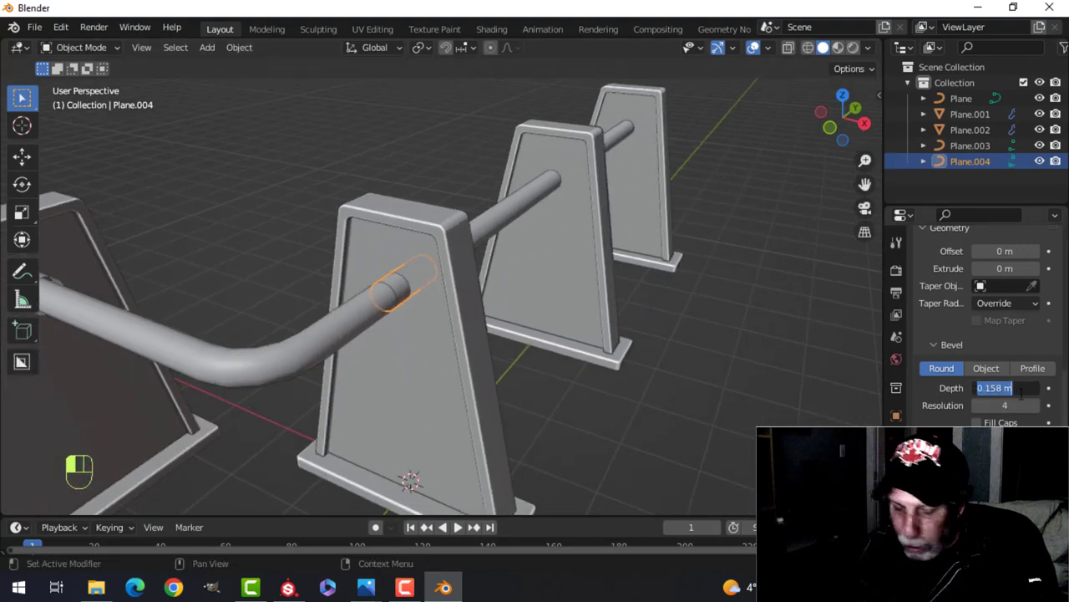
key(Return)
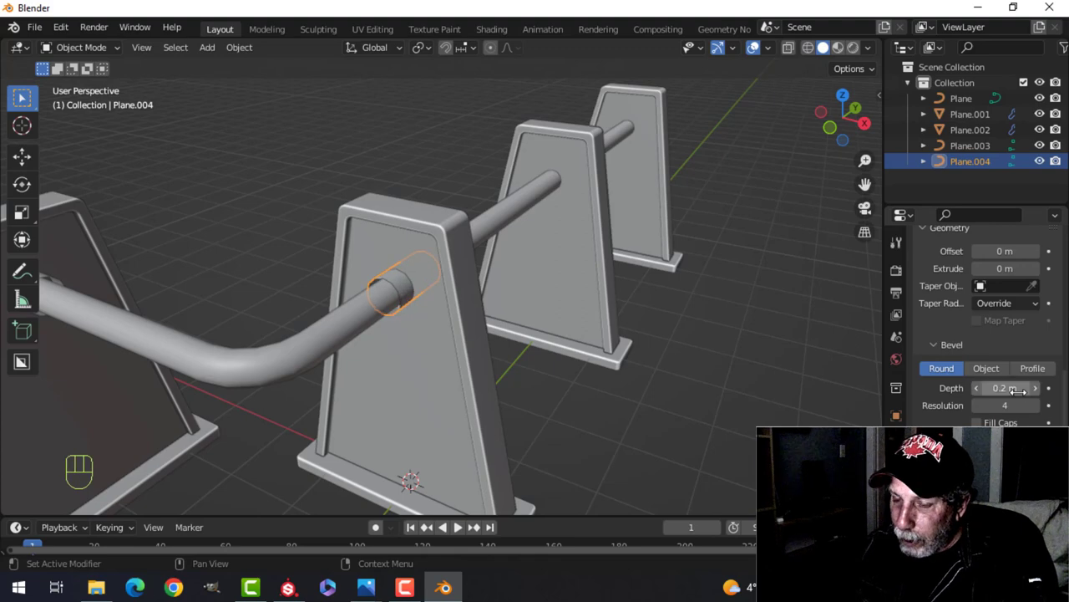
Duplicate the collar segment within its curve and move the copy along Y in right view so it is centred on the middle support
middle_drag(475, 346, 415, 333)
key(KP_3)
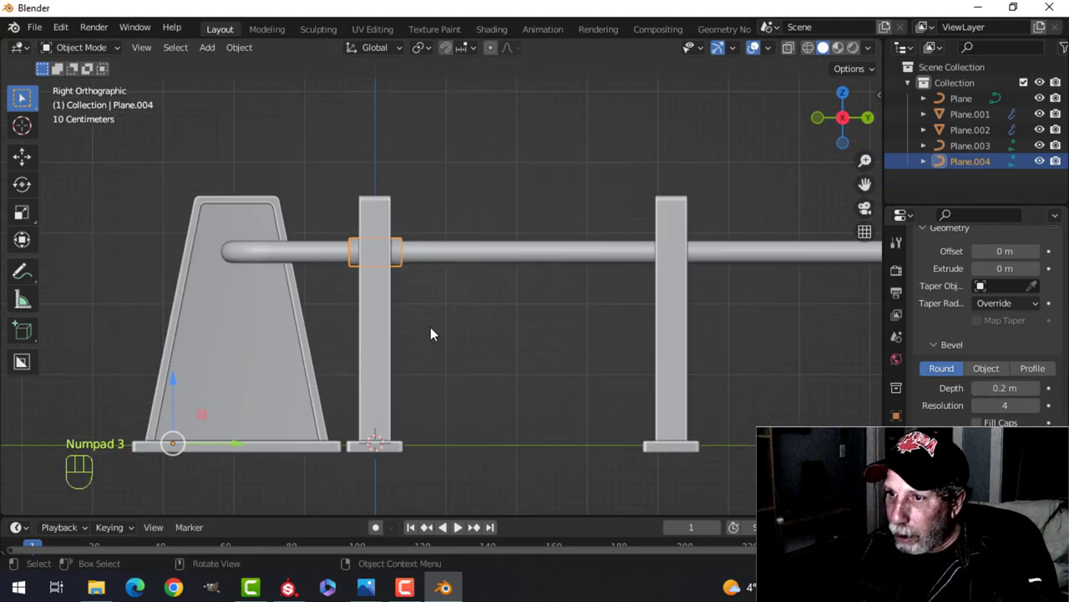
key(Tab)
key(a)
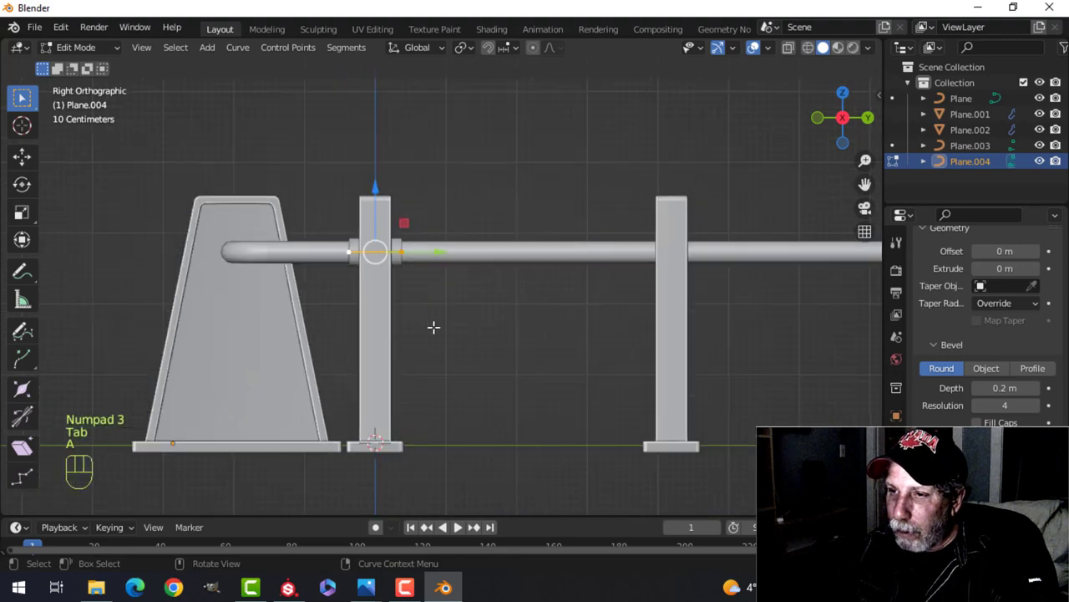
scroll(432, 326, down, 2)
key(shift+d)
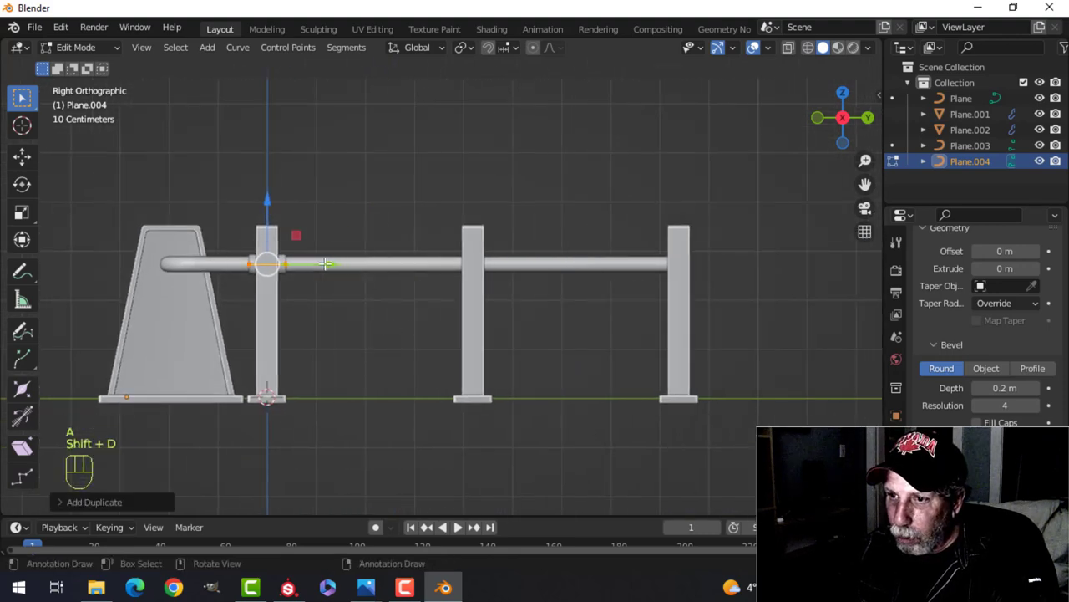
drag(326, 264, 541, 284)
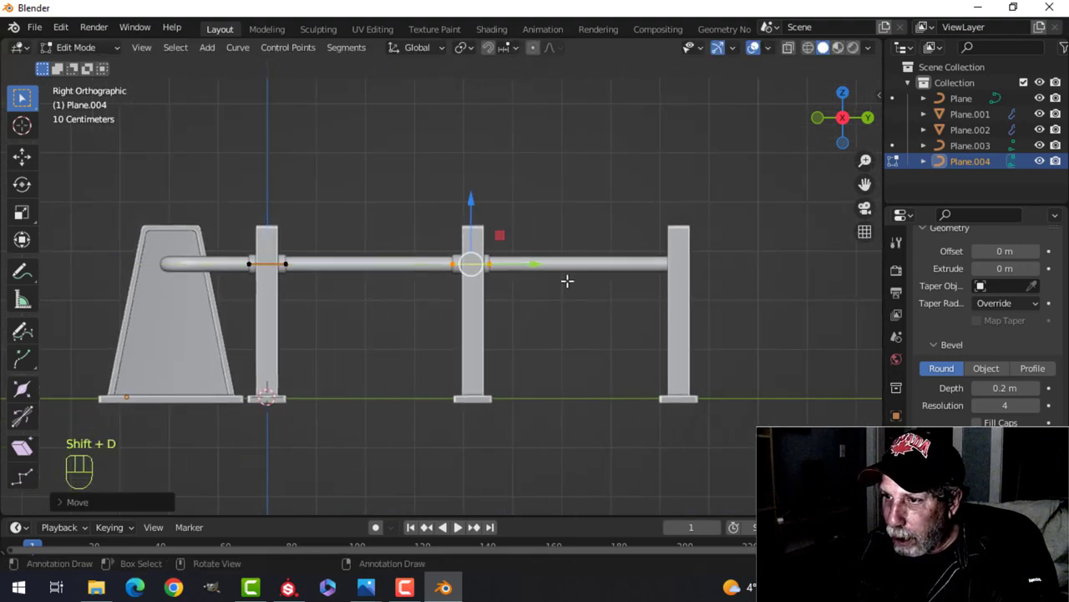
scroll(566, 282, up, 5)
drag(479, 322, 489, 320)
Duplicate the middle collar segment and move the copy along Y onto the farthest support in the row
scroll(520, 327, down, 4)
shift+middle_drag(588, 338, 502, 347)
key(shift+d)
click(501, 347)
drag(406, 311, 657, 318)
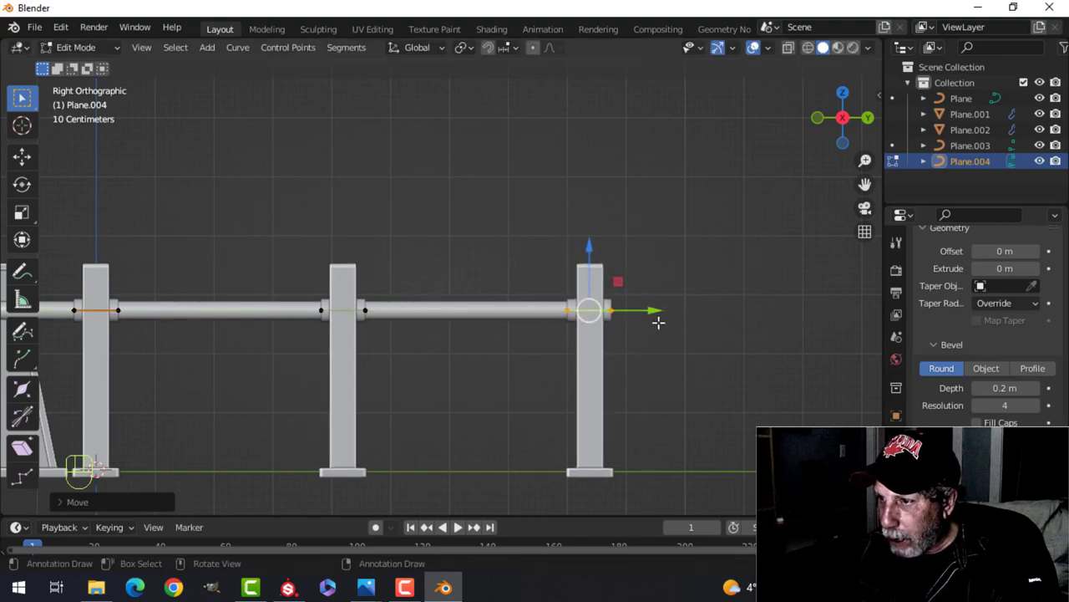
Move the farthest collar's outer end point along negative Y until it sits inside the last support
scroll(657, 317, up, 3)
shift+middle_drag(694, 338, 628, 371)
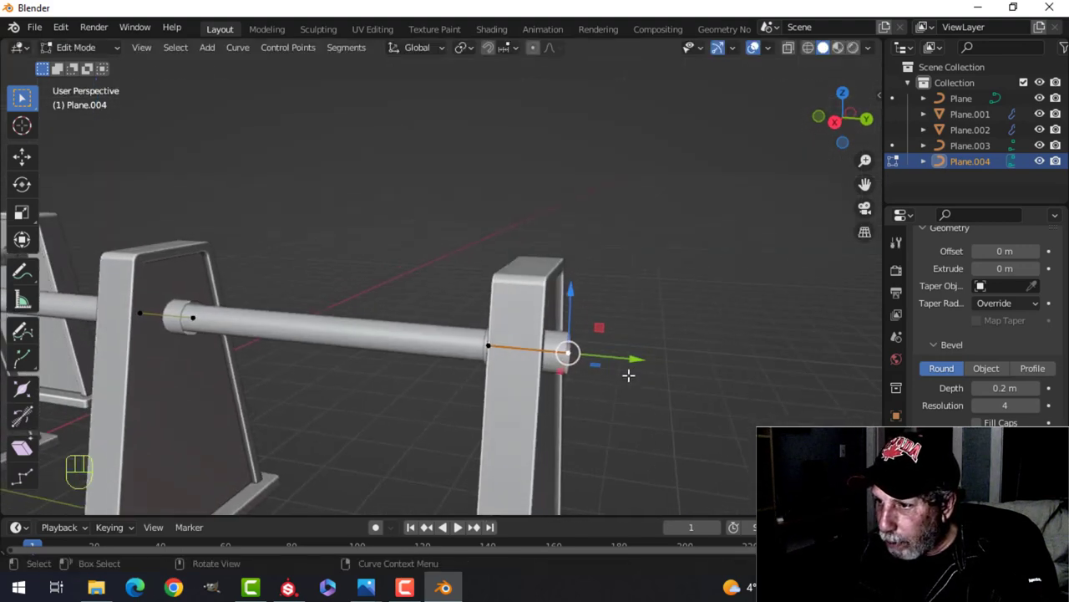
drag(627, 371, 609, 356)
middle_drag(609, 356, 592, 377)
drag(593, 377, 581, 373)
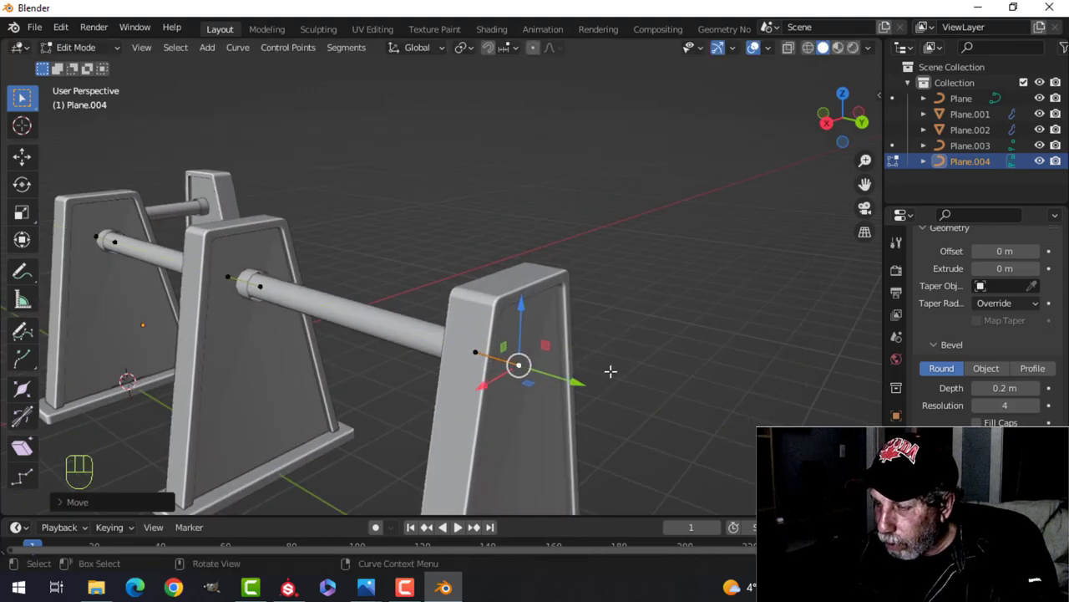
Leave Edit Mode, deselect everything and examine the rail and collars at all four supports
key(Tab)
scroll(538, 346, down, 3)
key(alt+a)
middle_drag(390, 389, 572, 372)
scroll(465, 388, up, 3)
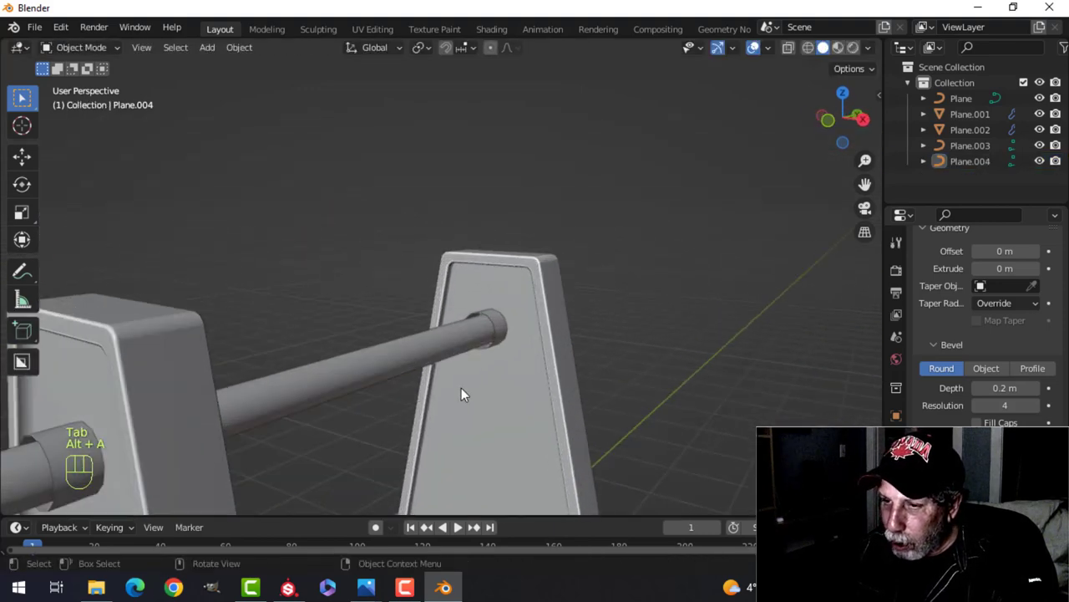
scroll(418, 387, down, 7)
scroll(352, 377, up, 2)
shift+middle_drag(252, 367, 359, 304)
scroll(322, 347, down, 2)
scroll(350, 361, up, 3)
scroll(352, 301, down, 2)
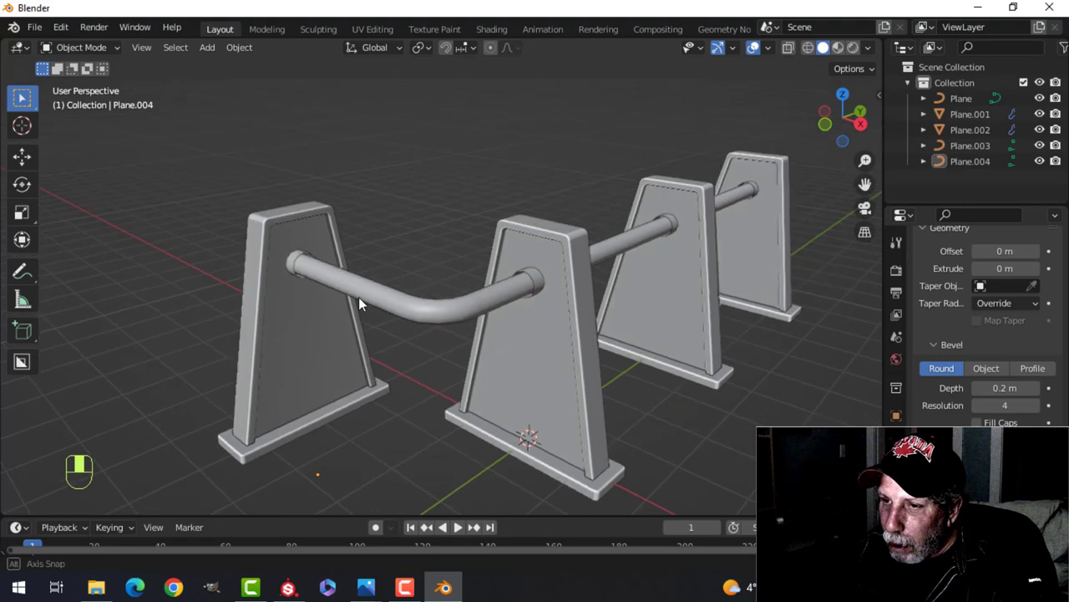
scroll(435, 330, up, 4)
scroll(432, 330, down, 2)
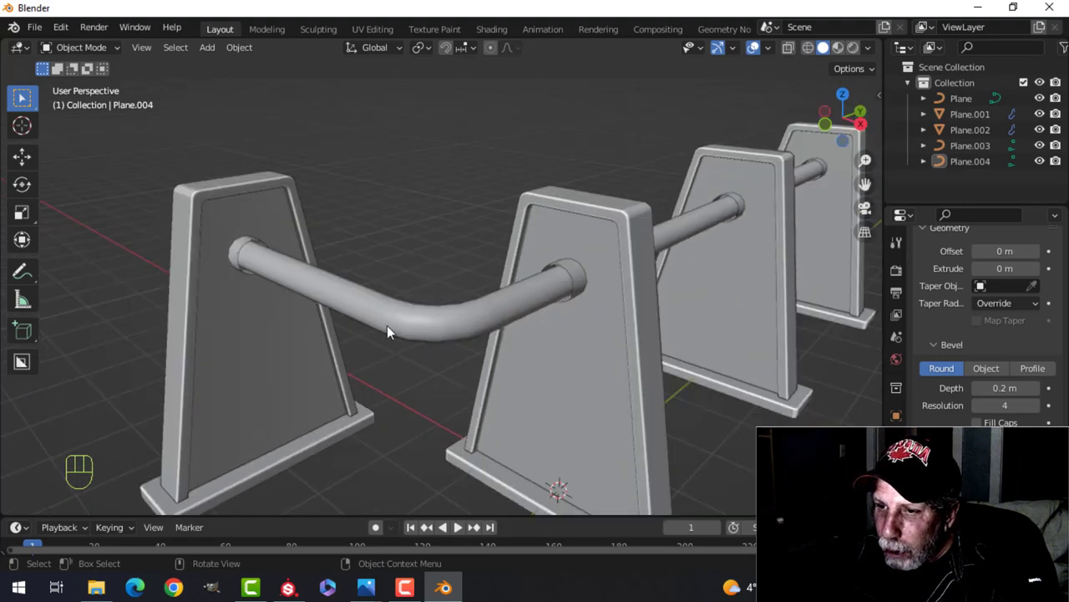
Join the rotated support's collar and the row's collars into one curve object
click(242, 247)
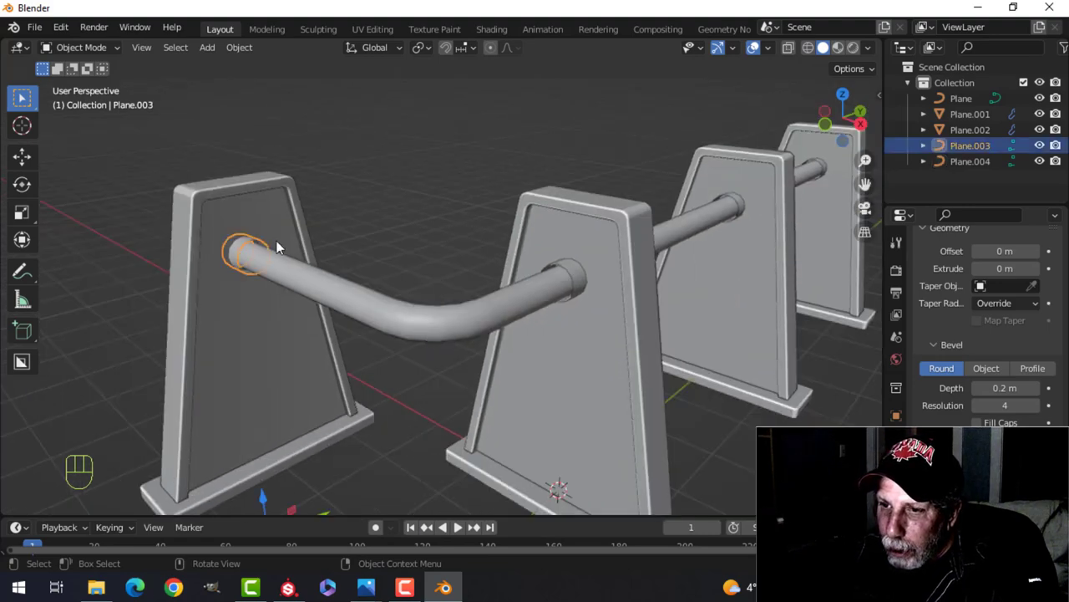
shift+click(575, 276)
middle_drag(575, 276, 647, 303)
key(ctrl+j)
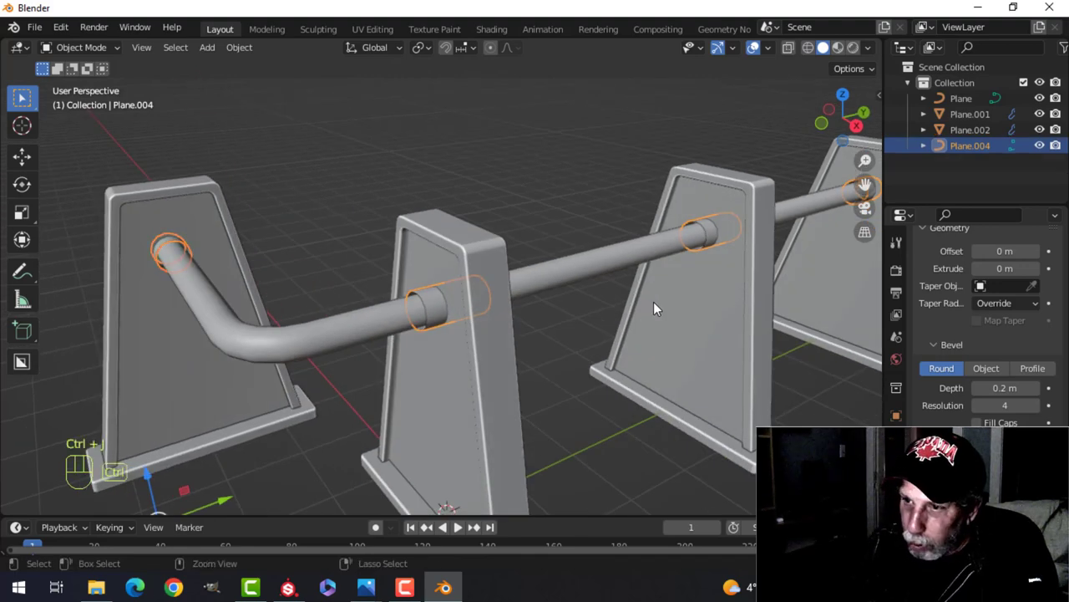
scroll(353, 327, down, 2)
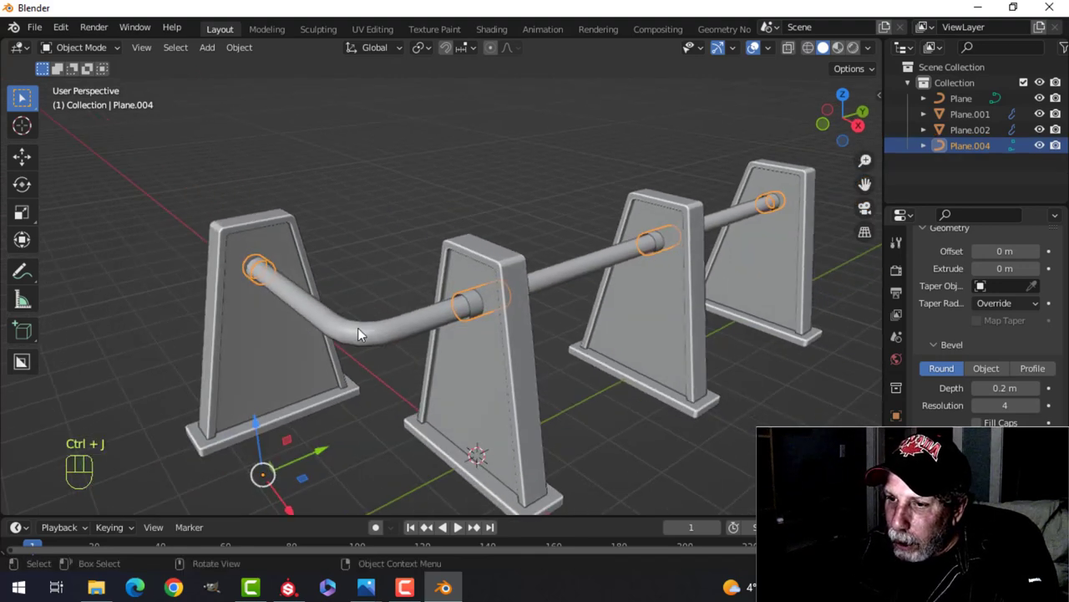
Duplicate the rail together with the joined collars and move the copy down along Z as a second, lower rail
shift+click(357, 328)
middle_drag(398, 350, 417, 337)
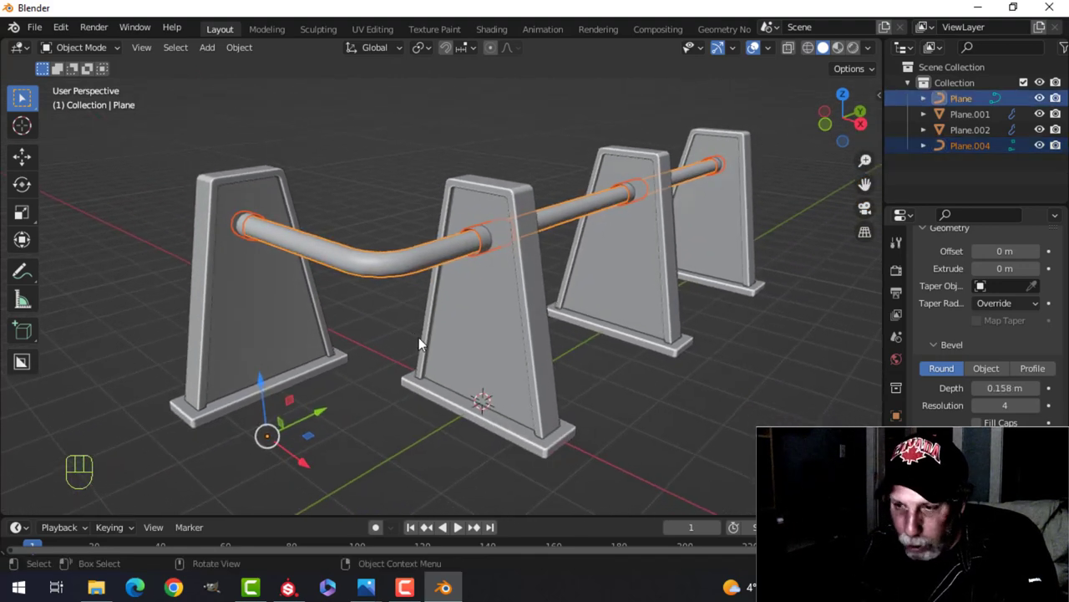
key(shift+d)
drag(259, 397, 273, 433)
Thin the lower rail by reducing its bevel depth to 0.116 m, then deselect it
middle_drag(483, 348, 413, 325)
click(485, 345)
click(413, 328)
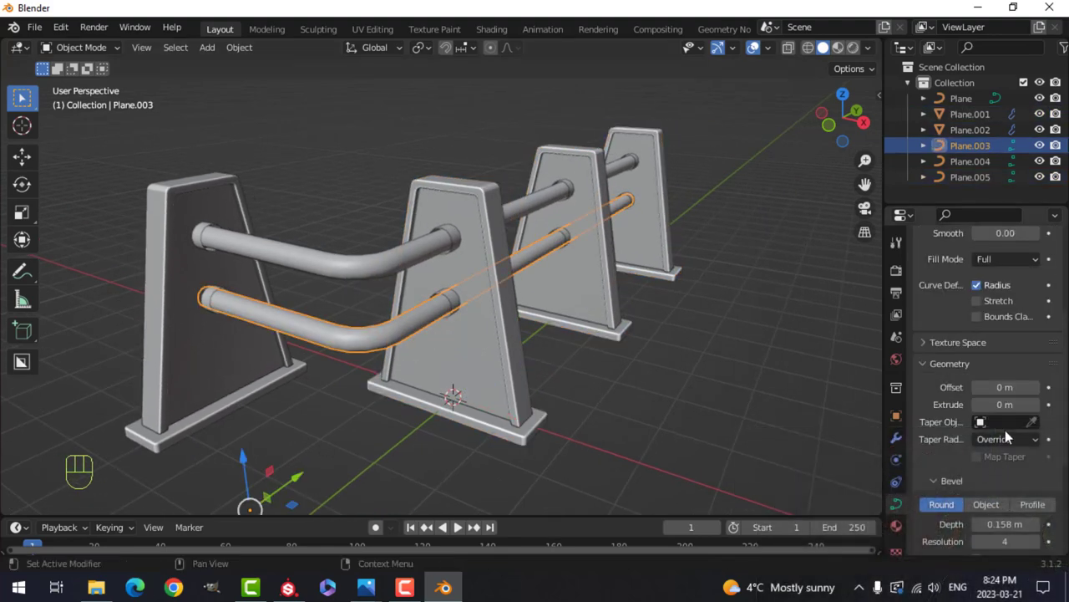
scroll(1005, 429, down, 3)
shift+drag(1005, 461, 979, 460)
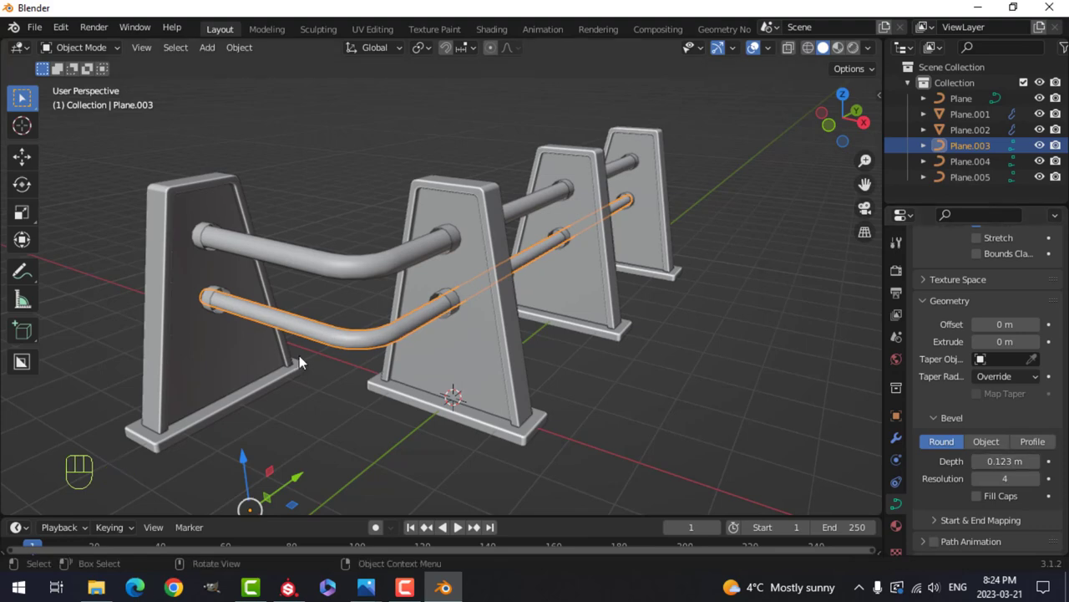
scroll(299, 353, up, 2)
shift+middle_drag(293, 352, 369, 367)
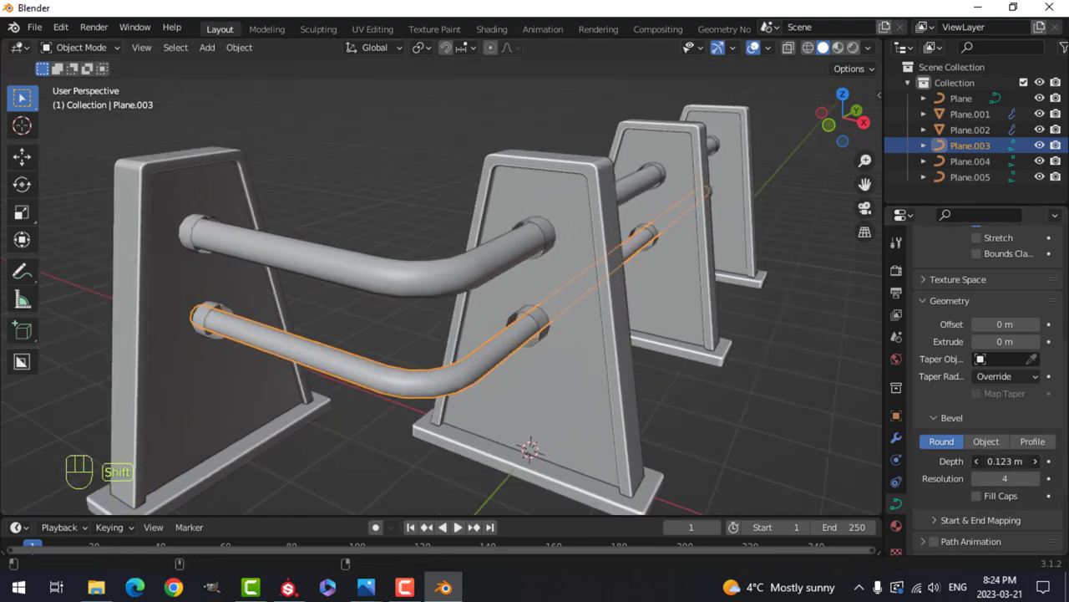
key(alt+a)
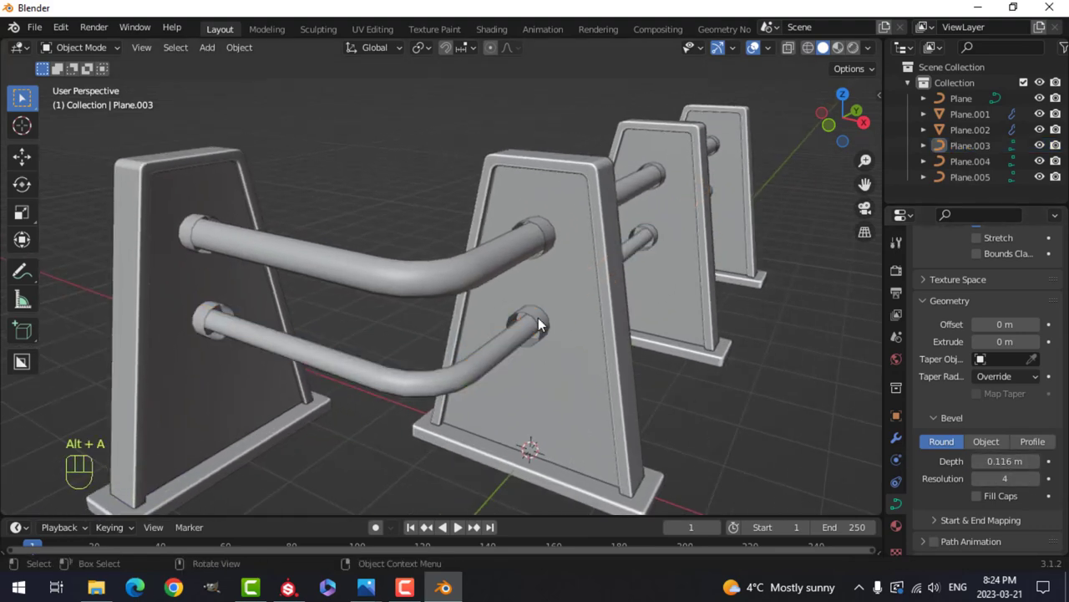
Reduce the lower collars' bevel depth to 0.165 m, then deselect them
click(538, 318)
shift+drag(1007, 462, 990, 462)
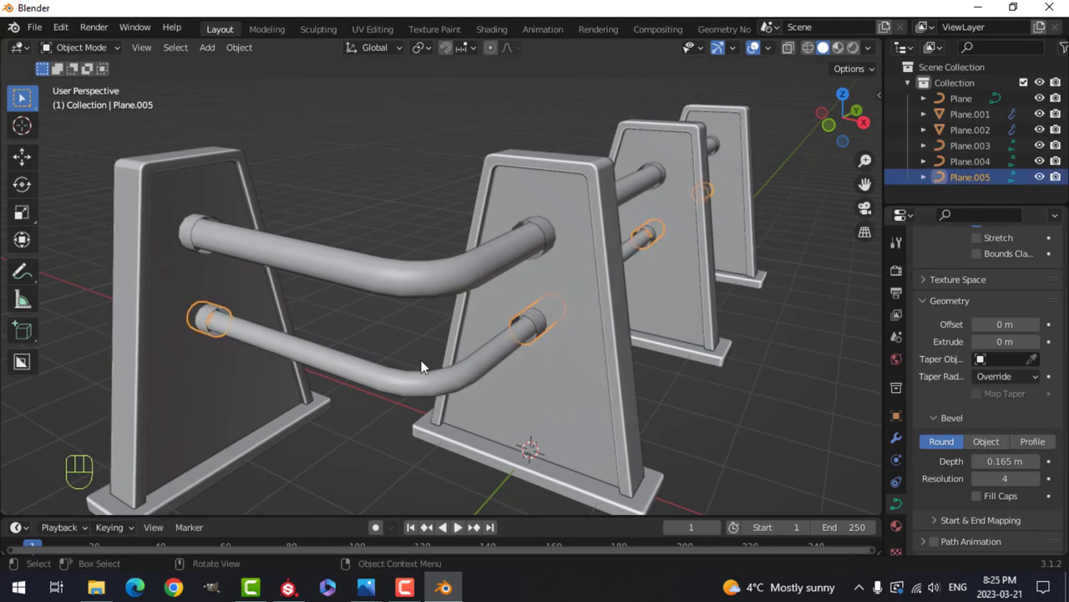
middle_drag(420, 370, 310, 302)
key(alt+a)
scroll(386, 366, down, 2)
scroll(398, 372, up, 3)
Set the upper rail curve's preview resolution to 4 and convert it to a mesh
click(310, 302)
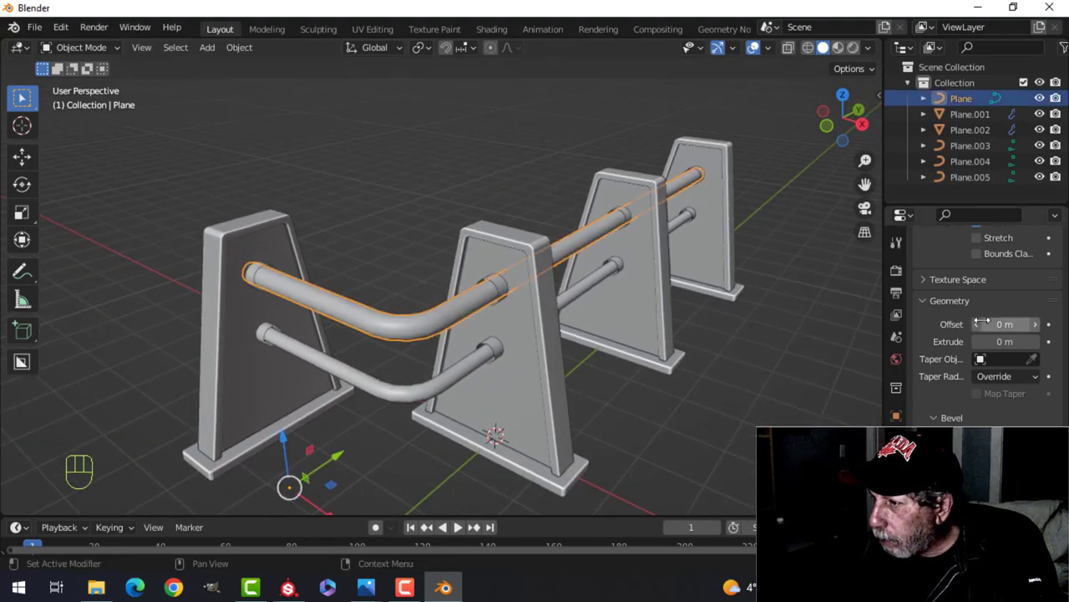
scroll(946, 336, up, 5)
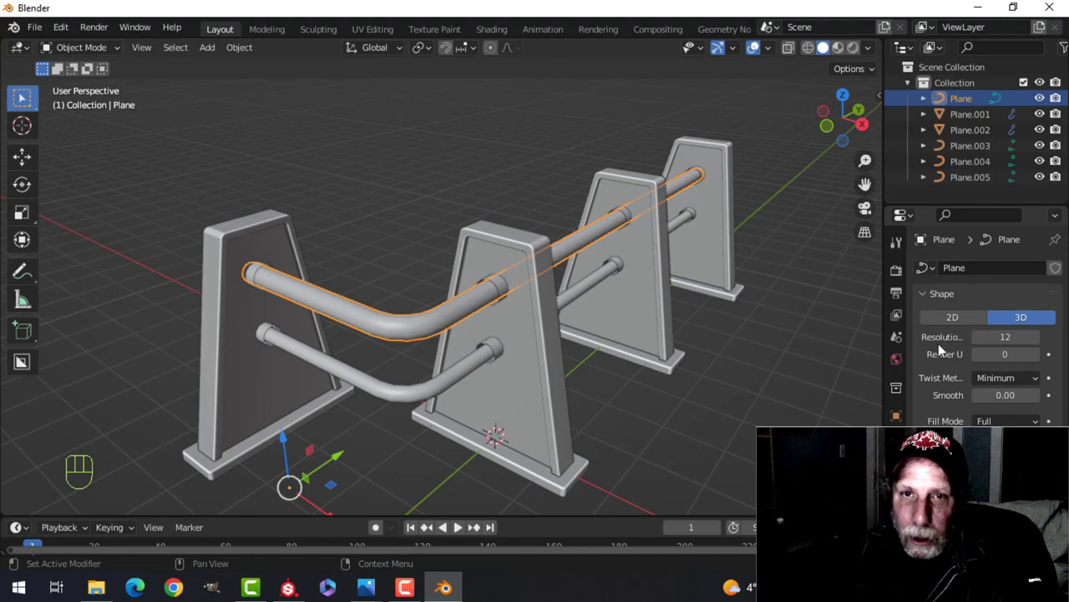
click(1029, 339)
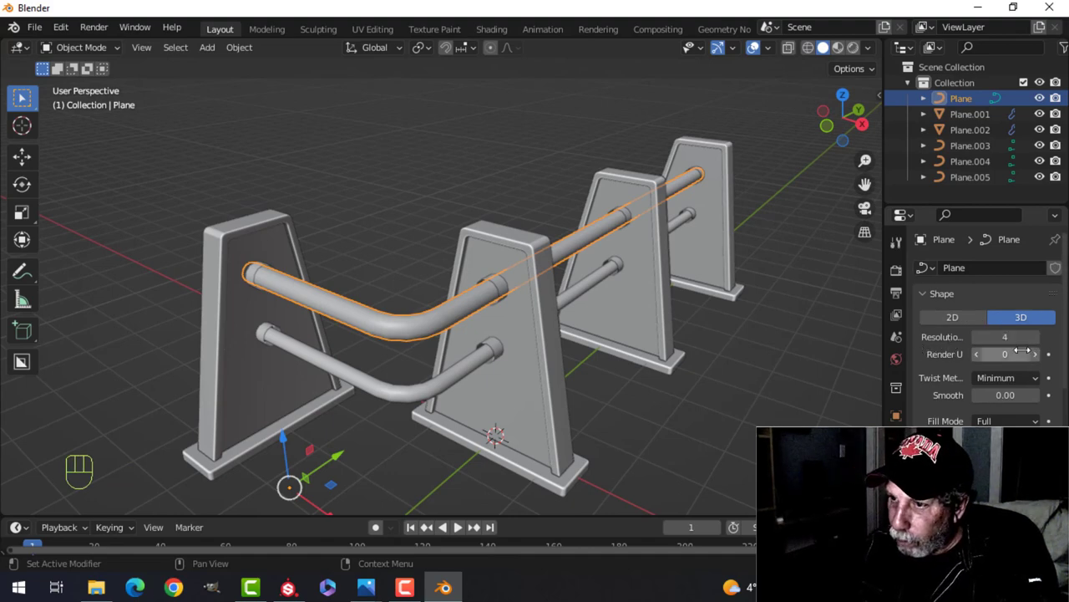
right_click(419, 326)
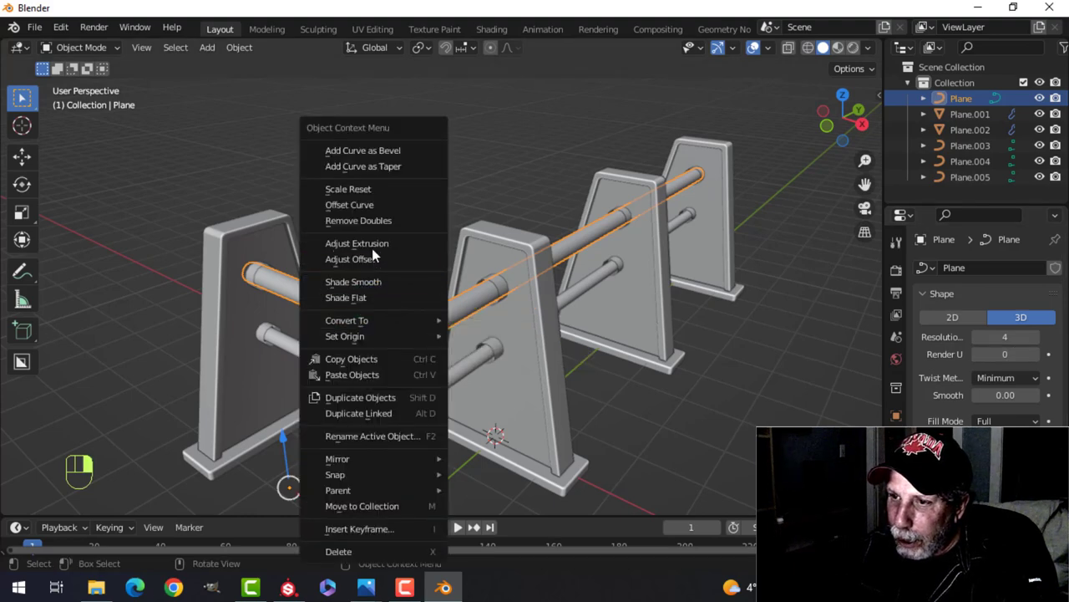
mouse_move(371, 326)
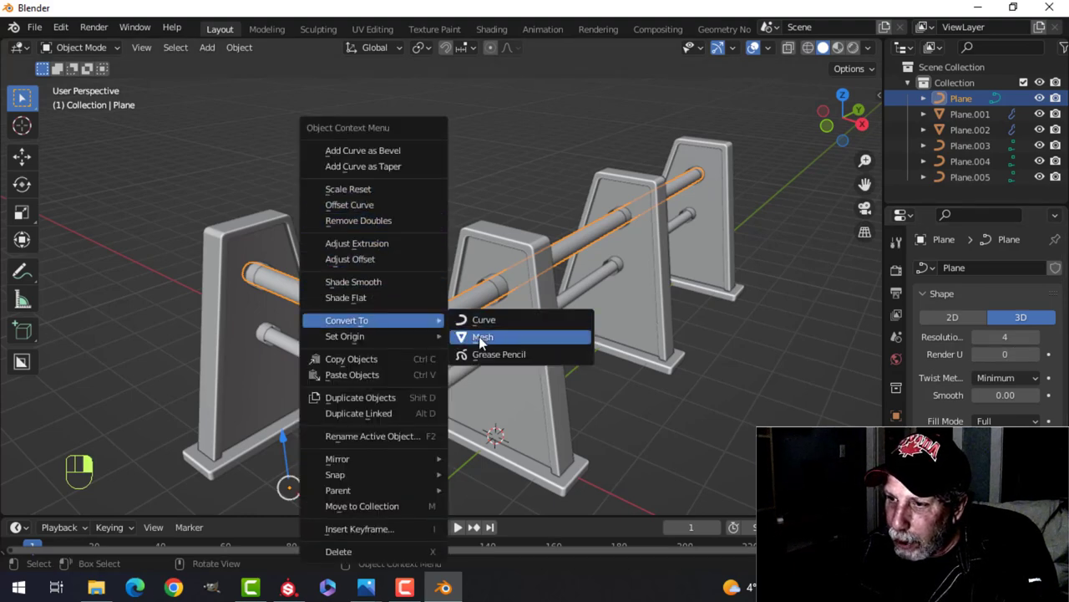
click(474, 335)
Set the upper collar curve's preview resolution to 4 and convert it to a mesh
click(498, 288)
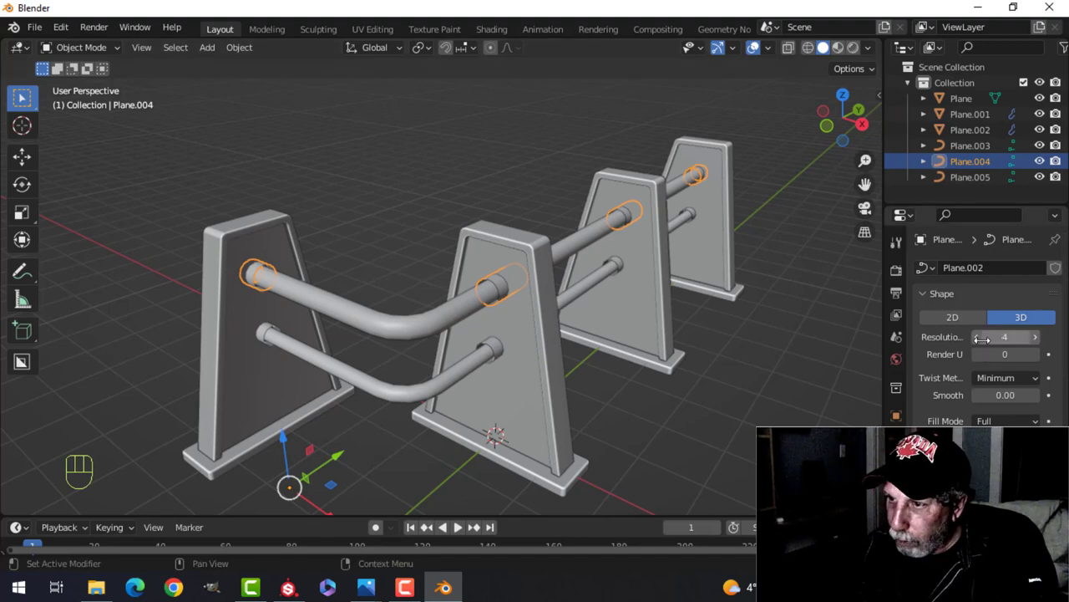
right_click(498, 288)
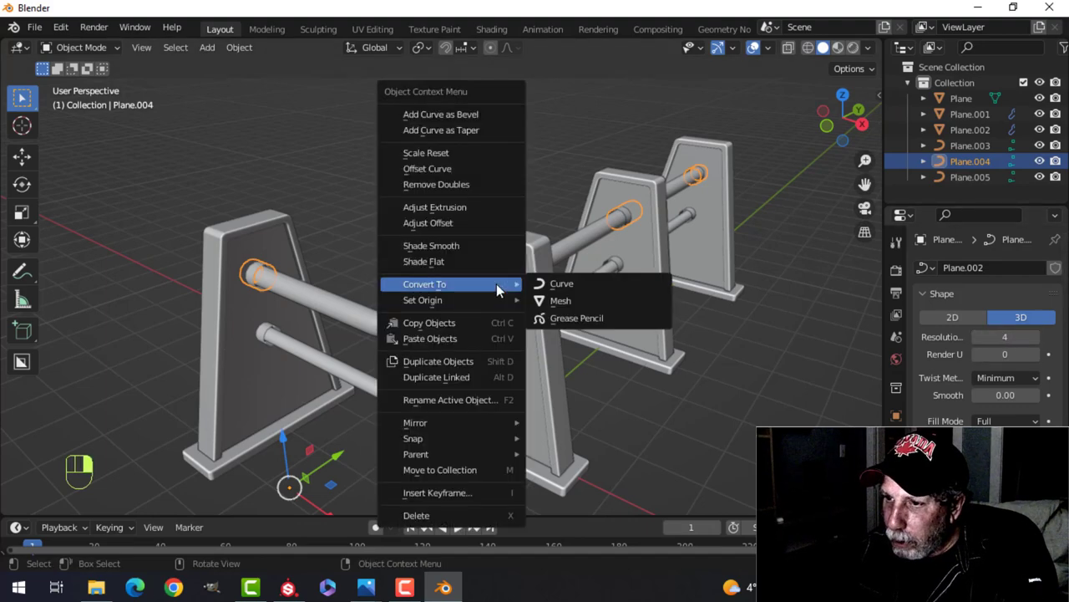
click(548, 299)
Fill the open rail-side edge loop of the upper collar at the rotated support with a face
scroll(295, 267, up, 7)
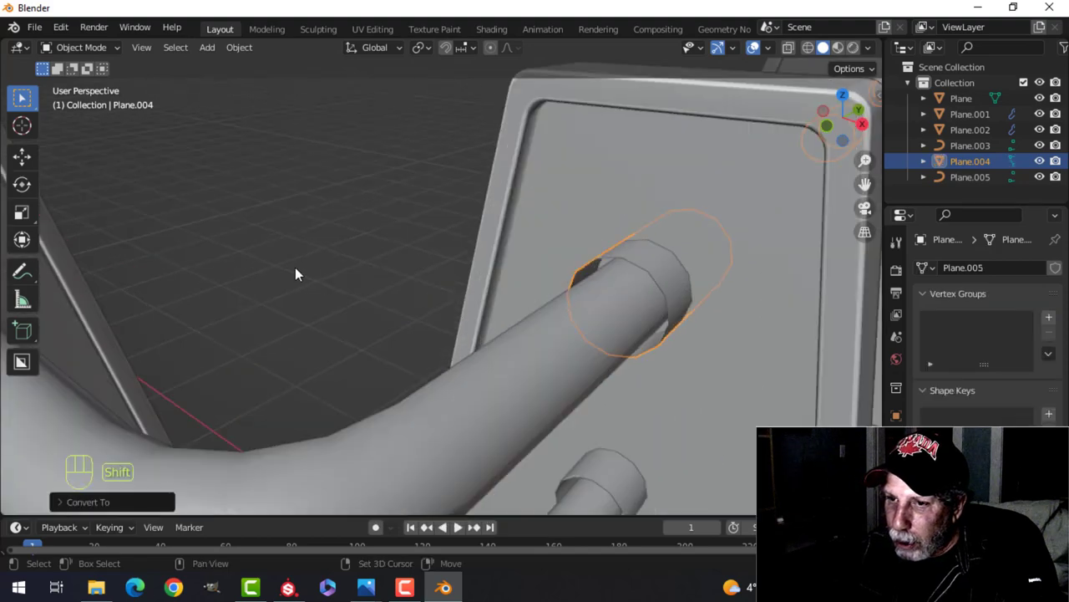
scroll(335, 276, down, 2)
key(Tab)
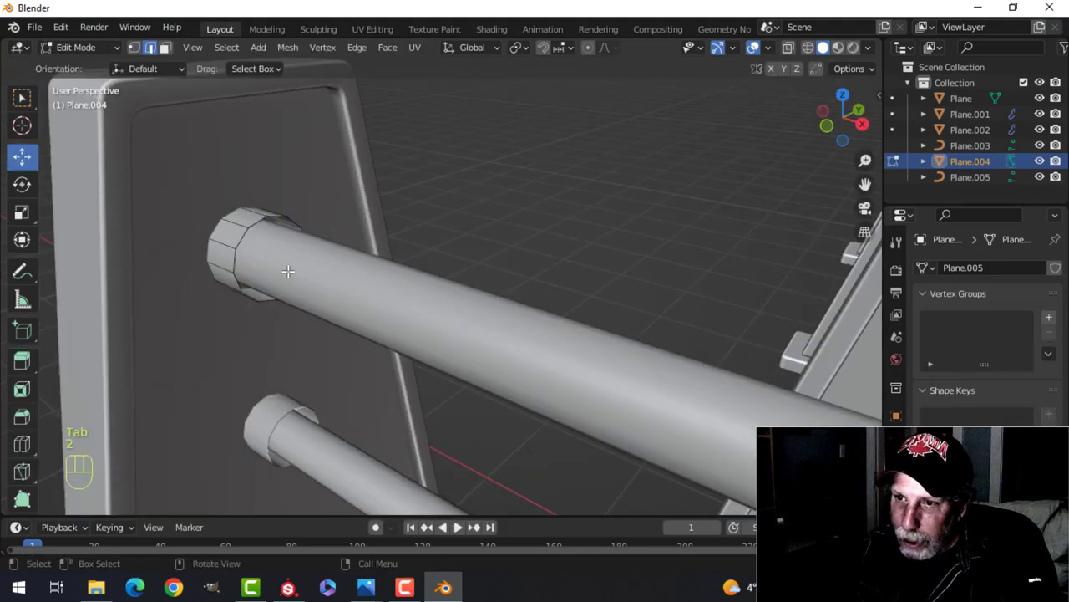
alt+shift+click(242, 238)
key(f)
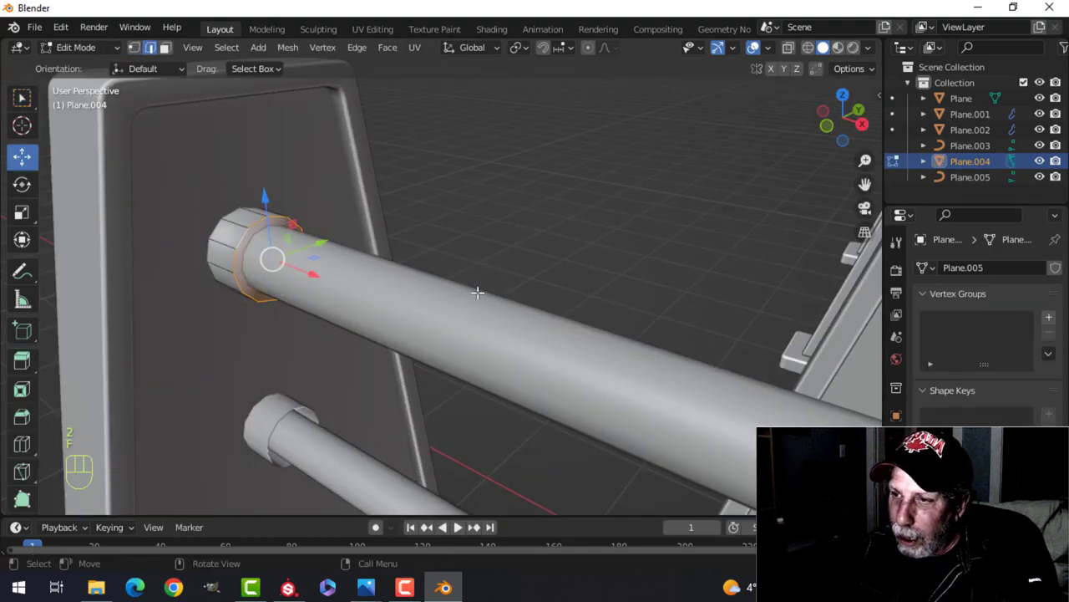
Fill the open rail-side edge loops of the upper collar on both sides of the second support with faces
scroll(619, 326, down, 5)
scroll(572, 336, up, 2)
shift+middle_drag(658, 334, 600, 334)
key(f)
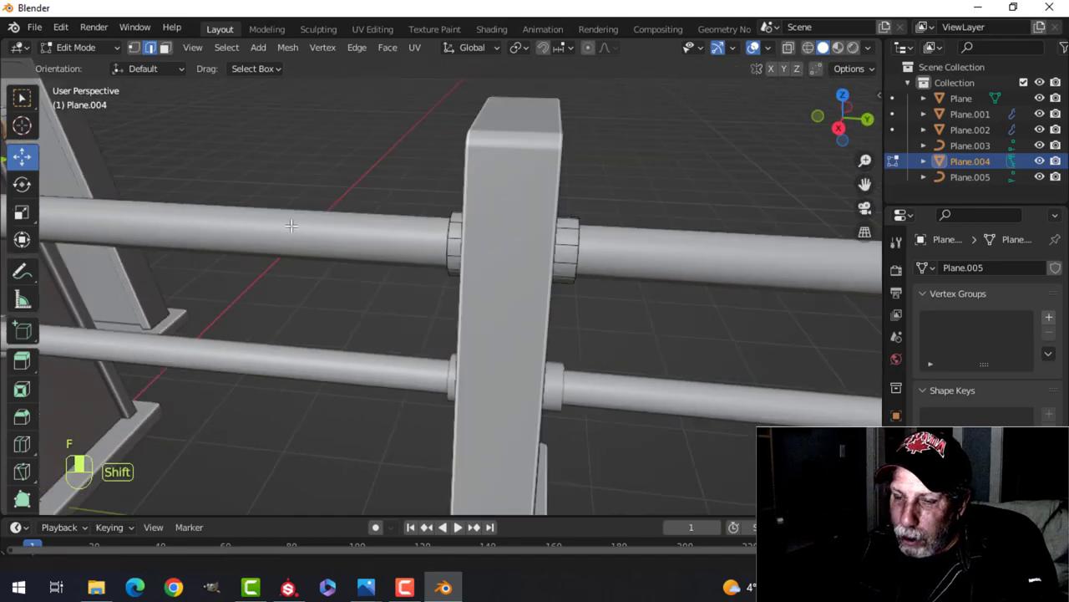
shift+middle_drag(534, 242, 359, 269)
scroll(359, 269, up, 3)
scroll(359, 269, up, 3)
shift+middle_drag(142, 317, 220, 239)
alt+shift+click(152, 205)
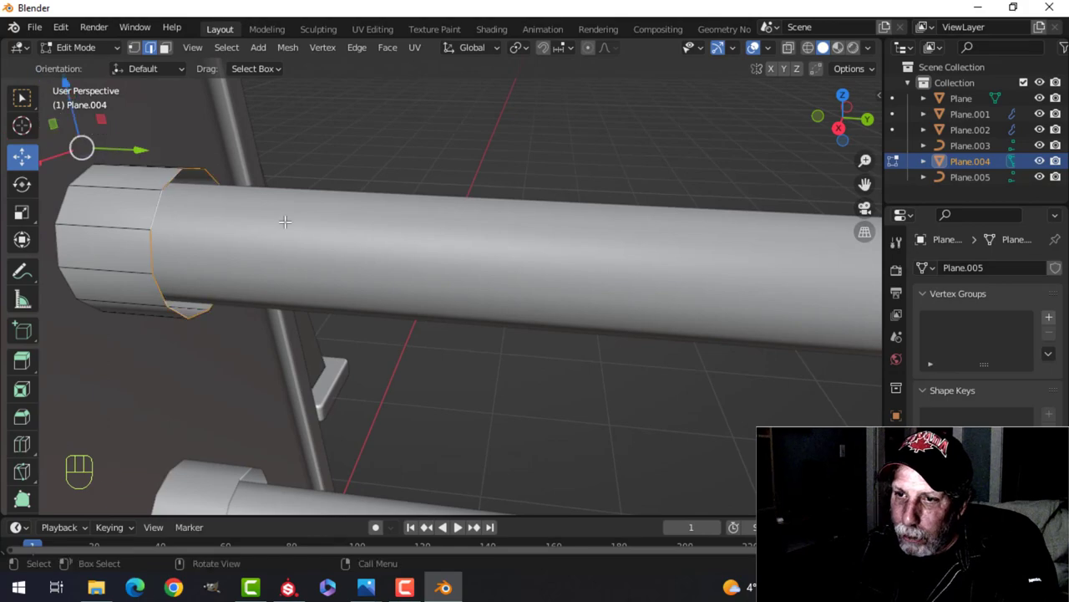
key(f)
Fill the open rail-side edge loops of the upper collar on both sides of the third support with faces
scroll(312, 236, down, 6)
shift+middle_drag(468, 277, 510, 299)
middle_drag(648, 310, 706, 311)
shift+middle_drag(794, 304, 555, 308)
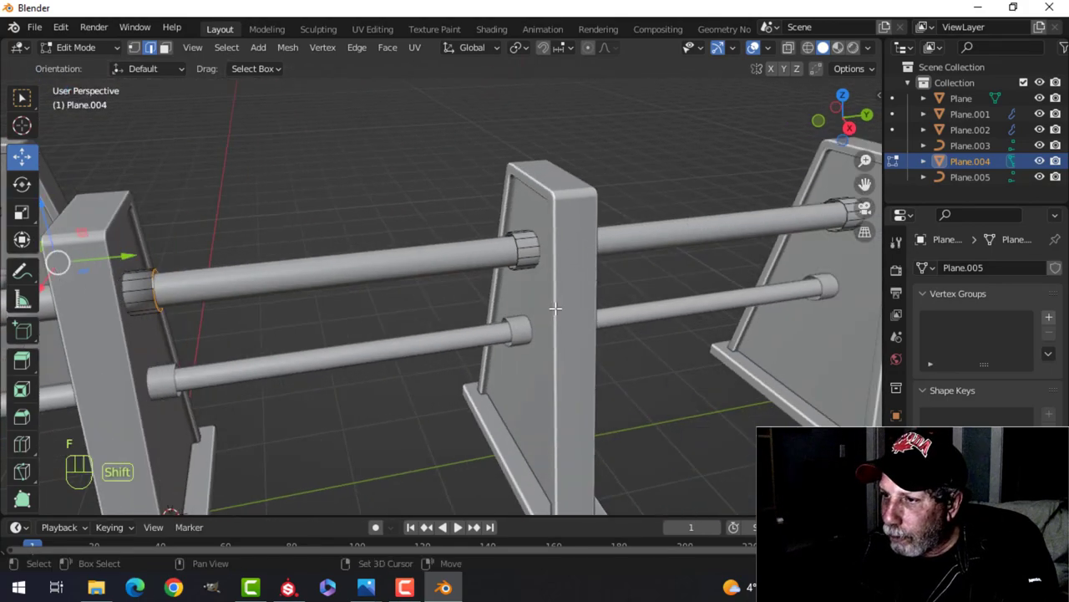
scroll(556, 298, up, 4)
alt+shift+click(596, 204)
middle_drag(633, 241, 229, 190)
key(f)
scroll(396, 251, down, 5)
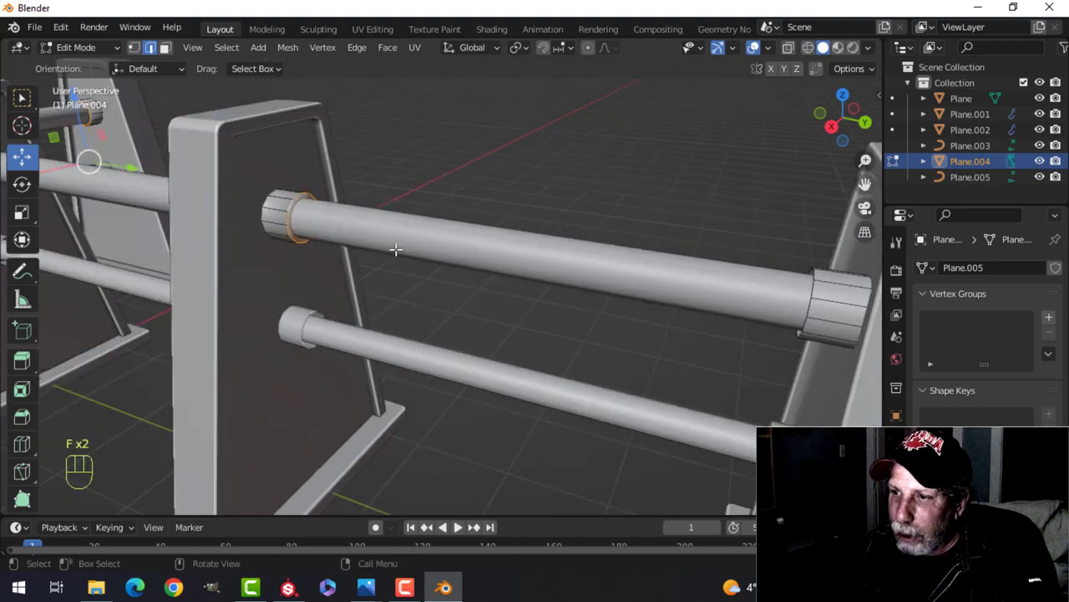
Fill the open rail-side edge loop of the upper collar at the last support with a face
shift+middle_drag(501, 272, 344, 280)
middle_drag(430, 280, 482, 281)
scroll(564, 289, up, 4)
shift+middle_drag(564, 289, 482, 279)
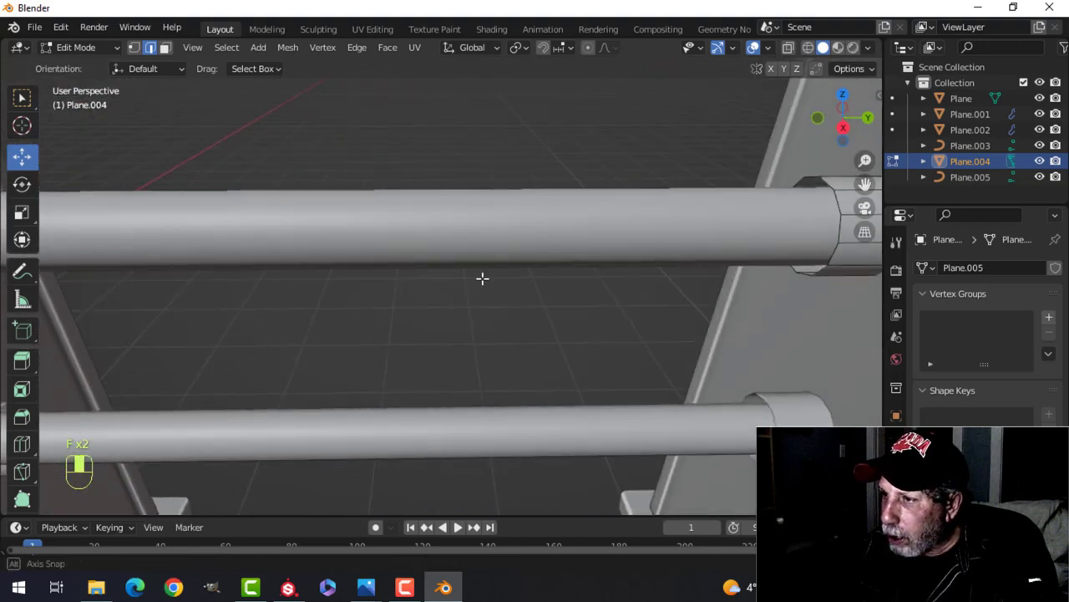
alt+shift+click(836, 201)
key(f)
scroll(766, 244, down, 4)
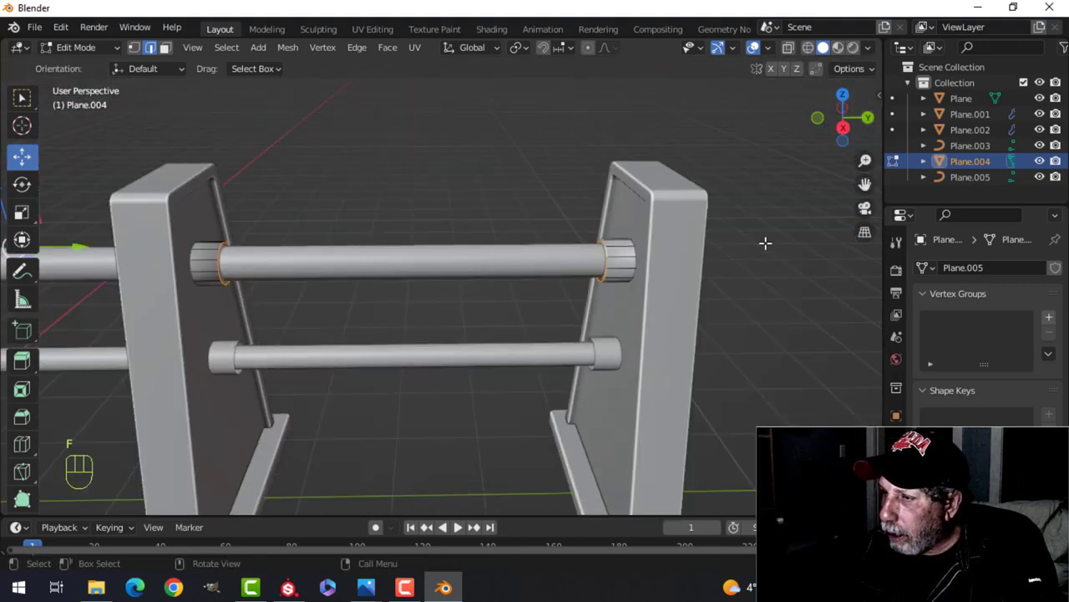
Bevel the filled rims of the upper collars with one segment about 0.03 m wide, then deselect everything in Object Mode
shift+middle_drag(766, 244, 639, 236)
scroll(649, 262, up, 4)
key(ctrl+b)
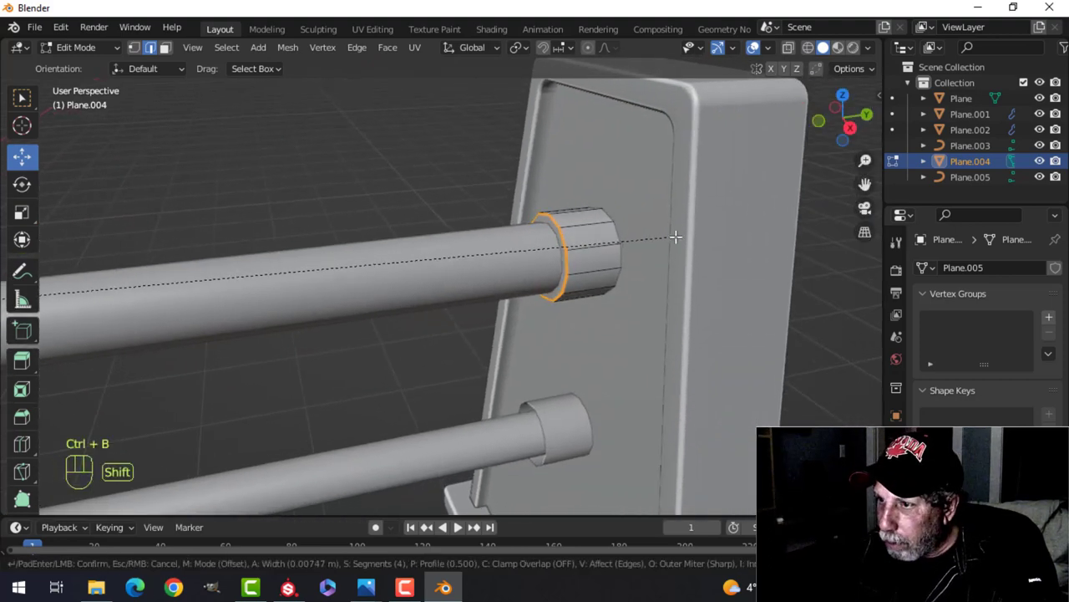
scroll(752, 233, down, 3)
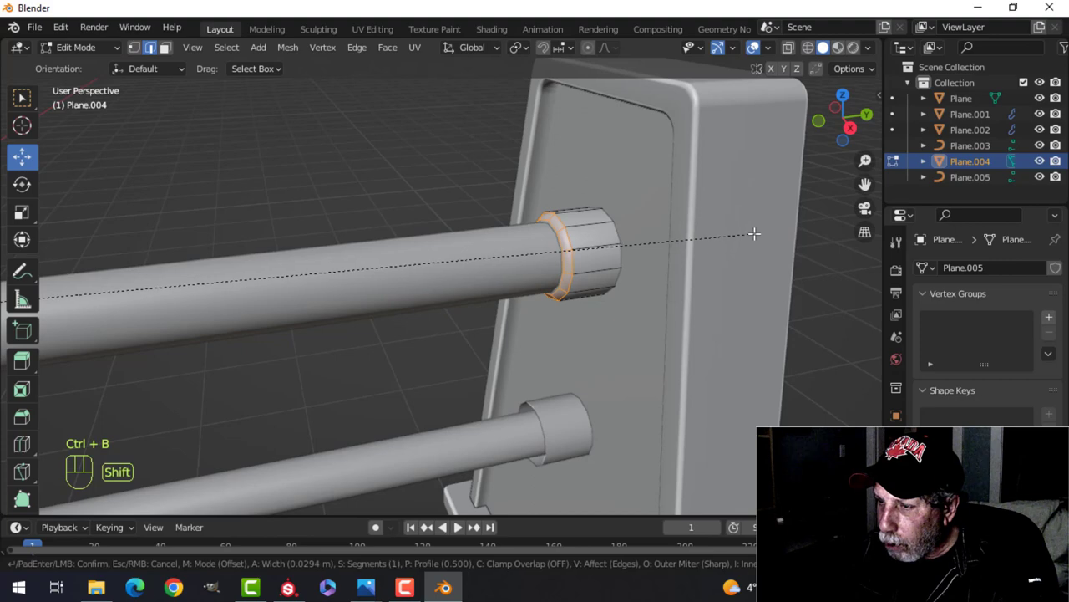
click(744, 239)
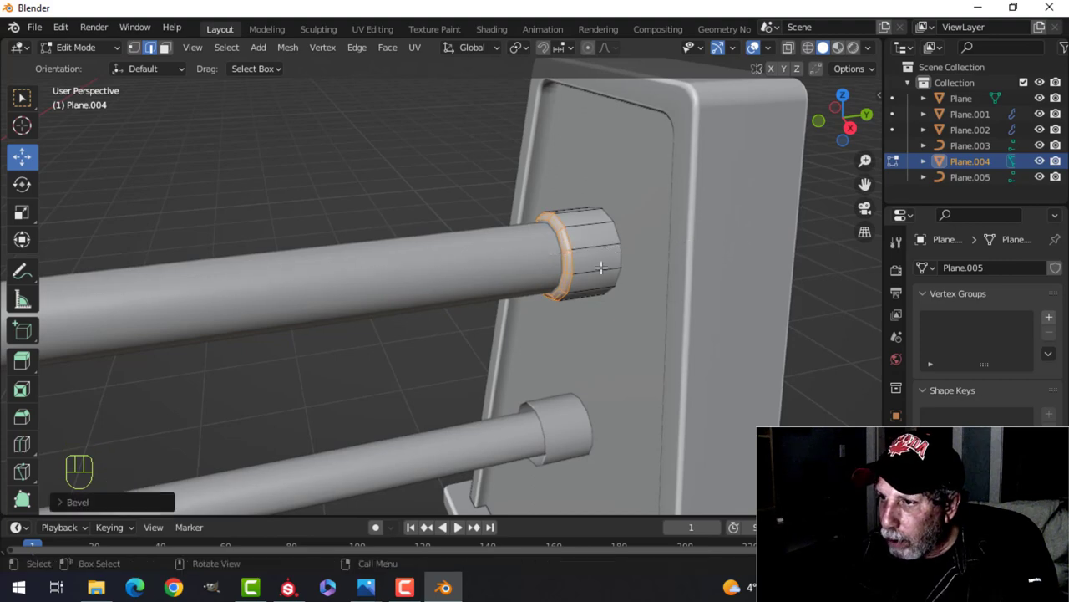
key(Tab)
scroll(543, 274, down, 5)
key(alt+a)
middle_drag(282, 316, 375, 302)
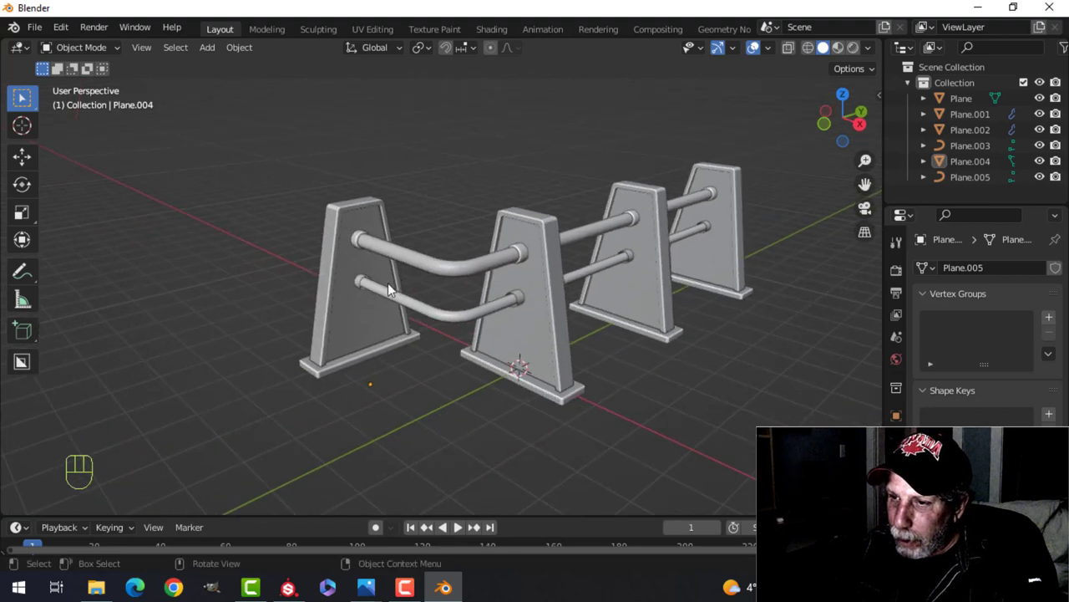
Set the lower rail curve's preview resolution to 4 and convert it to a mesh
scroll(375, 302, up, 5)
click(394, 266)
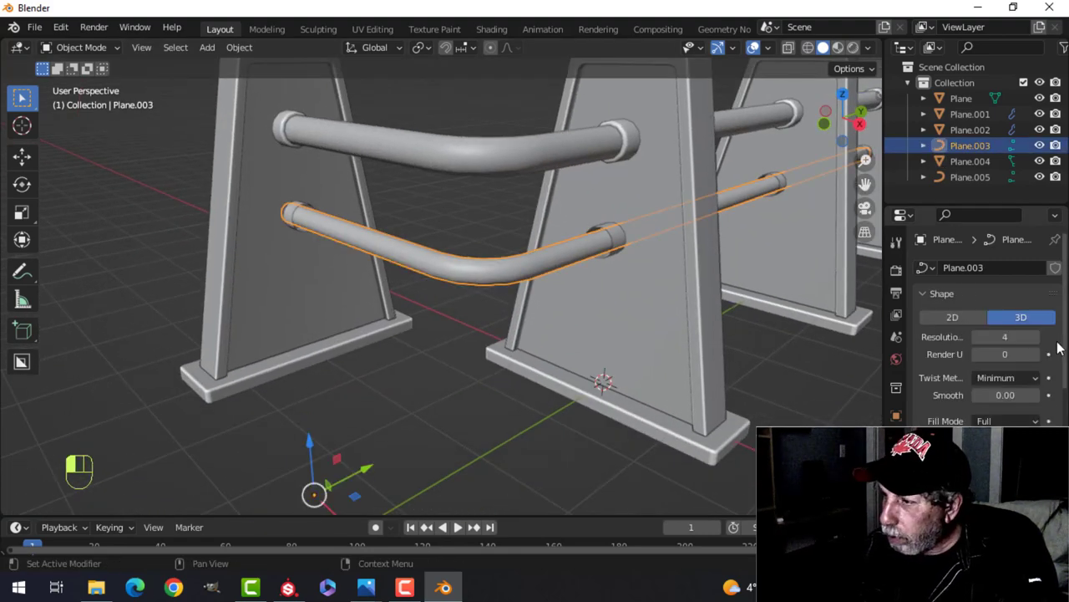
right_click(437, 278)
mouse_move(442, 272)
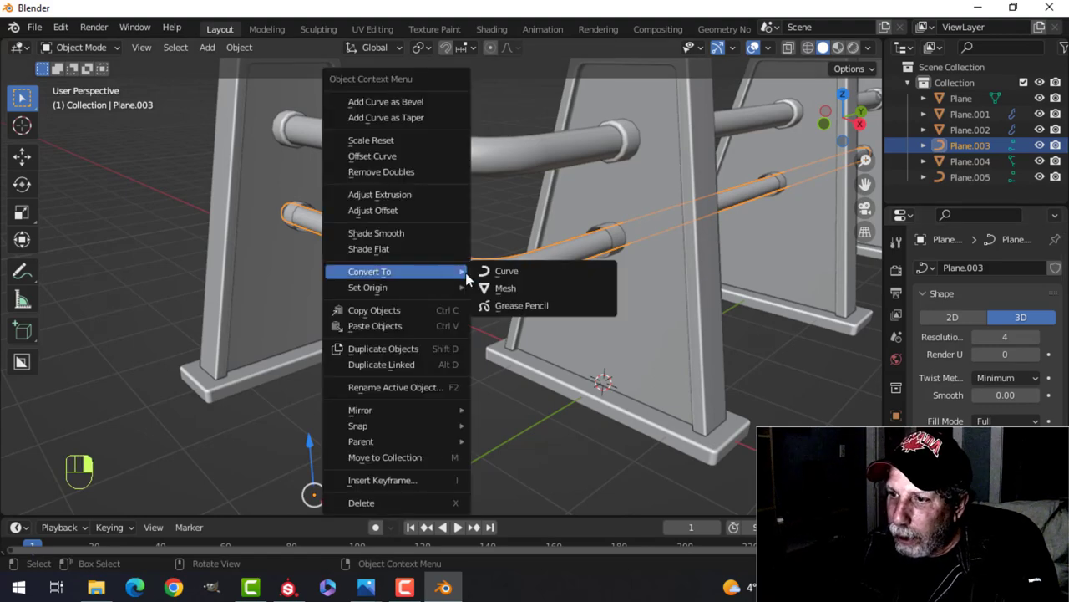
click(491, 290)
scroll(319, 234, up, 7)
shift+middle_drag(319, 234, 323, 264)
scroll(316, 261, down, 8)
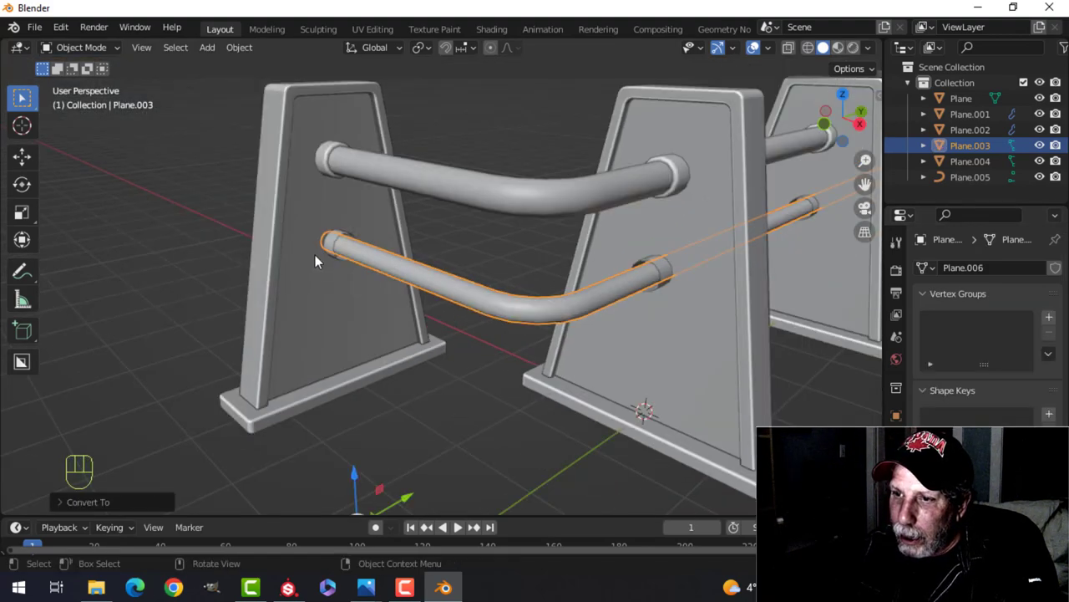
Reduce the lower collar curve's preview resolution and convert it to a mesh
click(339, 249)
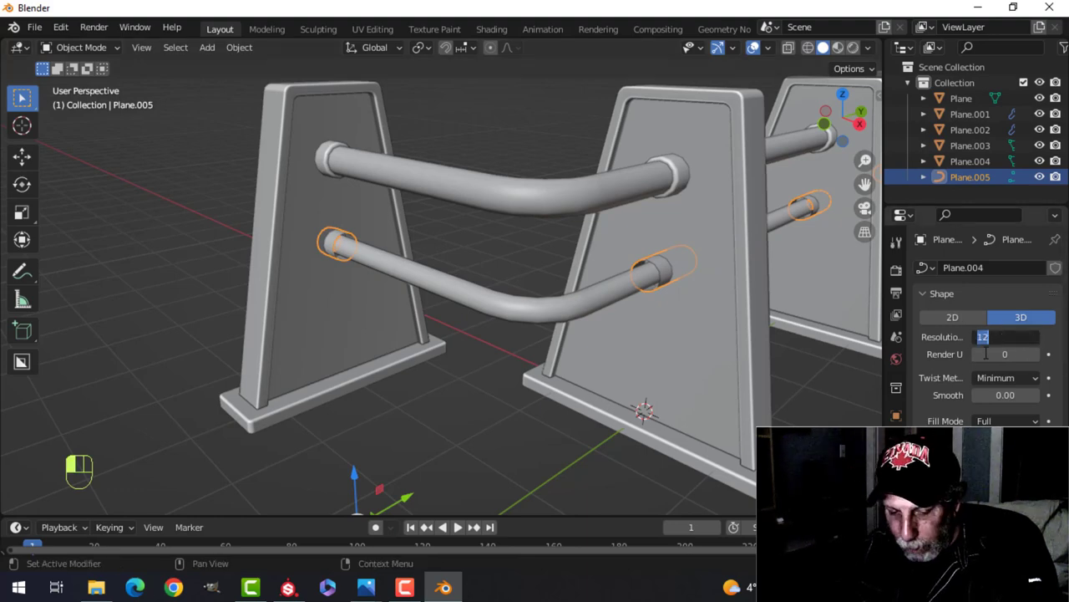
right_click(655, 268)
mouse_move(654, 261)
click(704, 275)
scroll(422, 296, up, 5)
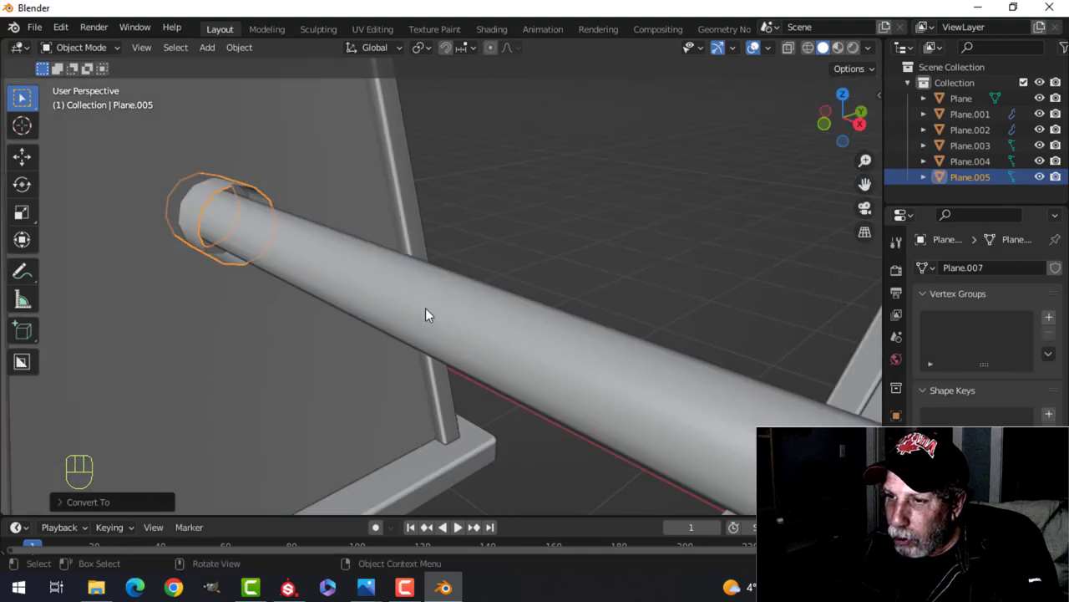
Fill the open rail-side edge loops of the lower collars at all supports with faces
key(Tab)
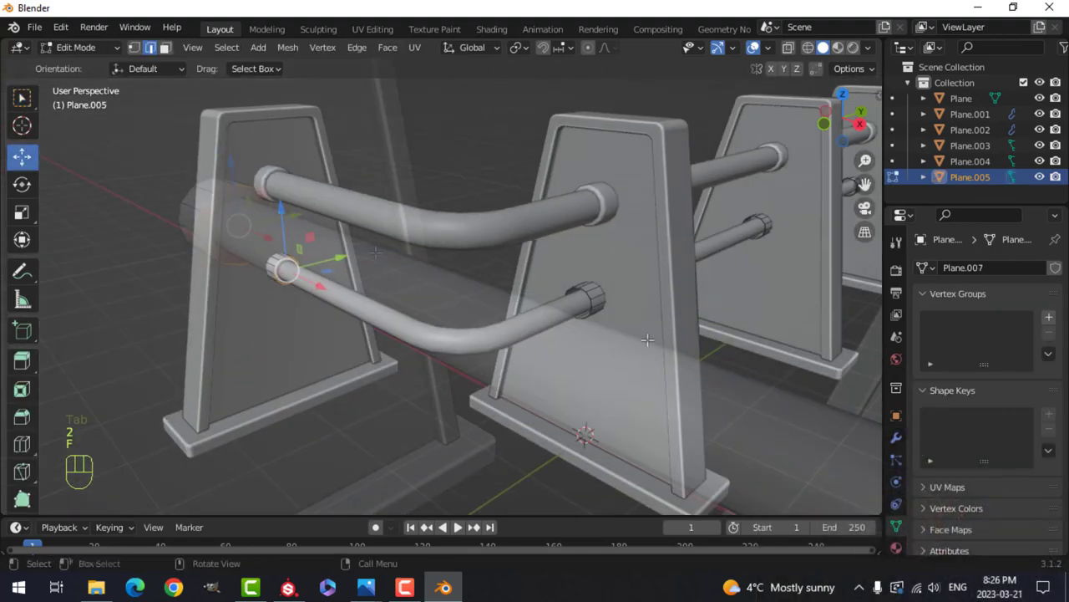
mouse_move(635, 301)
middle_down()
mouse_move(704, 325)
mouse_move(635, 321)
middle_up()
alt+shift+click(104, 293)
shift+middle_drag(802, 318, 434, 309)
alt+shift+click(535, 295)
key(f)
alt+shift+click(269, 297)
key(f)
alt+shift+click(571, 301)
key(f)
Bevel the filled rims of the lower collars, then deselect everything in Object Mode
scroll(577, 334, up, 5)
middle_drag(577, 342, 729, 316)
key(ctrl+b)
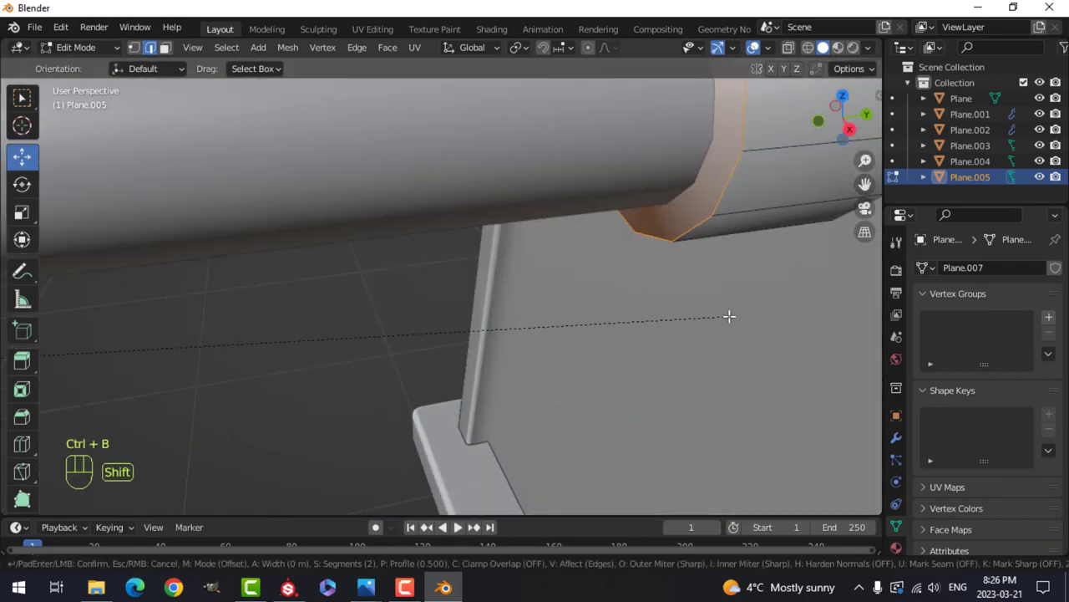
key(Escape)
scroll(711, 341, down, 10)
key(Tab)
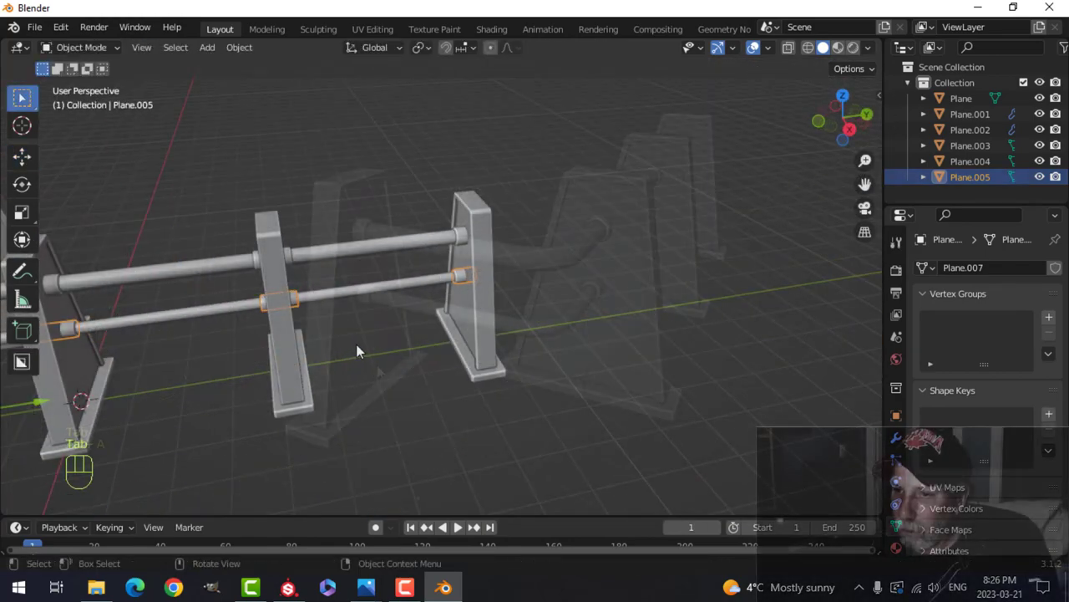
key(alt+a)
middle_drag(409, 359, 377, 370)
scroll(392, 363, up, 6)
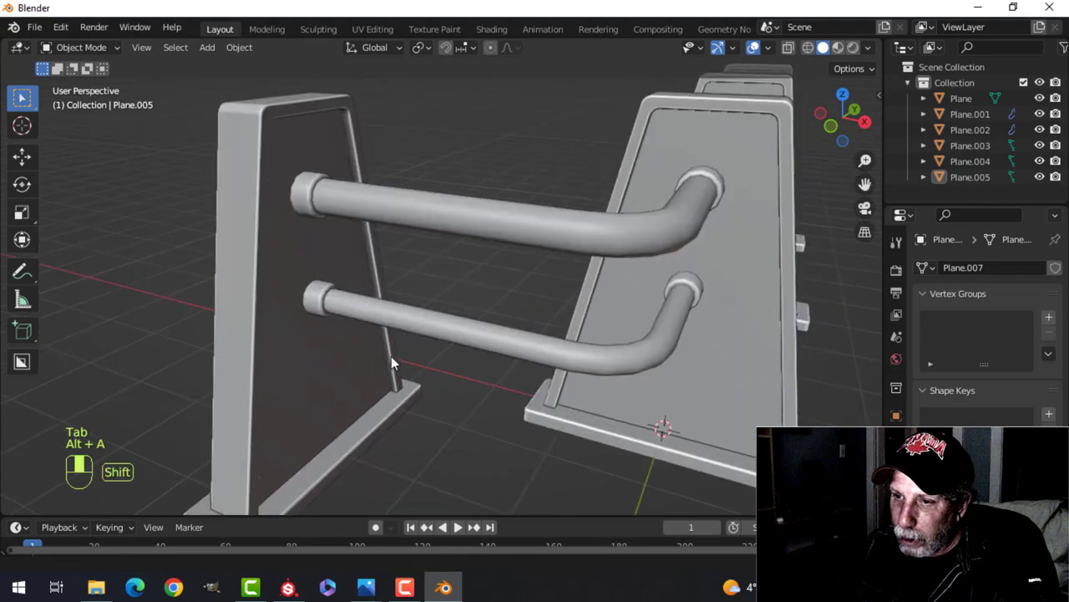
Join the lower rail and its collars into one object
click(326, 287)
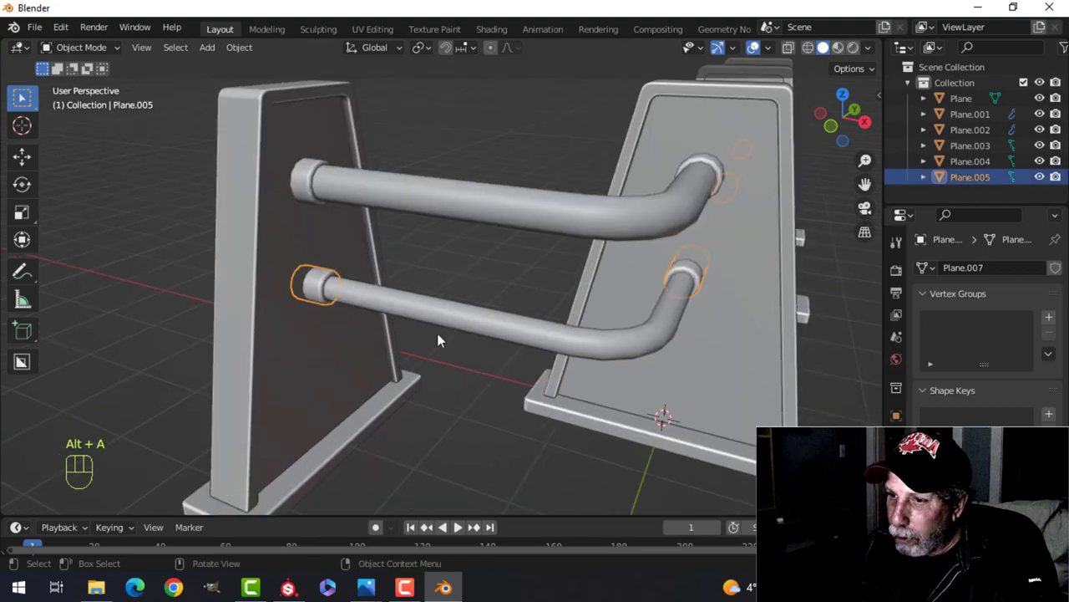
click(628, 346)
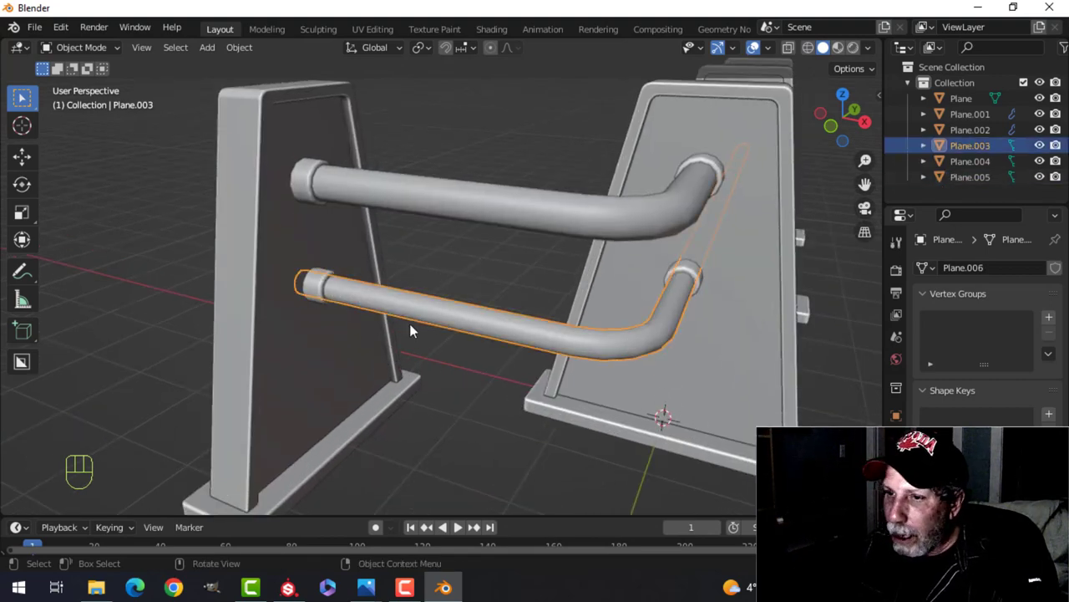
shift+click(326, 286)
key(ctrl+j)
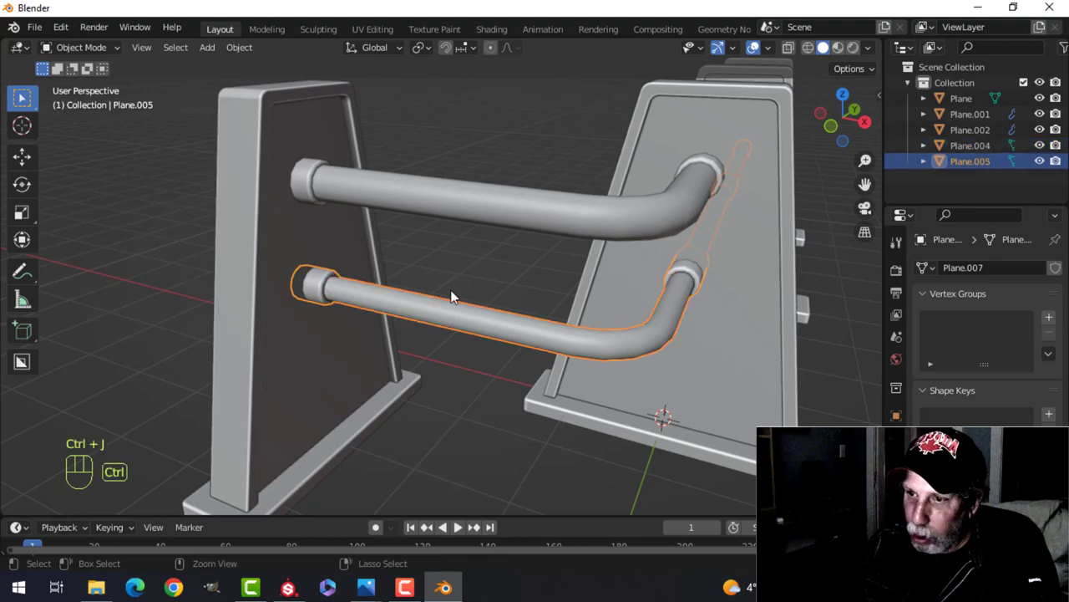
scroll(451, 297, down, 5)
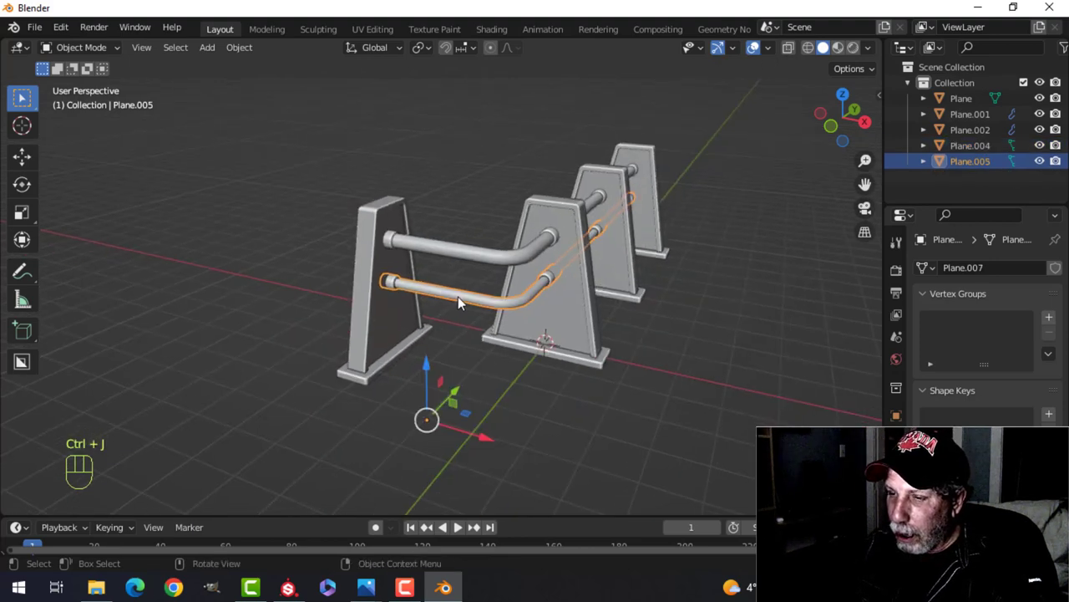
Duplicate the lower rail with its collars in Edit Mode and move the copy straight down to form a third rail
key(Tab)
key(a)
scroll(511, 319, up, 4)
shift+middle_drag(523, 327, 447, 289)
middle_drag(491, 313, 525, 304)
scroll(499, 314, down, 4)
key(shift+d)
right_click(533, 164)
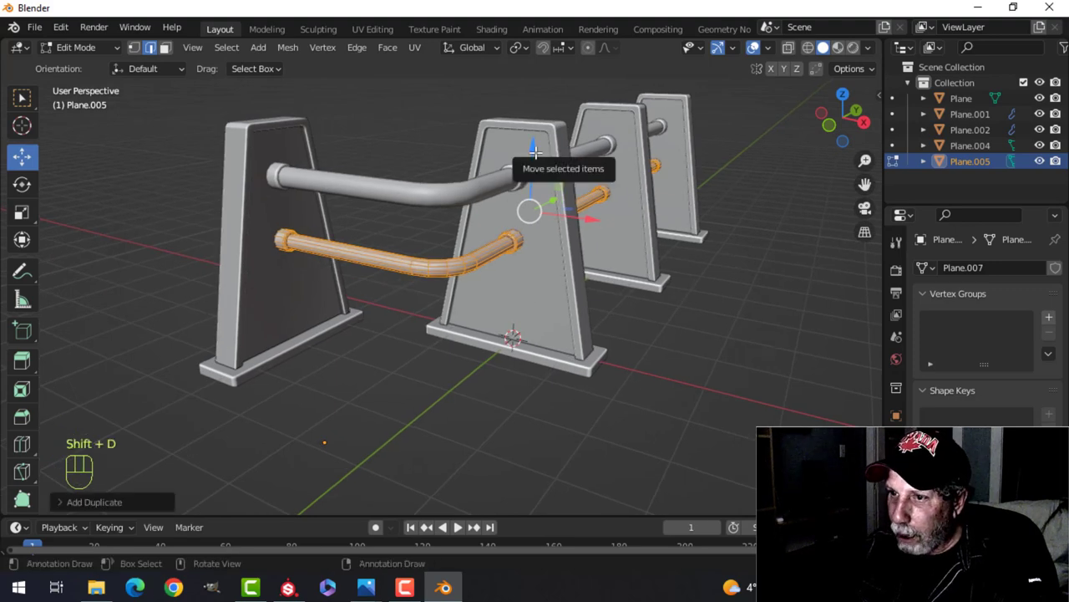
drag(533, 164, 549, 195)
key(Tab)
scroll(557, 215, down, 4)
key(alt+a)
scroll(557, 215, up, 6)
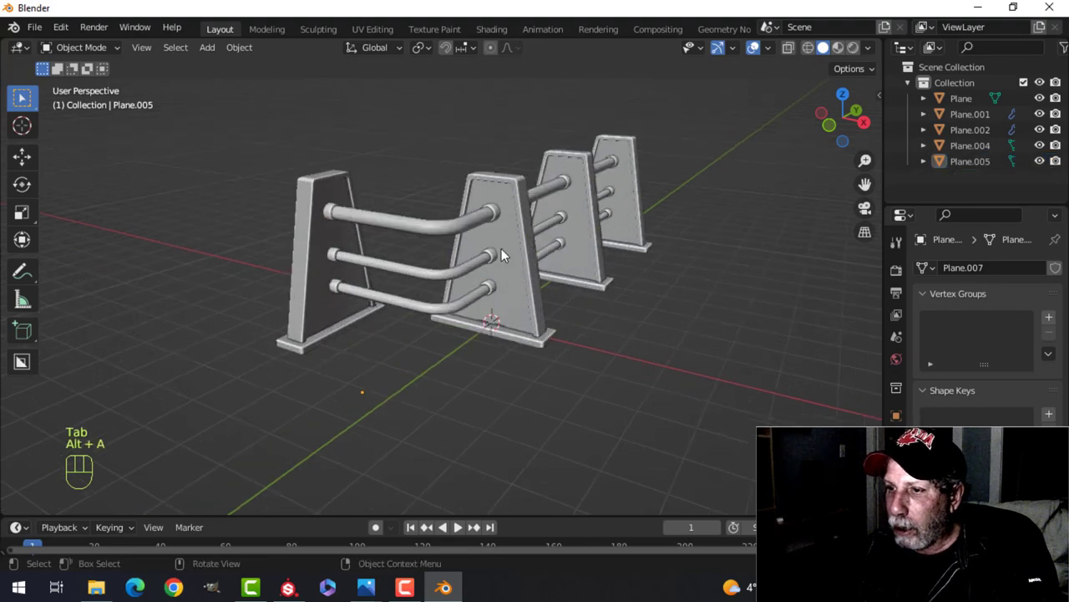
Join the upper rail and its collars into one object
click(310, 213)
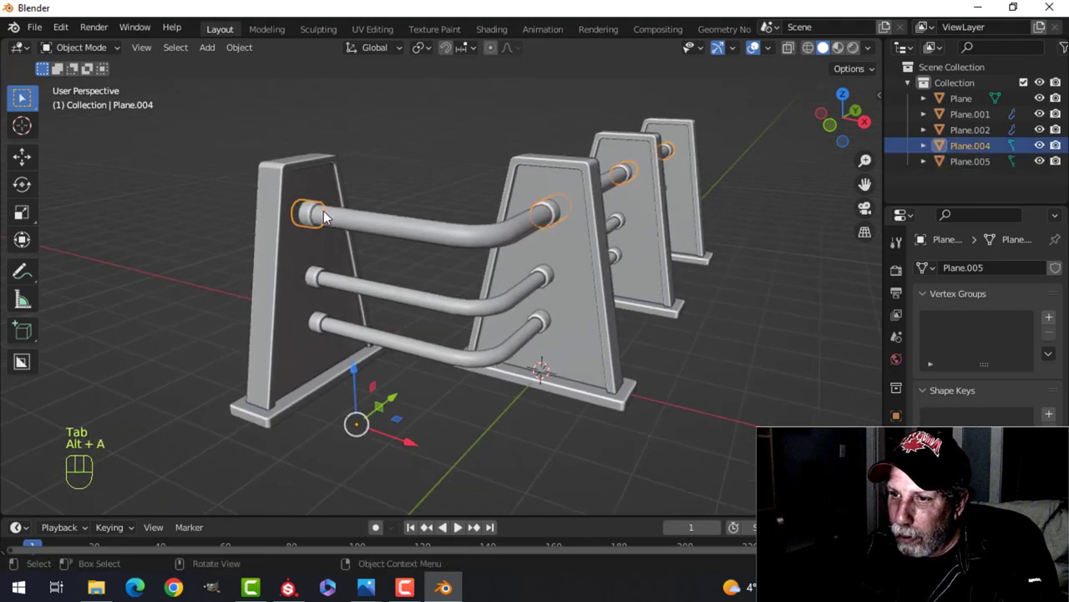
shift+click(390, 218)
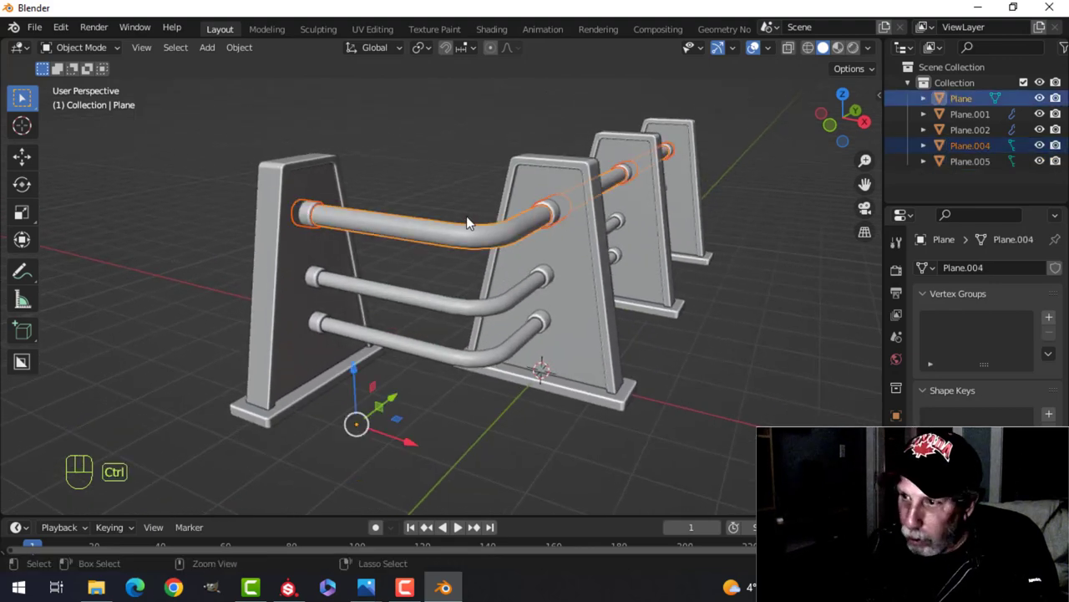
key(ctrl+j)
key(alt+a)
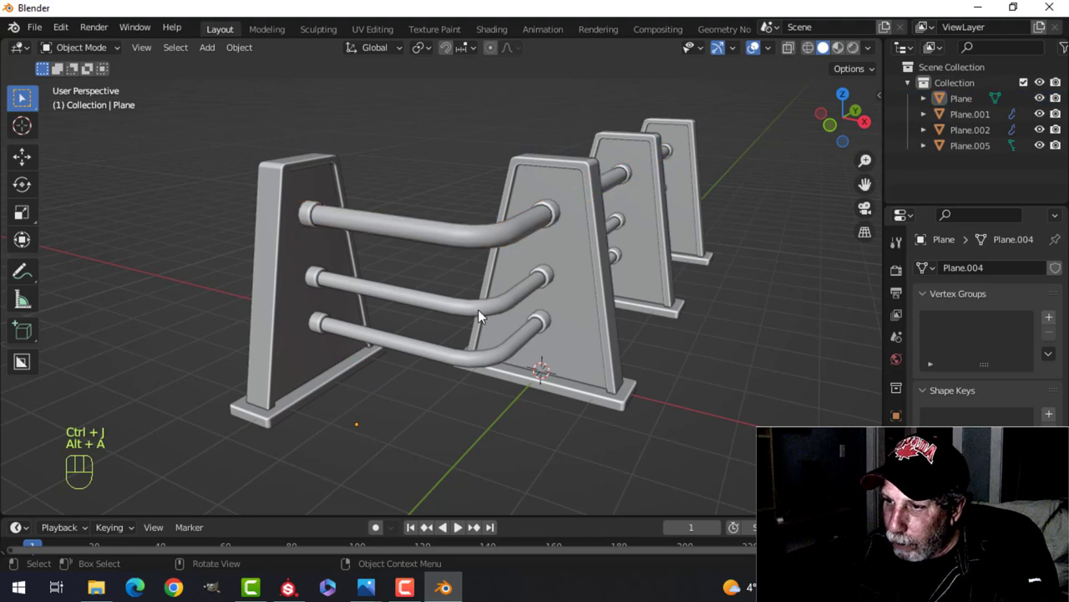
Join the upper rail object with the two lower rails so all three rails form one object
click(461, 238)
shift+click(422, 347)
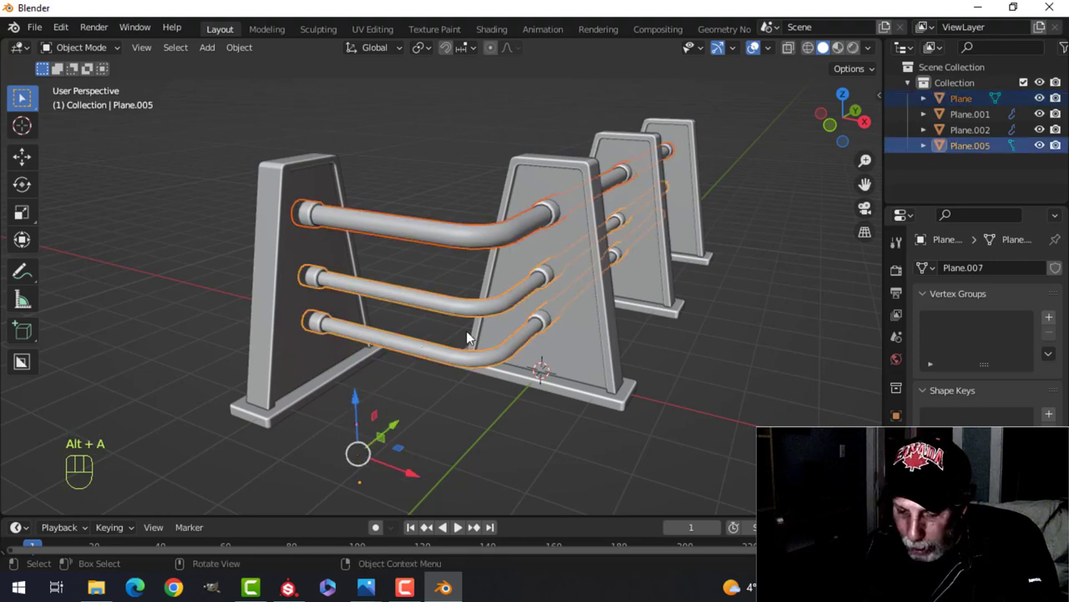
key(ctrl+j)
scroll(578, 270, down, 3)
key(alt+a)
middle_drag(578, 271, 490, 304)
scroll(395, 304, up, 4)
scroll(489, 305, down, 4)
shift+middle_drag(414, 318, 448, 322)
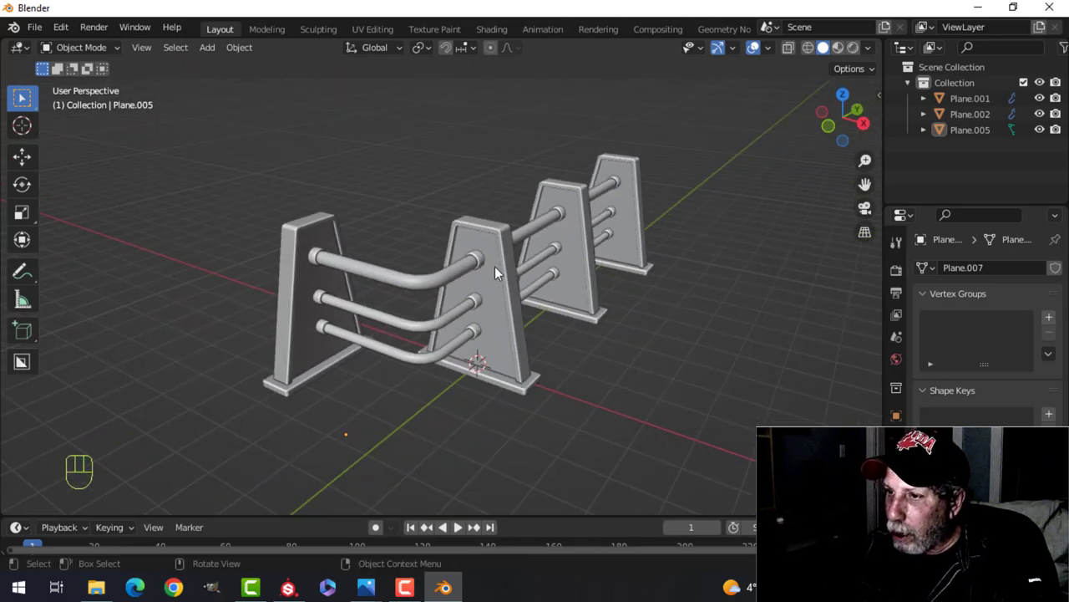
Apply the Array modifier on the row of supports and join the row with the rotated support
click(499, 264)
click(896, 443)
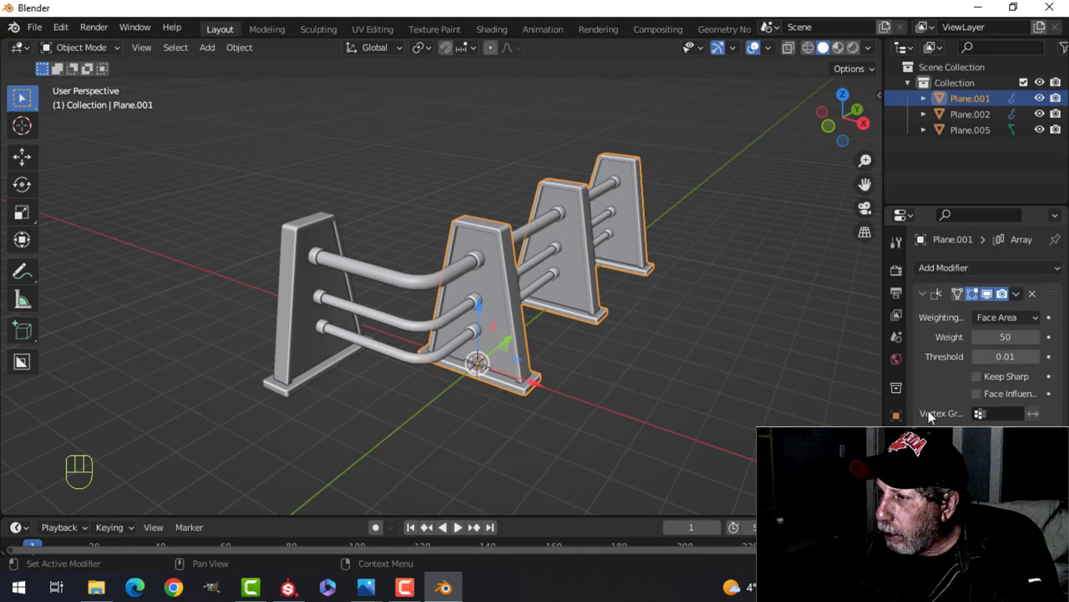
key(ctrl+a)
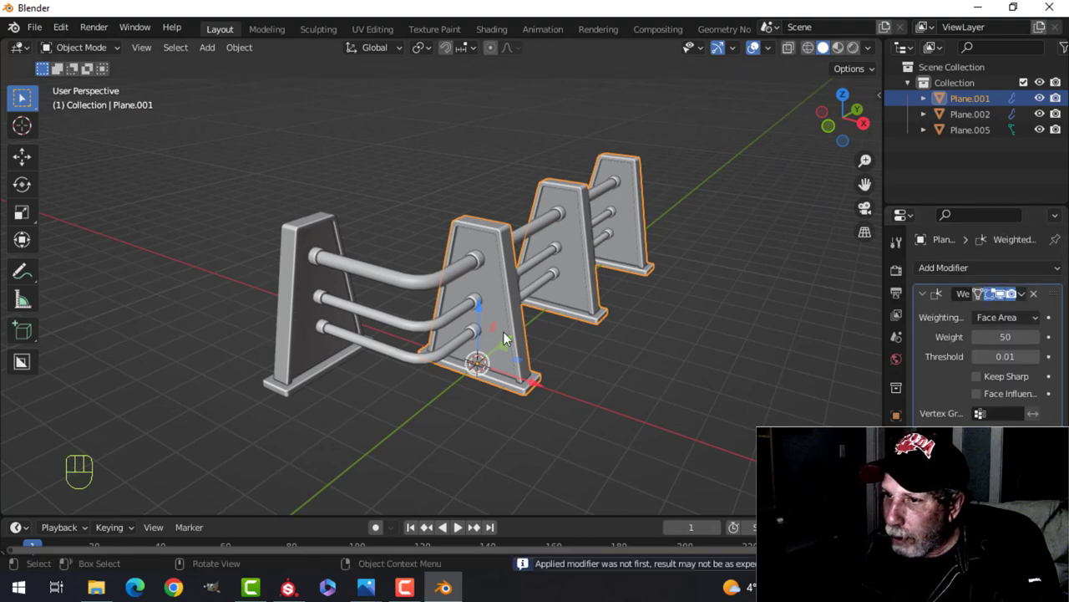
shift+click(307, 227)
key(ctrl+j)
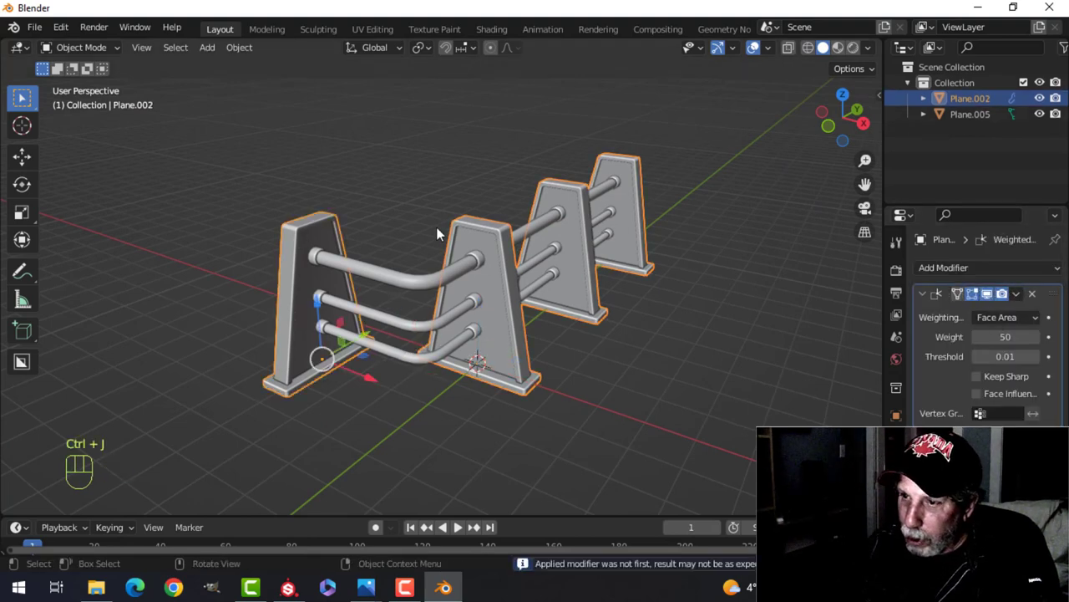
Join the supports with the rails into one object and select all of its geometry in Edit Mode
shift+click(503, 267)
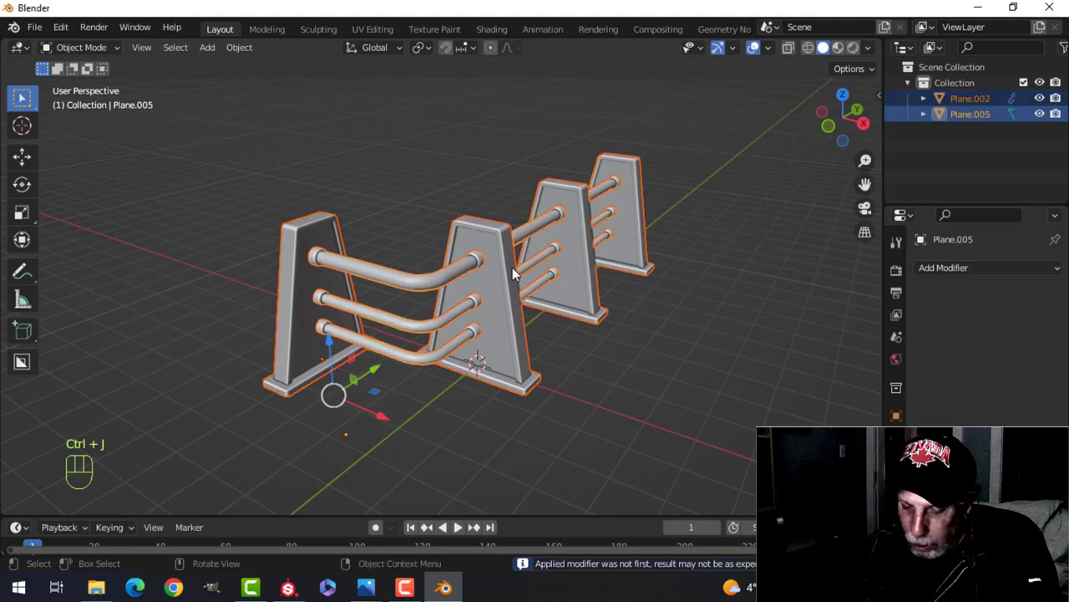
key(ctrl+j)
key(Tab)
key(a)
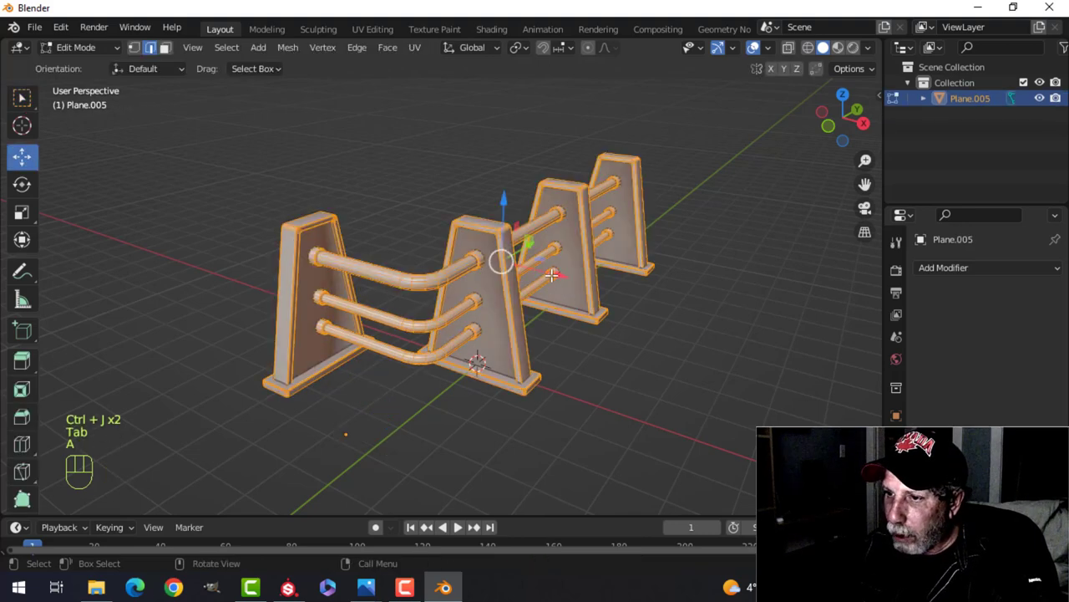
Merge the barrier's vertices by distance, recalculate its normals and return to Object Mode
key(m)
click(518, 334)
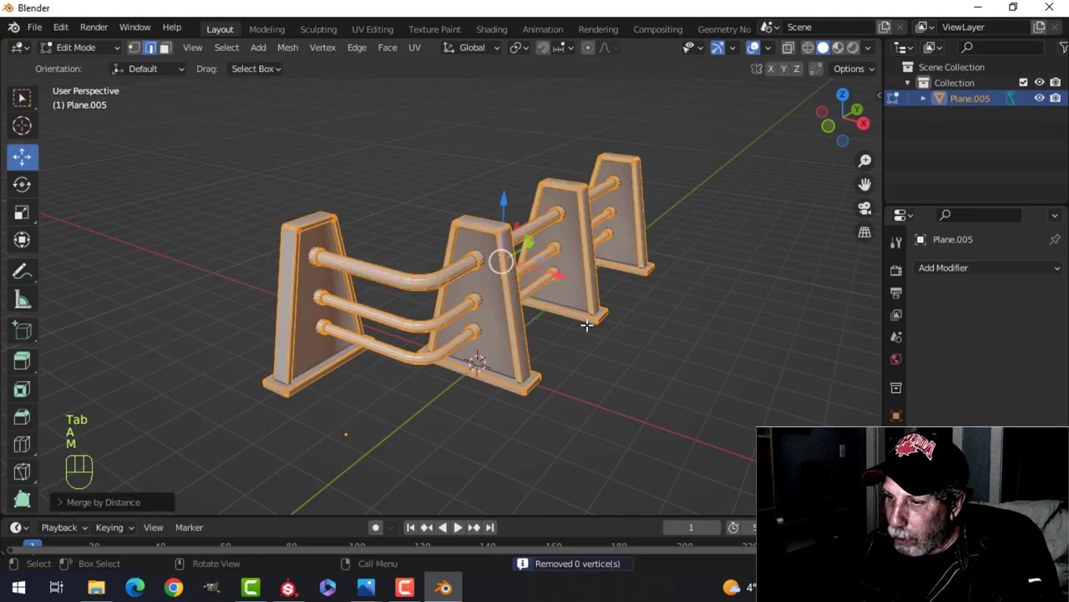
key(alt+n)
click(590, 325)
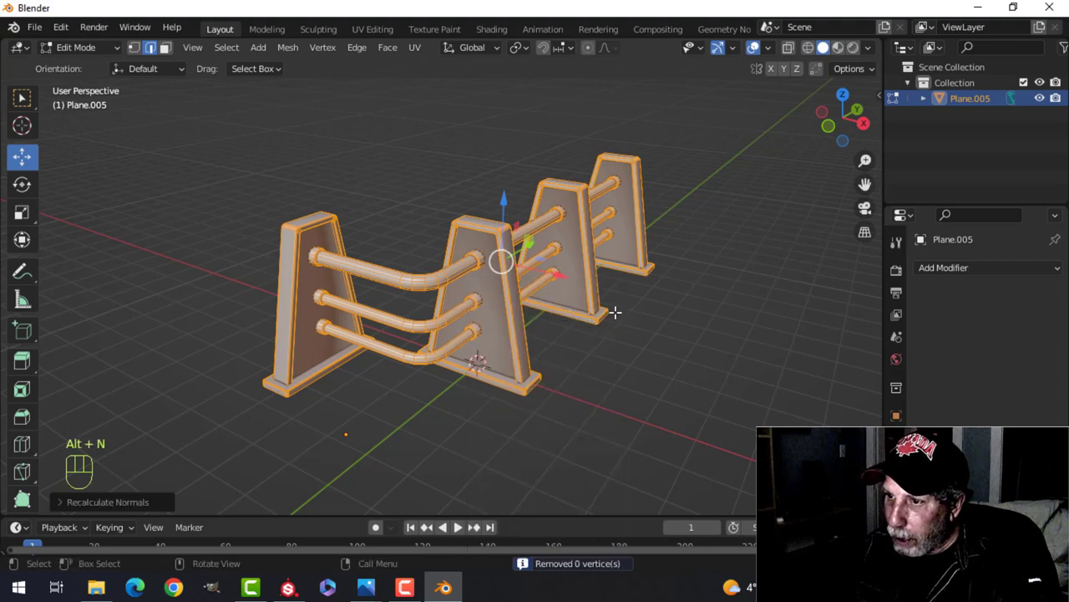
key(Tab)
Add a Weighted Normal modifier to the barrier and enable Auto Smooth in its mesh data
click(940, 269)
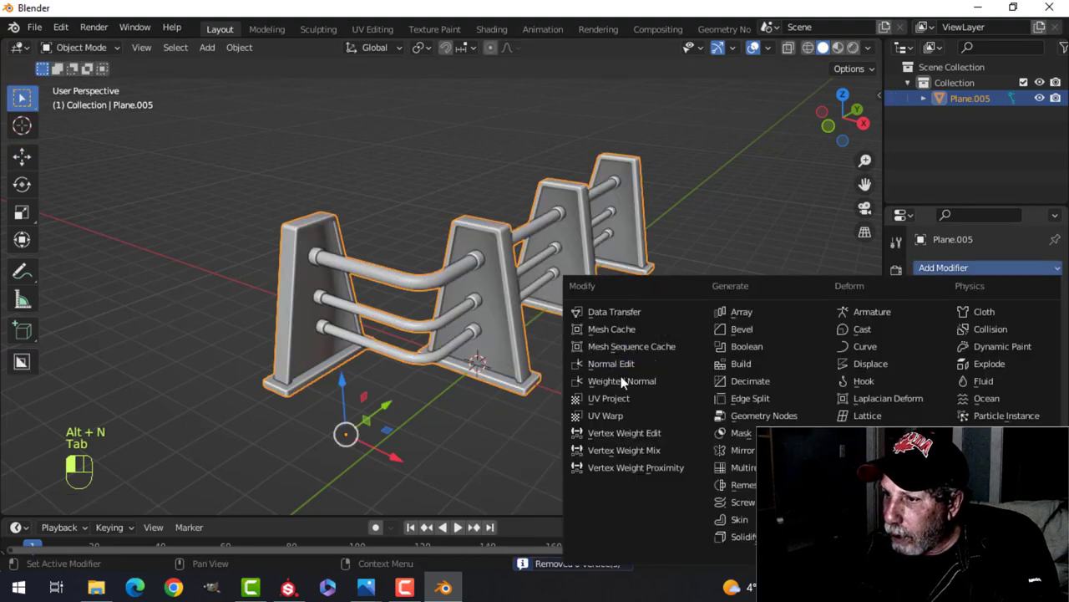
click(656, 381)
click(897, 527)
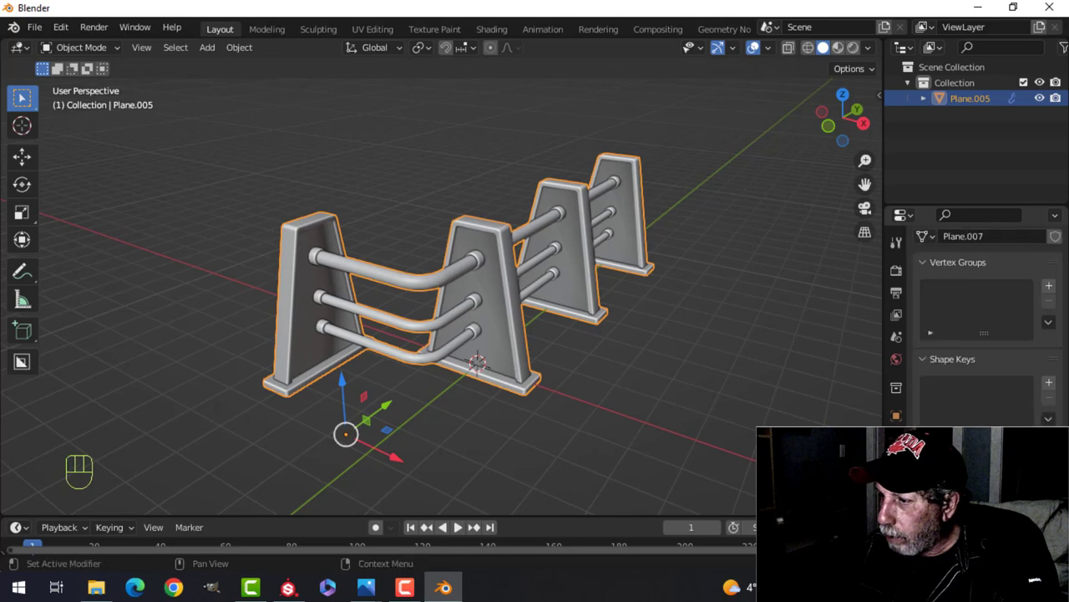
scroll(960, 501, down, 7)
click(976, 466)
scroll(804, 383, up, 8)
Deselect the barrier and examine the shading of its supports, bases and rails from several angles
key(alt+a)
middle_drag(804, 384, 750, 382)
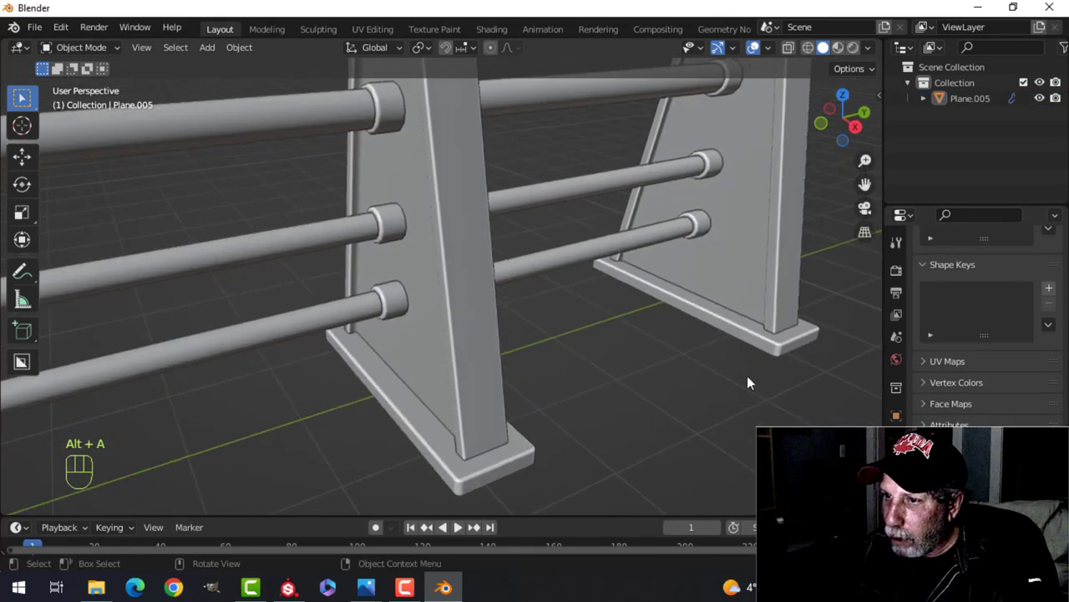
scroll(735, 383, down, 6)
mouse_move(609, 387)
shift+middle_down()
mouse_move(588, 403)
mouse_move(558, 387)
mouse_move(615, 308)
shift+middle_up()
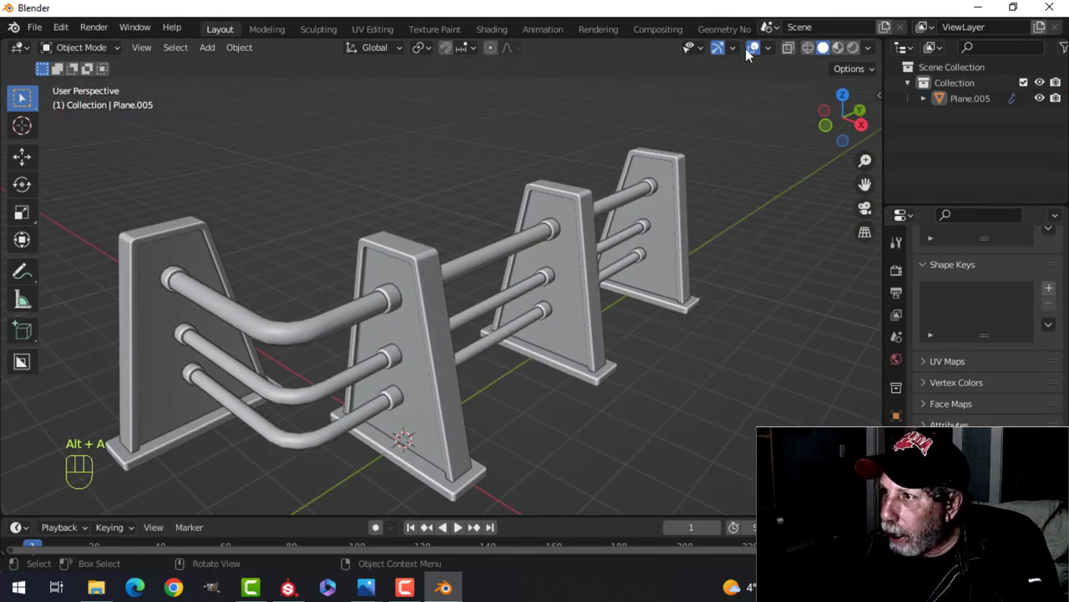
click(768, 47)
click(724, 335)
click(719, 336)
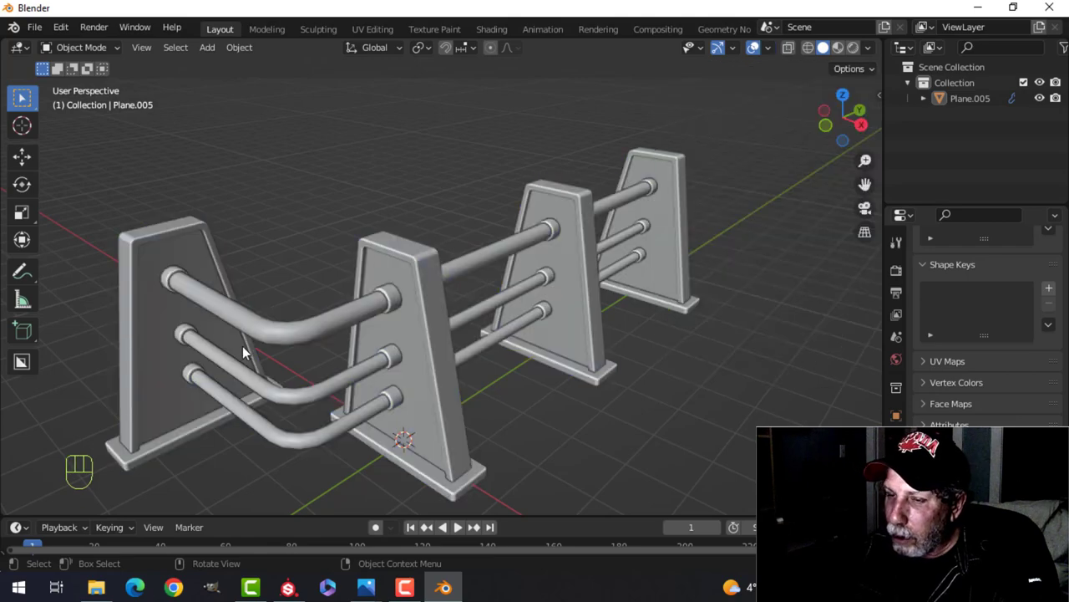
middle_drag(267, 335, 375, 341)
shift+middle_drag(516, 322, 251, 335)
mouse_move(401, 334)
middle_down()
mouse_move(344, 330)
mouse_move(406, 309)
mouse_move(330, 301)
mouse_move(390, 320)
mouse_move(368, 320)
mouse_move(382, 339)
middle_up()
scroll(341, 326, down, 2)
scroll(329, 302, up, 2)
Unwrap the whole barrier in the UV Editing workspace with Smart UV Project, using a 66° angle limit and 0.000 island margin
click(502, 298)
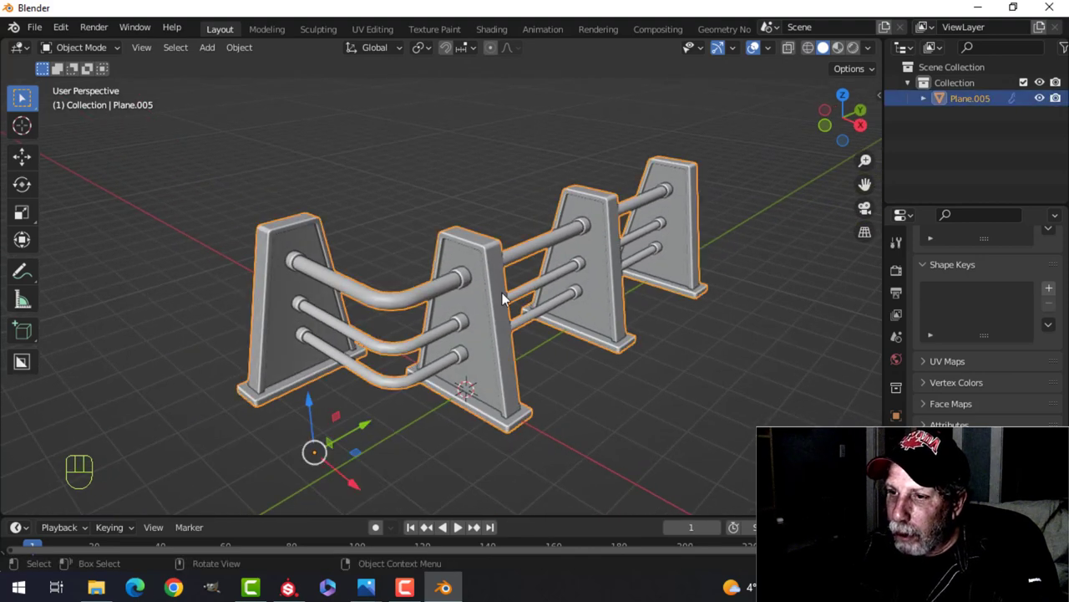
click(380, 30)
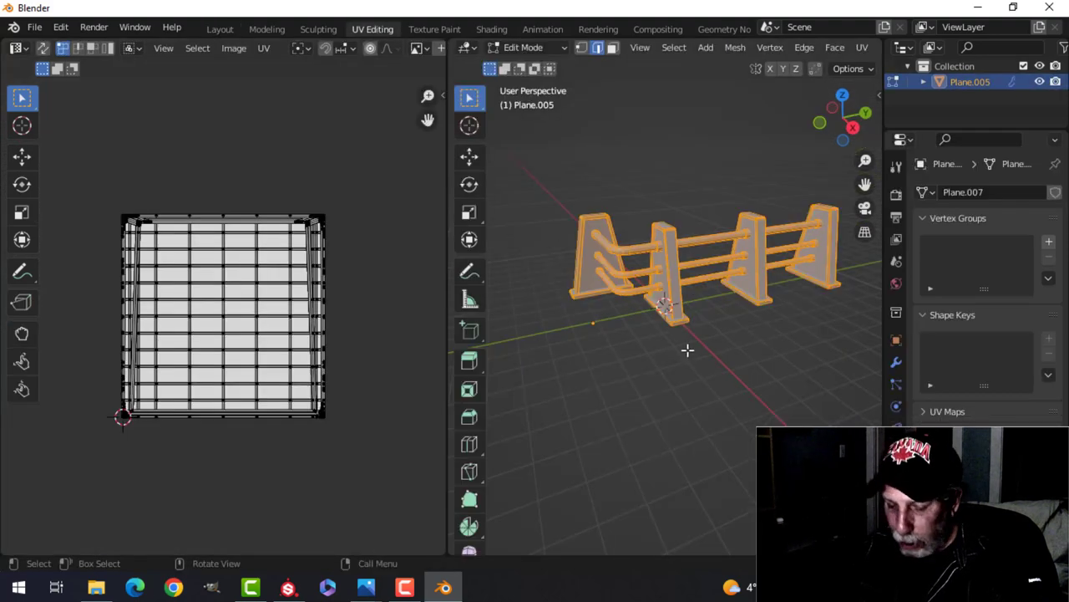
key(u)
click(656, 366)
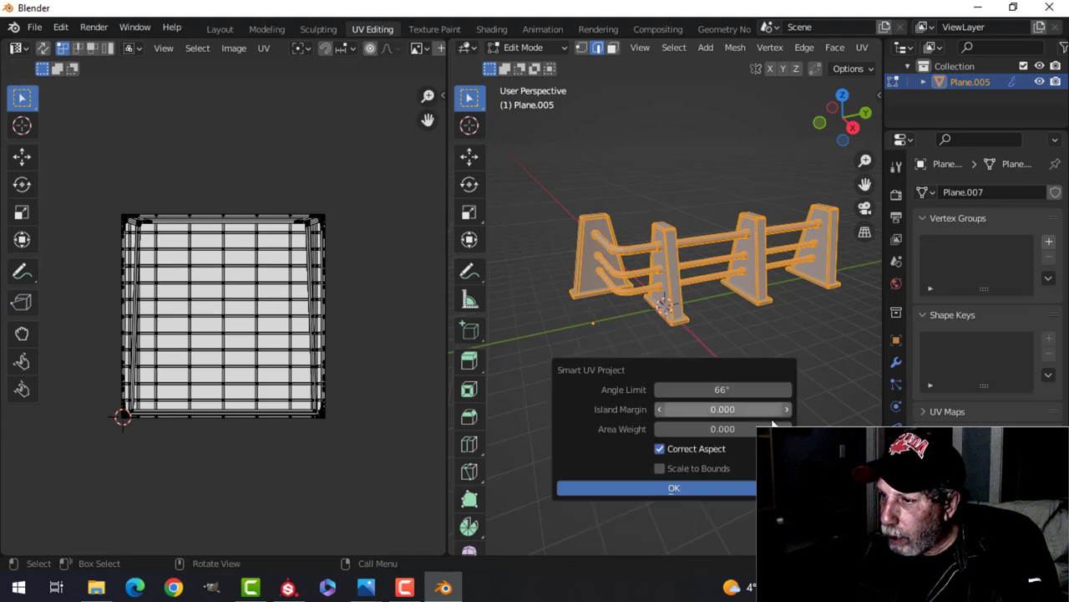
click(708, 484)
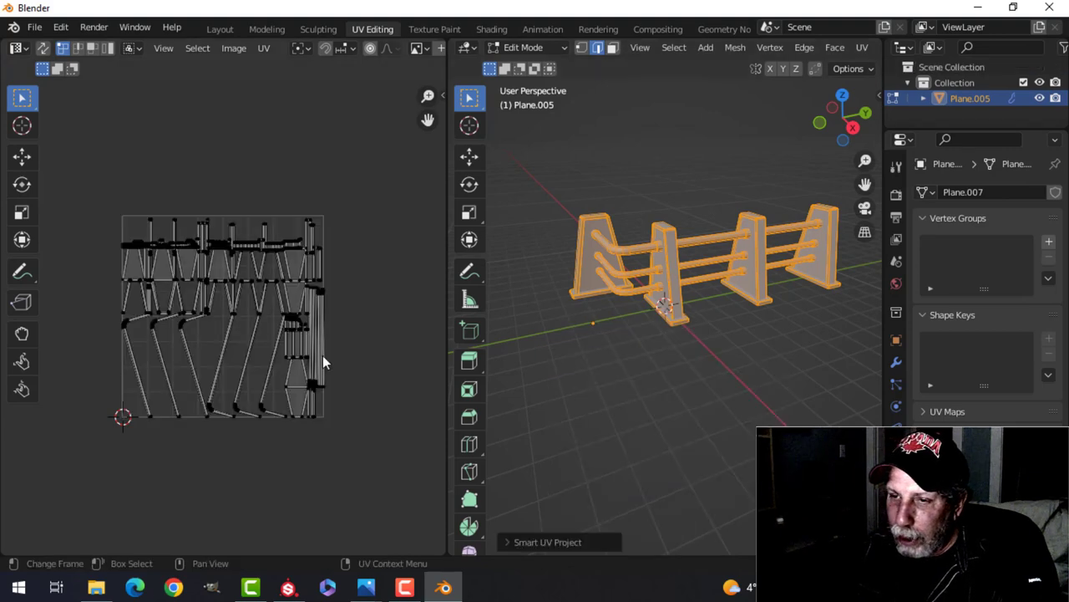
Pack all of the barrier's UV islands into a single tile with UVPackmaster3 and return to Object Mode
scroll(343, 343, up, 3)
scroll(347, 335, down, 2)
scroll(369, 300, up, 1)
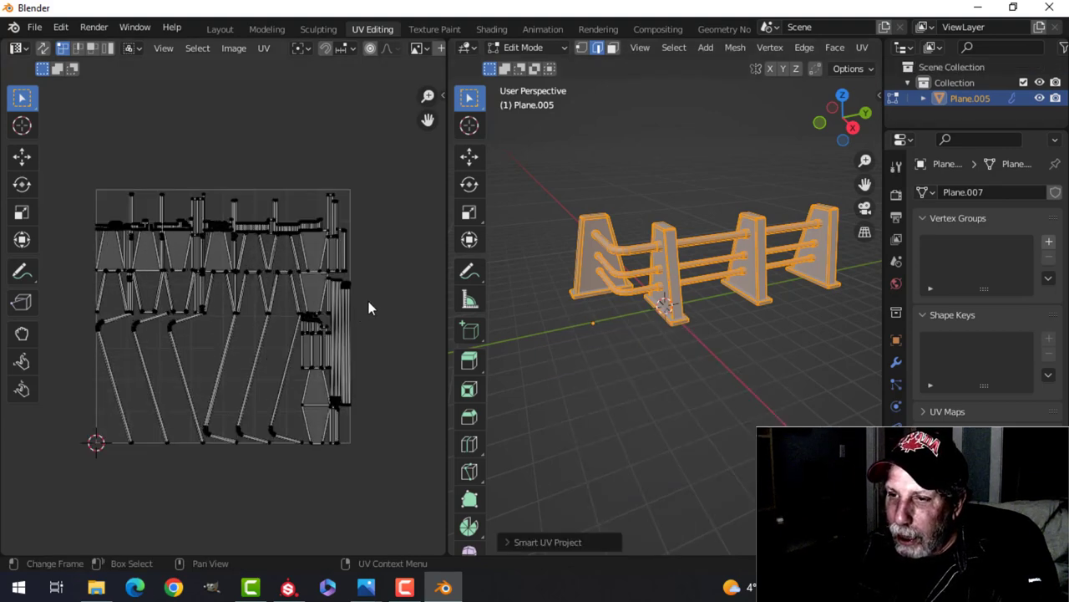
key(a)
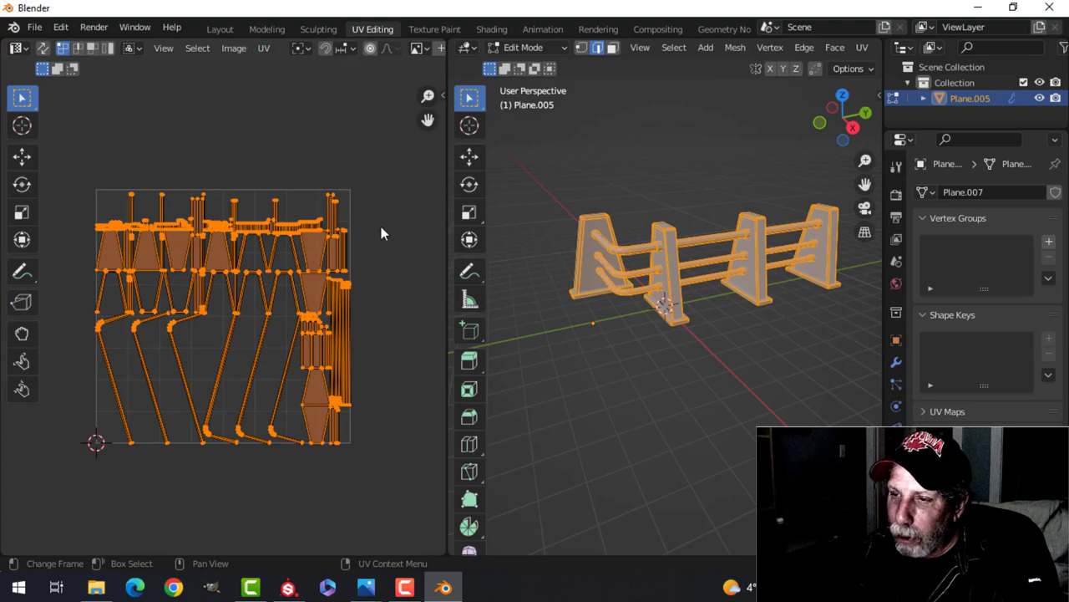
key(n)
click(435, 243)
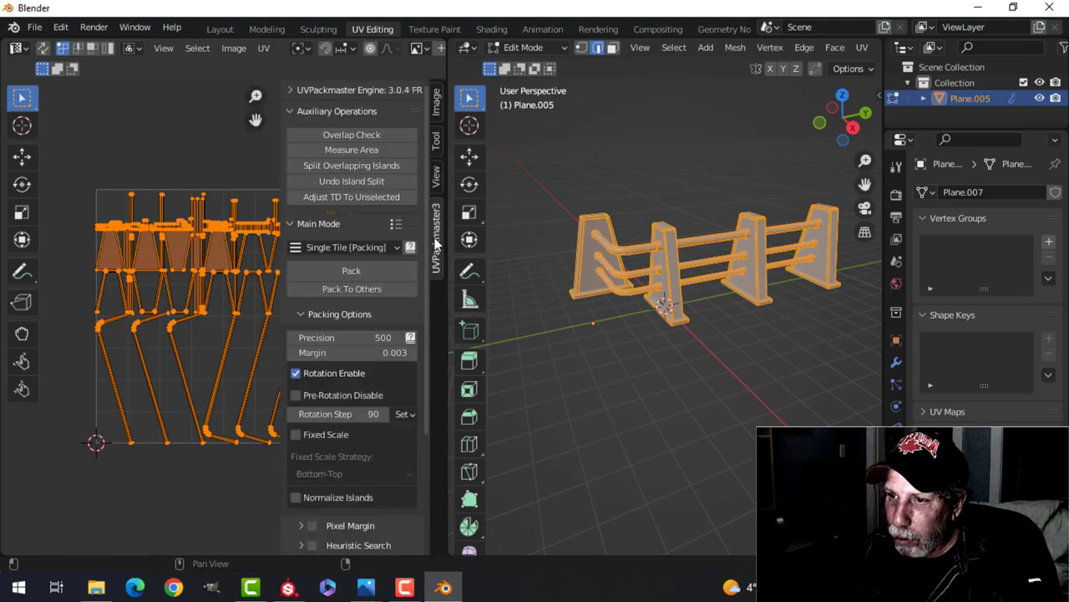
click(330, 270)
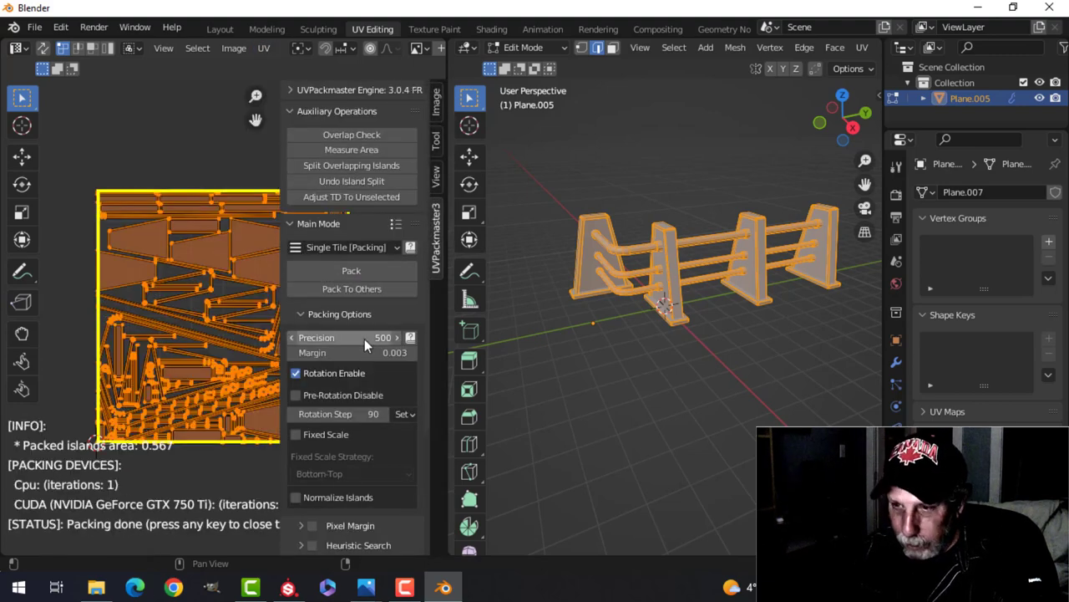
key(n)
scroll(382, 335, up, 1)
key(Tab)
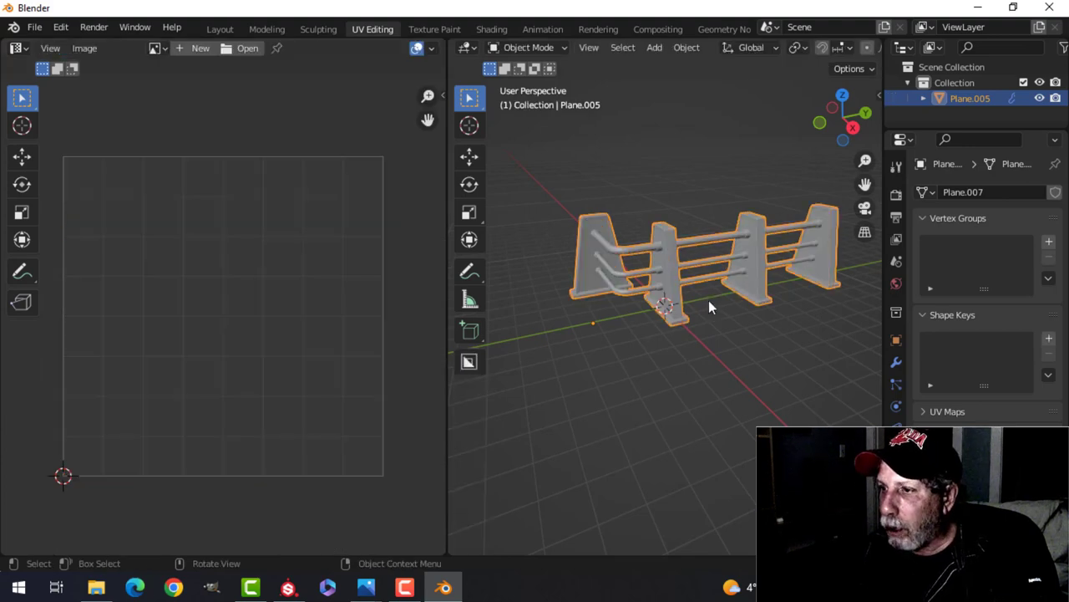
mouse_move(701, 302)
middle_down()
mouse_move(668, 298)
mouse_move(693, 293)
mouse_move(689, 313)
mouse_move(625, 310)
mouse_move(660, 322)
mouse_move(580, 284)
middle_up()
scroll(659, 313, up, 3)
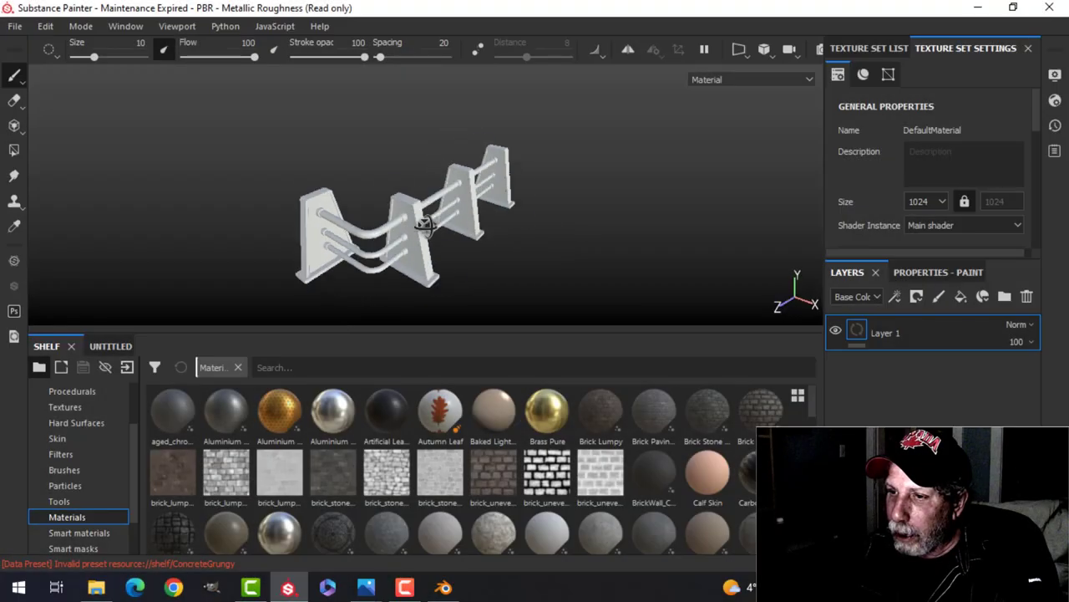
In Substance Painter, bake the barrier's mesh maps at an output size of 2048, leaving out the ID map
alt+drag(425, 225, 401, 215)
scroll(455, 234, up, 4)
alt+middle_drag(450, 239, 473, 186)
alt+drag(472, 186, 544, 203)
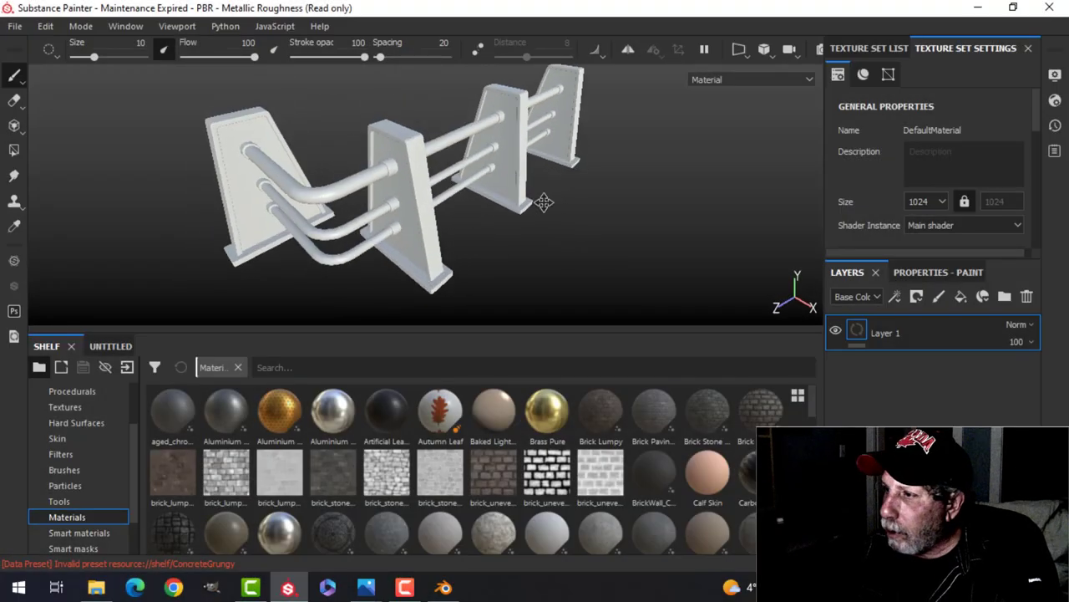
alt+middle_drag(544, 202, 542, 208)
drag(1034, 102, 1025, 177)
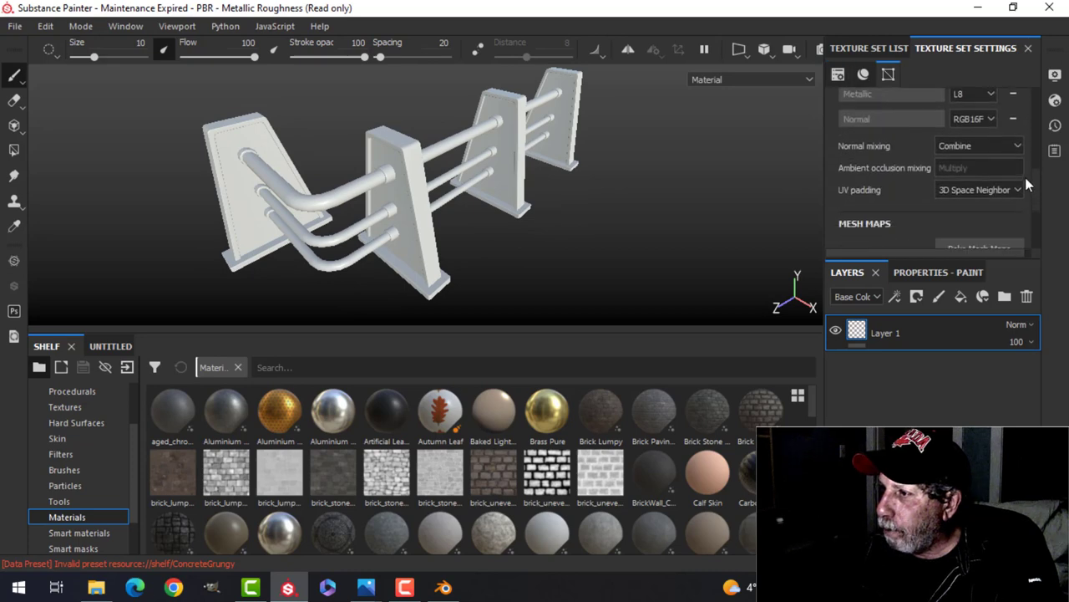
click(971, 245)
click(537, 75)
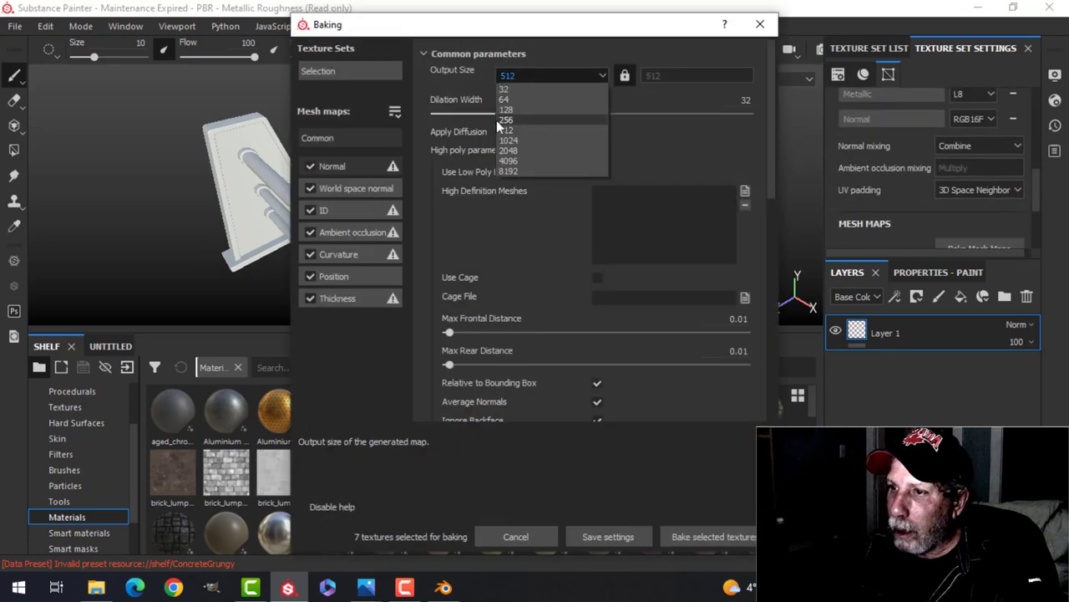
click(516, 150)
click(310, 210)
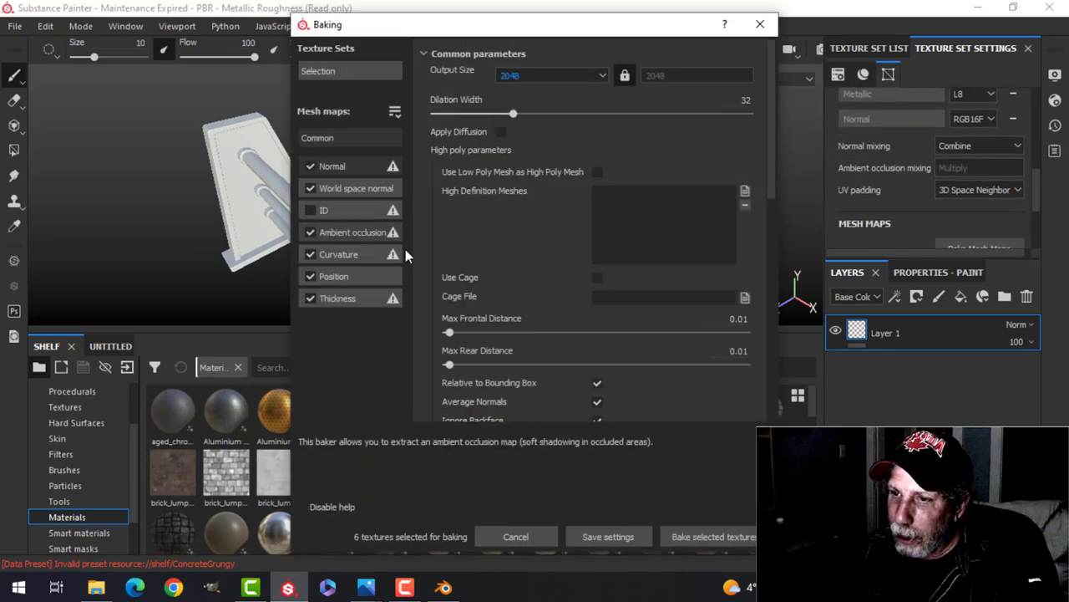
click(706, 536)
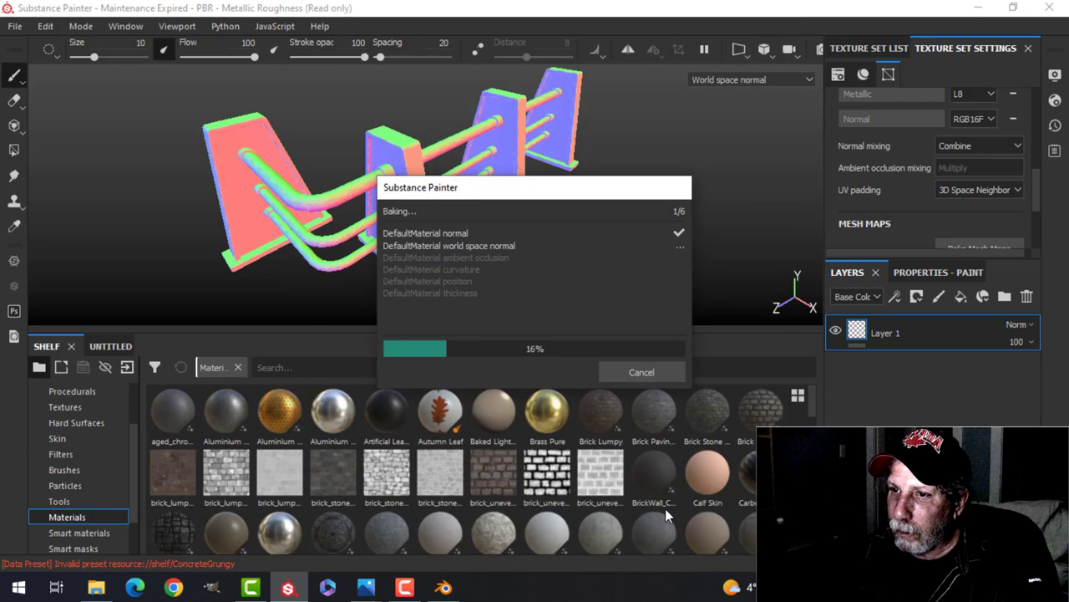
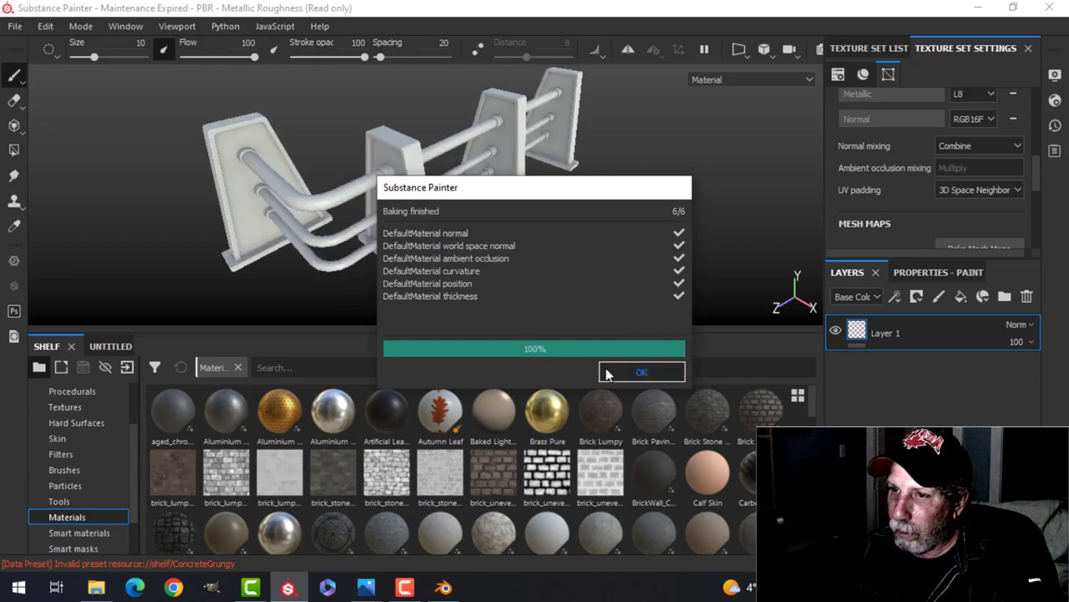
click(606, 372)
Replace the default paint layer with a fill layer and add a MatFinish Rough filter to it
alt+drag(468, 275, 456, 250)
key(Delete)
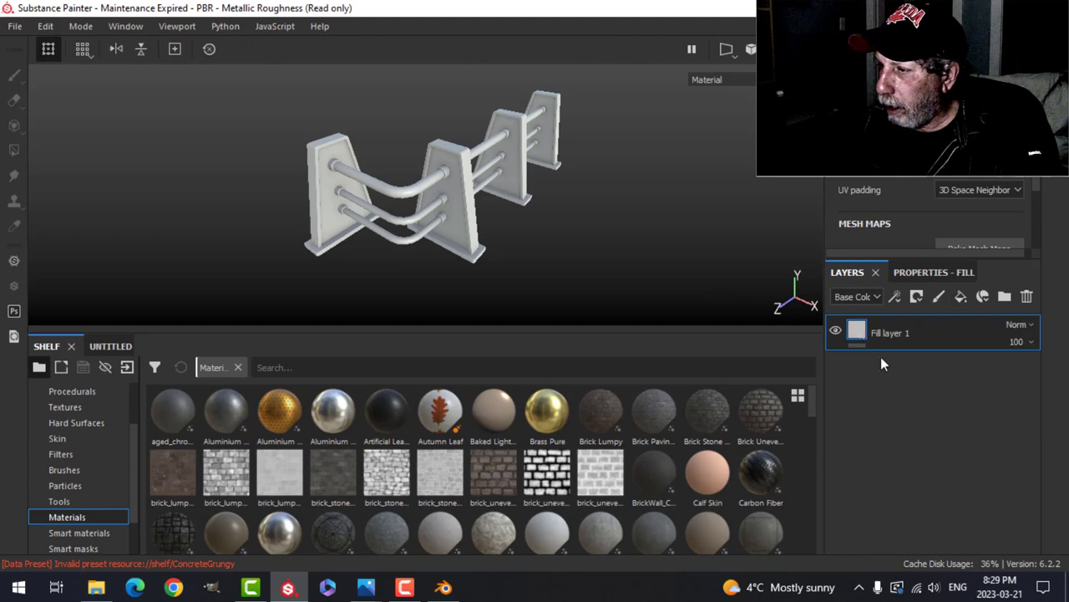
click(896, 298)
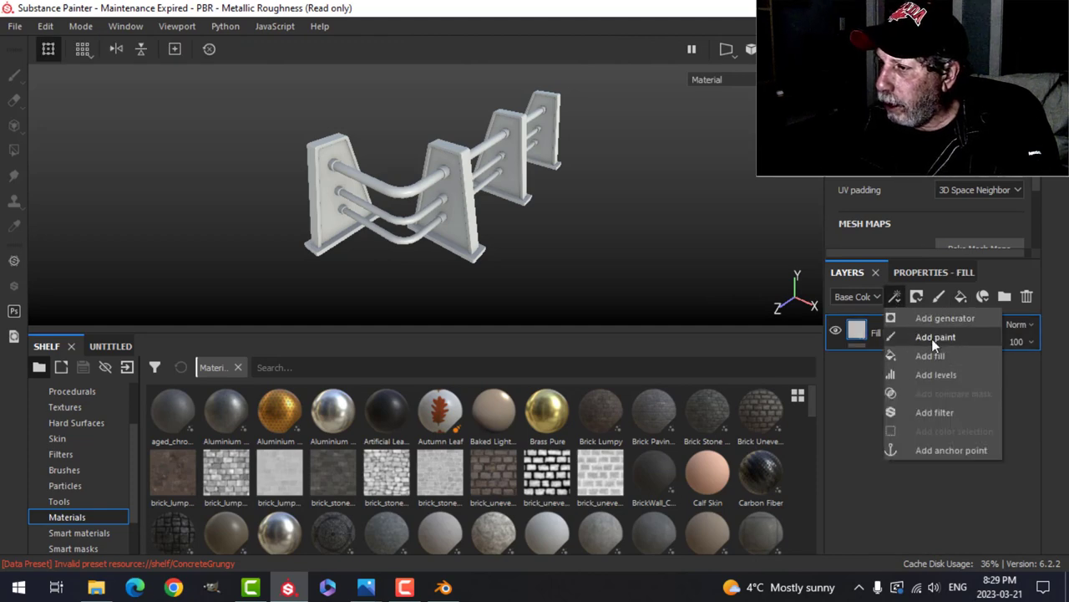
click(934, 411)
click(916, 273)
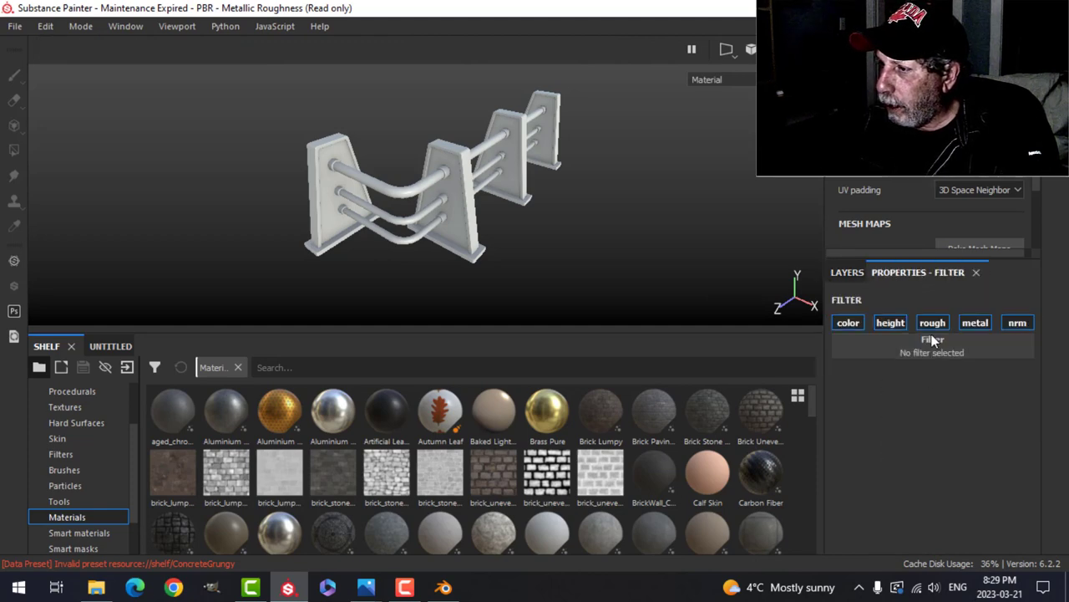
click(929, 339)
scroll(969, 453, down, 3)
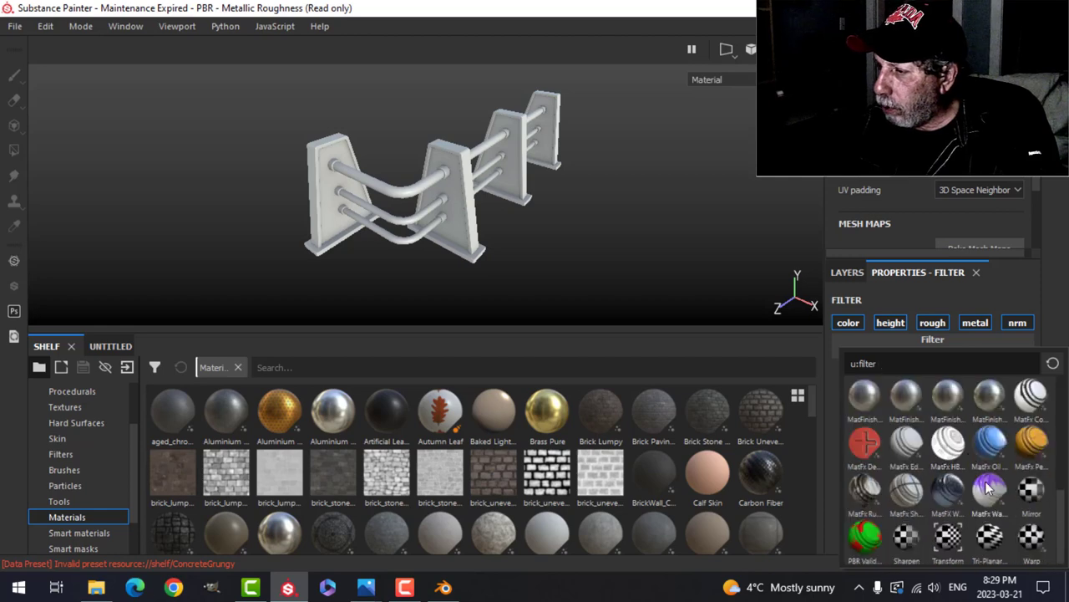
click(988, 402)
Set the MatFinish Rough filter's Brushing Intensity to 0.33
scroll(605, 206, up, 3)
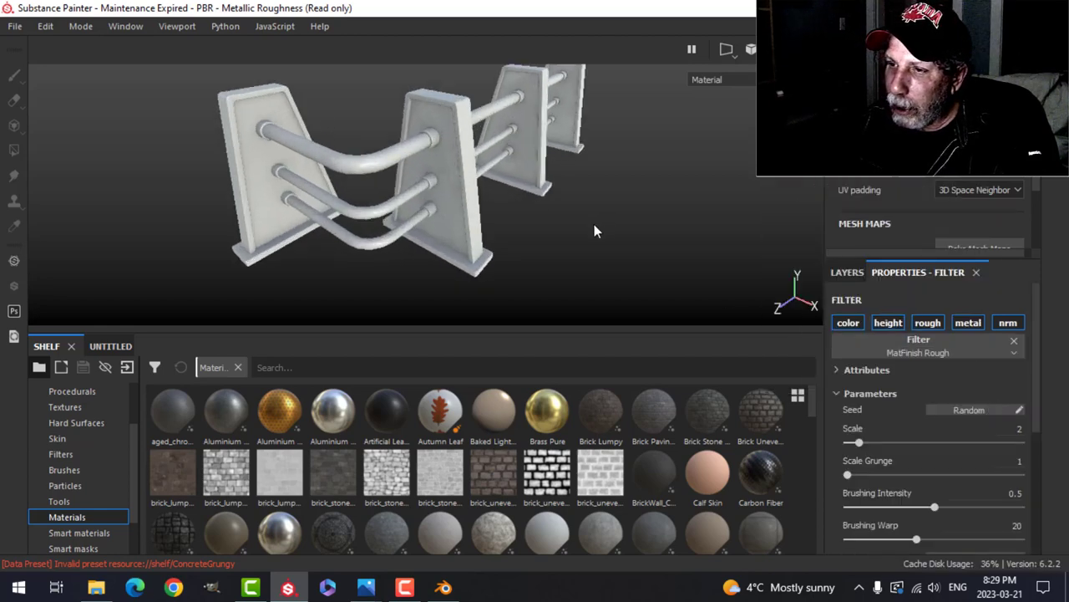
scroll(589, 225, up, 3)
alt+drag(722, 312, 737, 286)
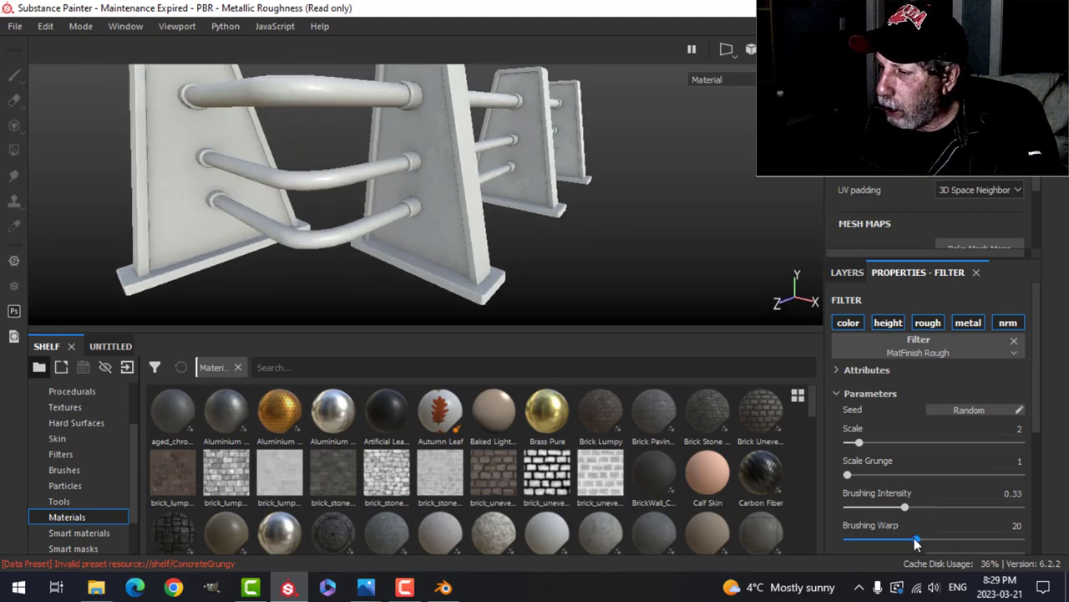
Set the fill layer's base color to a dark grayish green, RGB 0.049, 0.059, 0.042
click(857, 275)
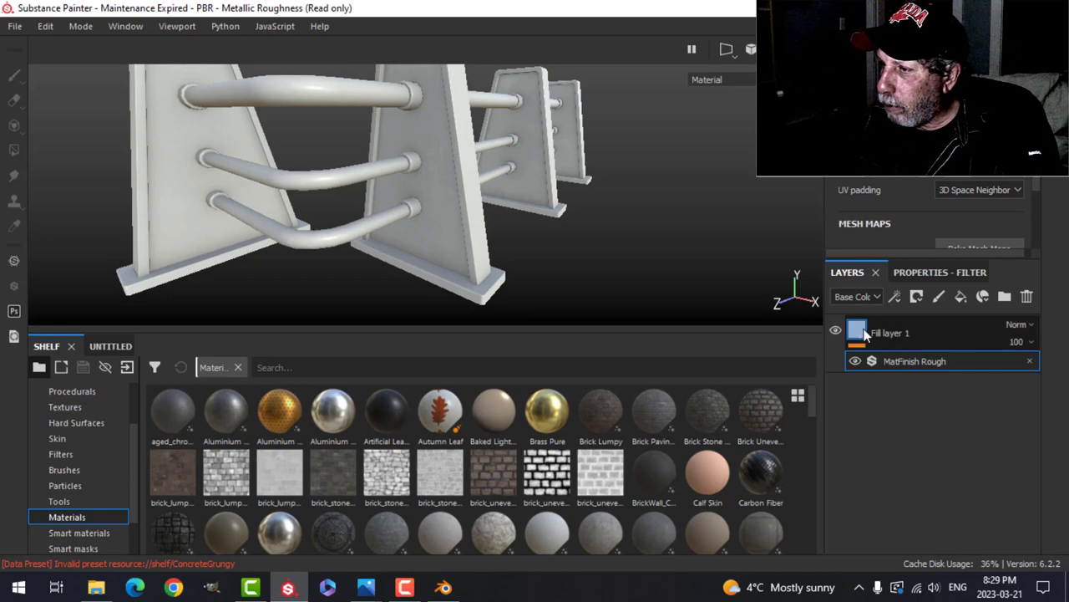
click(864, 332)
click(910, 275)
scroll(895, 518, down, 5)
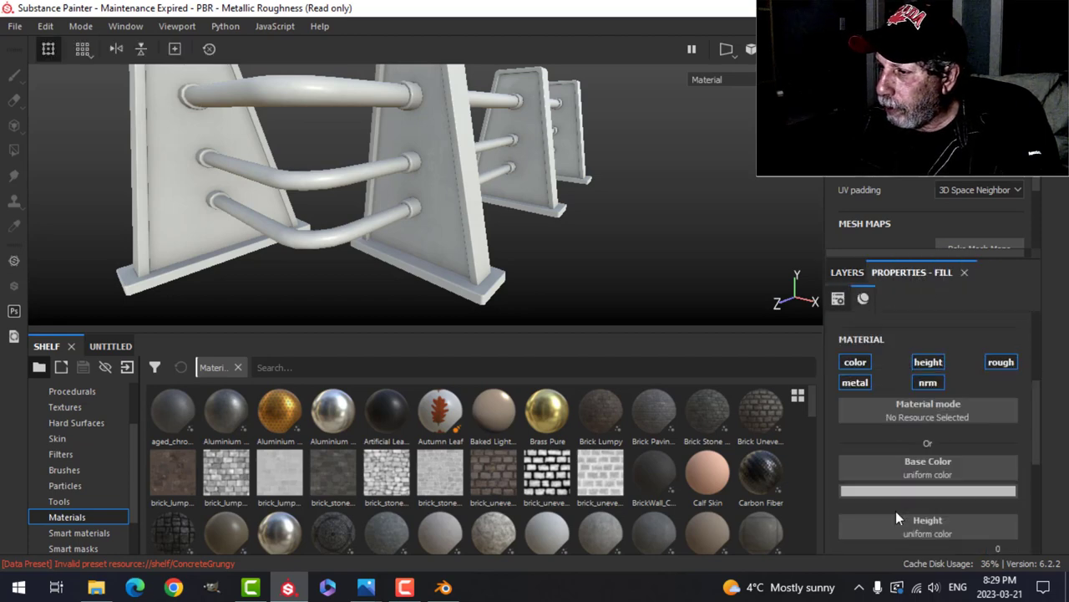
click(896, 491)
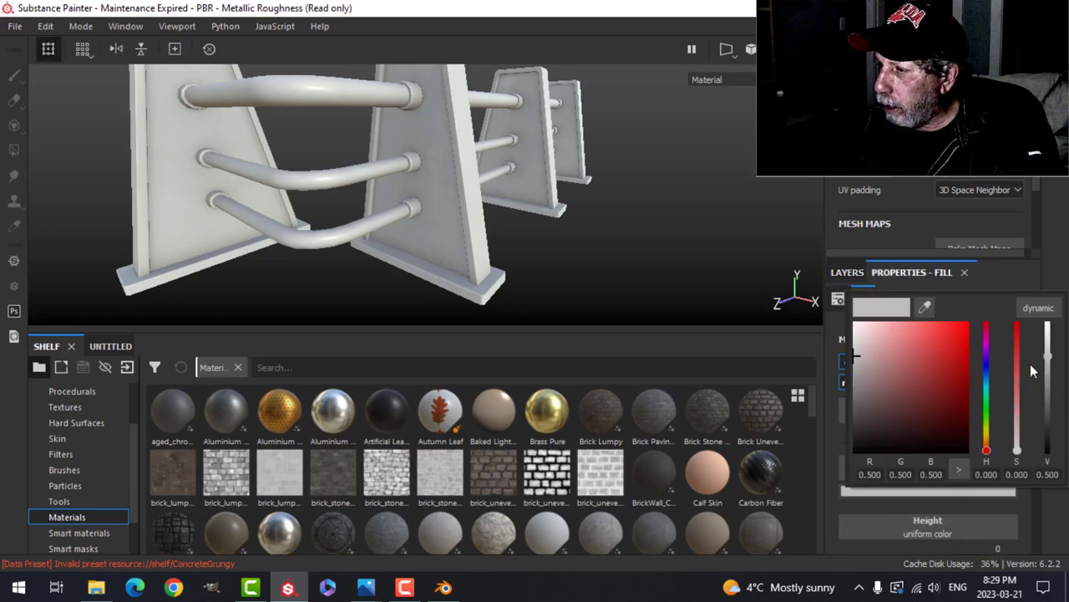
drag(987, 453, 884, 415)
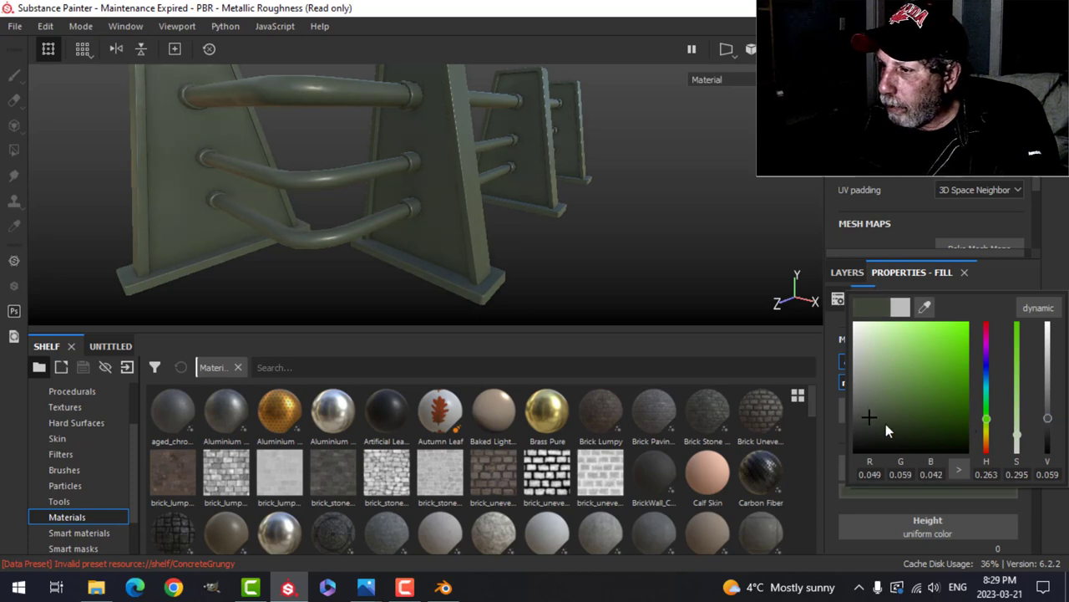
click(850, 274)
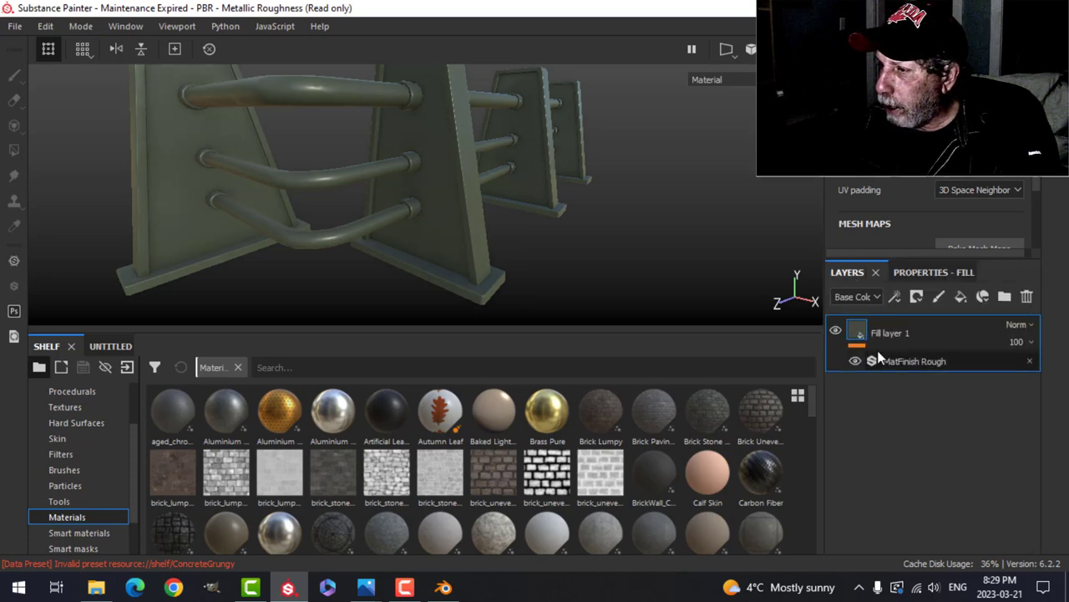
click(924, 270)
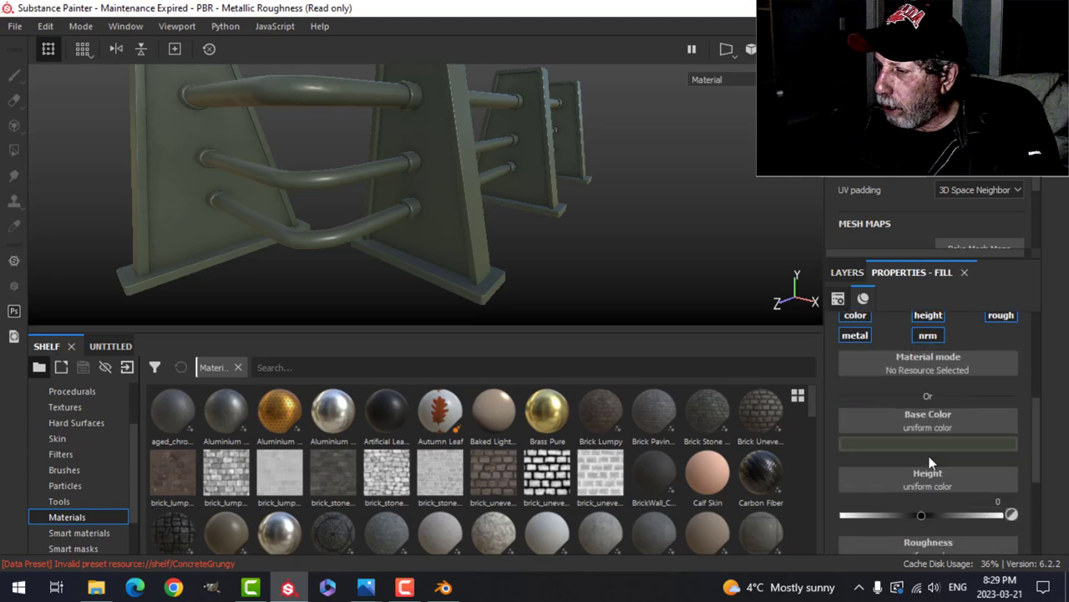
Set the fill layer's roughness to about 0.49
scroll(927, 463, down, 3)
drag(886, 442, 928, 444)
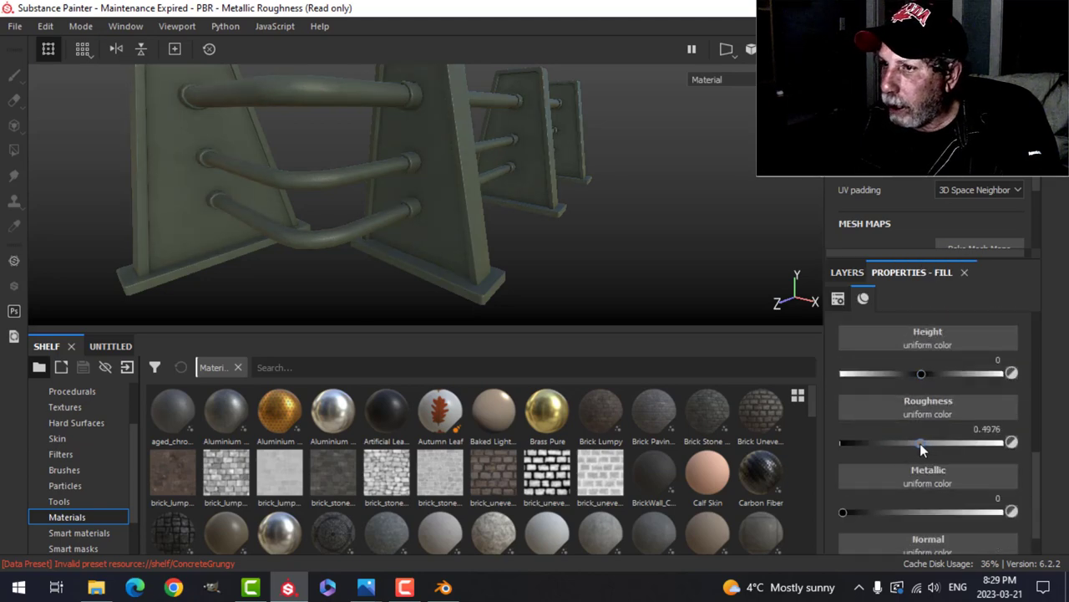
alt+drag(514, 90, 524, 168)
scroll(491, 182, up, 3)
Desaturate the fill layer's base color slightly to RGB 0.048, 0.054, 0.044
click(842, 274)
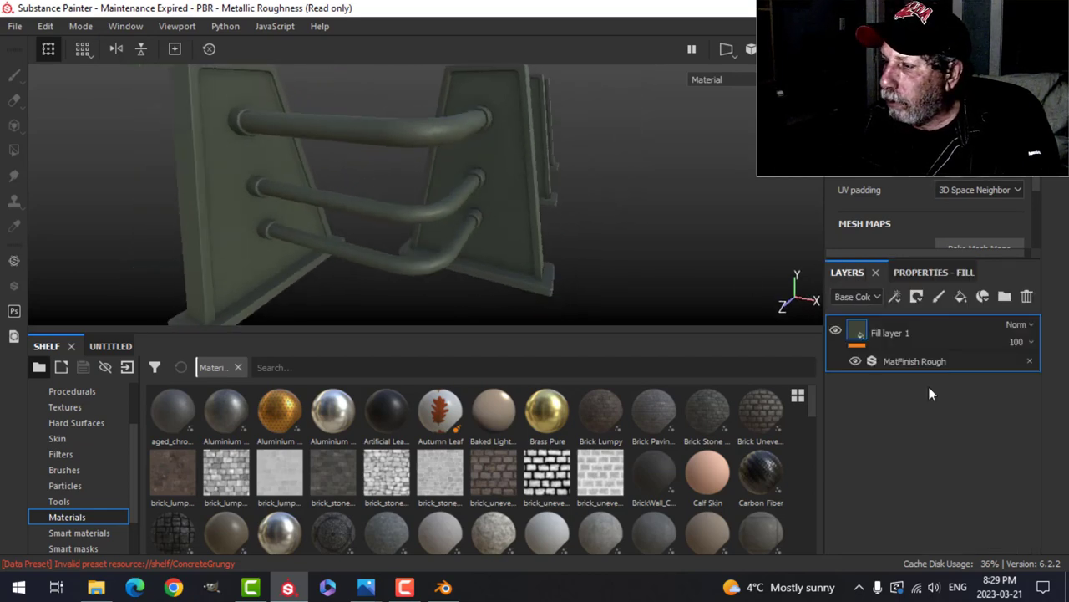
click(859, 333)
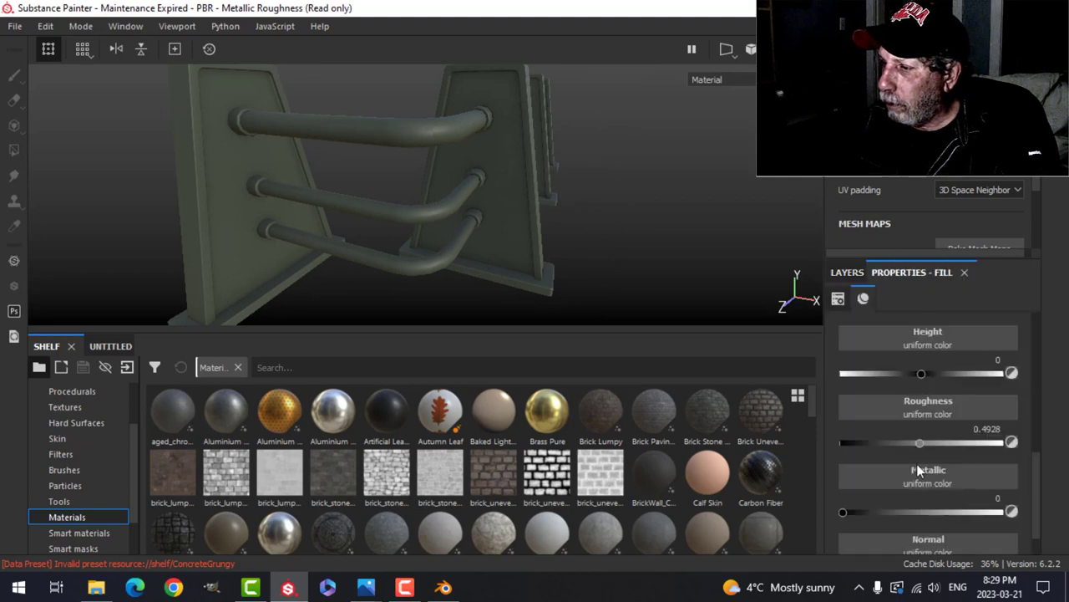
scroll(919, 352, up, 2)
click(924, 397)
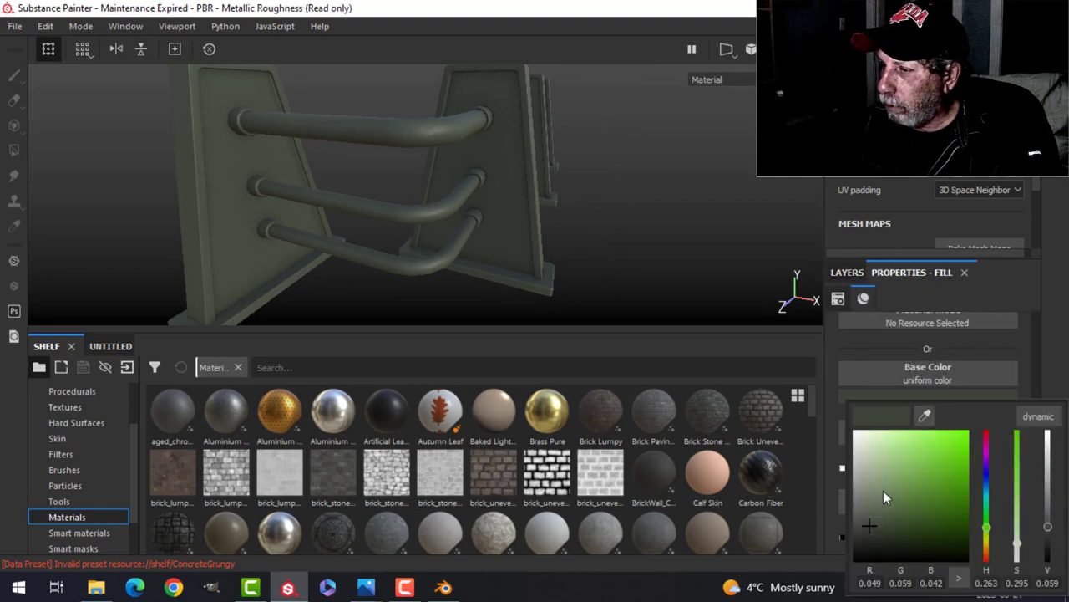
click(864, 527)
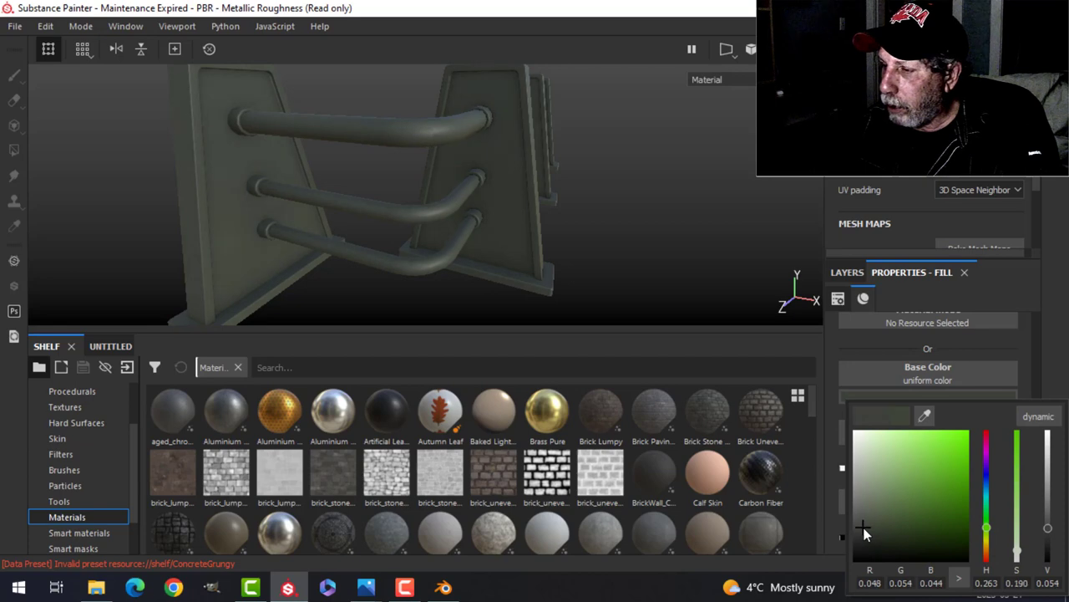
alt+drag(652, 272, 534, 243)
Rename the fill layer as "outer base"
click(878, 274)
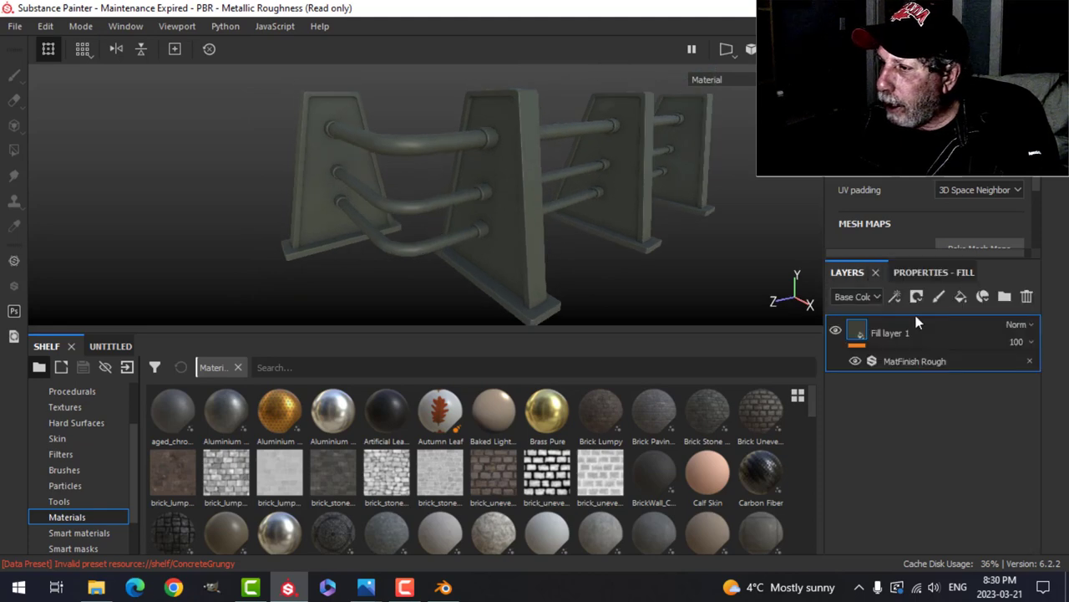
double_click(890, 335)
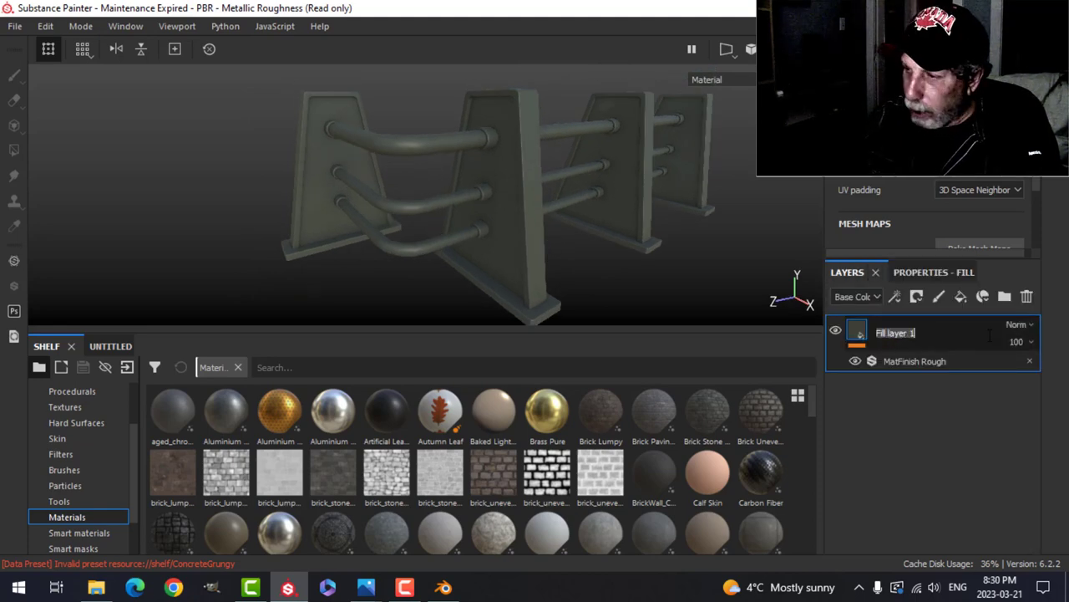
text(outer base)
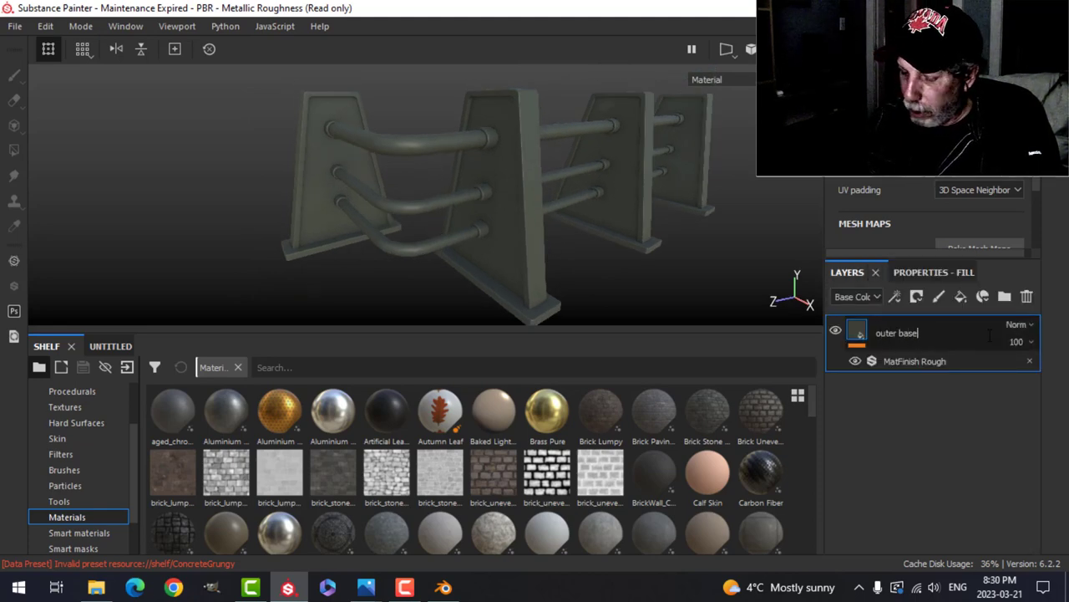
key(Return)
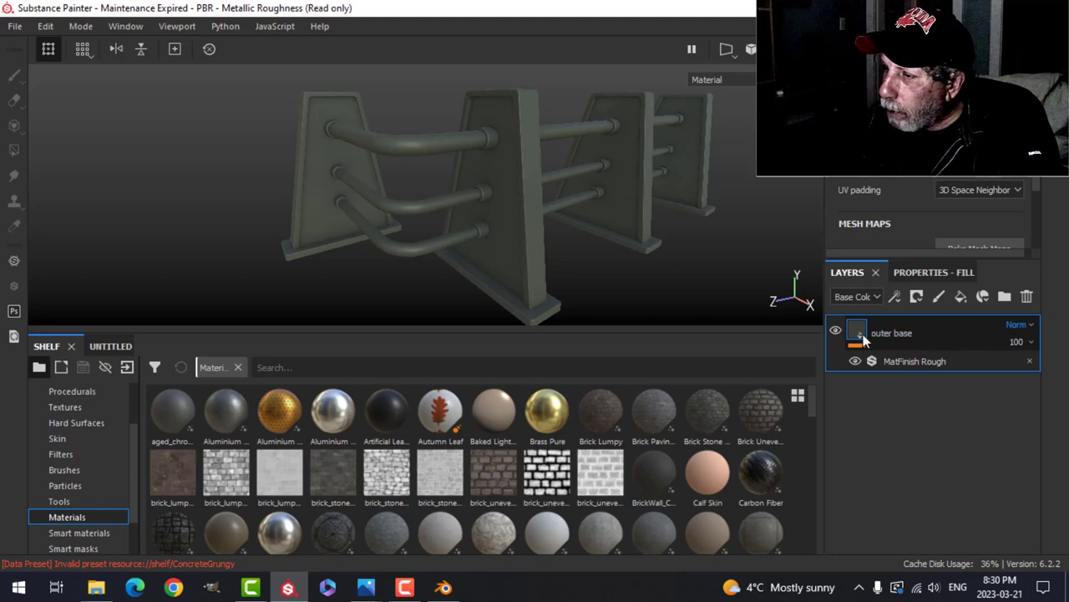
Duplicate the outer base layer and lighten the copy's base color to RGB 0.062, 0.070, 0.057
right_click(865, 338)
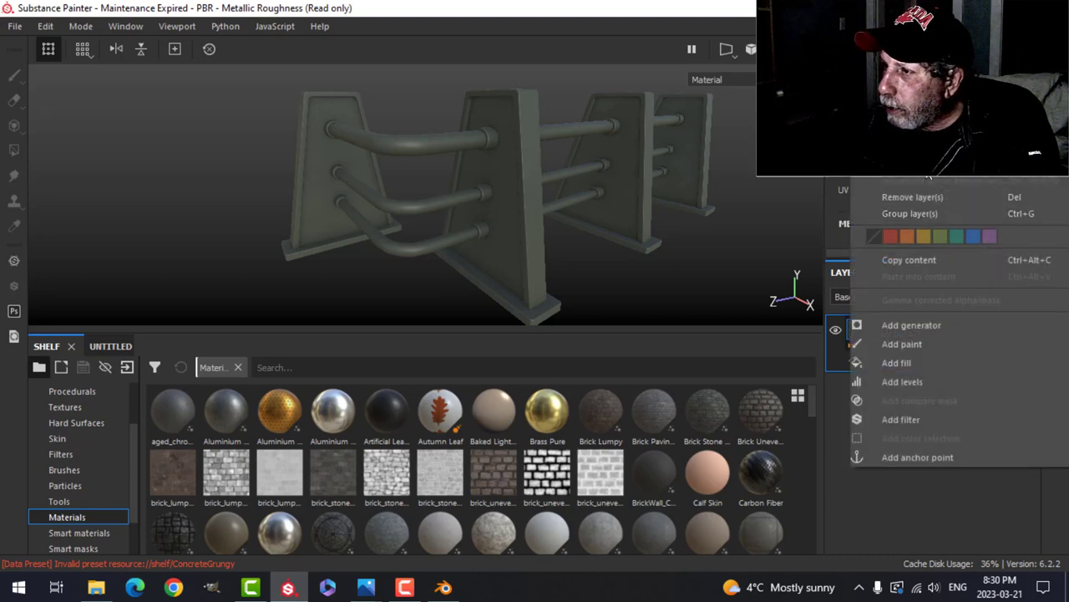
click(927, 178)
click(914, 275)
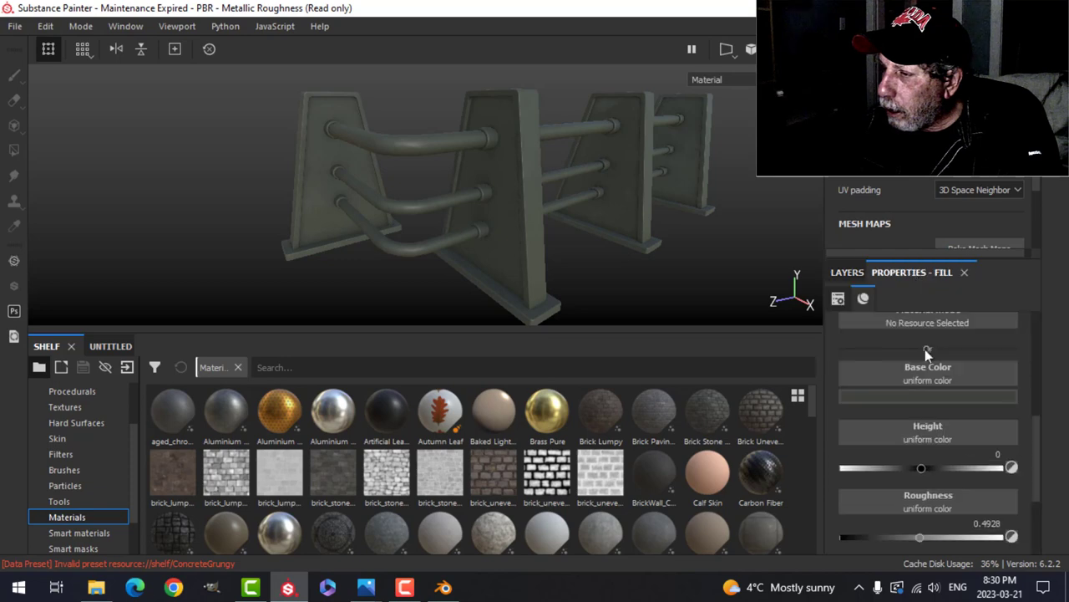
click(948, 386)
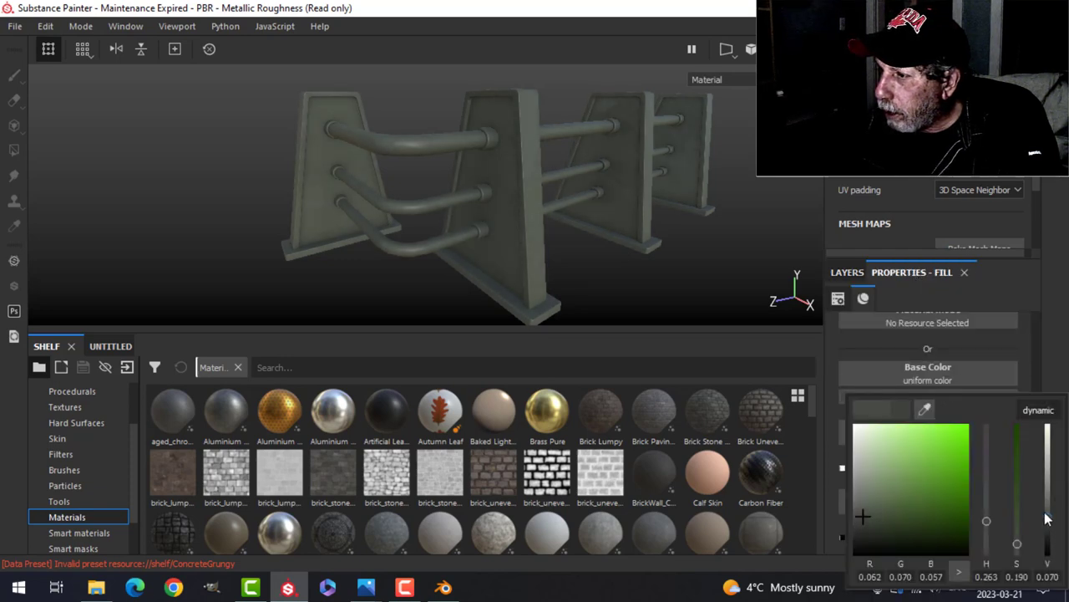
Add a black mask to the copied outer base layer
click(852, 280)
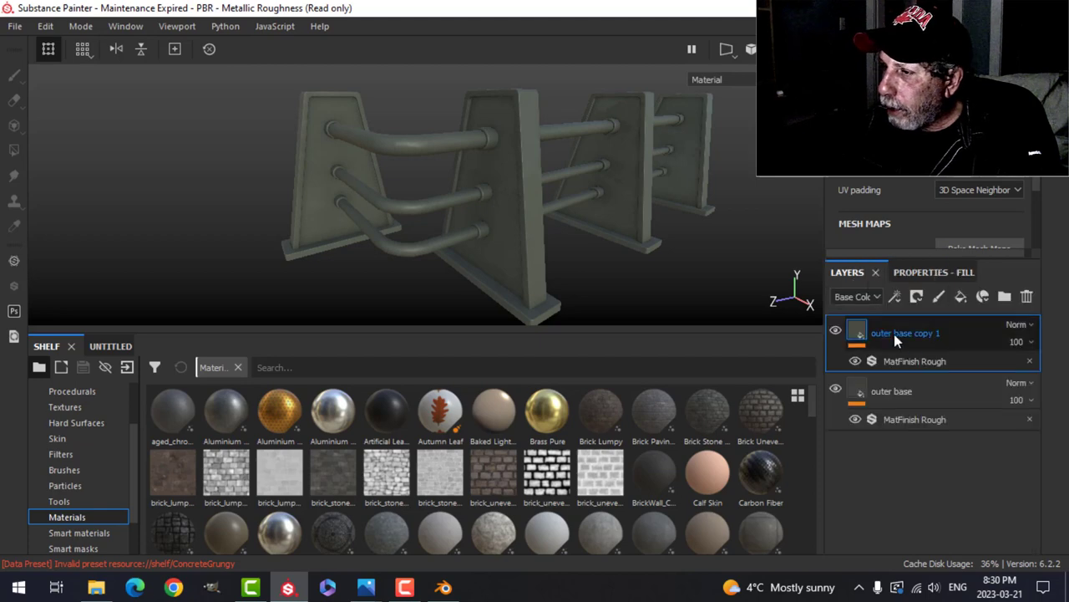
click(916, 297)
click(932, 333)
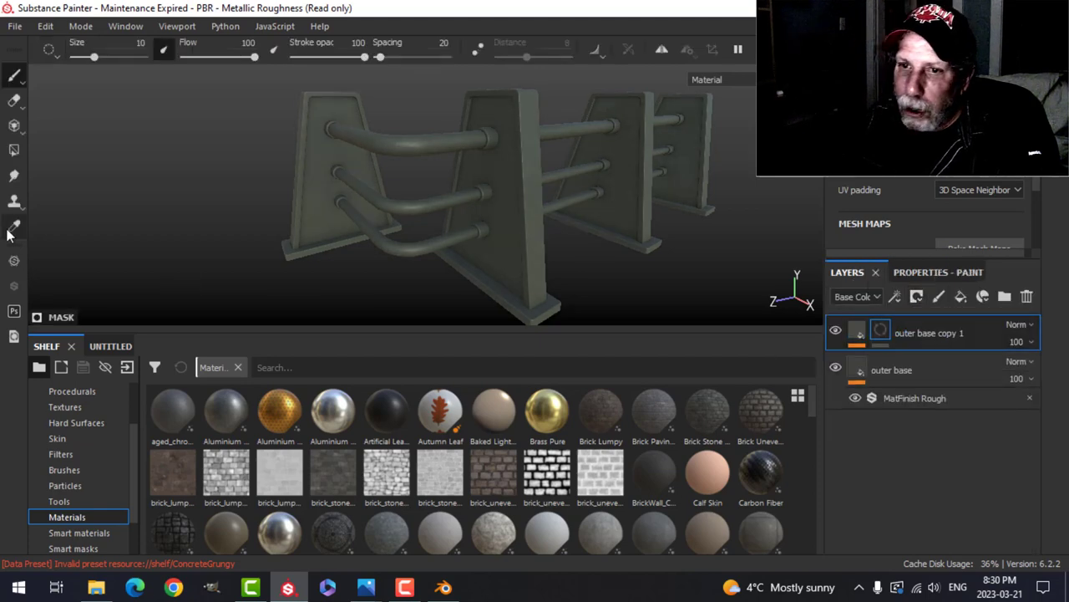
Reveal the copied layer on the recessed inner panels of the barrier posts by filling their faces white in the mask with Polygon Fill
click(14, 150)
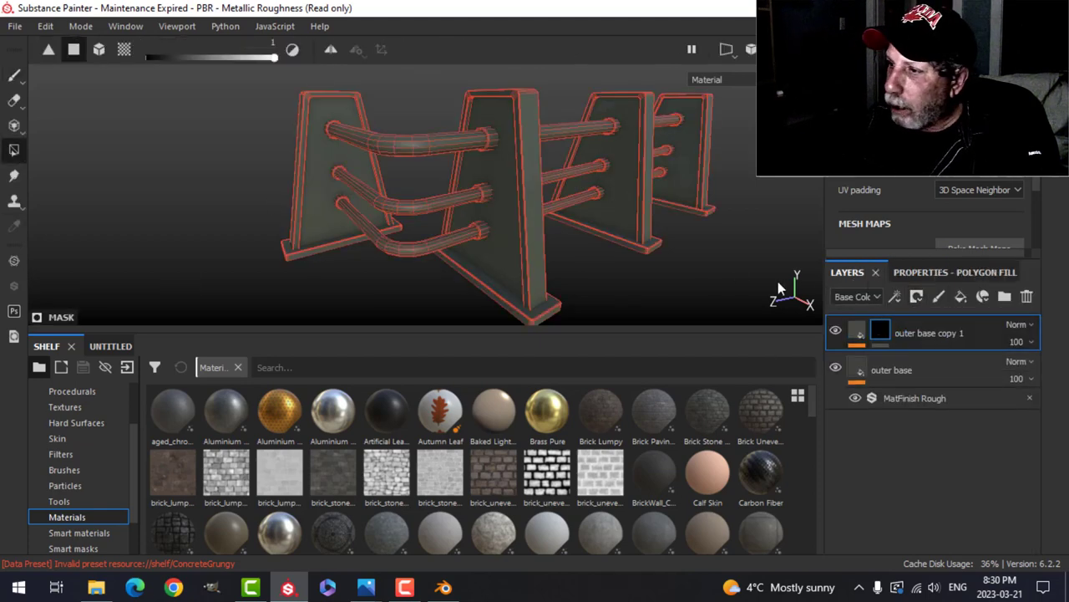
click(919, 274)
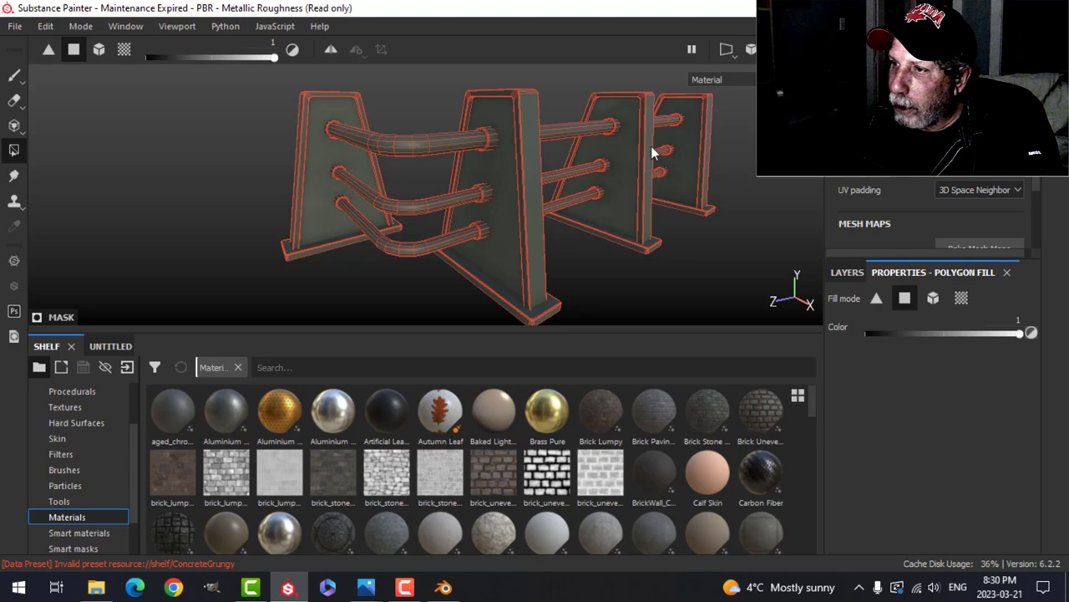
alt+drag(712, 182, 488, 207)
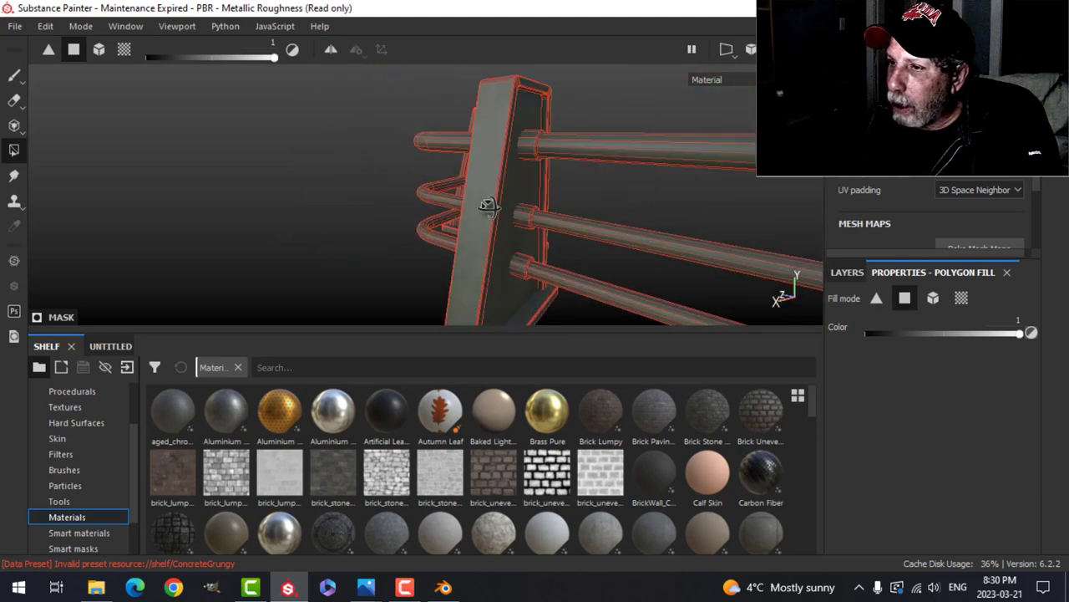
scroll(558, 228, down, 6)
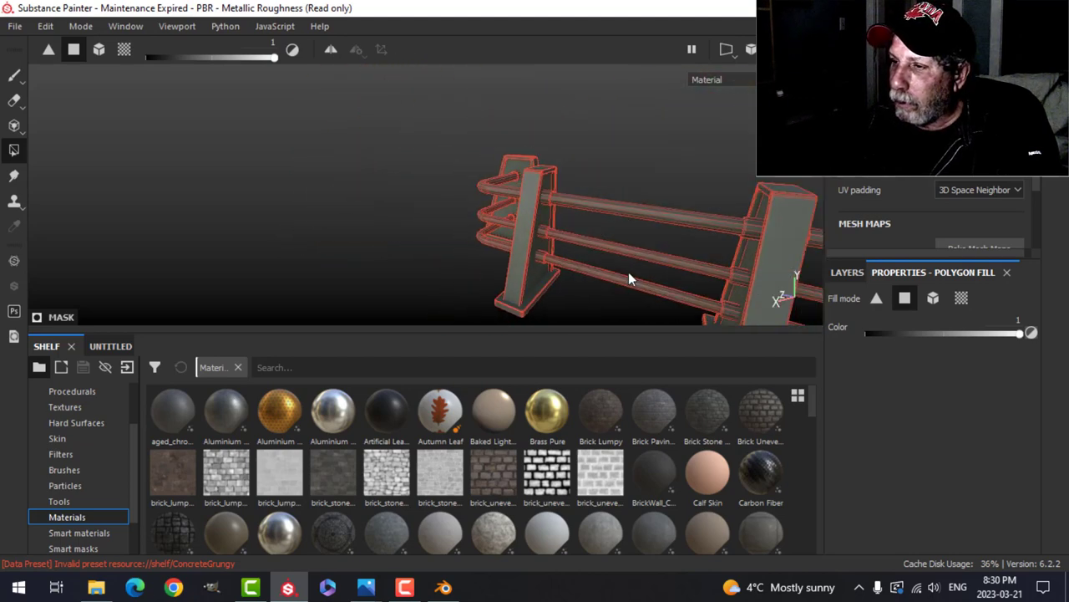
alt+middle_drag(700, 262, 706, 264)
alt+drag(705, 264, 553, 210)
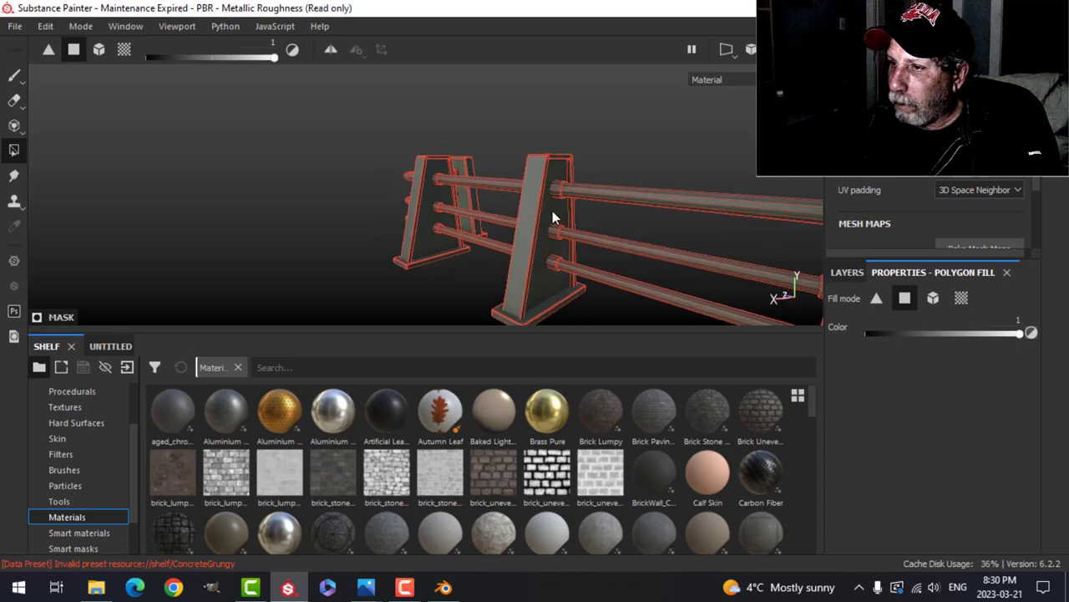
alt+drag(671, 299, 482, 229)
alt+drag(549, 208, 520, 195)
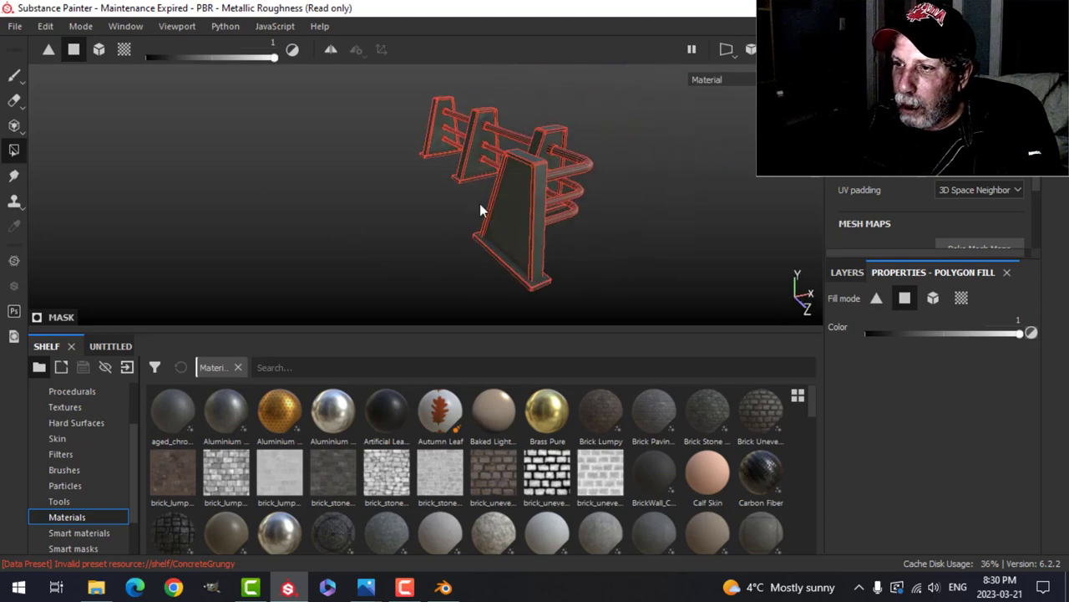
click(15, 76)
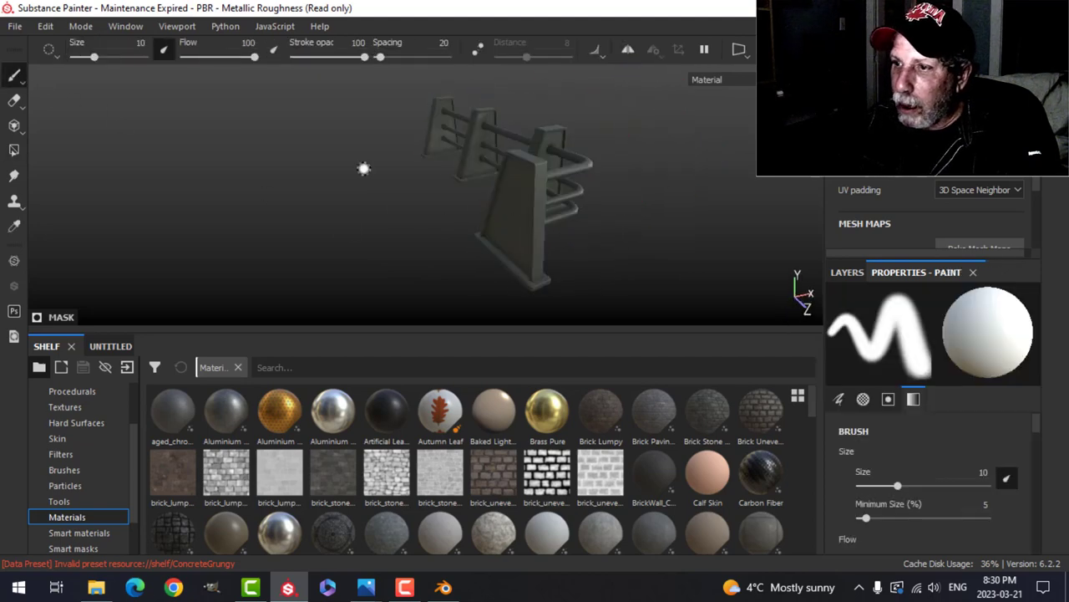
scroll(527, 228, up, 2)
alt+drag(576, 226, 506, 229)
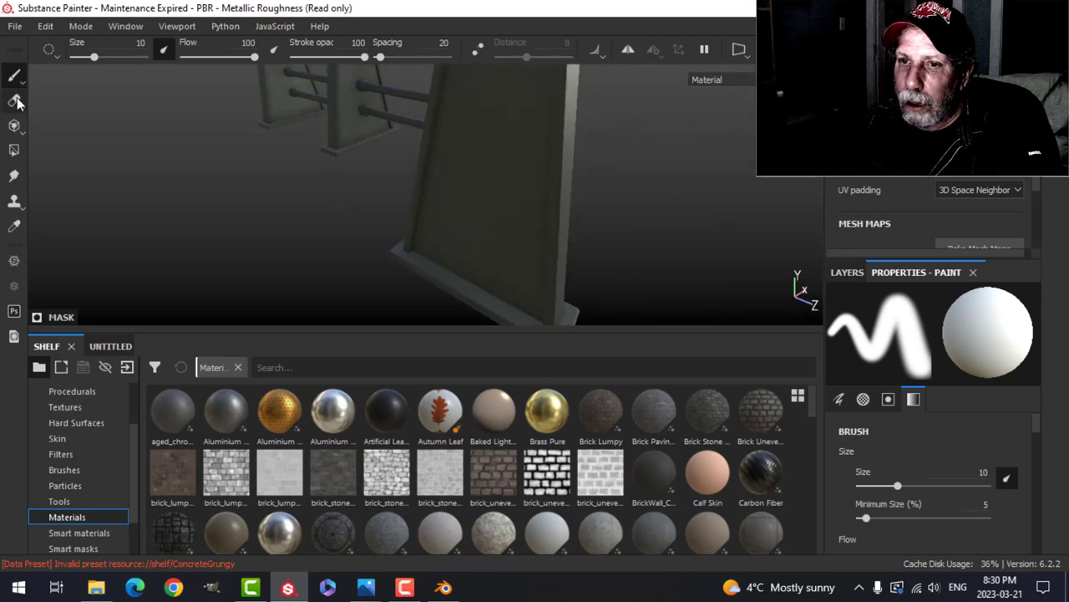
click(13, 149)
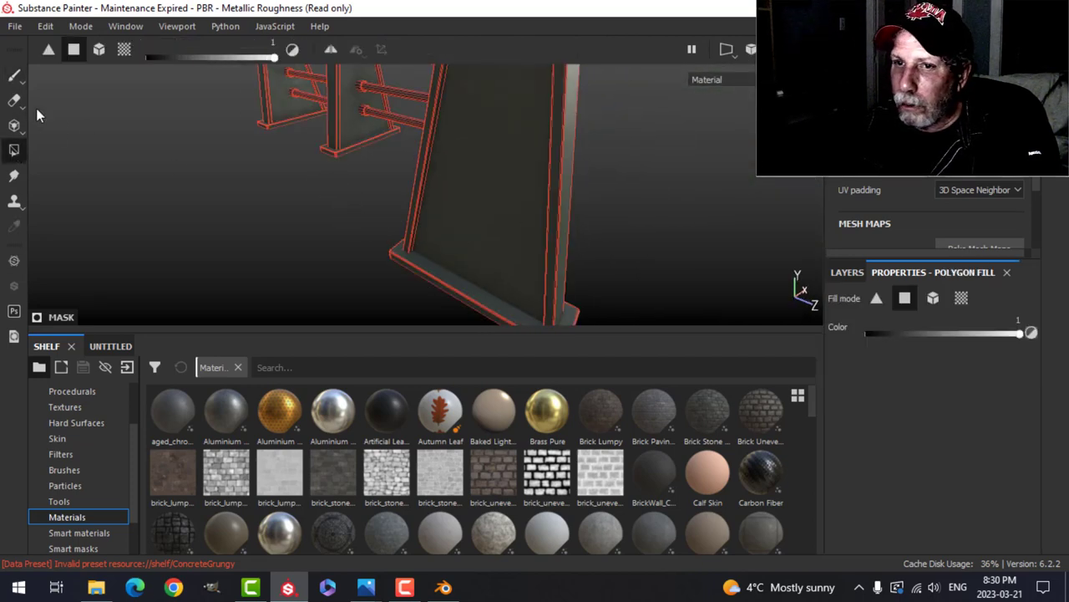
click(13, 75)
Lighten the base color of the masked copy so the inner panels stand out from the frames
click(847, 272)
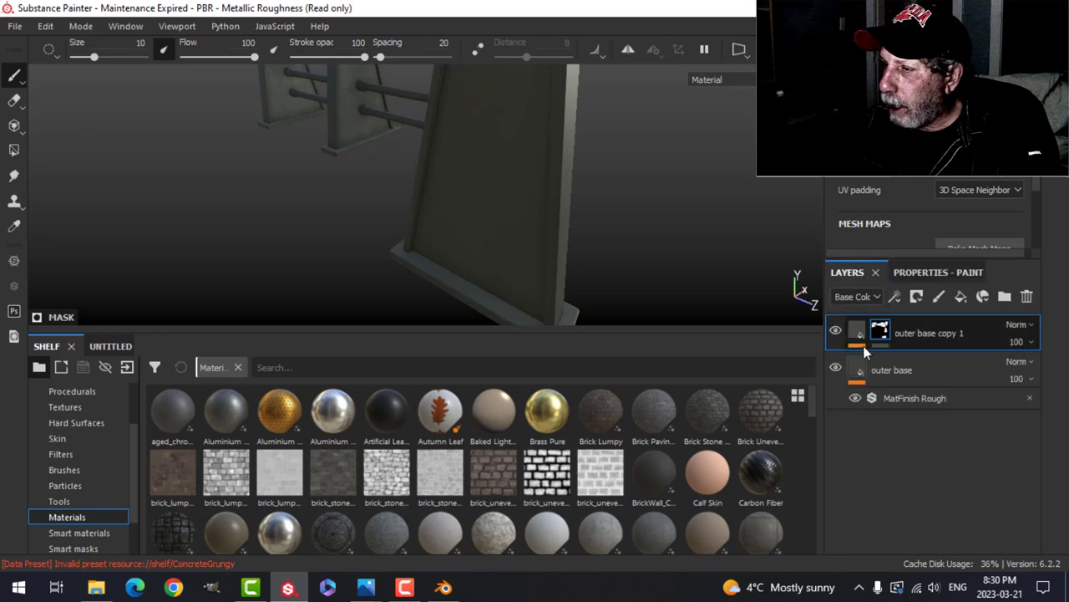
click(858, 335)
click(933, 276)
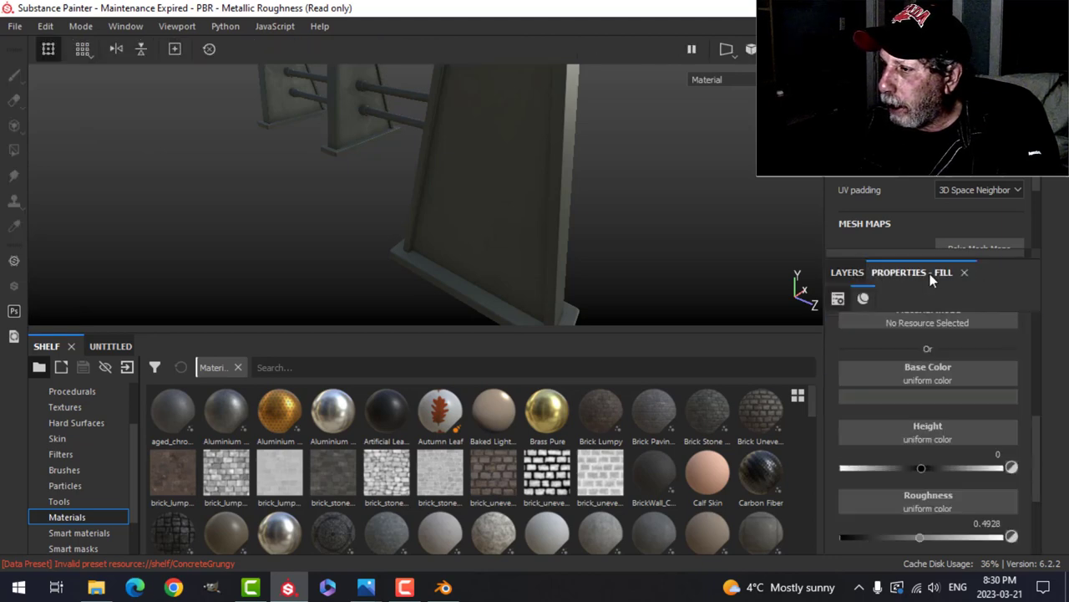
click(954, 397)
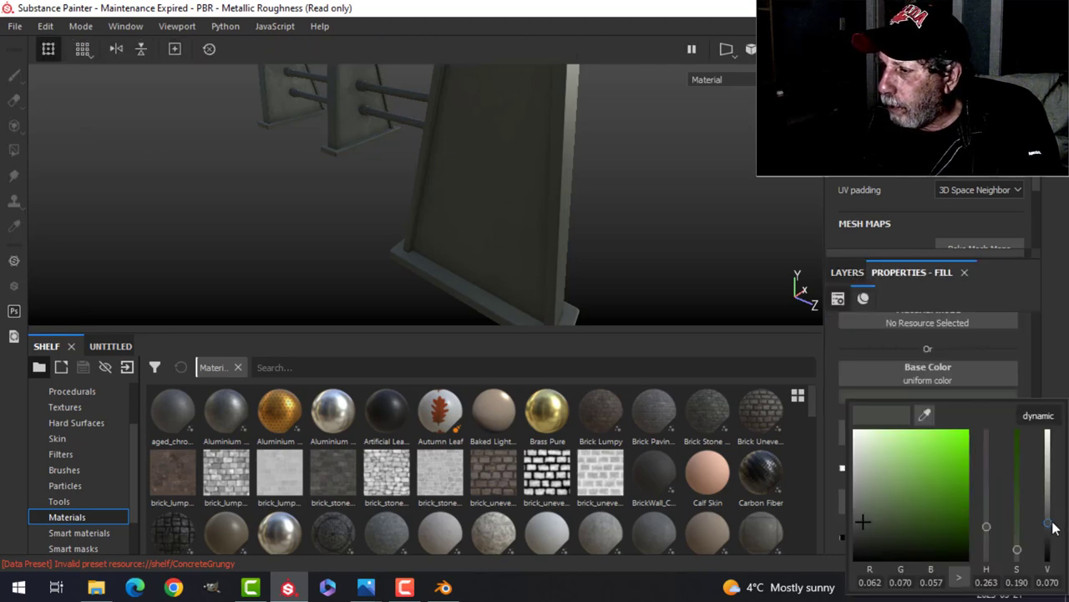
drag(1051, 521, 1050, 512)
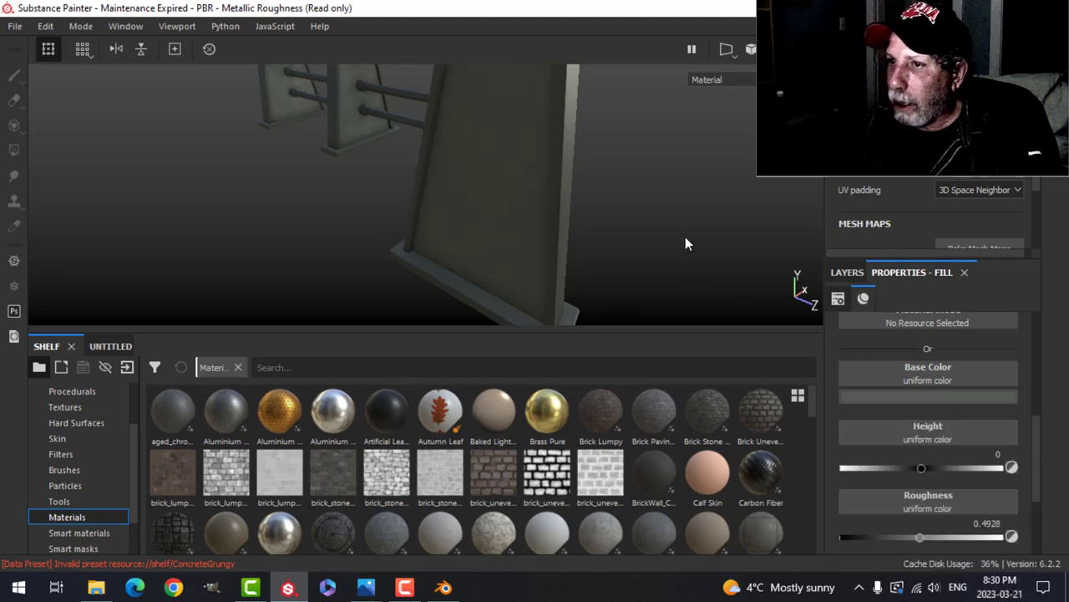
alt+drag(686, 237, 389, 237)
alt+middle_drag(631, 235, 466, 182)
alt+drag(466, 181, 568, 209)
scroll(470, 217, down, 5)
Rename the masked copy layer as "inner base"
click(848, 272)
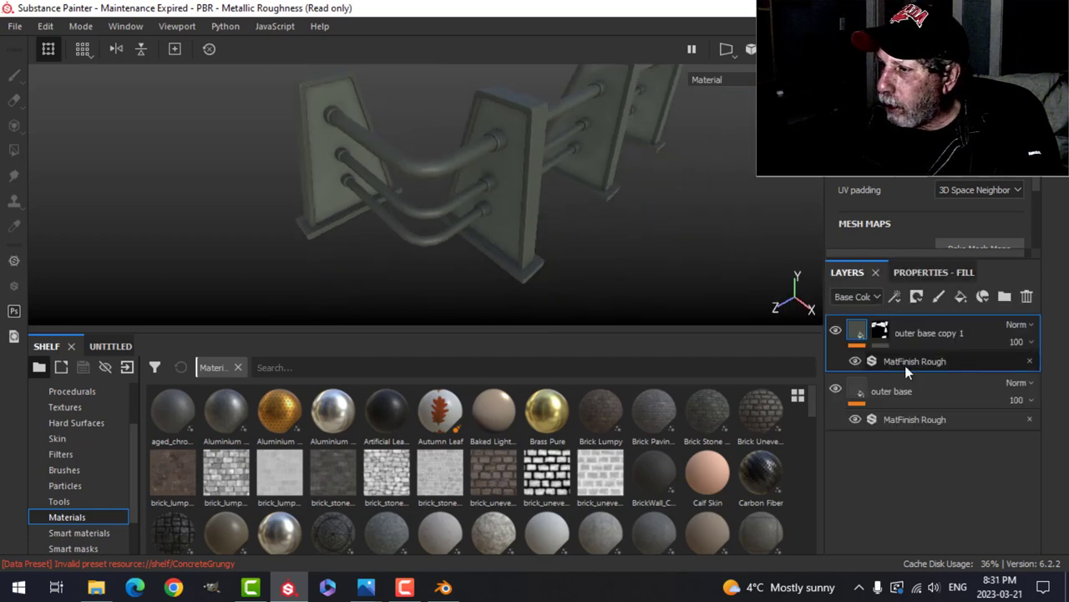
double_click(934, 333)
text(inner base)
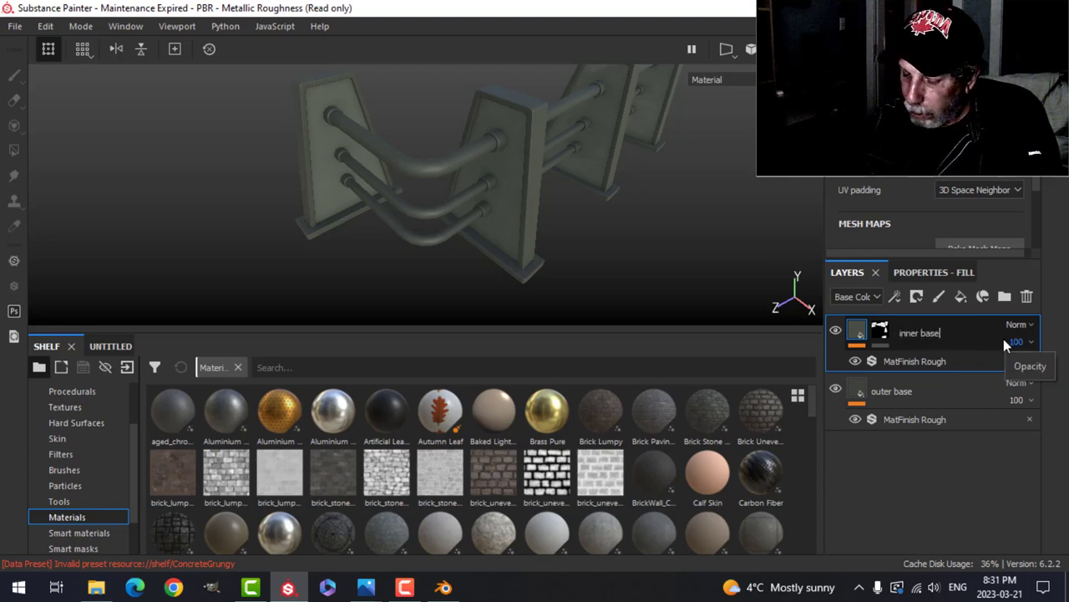
key(Return)
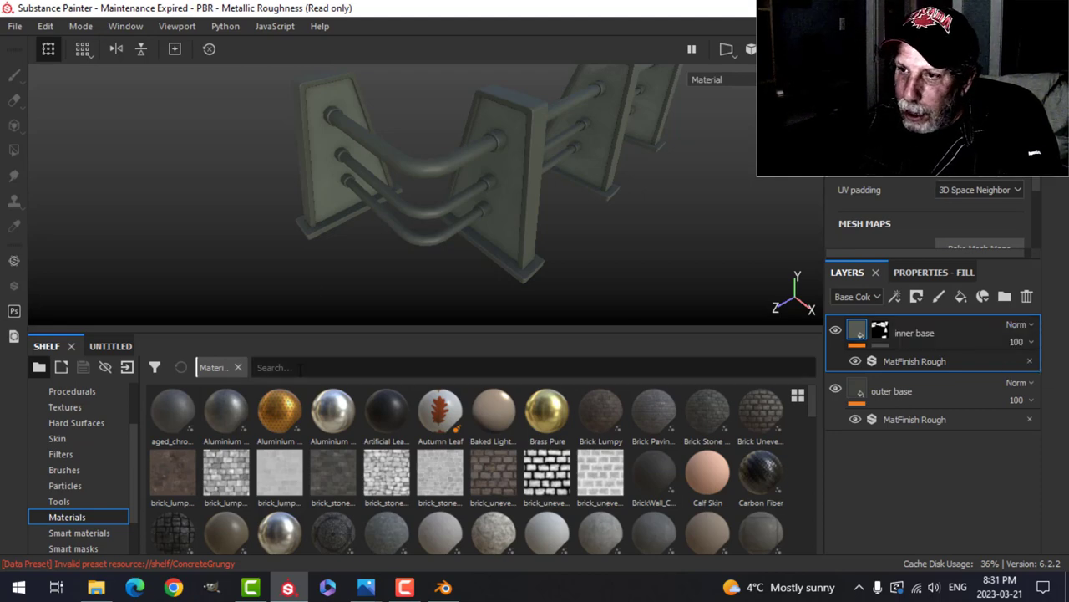
Search the materials for "pla" and add Plastic Matte Pure as a new layer above inner base
click(365, 360)
text(pla)
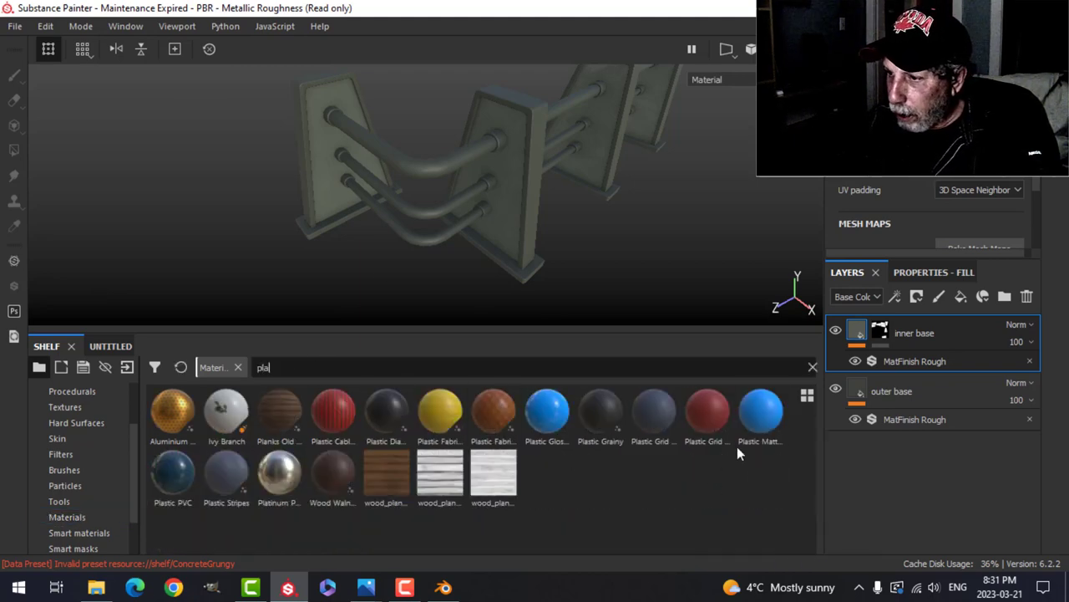
drag(759, 410, 887, 316)
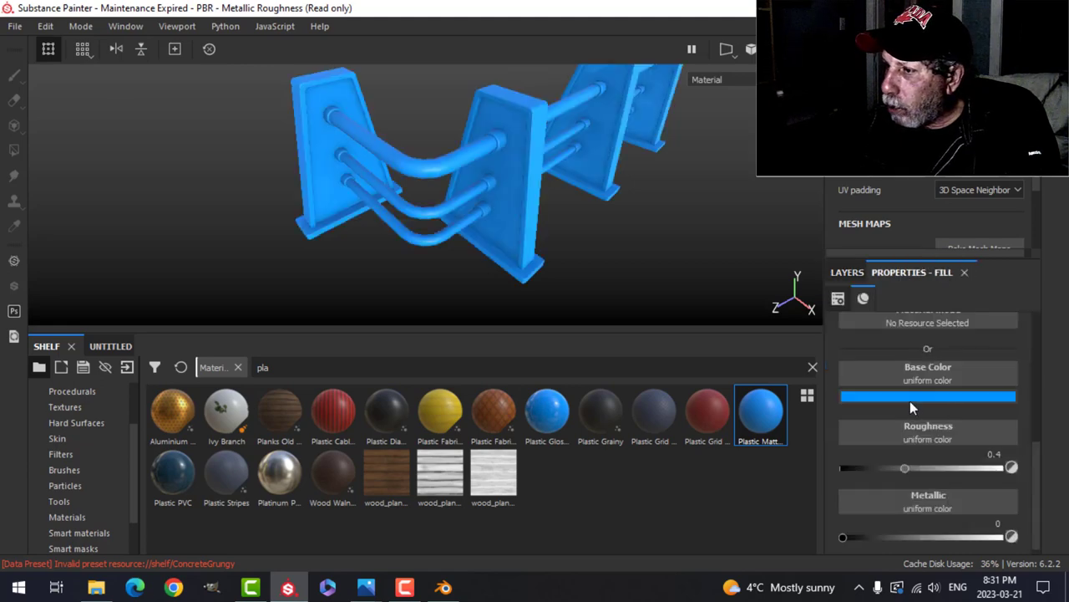
Set the Plastic Matte Pure layer's base color to yellow, RGB 1.000, 0.647, 0.000
click(1000, 396)
drag(986, 501, 993, 549)
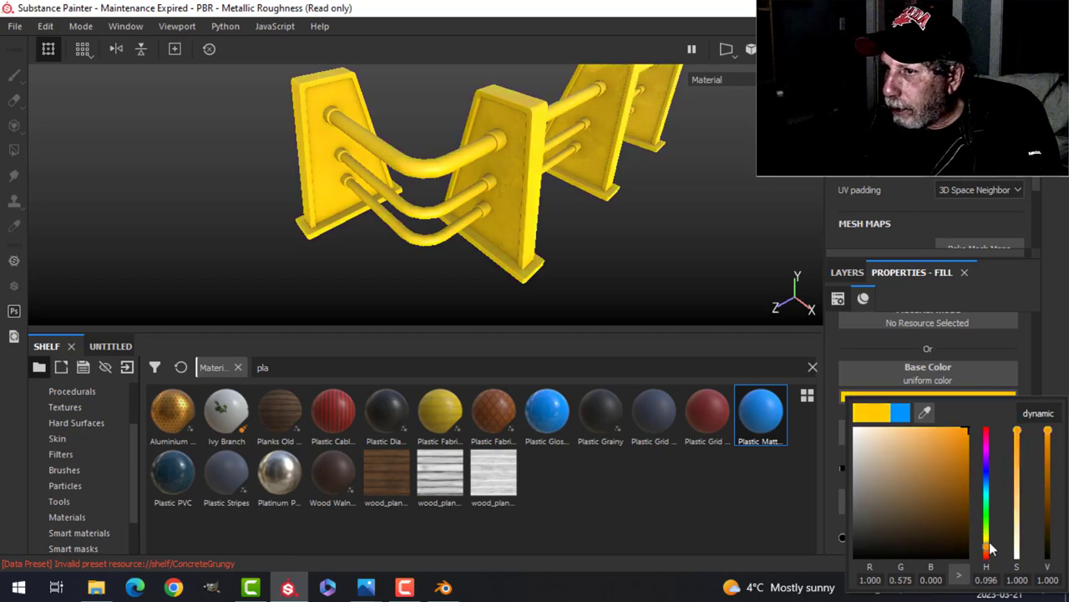
drag(990, 542, 992, 544)
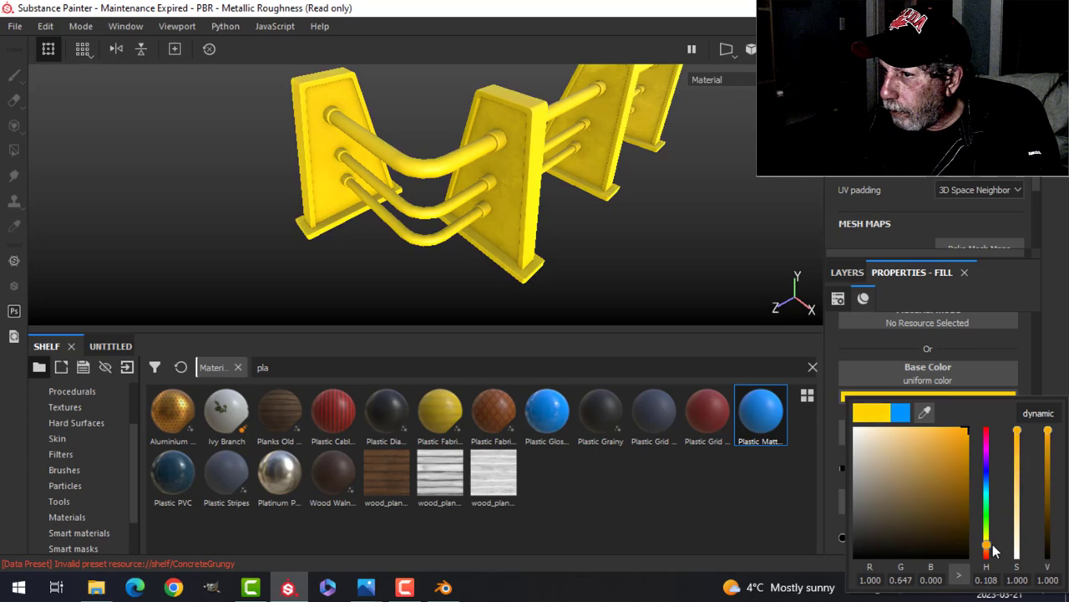
click(1064, 378)
click(848, 273)
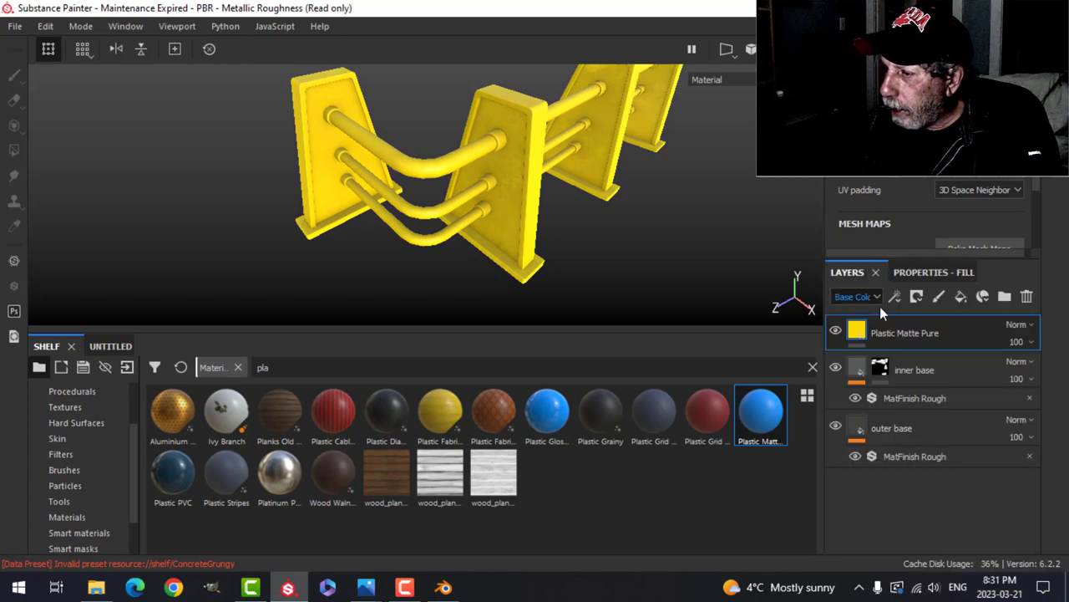
Raise the Plastic Matte Pure layer's roughness to 0.4251
click(924, 273)
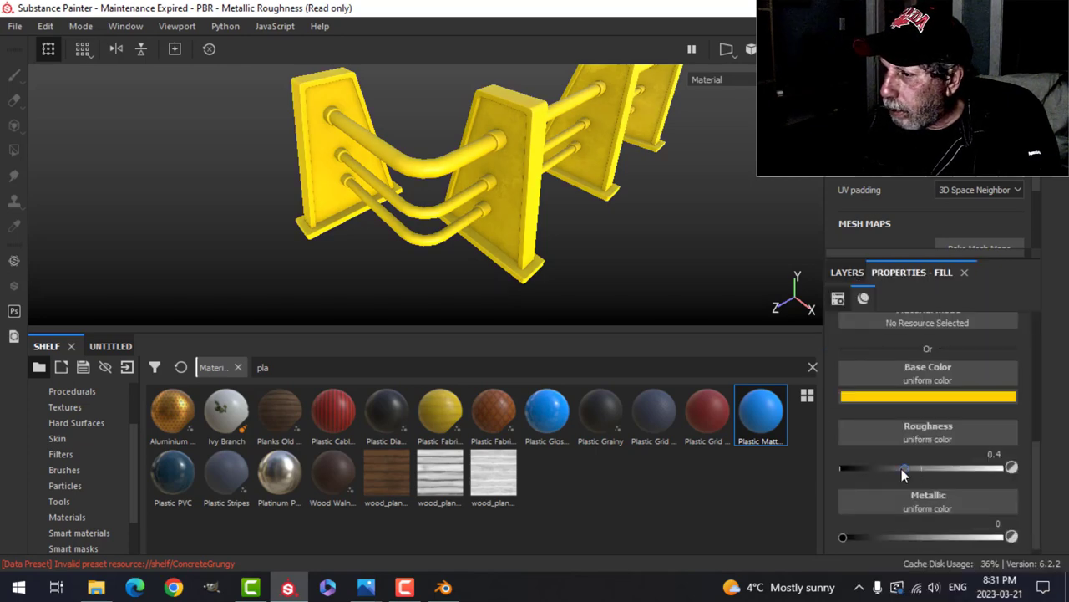
drag(901, 469, 909, 470)
click(863, 277)
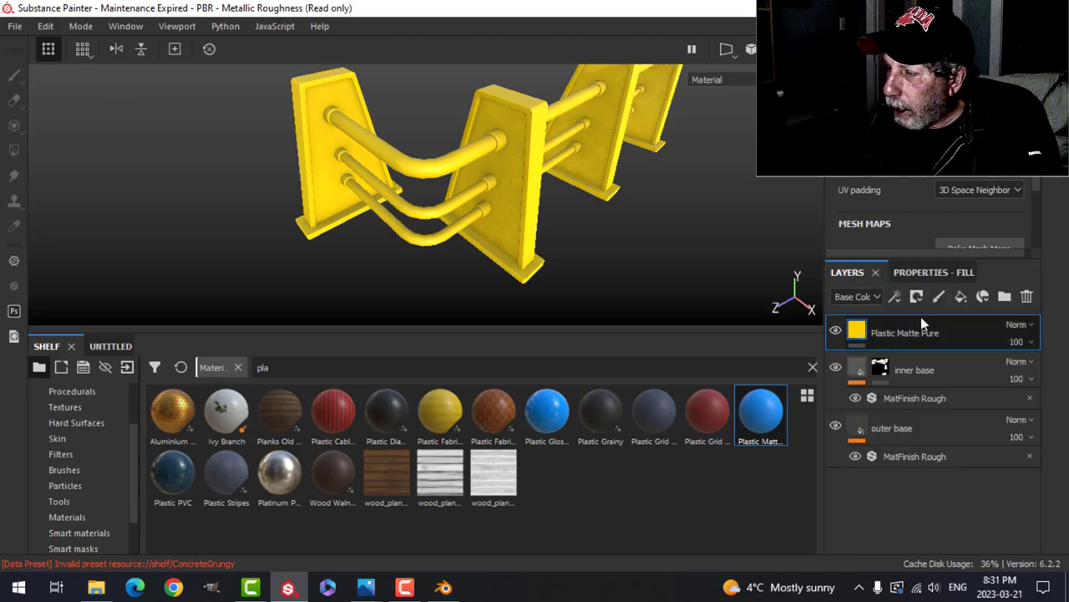
Add a black mask to the Plastic Matte Pure layer and mesh-fill the three rows of bars so only they show yellow
click(917, 297)
click(936, 329)
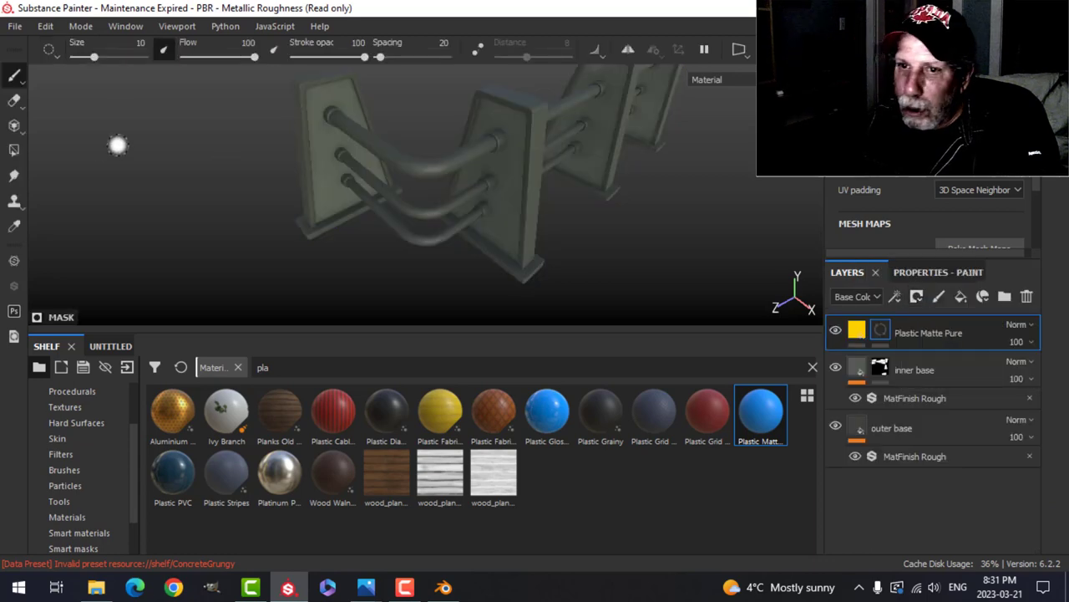
click(14, 149)
click(922, 272)
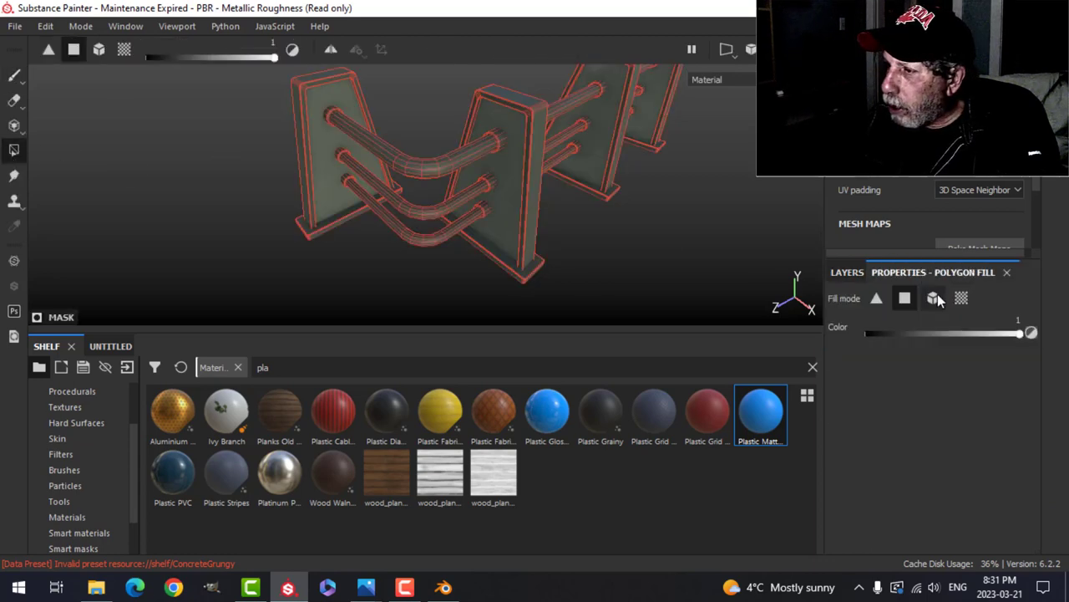
click(934, 297)
click(465, 163)
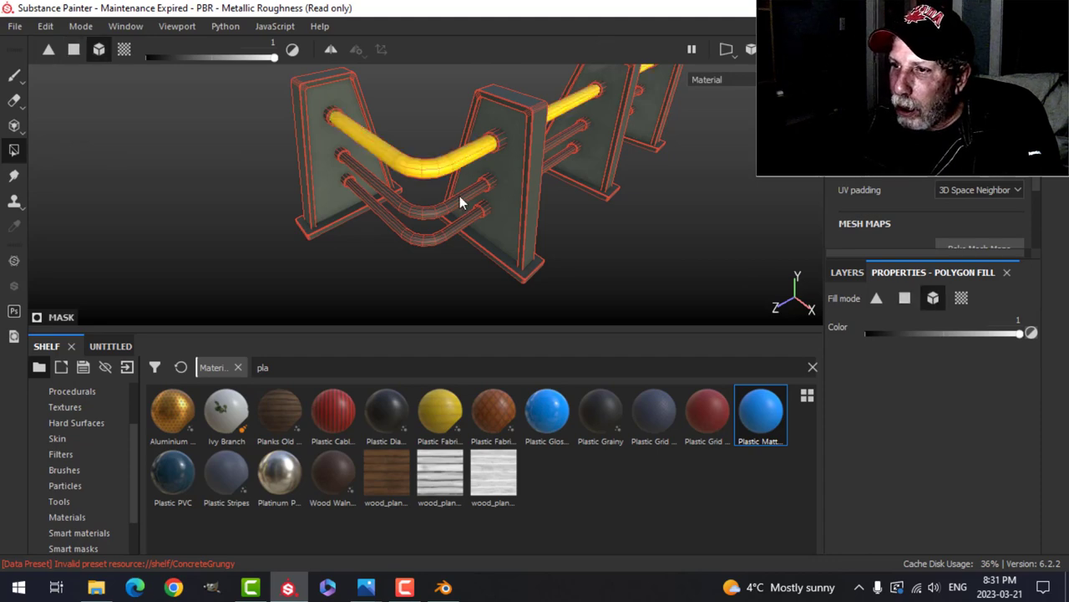
click(459, 200)
click(455, 228)
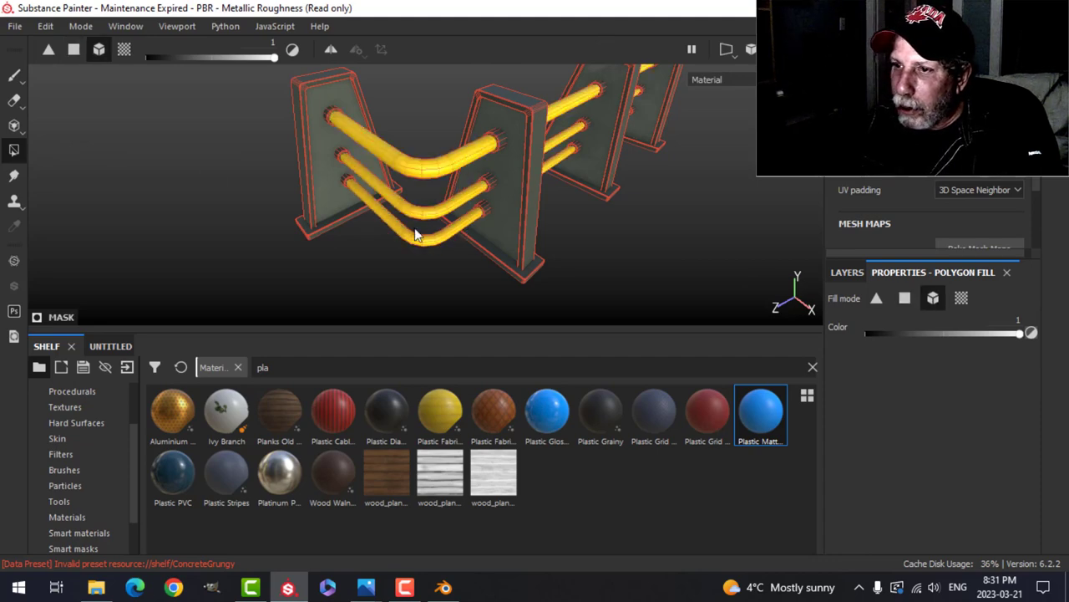
click(14, 75)
mouse_move(485, 209)
alt+mouse_down()
mouse_move(530, 196)
mouse_move(502, 143)
mouse_move(444, 191)
mouse_move(439, 179)
mouse_move(490, 186)
mouse_move(513, 172)
mouse_move(543, 175)
alt+mouse_up()
Shift the bars' yellow base color toward orange, RGB 1.000, 0.503, 0.000
click(855, 274)
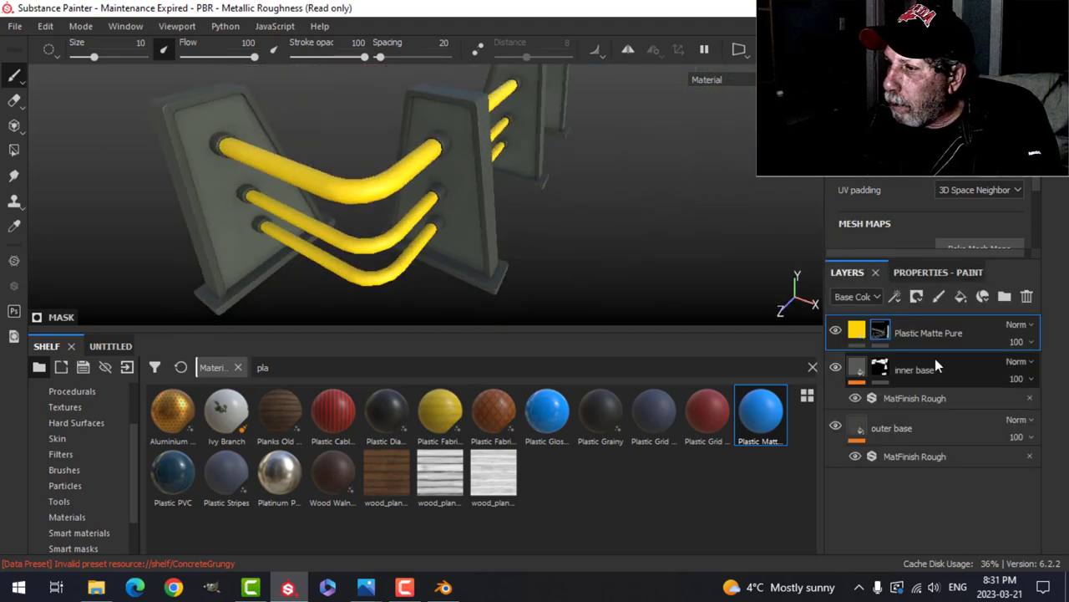
click(861, 331)
click(912, 275)
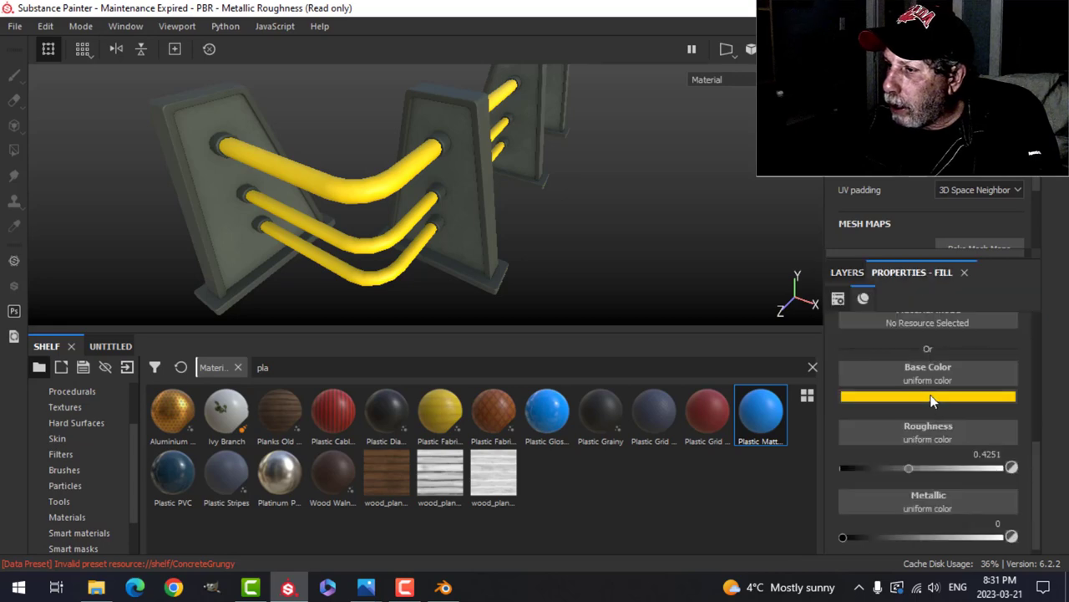
click(958, 398)
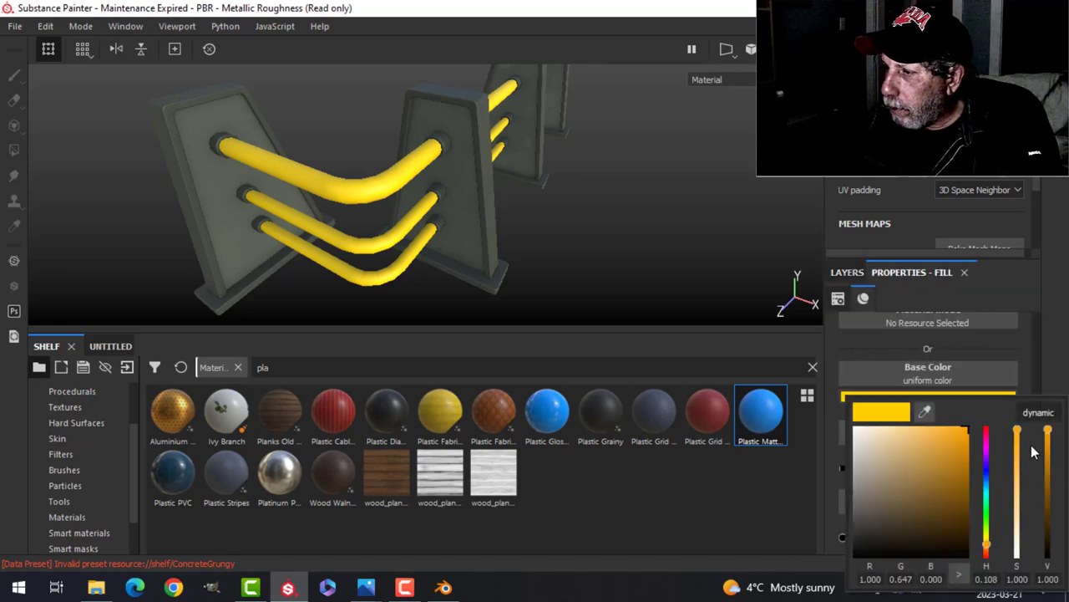
drag(988, 551, 991, 552)
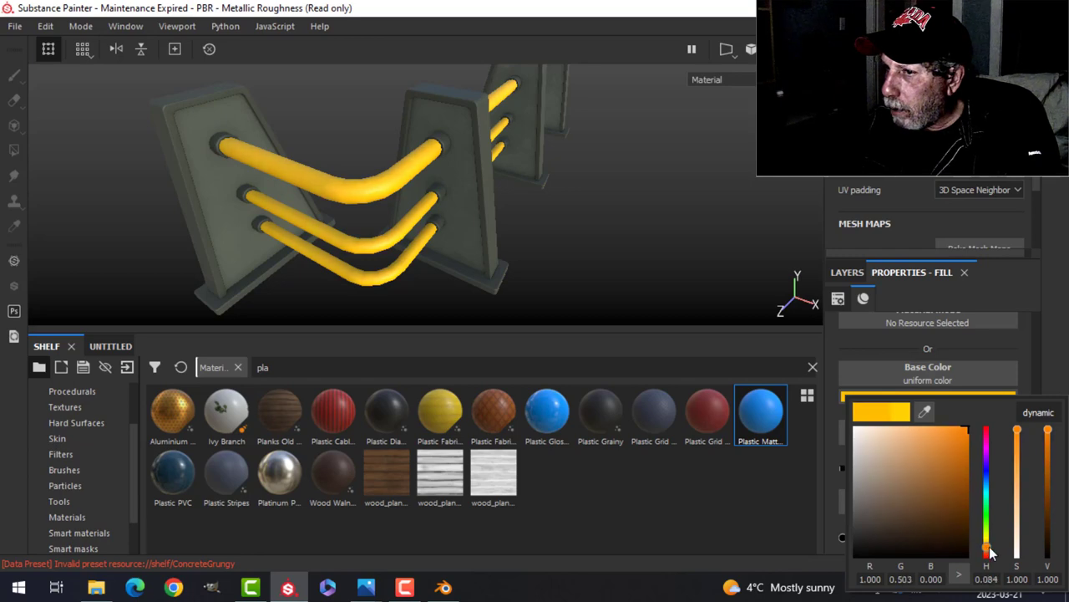
alt+drag(601, 197, 503, 219)
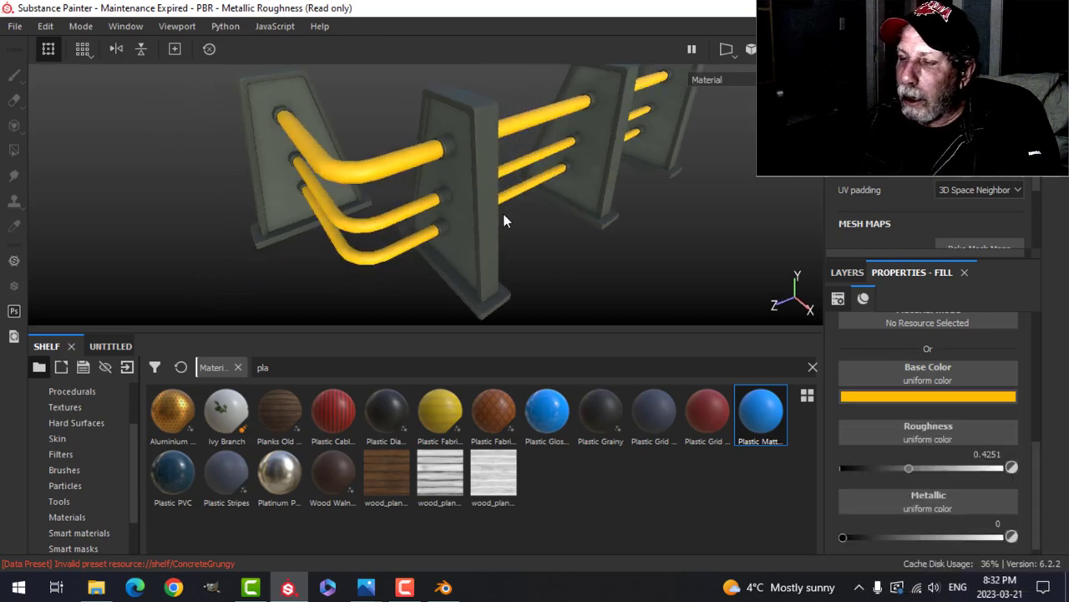
Rename the yellow plastic layer as "bars"
click(846, 272)
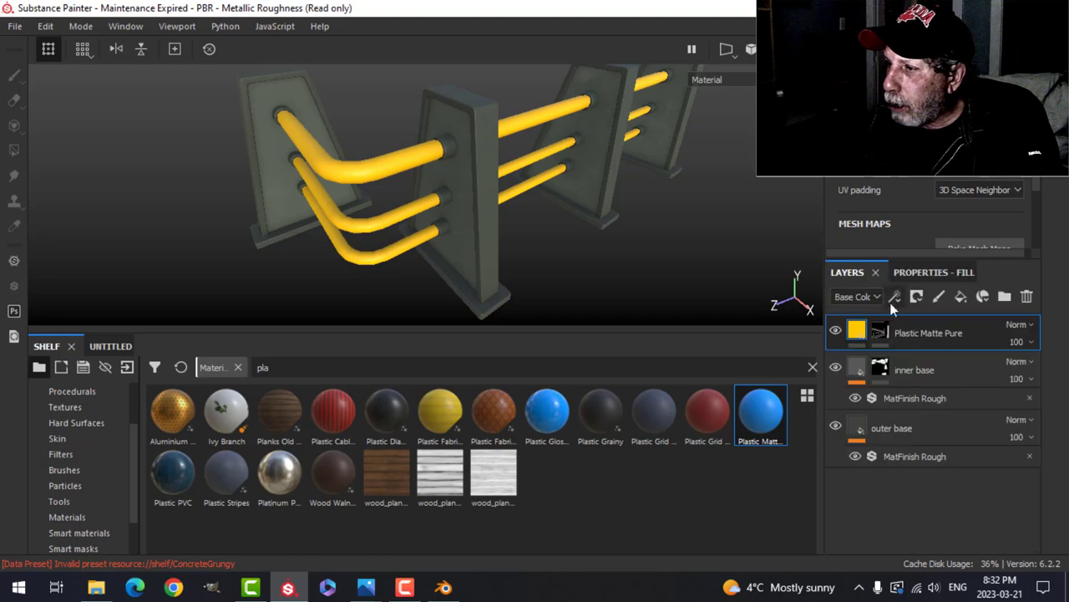
text(rs)
key(Return)
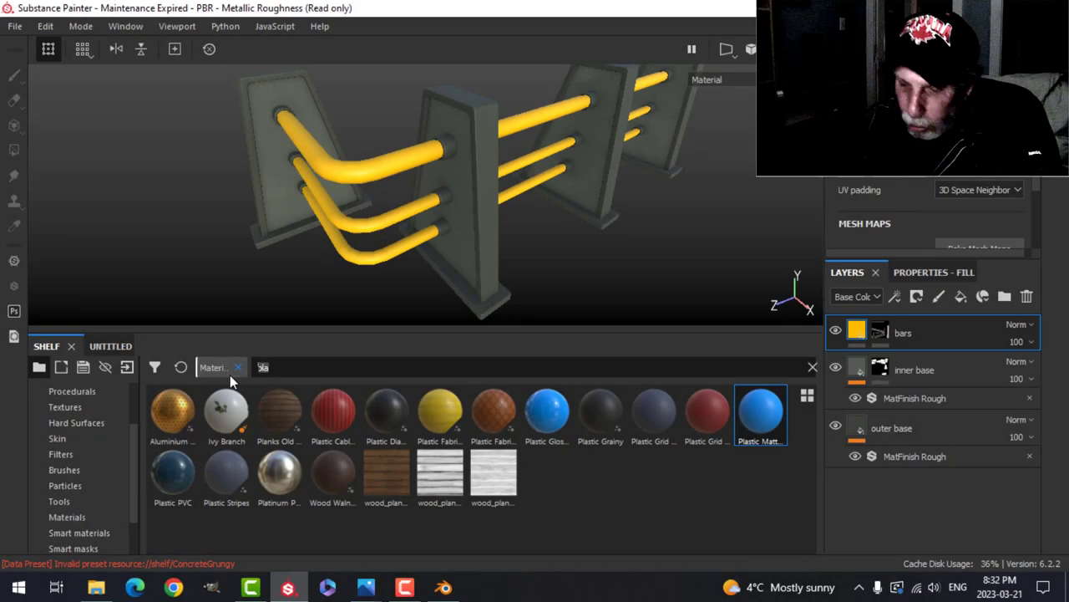
Search the materials for "metal" and add Iron Rough as a new layer above bars with a black mask
text(metal)
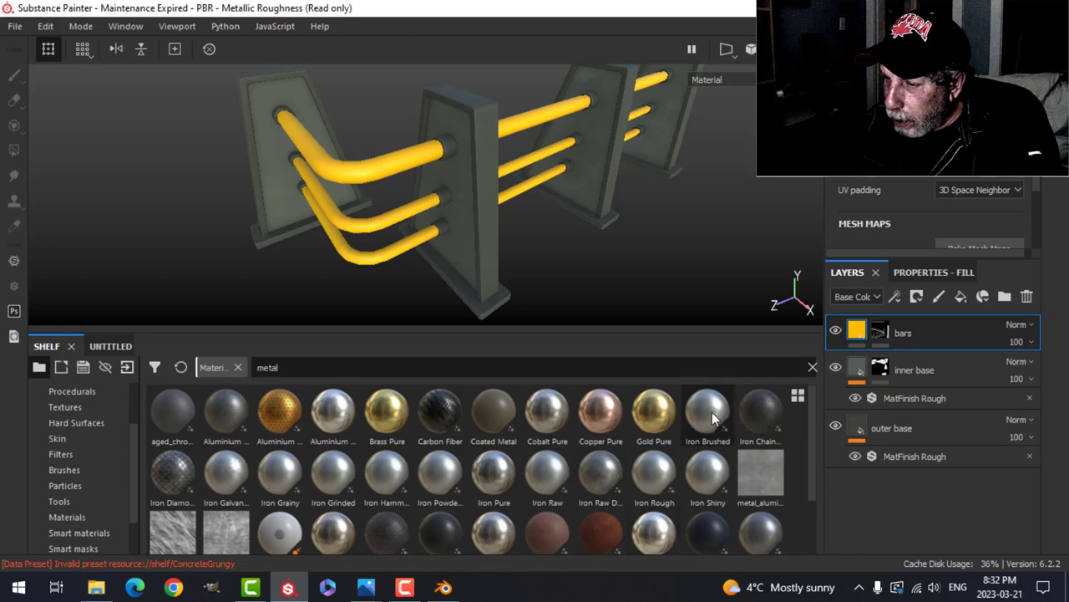
drag(652, 480, 887, 332)
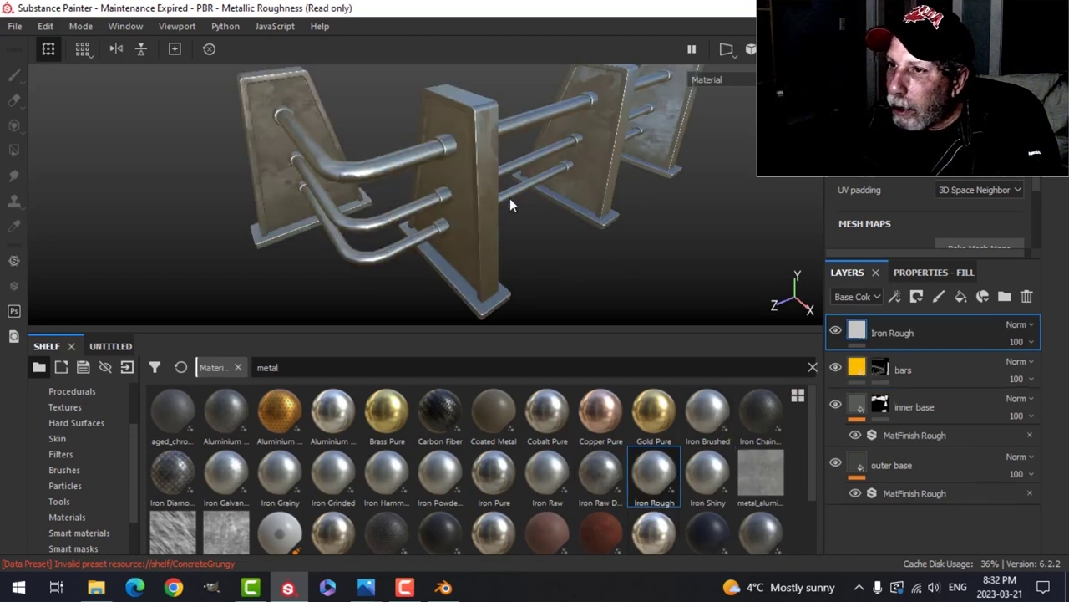
click(916, 296)
click(932, 332)
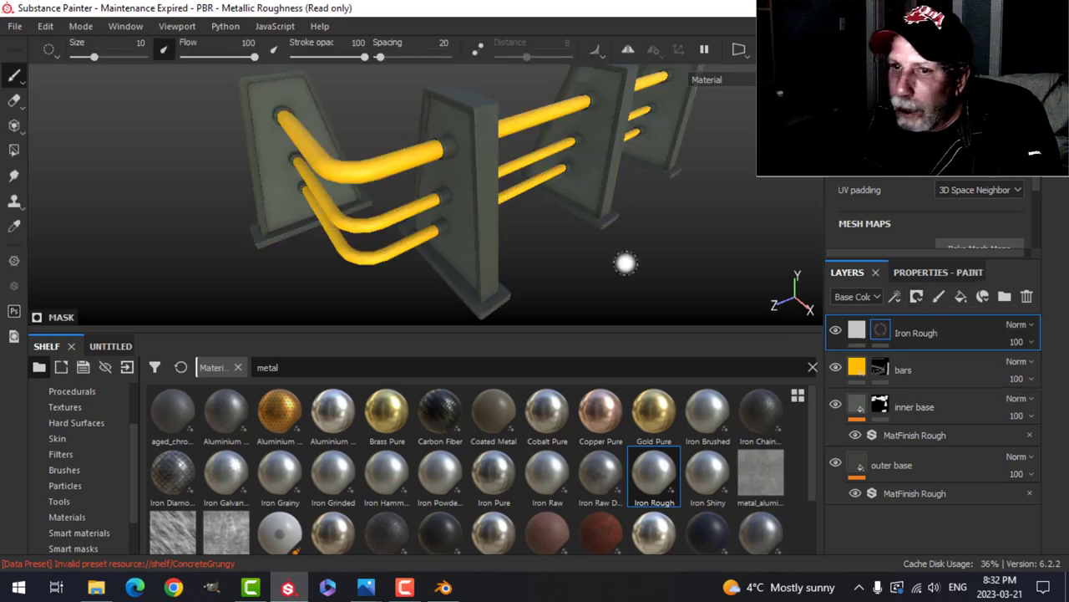
Mesh-fill the collars at both ends of the curved bars in the Iron Rough mask
click(13, 150)
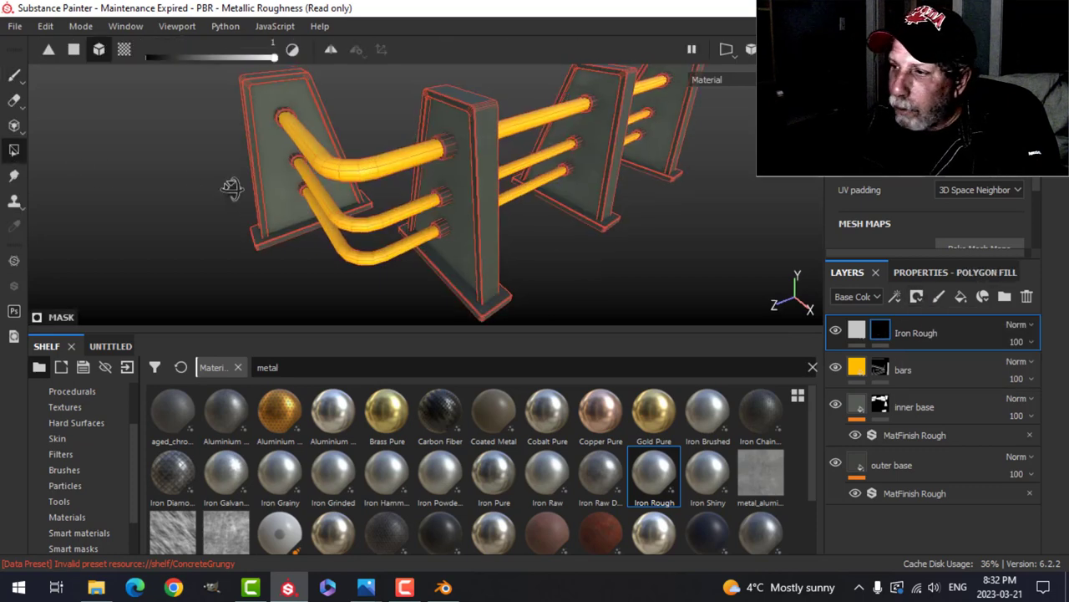
alt+drag(231, 187, 391, 177)
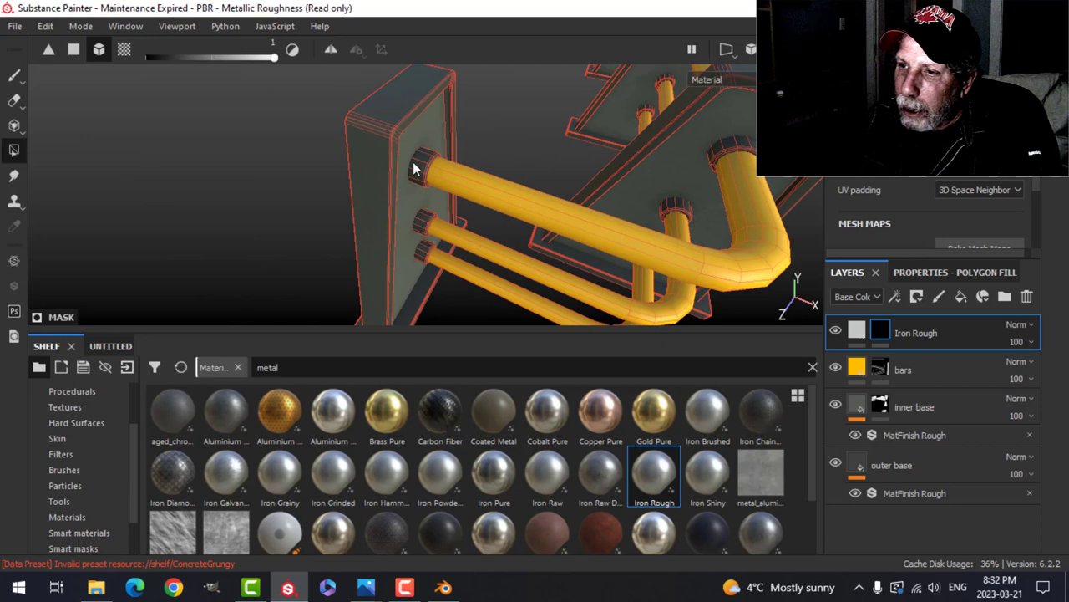
click(422, 186)
key(ctrl+z)
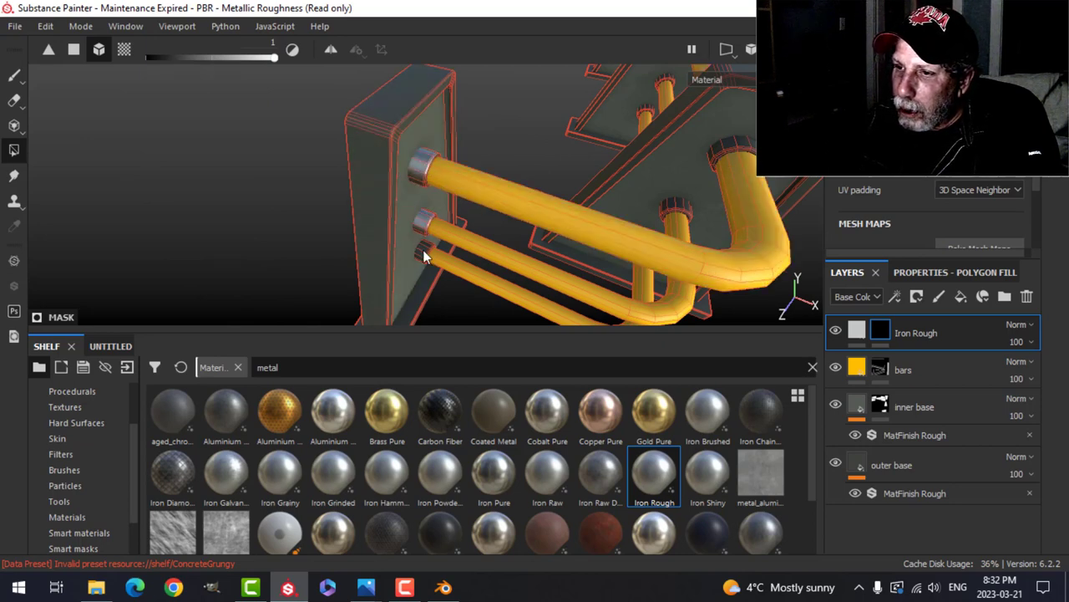
alt+drag(742, 149, 501, 175)
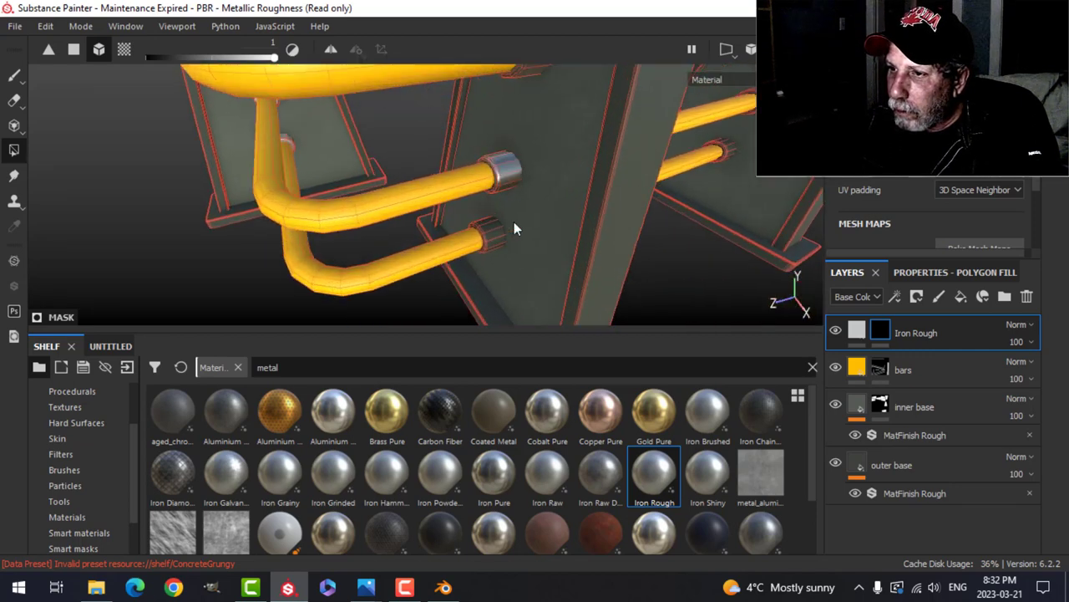
mouse_move(493, 234)
alt+mouse_down()
mouse_move(620, 235)
mouse_move(509, 234)
alt+mouse_up()
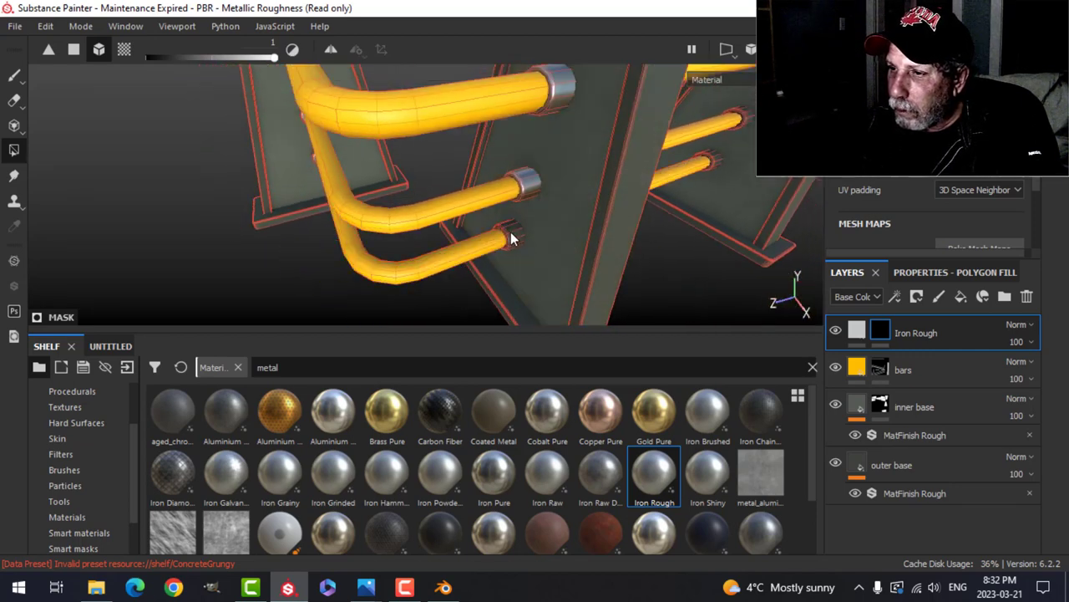
Mesh-fill the collars of the straight bars between the middle posts in the Iron Rough mask
alt+drag(689, 234, 436, 167)
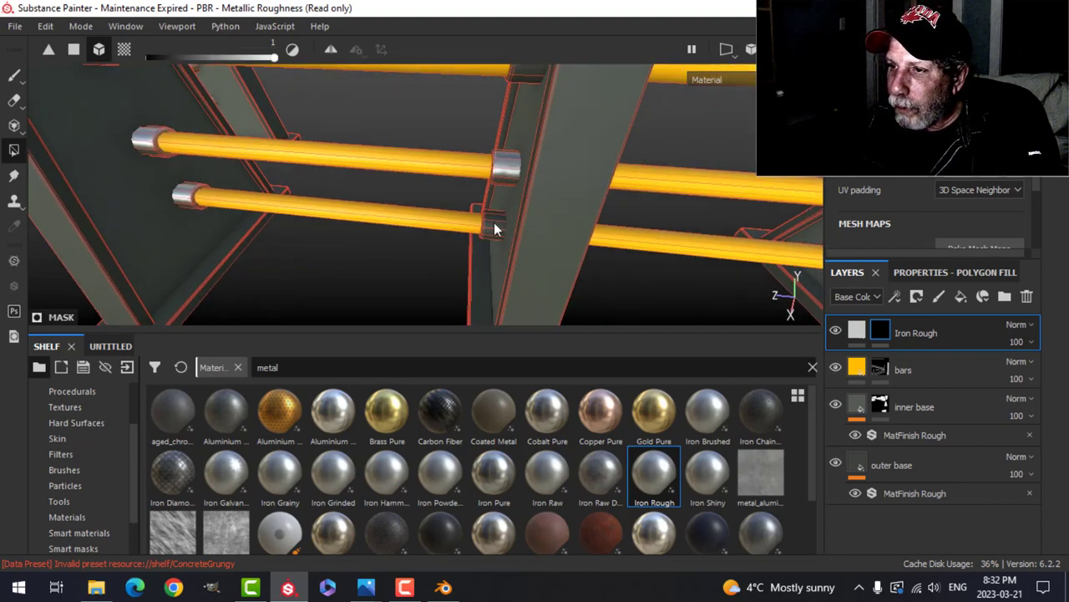
scroll(502, 224, down, 5)
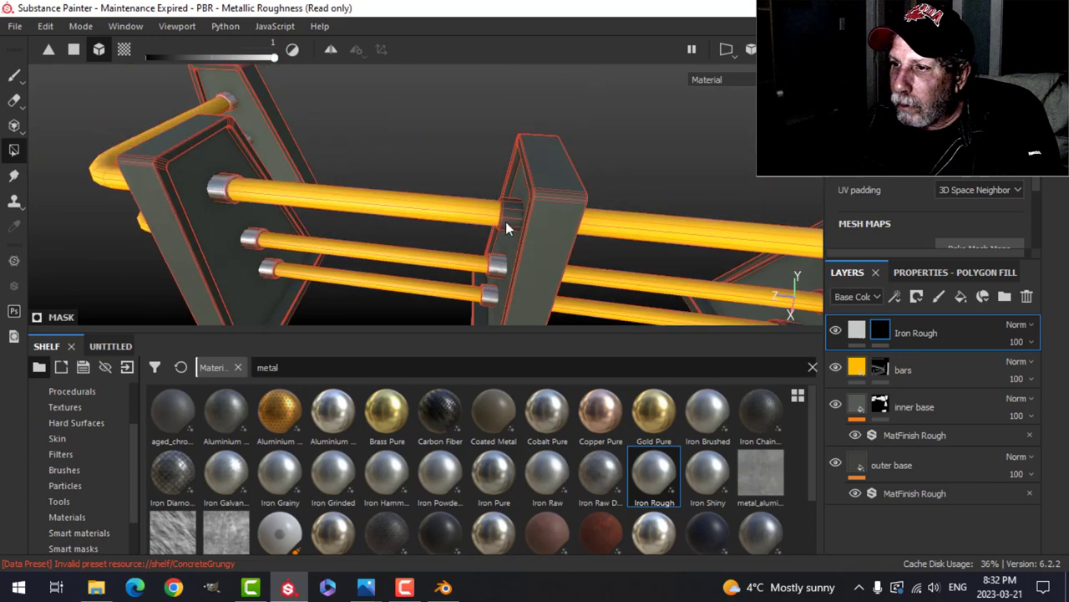
alt+drag(516, 224, 382, 202)
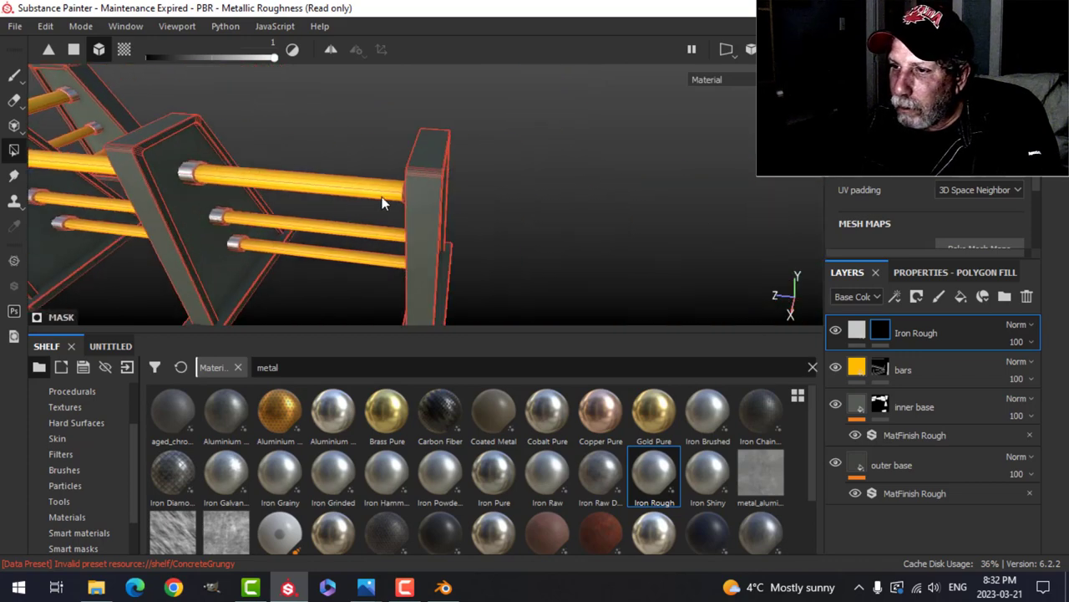
Mesh-fill the three collars on the end post in the Iron Rough mask, and return to the Paint tool
alt+drag(331, 231, 471, 222)
scroll(402, 161, up, 5)
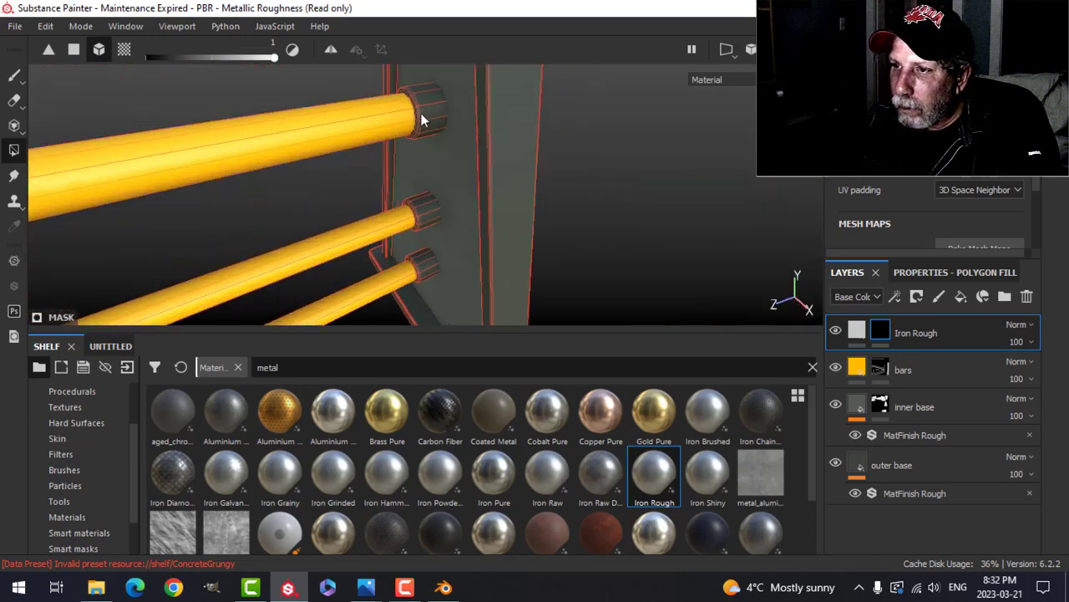
click(435, 235)
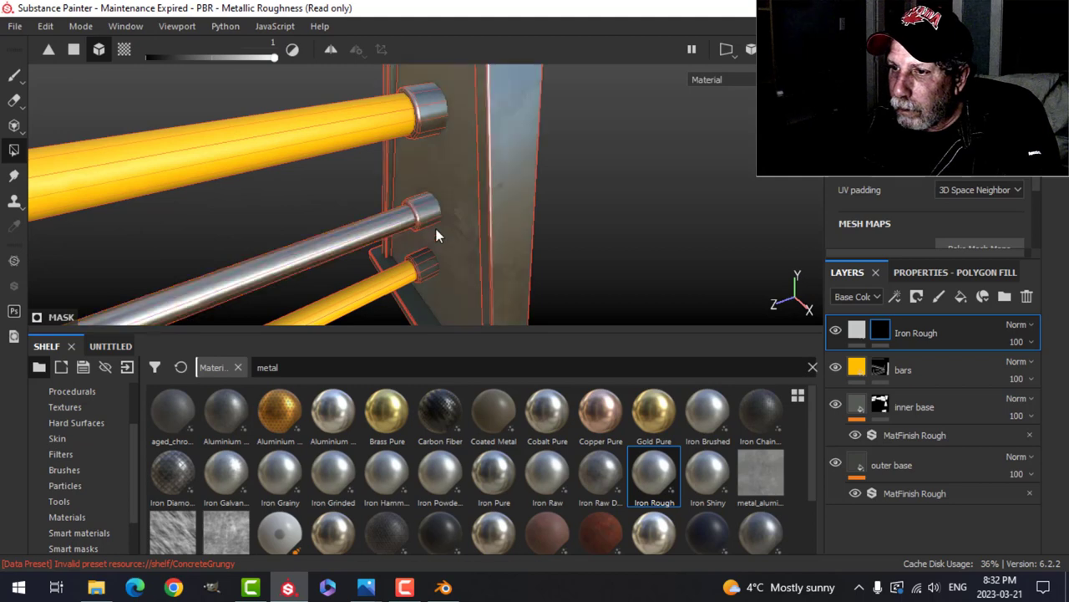
key(ctrl+z)
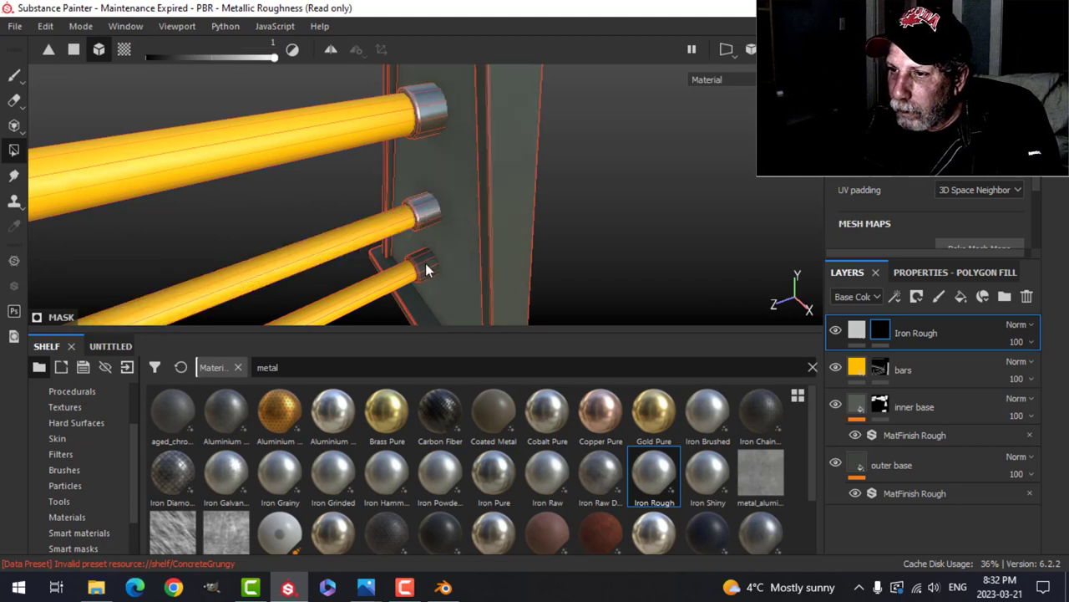
click(16, 77)
Inspect the barrier up close and as a whole to check that all collars are covered with metal
scroll(413, 215, down, 5)
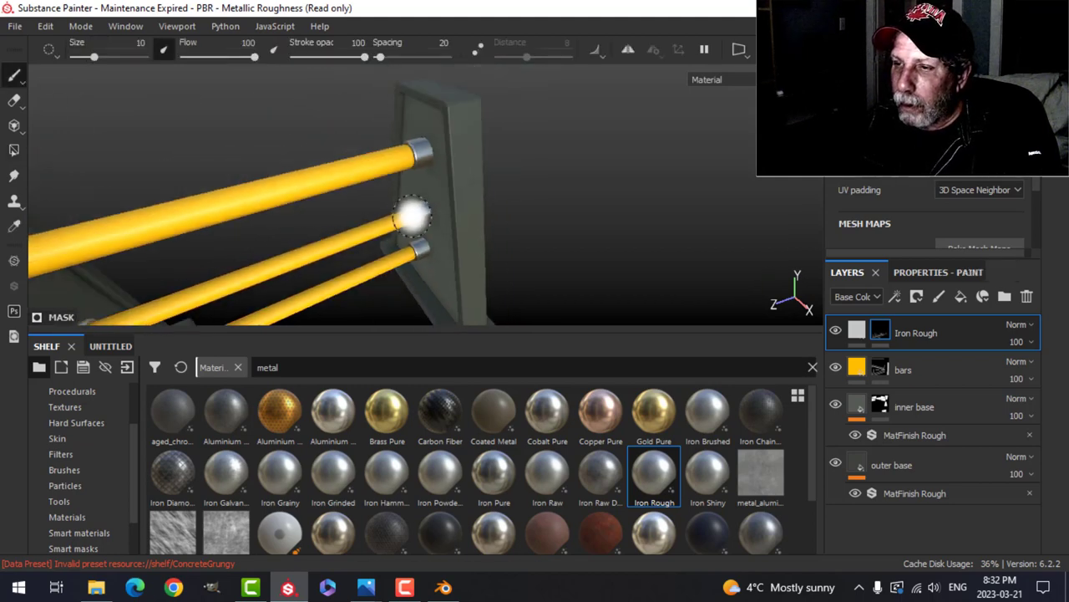
alt+drag(304, 242, 358, 208)
scroll(359, 208, up, 5)
alt+middle_drag(359, 208, 499, 169)
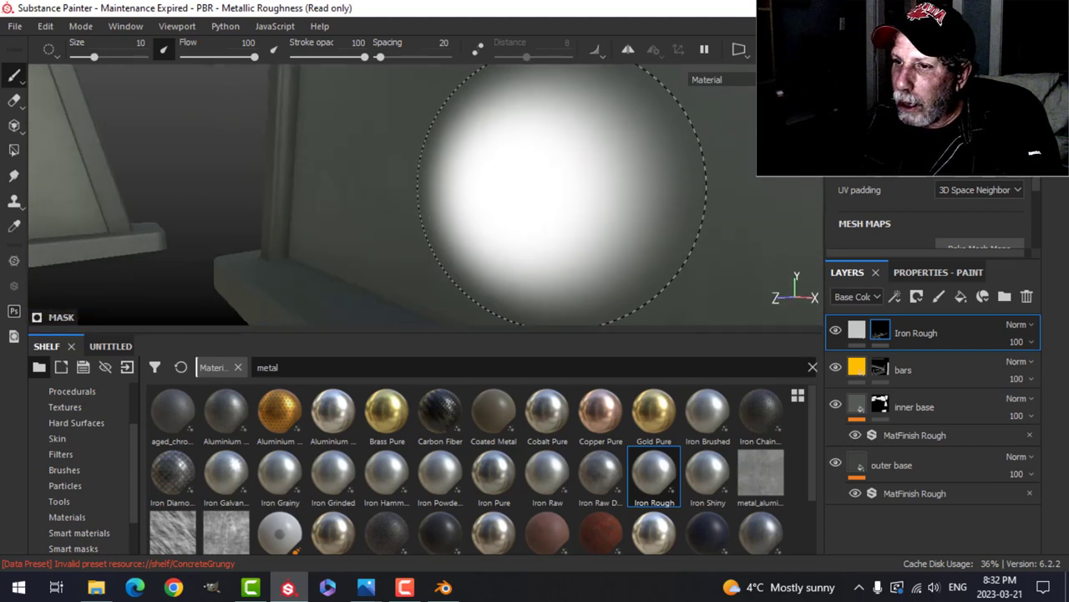
alt+drag(547, 267, 479, 207)
scroll(372, 202, up, 2)
scroll(373, 203, down, 2)
key(f)
scroll(510, 205, up, 4)
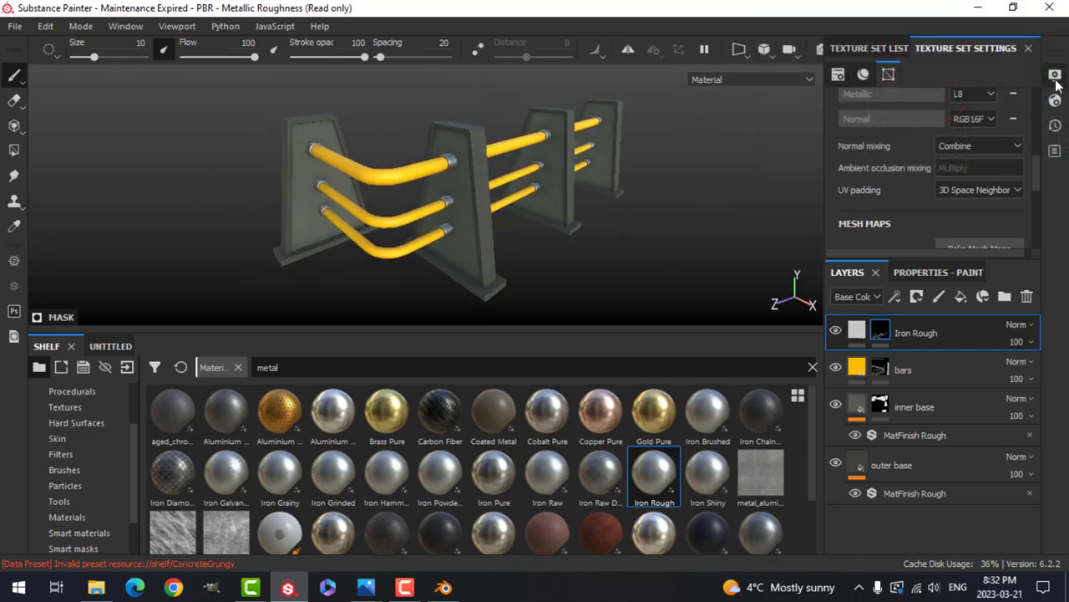
Activate temporal anti-aliasing and the color profile in the display settings, choosing rec709 as the profile
click(1056, 77)
scroll(789, 367, down, 10)
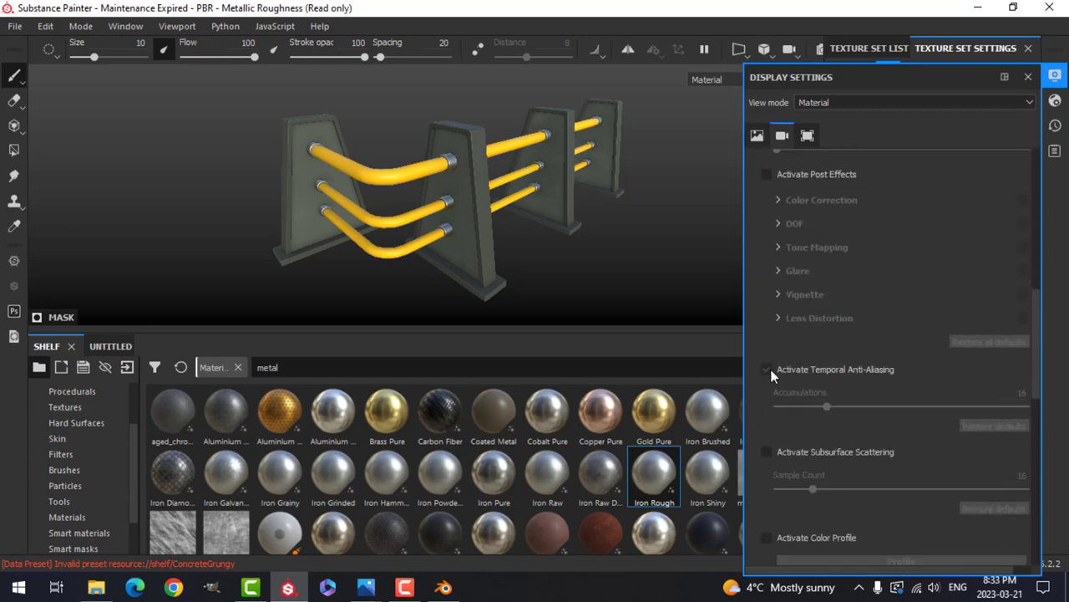
click(768, 370)
scroll(833, 336, down, 3)
click(767, 395)
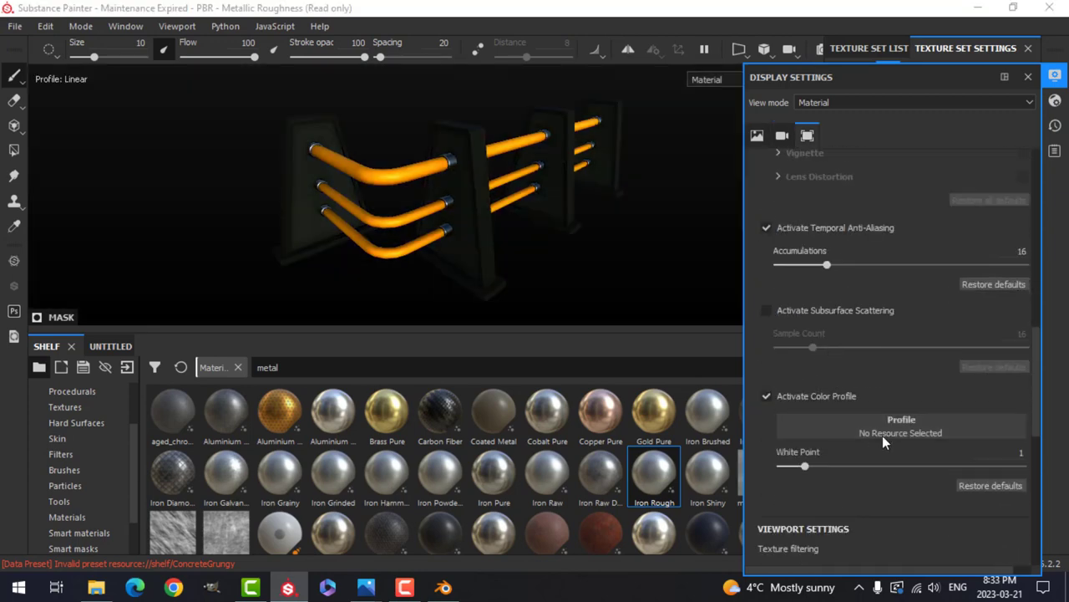
click(882, 426)
click(1033, 313)
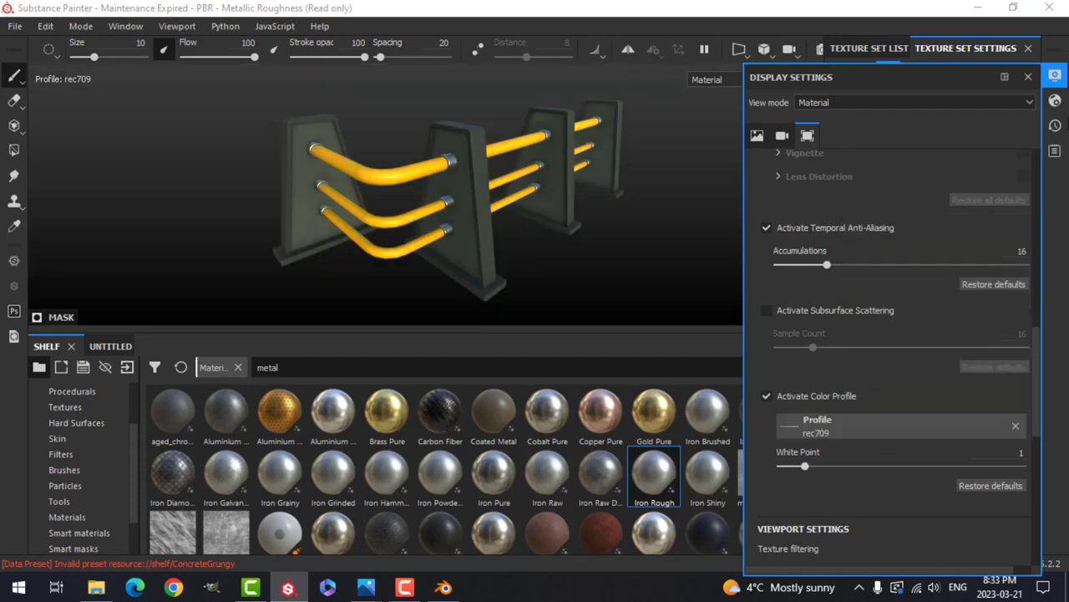
click(1054, 75)
scroll(565, 209, down, 3)
scroll(565, 209, up, 5)
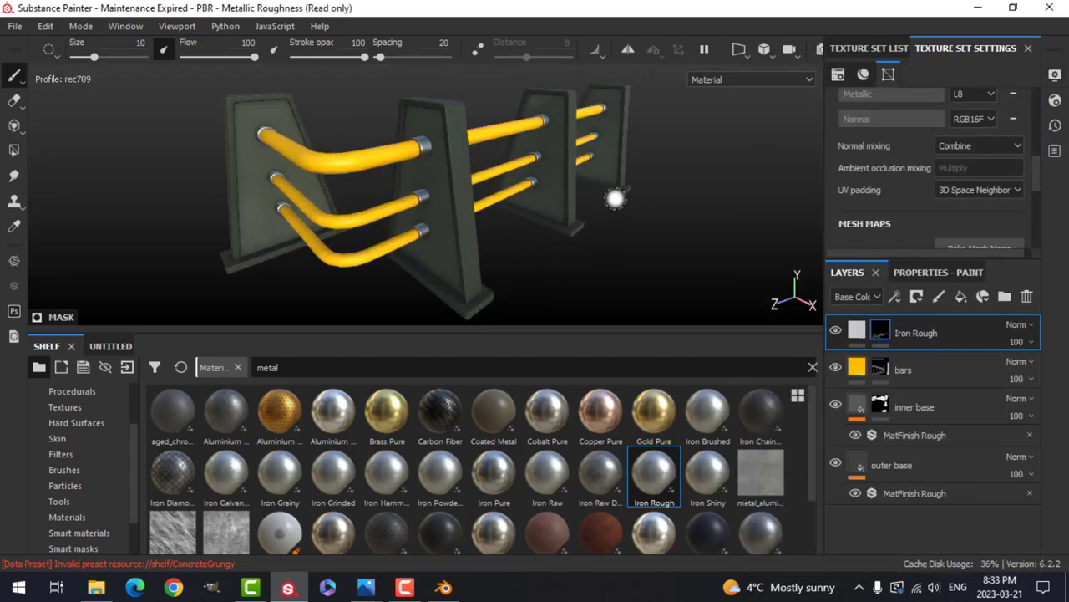
alt+middle_drag(585, 234, 567, 234)
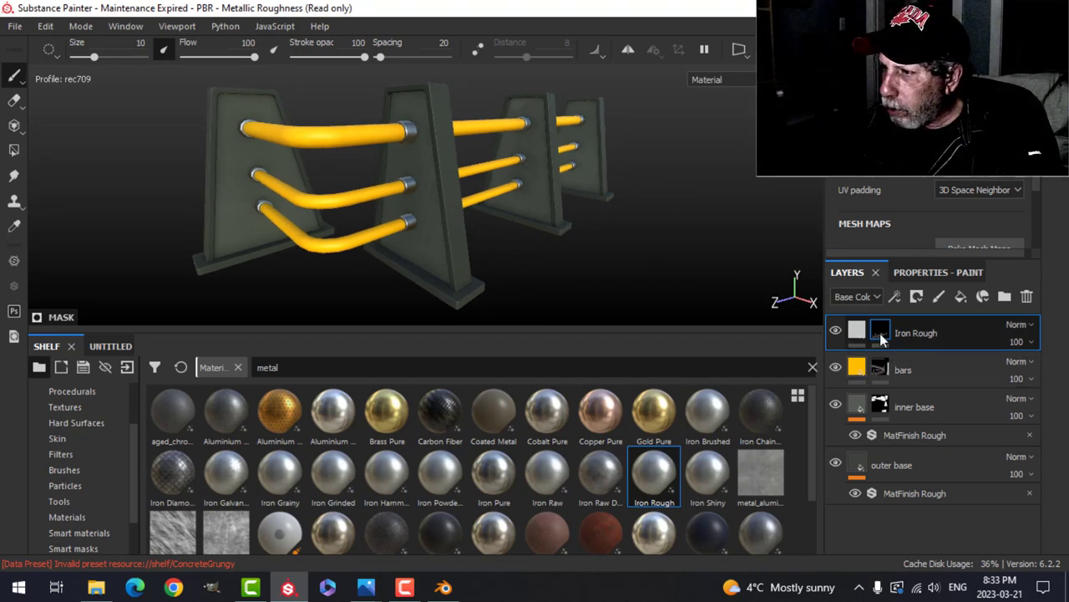
Add a fill layer with a black mask on top of the stack, and limit its material to the color and roughness channels
click(963, 297)
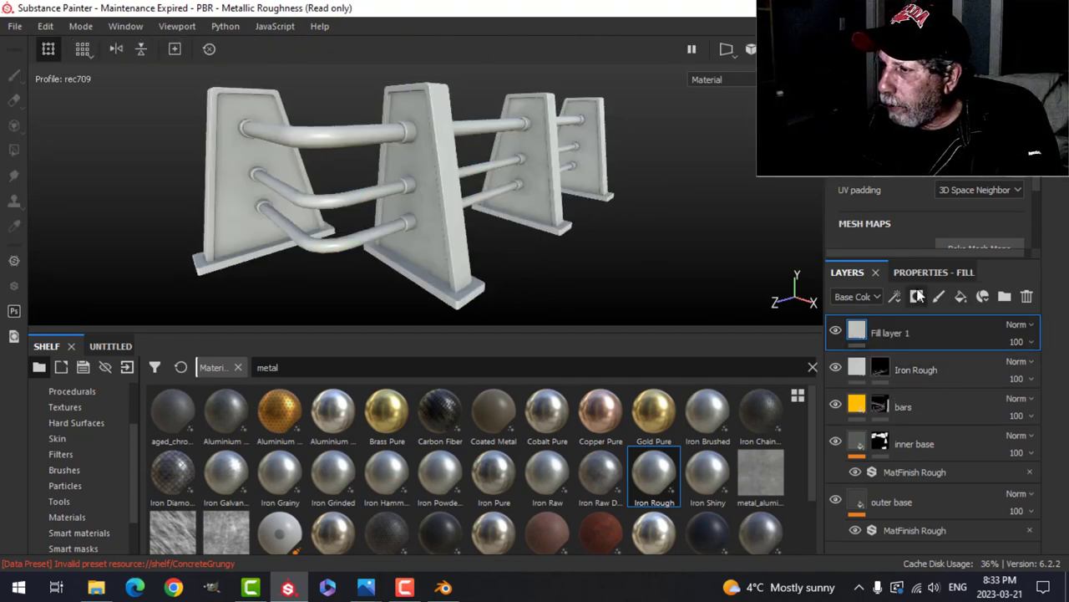
click(917, 296)
click(940, 335)
click(858, 333)
click(919, 272)
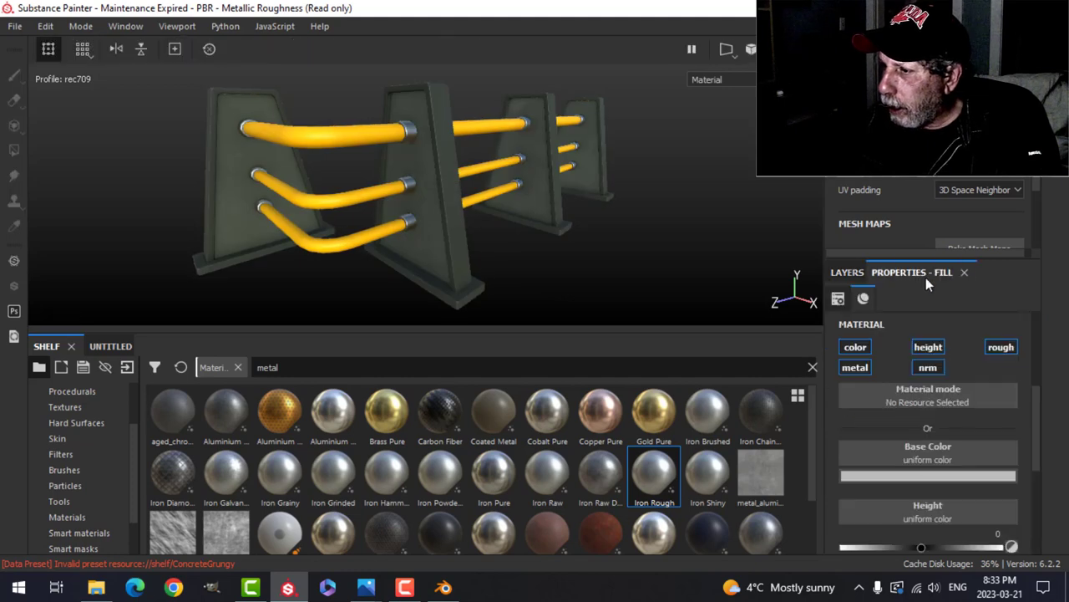
alt+click(867, 349)
click(1010, 350)
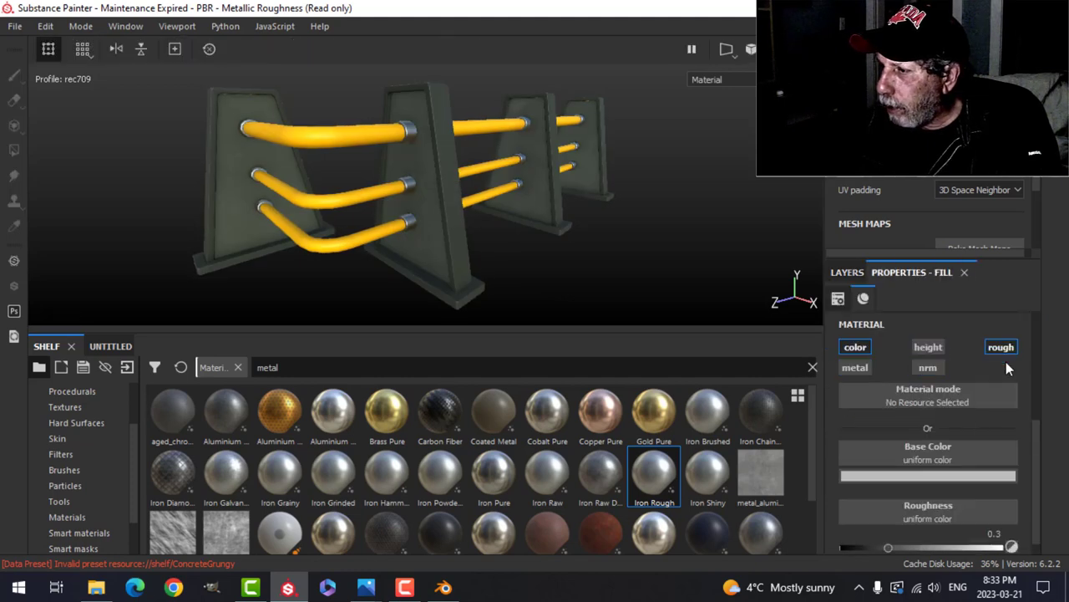
Set the new fill layer's base color to a very dark yellow-brown, RGB 0.017, 0.013, 0, and its roughness to 1
click(957, 476)
click(1033, 293)
drag(987, 439, 949, 422)
click(947, 414)
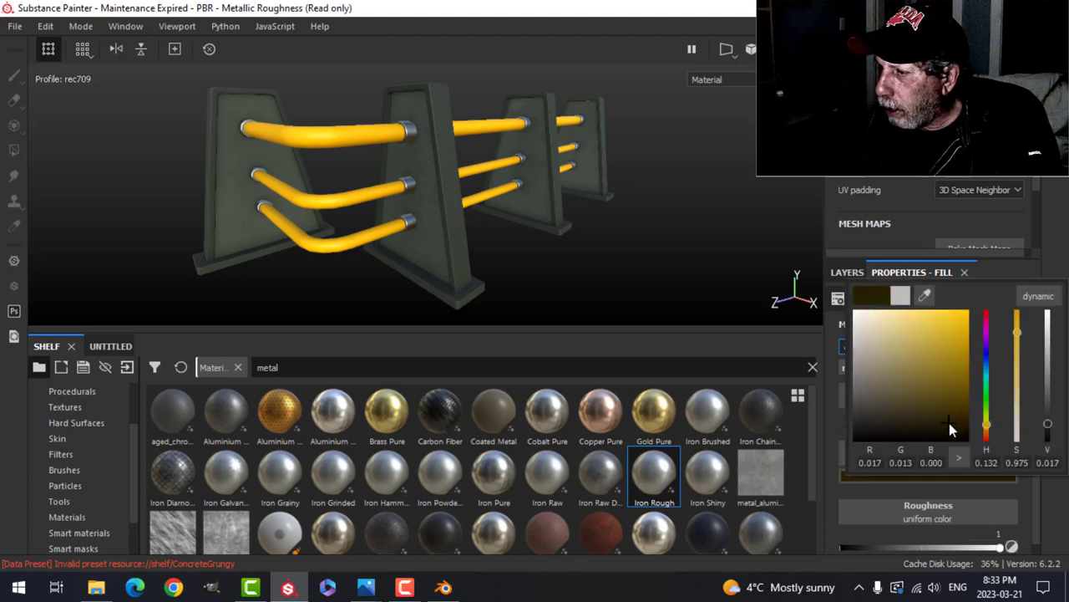
Add a generator to the brown fill layer's mask and assign it the Dirt generator
click(845, 273)
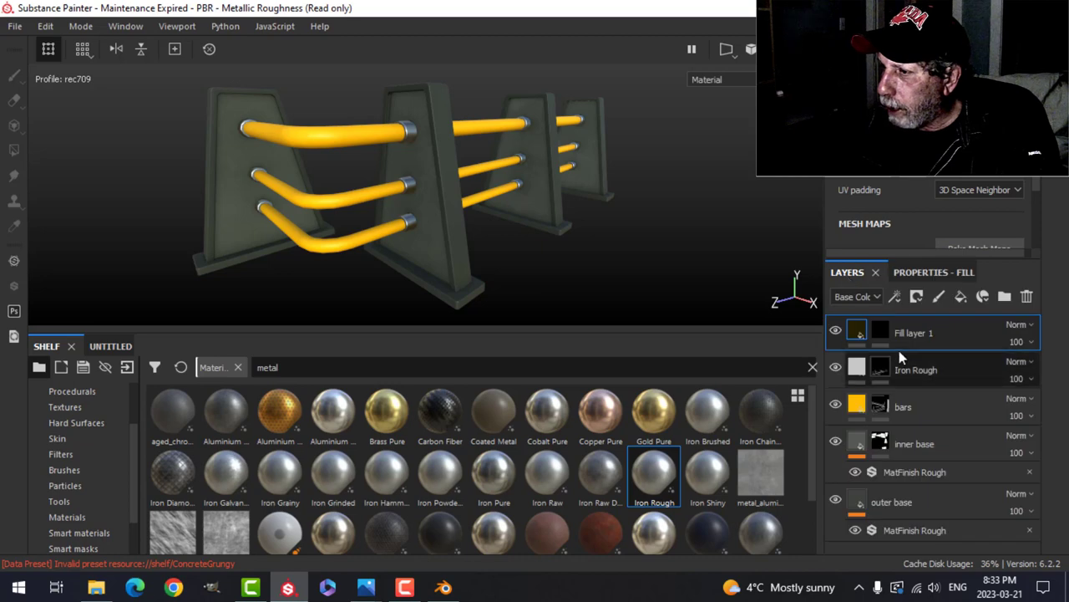
click(879, 332)
click(895, 296)
click(916, 317)
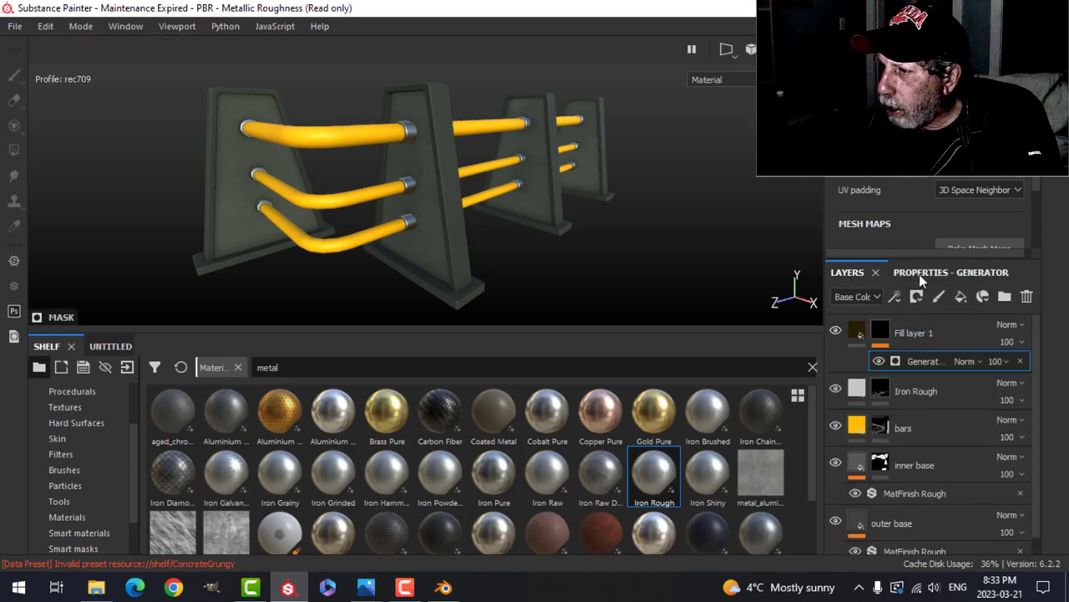
click(914, 318)
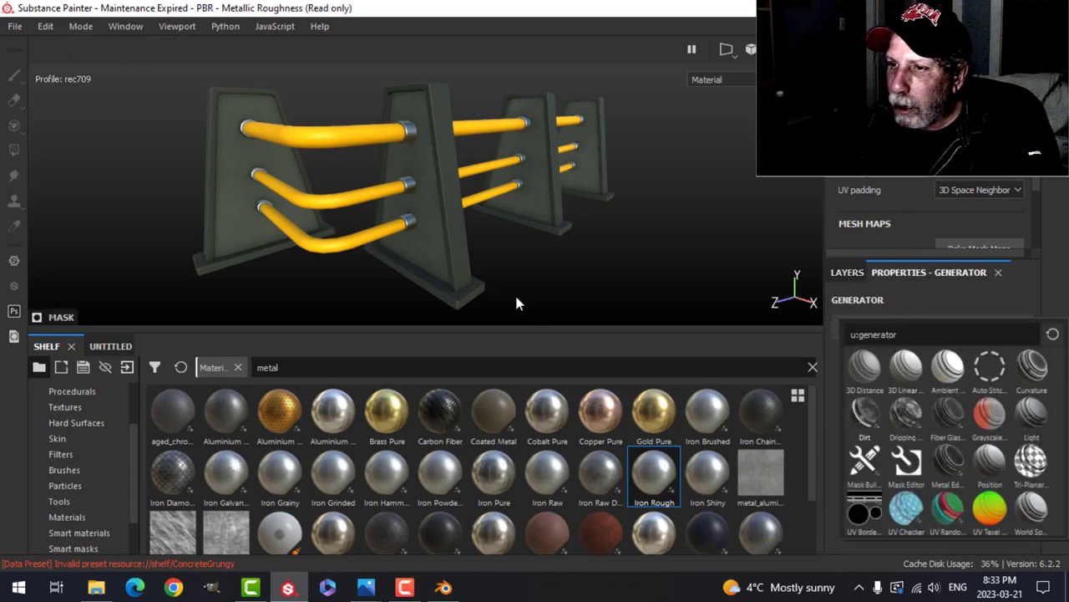
alt+drag(487, 224, 502, 211)
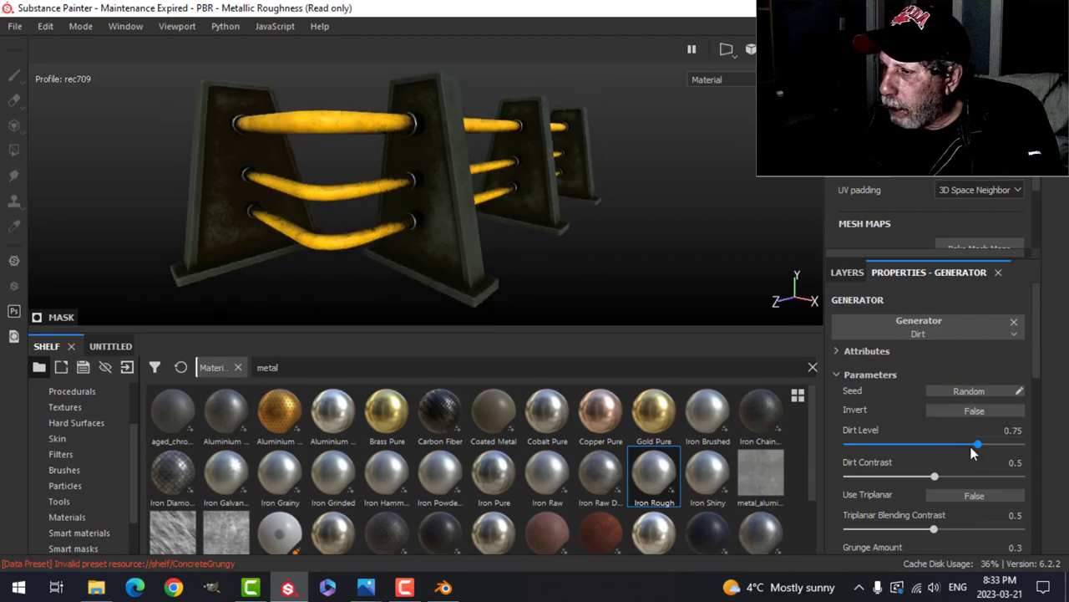
Set the generator's Dirt Level to 0.57 and check the dirt on the posts and bars up close
drag(972, 452, 950, 450)
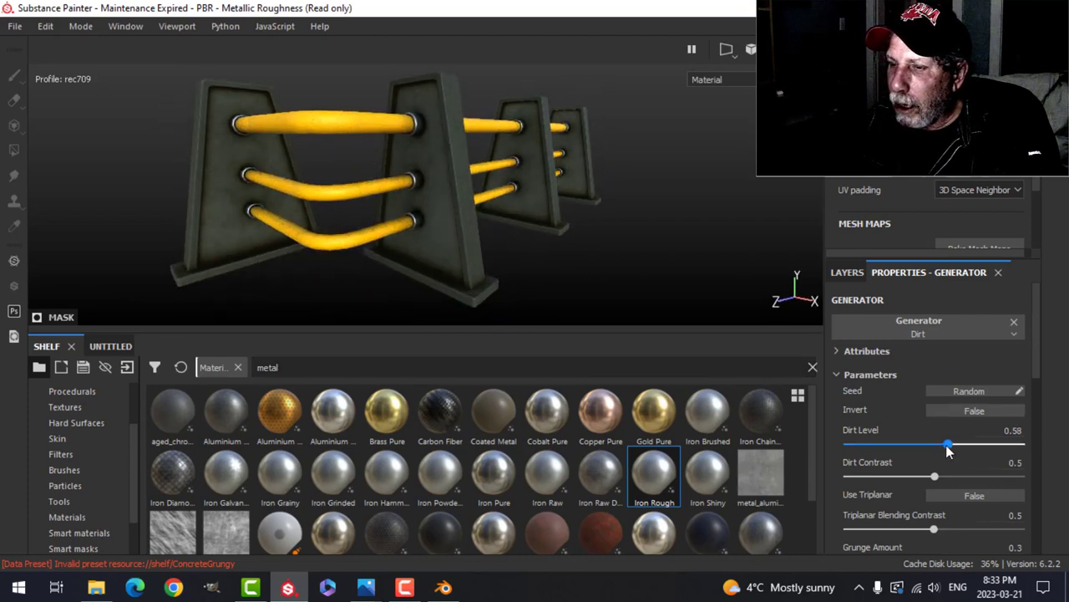
drag(945, 446, 947, 446)
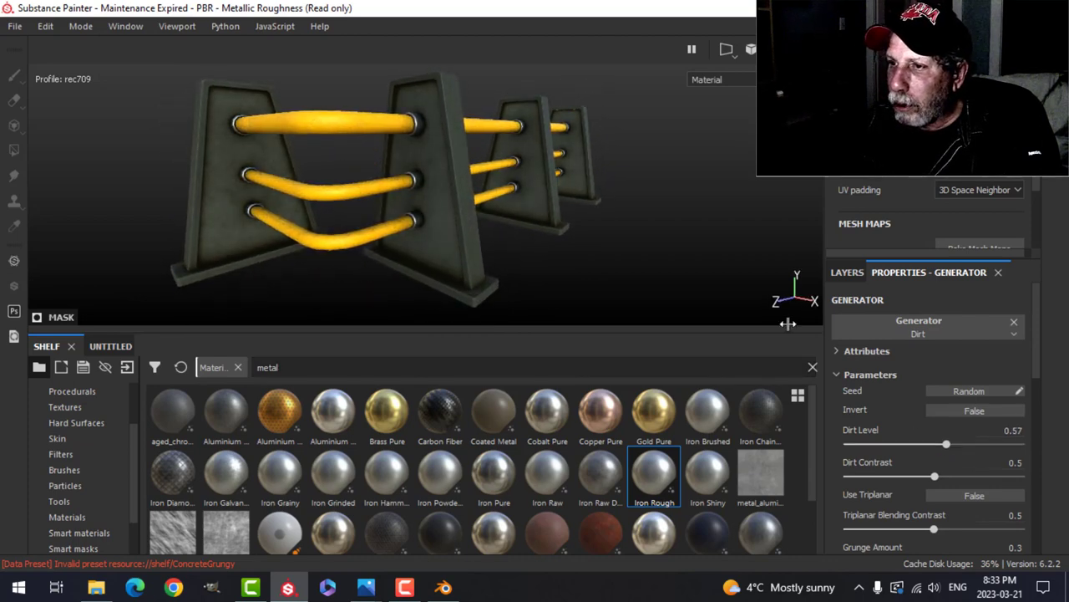
alt+drag(527, 94, 470, 150)
scroll(499, 154, up, 3)
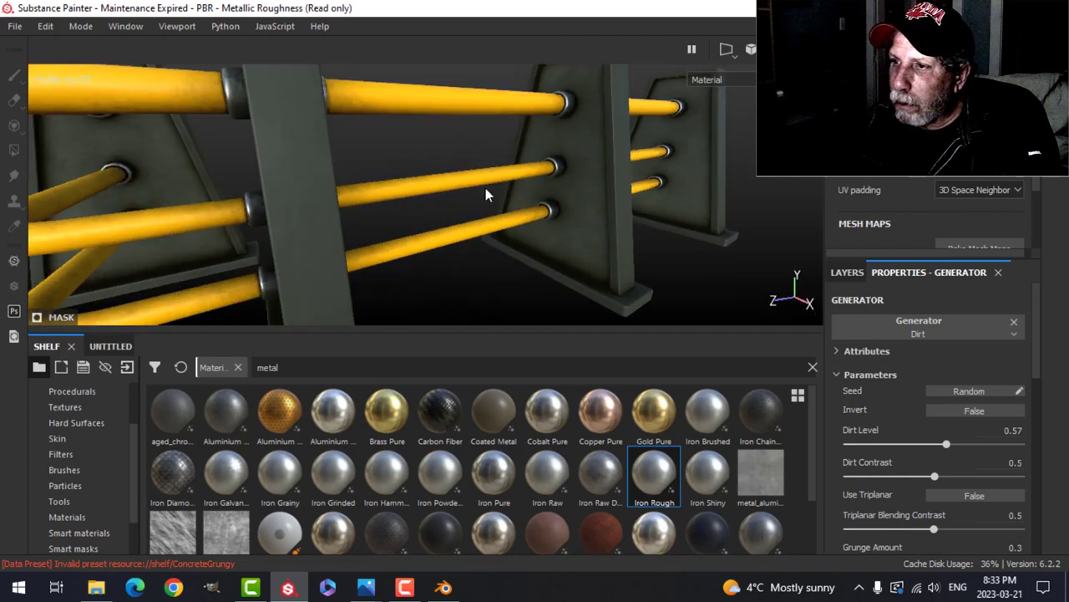
scroll(483, 191, down, 4)
alt+drag(475, 203, 568, 228)
Rename the brown fill layer as dirt
click(861, 272)
double_click(906, 335)
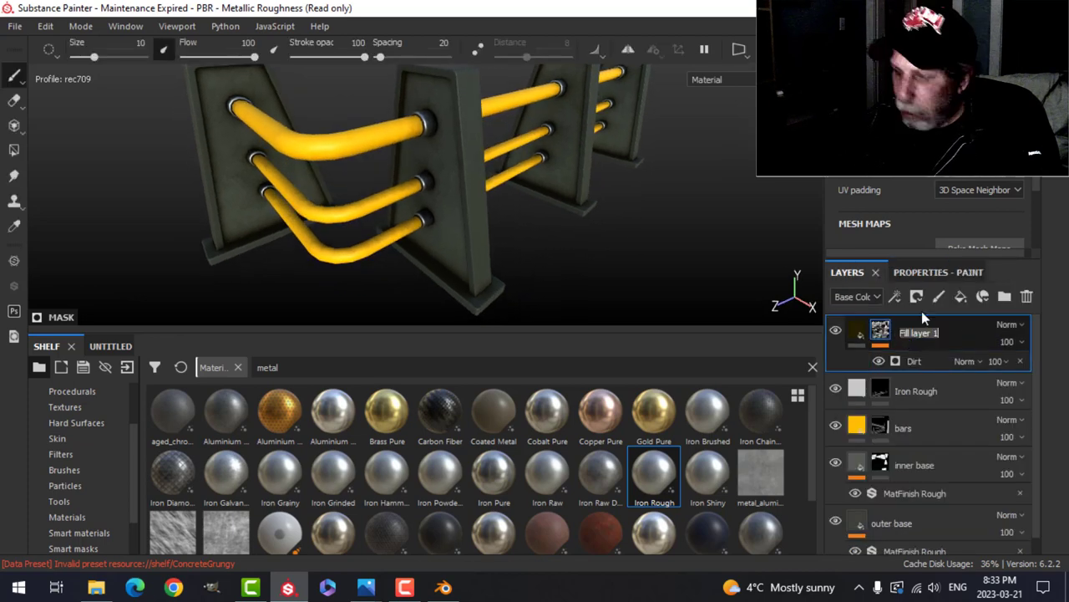
text(dirt)
key(Return)
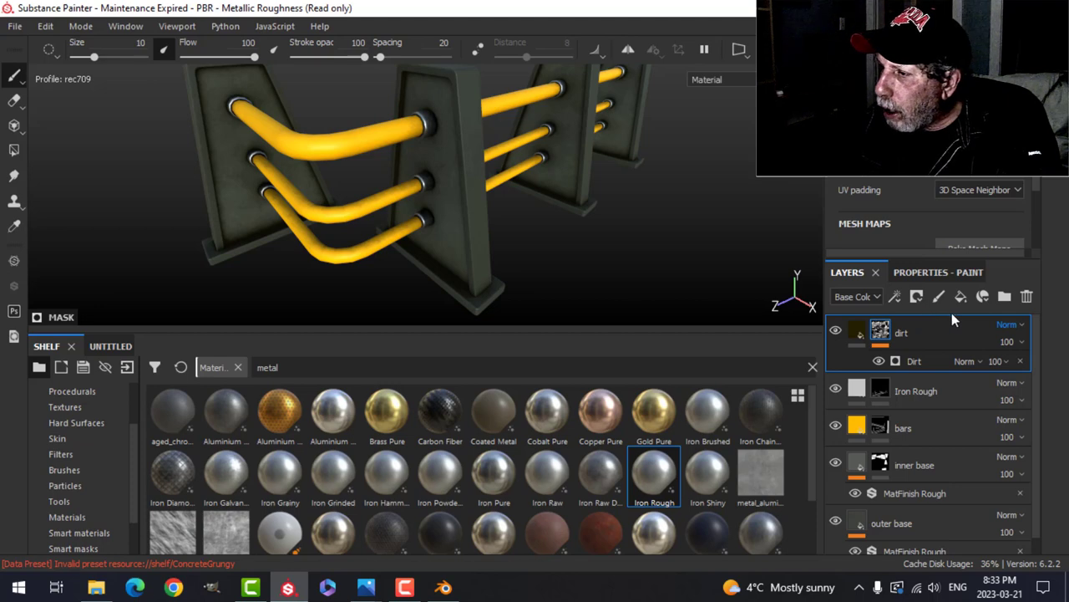
Add another fill layer with a black mask above the dirt layer
click(861, 329)
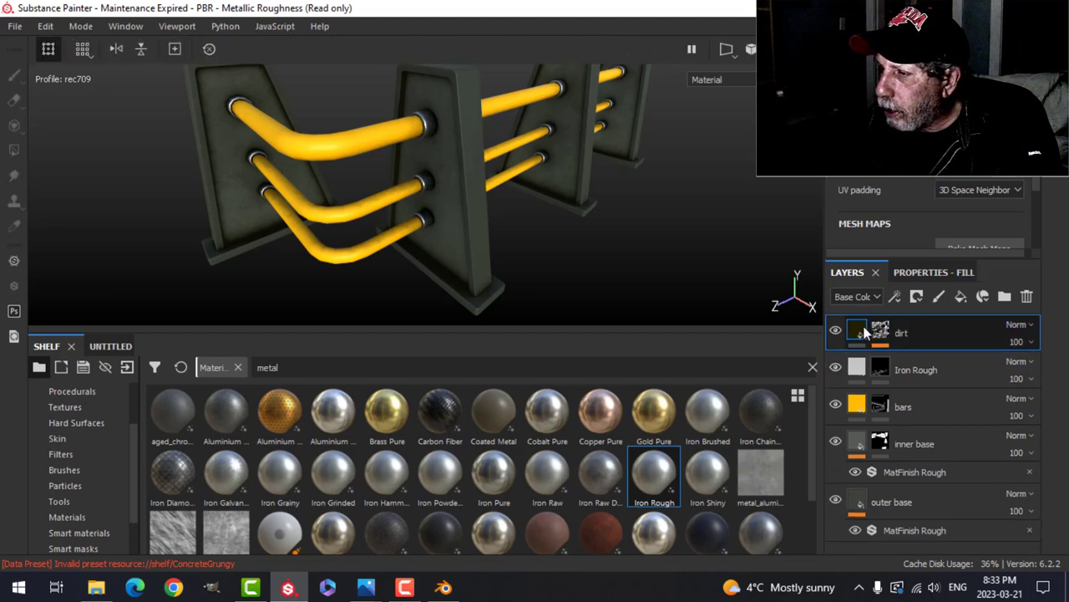
click(961, 295)
click(917, 296)
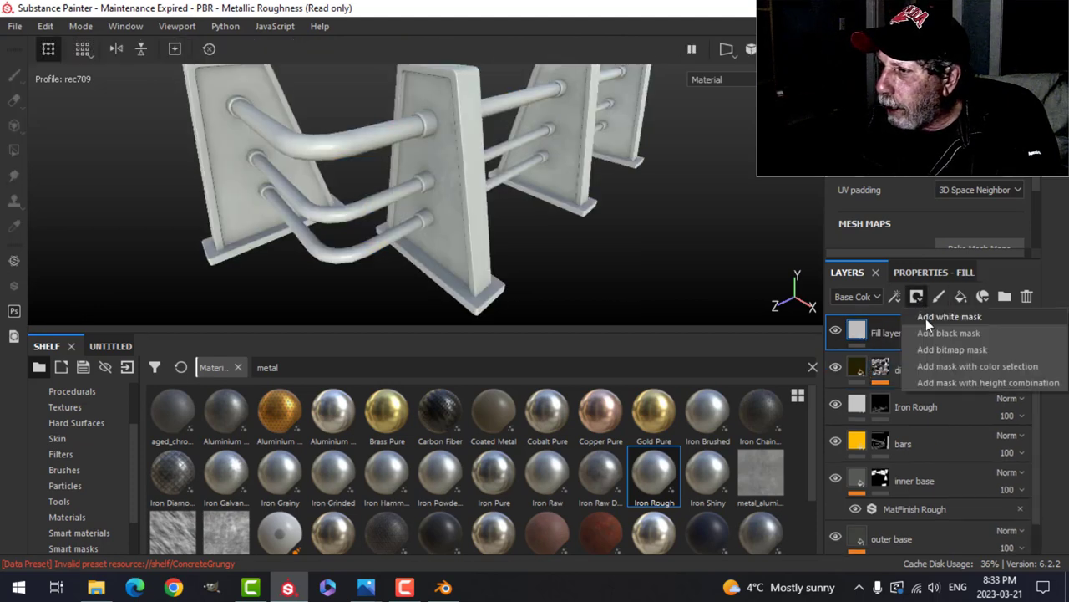
click(926, 335)
Add a Metal Edge Wear generator to the new layer's mask and set its Wear Level to 0.3
click(895, 296)
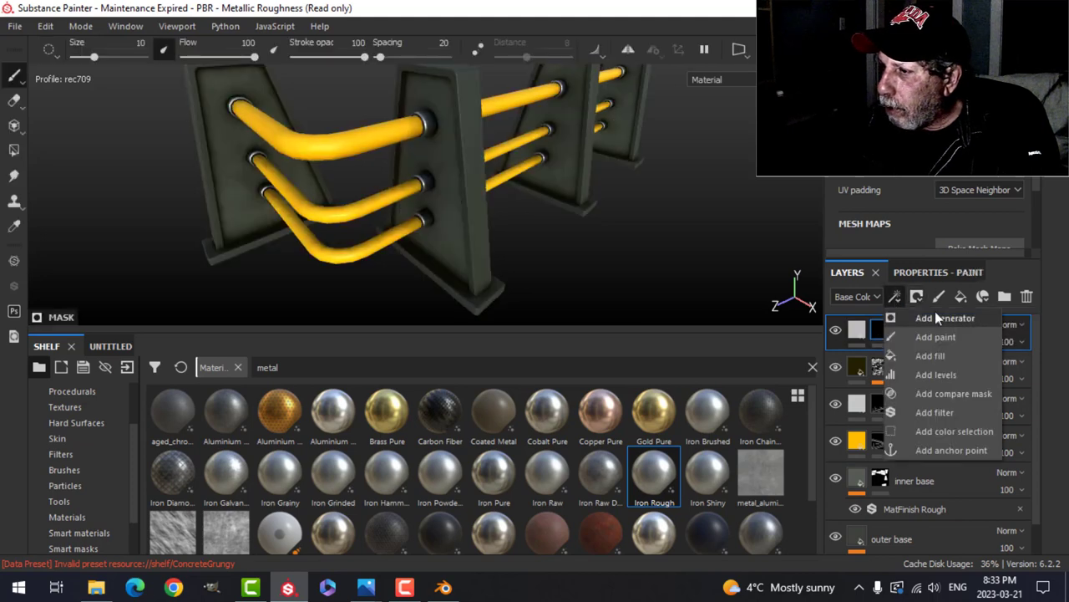
click(937, 320)
click(931, 279)
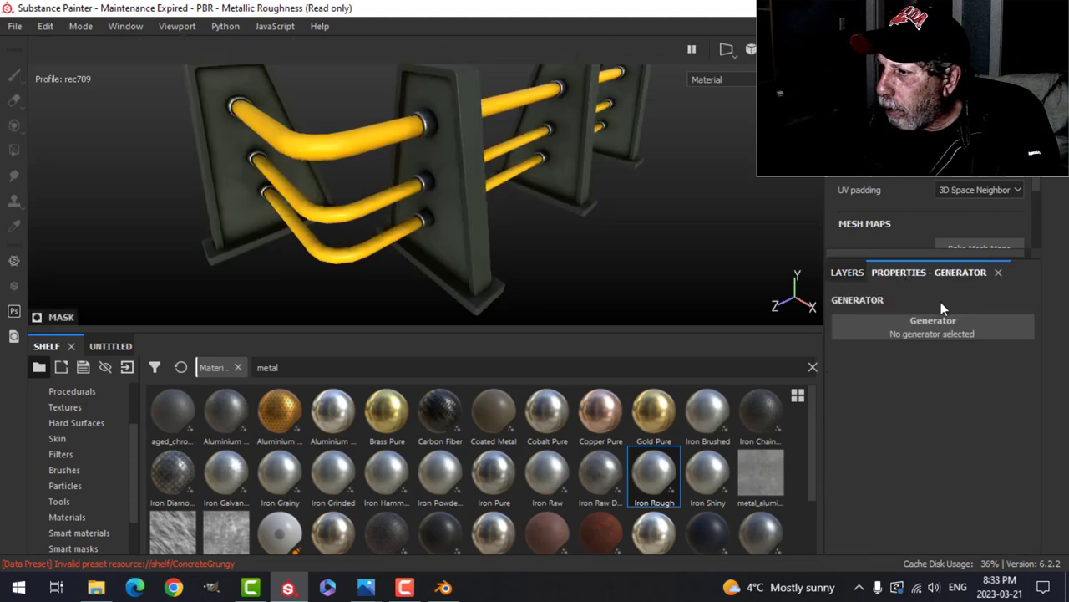
click(933, 322)
click(951, 466)
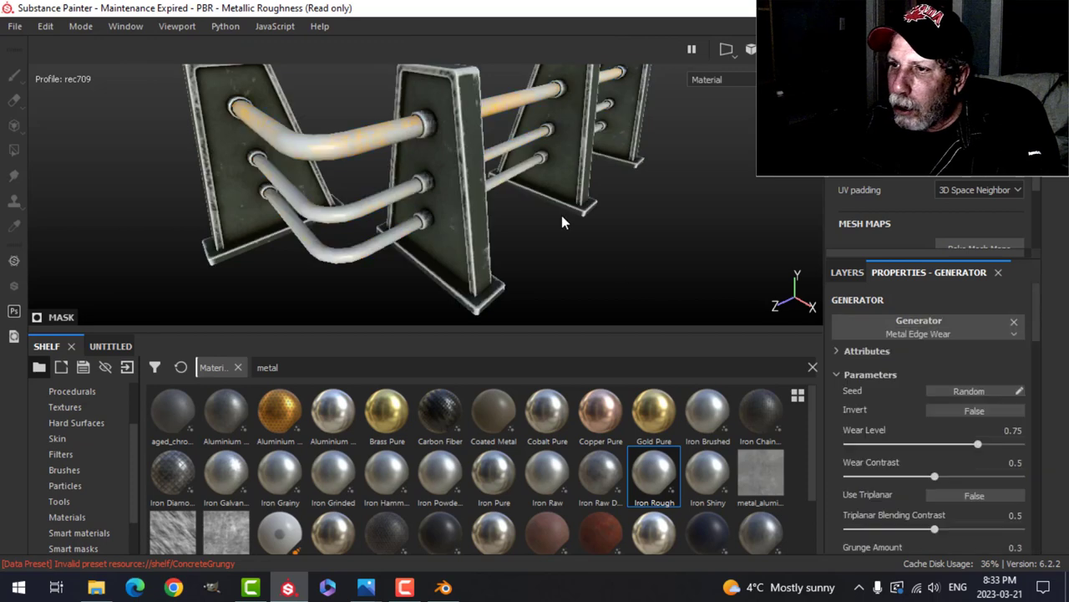
drag(979, 450, 912, 453)
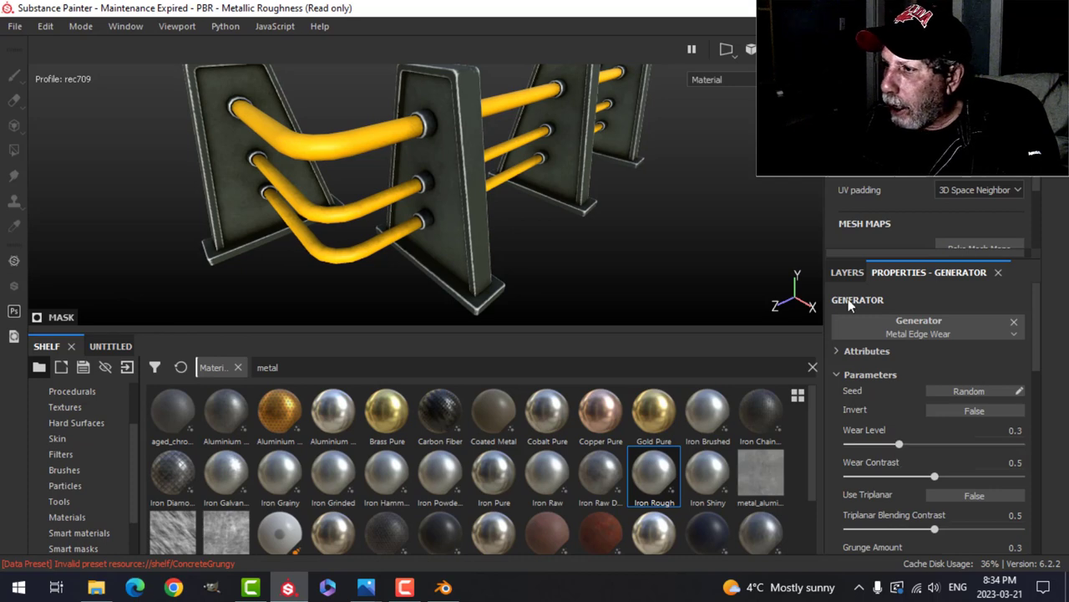
Set the edge-wear layer's base color to dark grey, RGB 0.079, and check the worn edges around the barrier
click(847, 271)
click(874, 329)
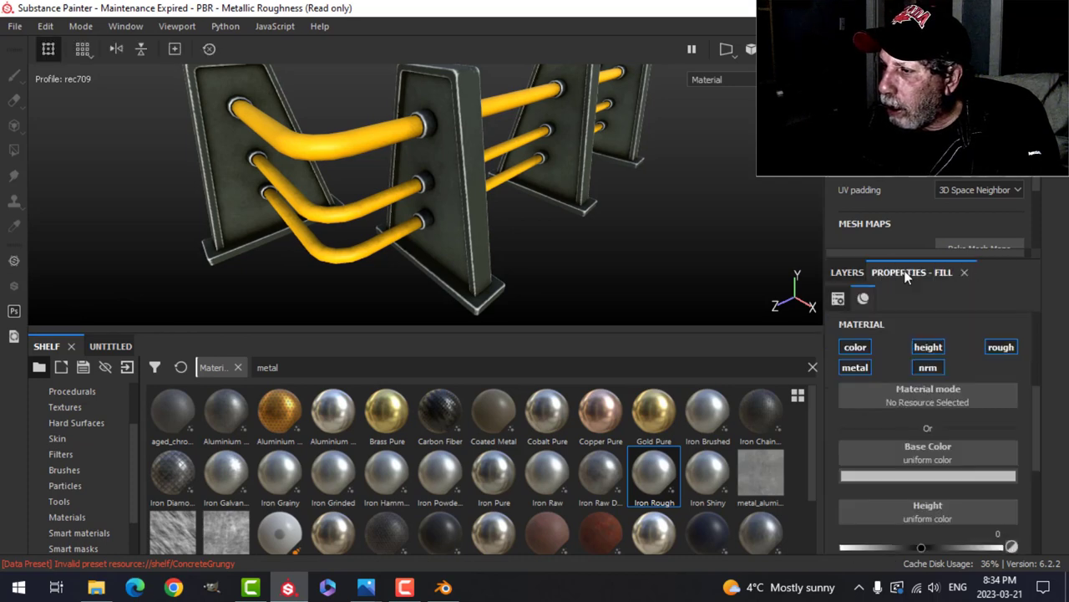
click(900, 473)
click(855, 384)
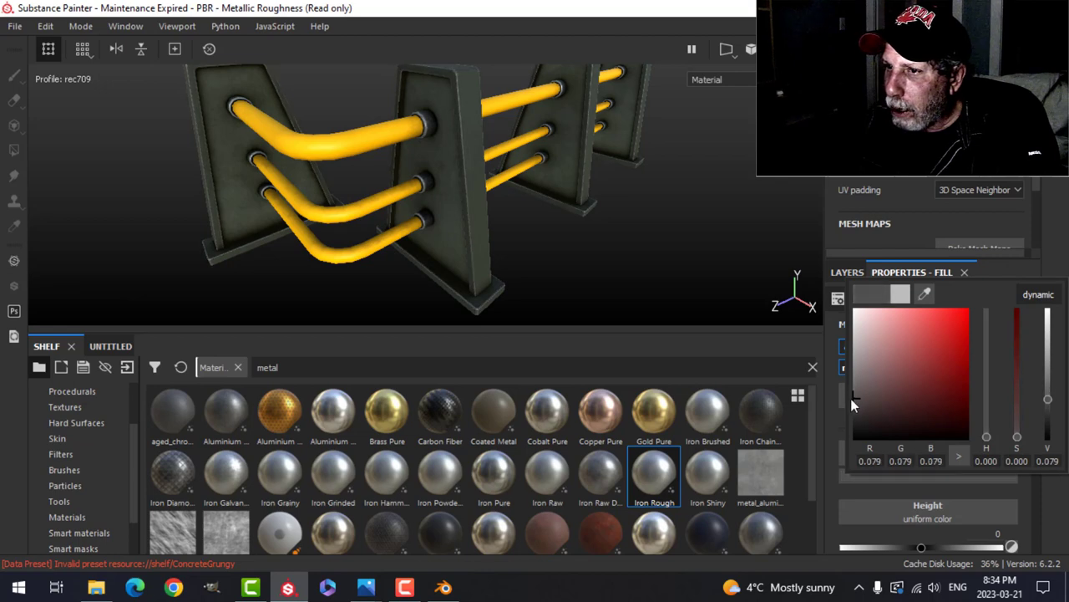
alt+drag(490, 205, 526, 216)
alt+drag(579, 254, 512, 236)
scroll(435, 137, up, 3)
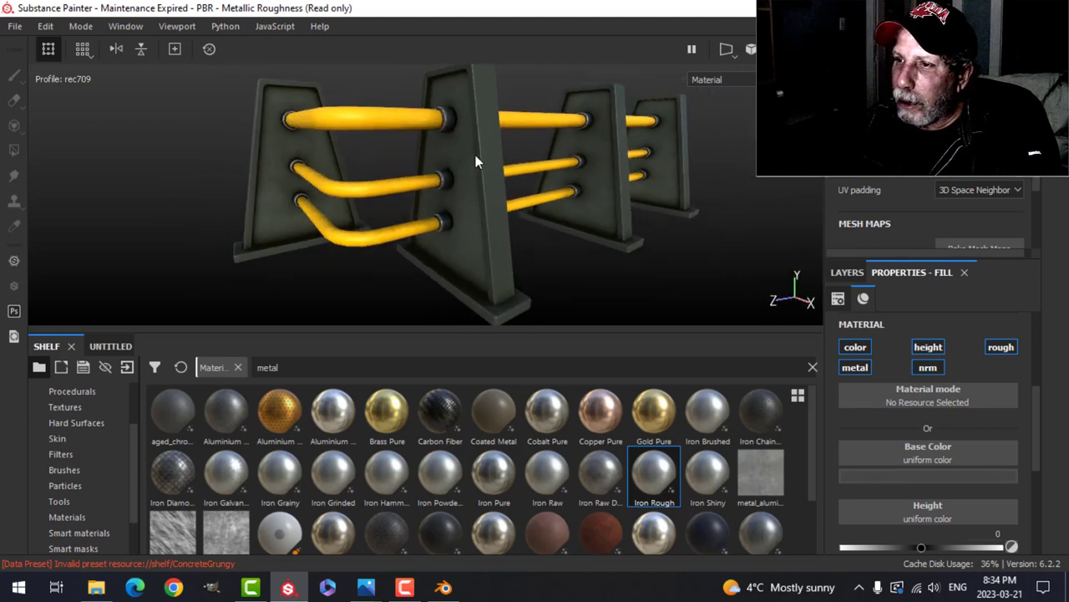
alt+drag(501, 170, 746, 259)
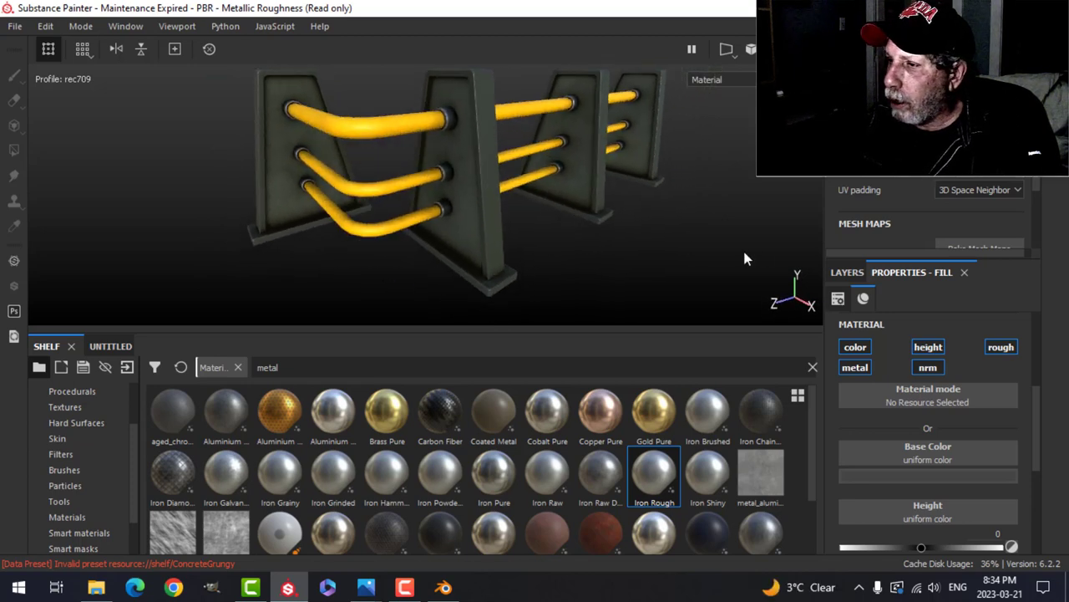
Rename the edge-wear layer as metal edges, and add above it a fill layer with a black mask that contains a fill effect
click(848, 272)
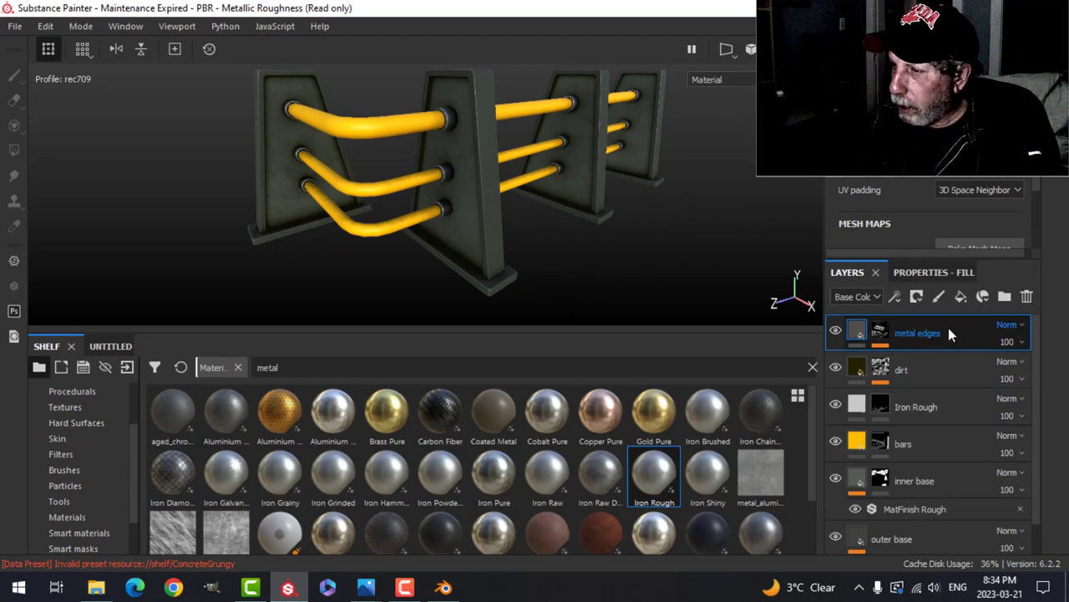
click(967, 297)
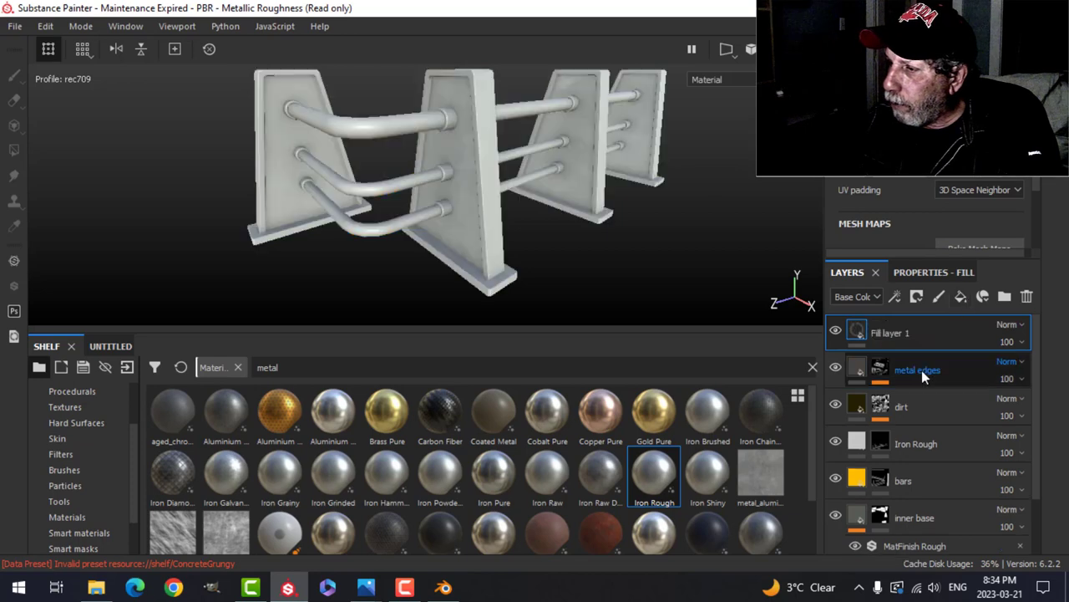
click(917, 296)
click(934, 333)
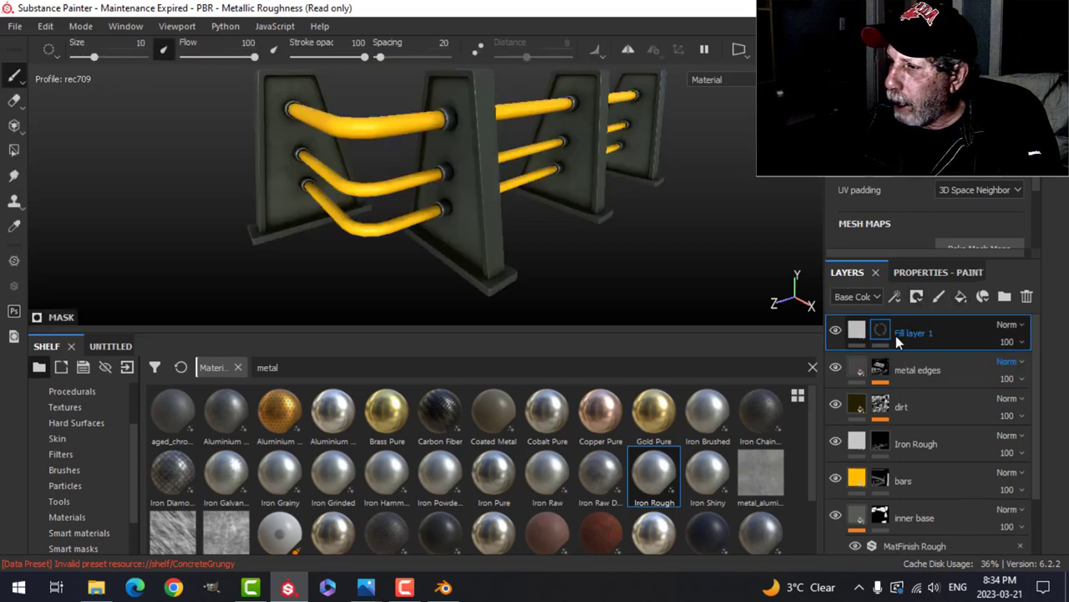
click(894, 297)
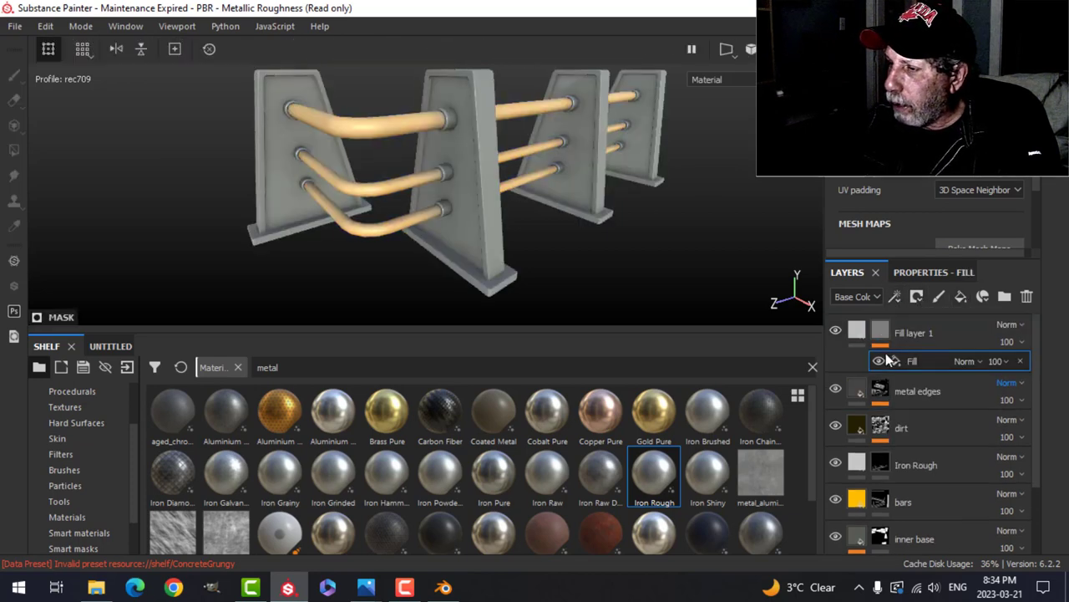
Limit the top fill layer's material to color and height, and set its height to -0.0145
click(857, 331)
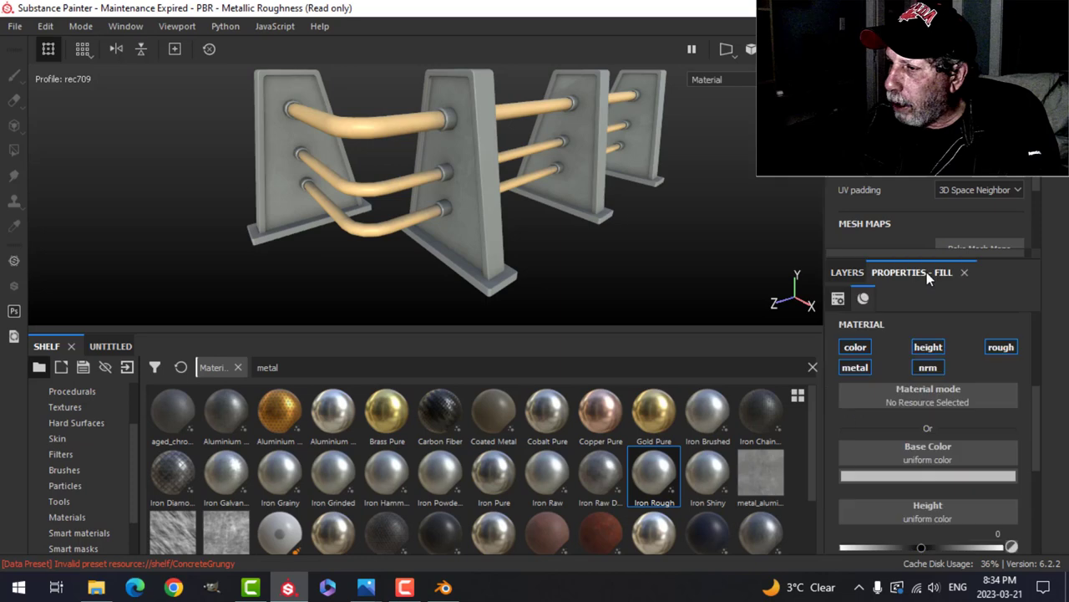
alt+click(860, 349)
click(924, 348)
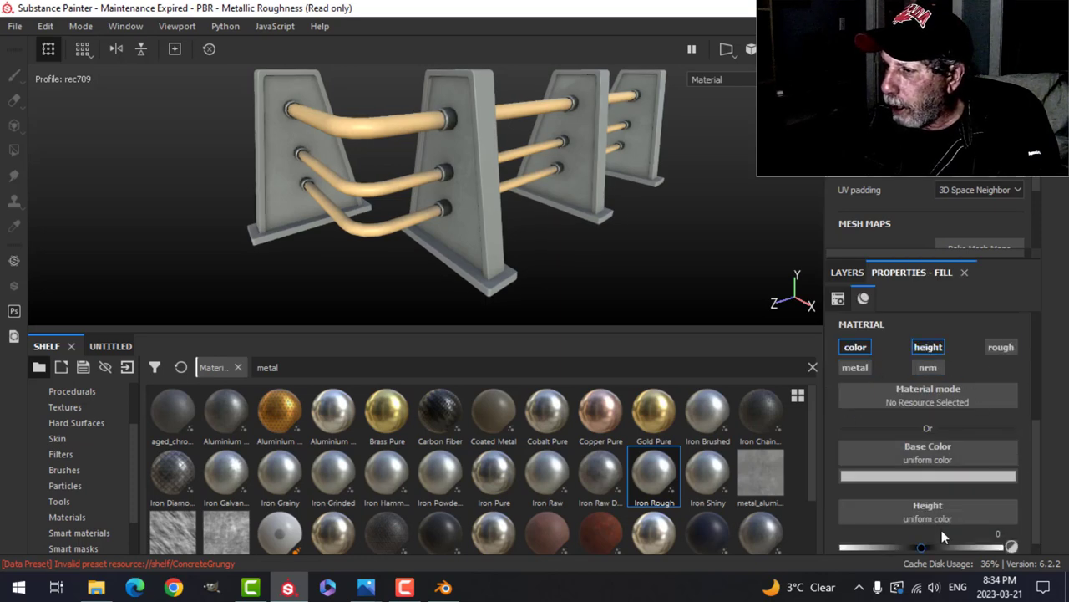
scroll(927, 528, down, 1)
drag(924, 530, 923, 536)
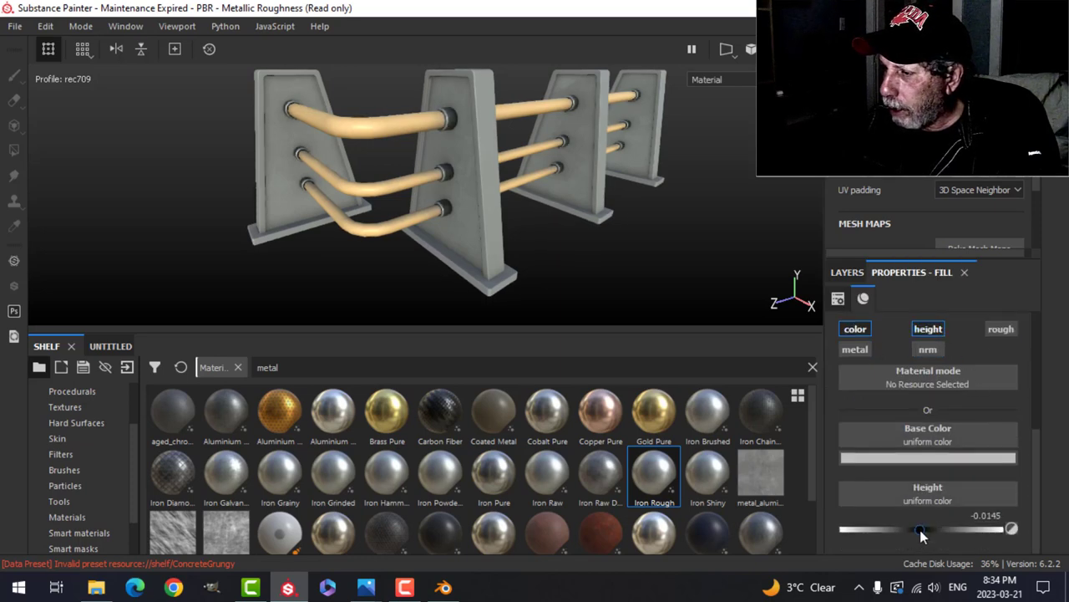
click(852, 272)
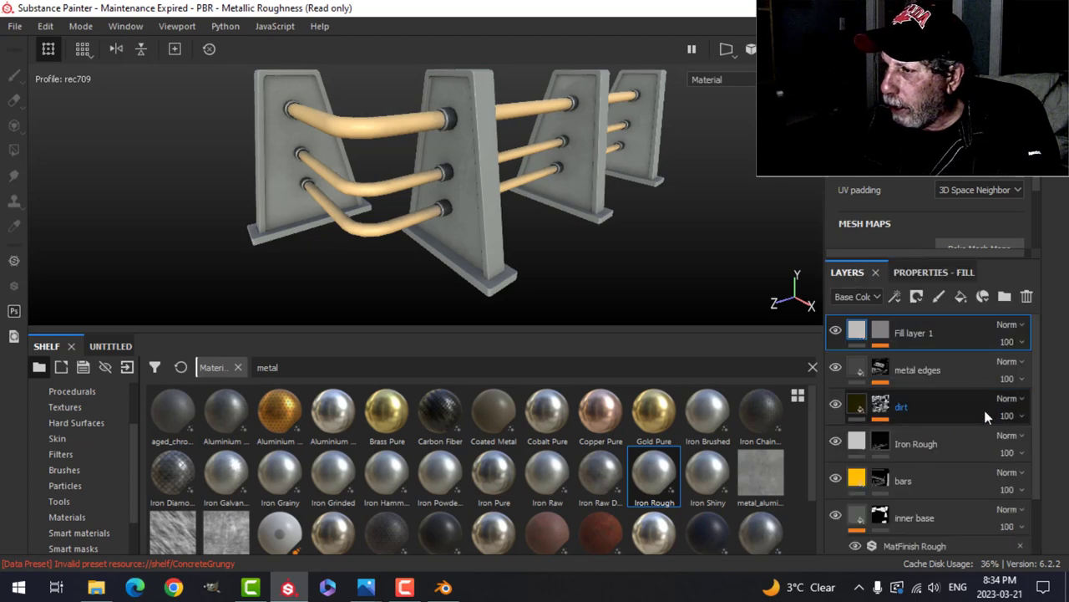
Search the procedurals for "scrat" and assign Grunge Scratches Rough as the grayscale of the top layer's mask fill
click(883, 330)
click(914, 361)
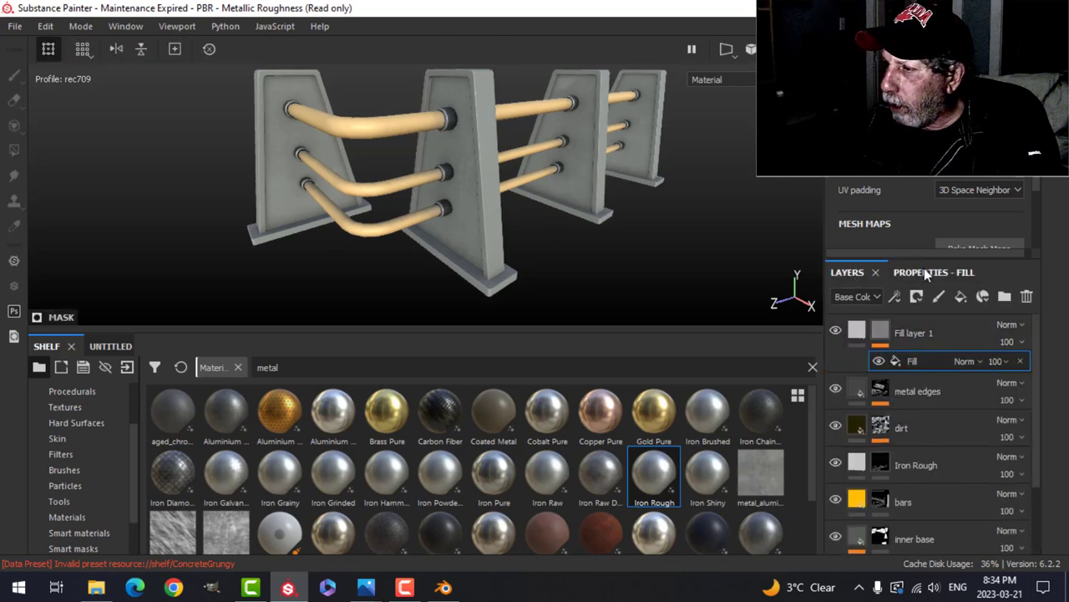
click(924, 272)
click(72, 391)
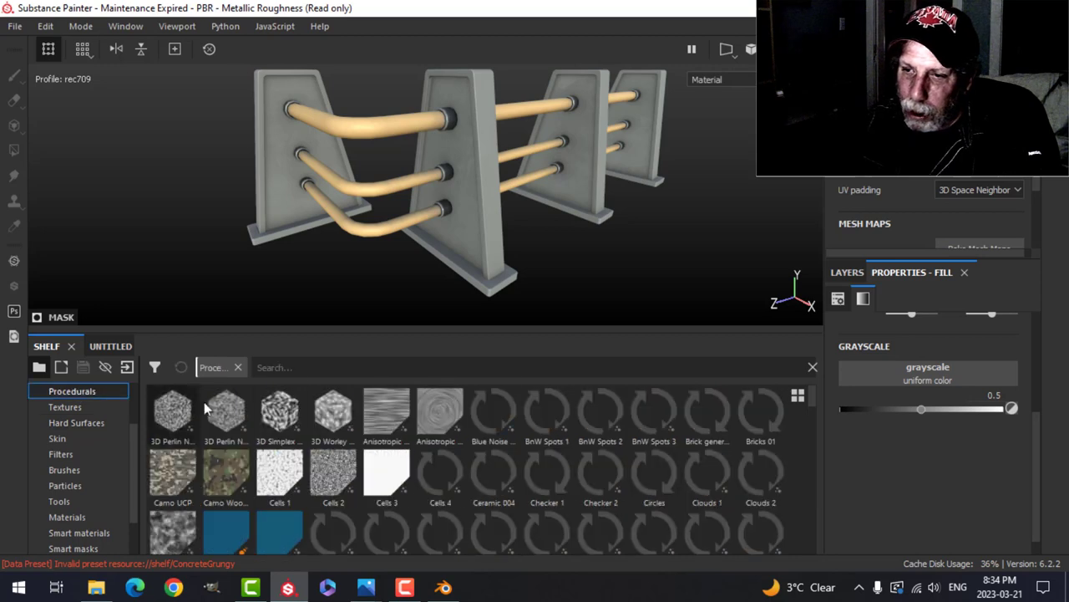
click(326, 367)
text(scrat)
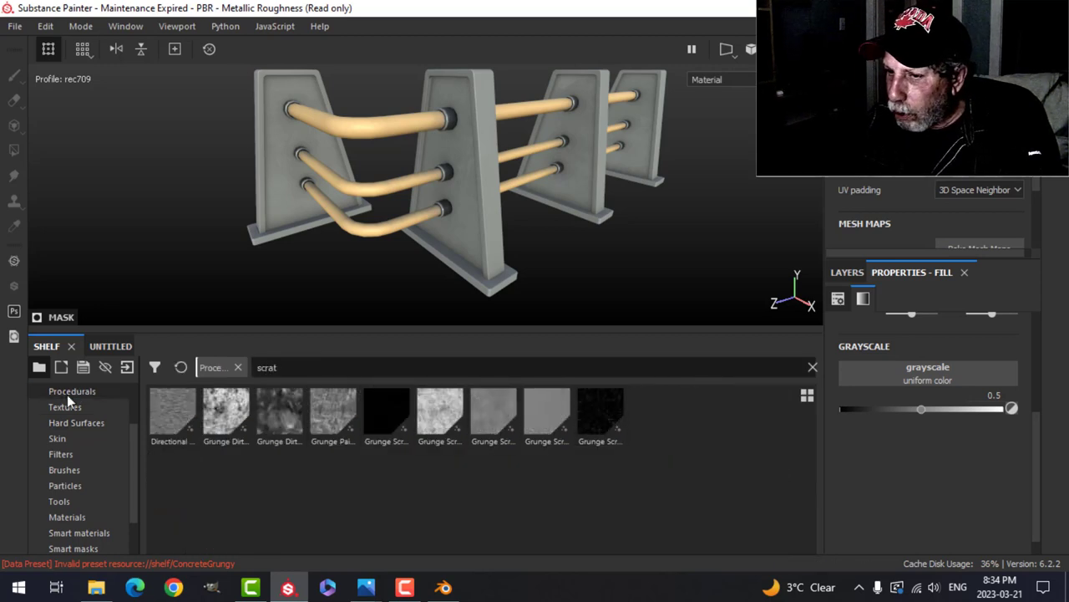
drag(586, 414, 878, 374)
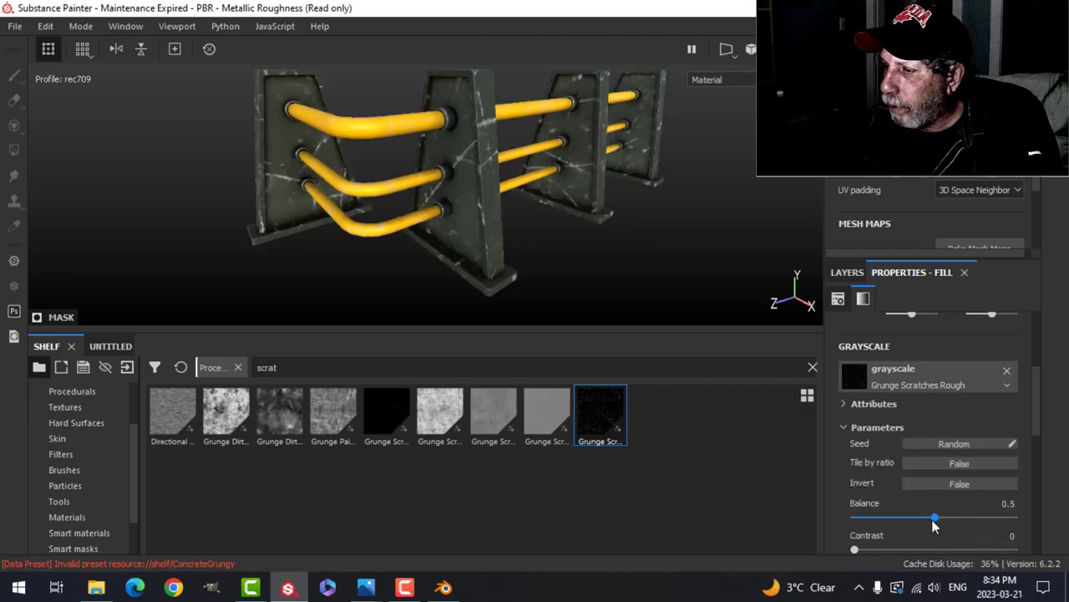
Tune the Grunge Scratches Rough mask with balance 0.37, scratch width 0.36 and scratch length 0.64
drag(934, 524, 922, 524)
scroll(1014, 490, down, 3)
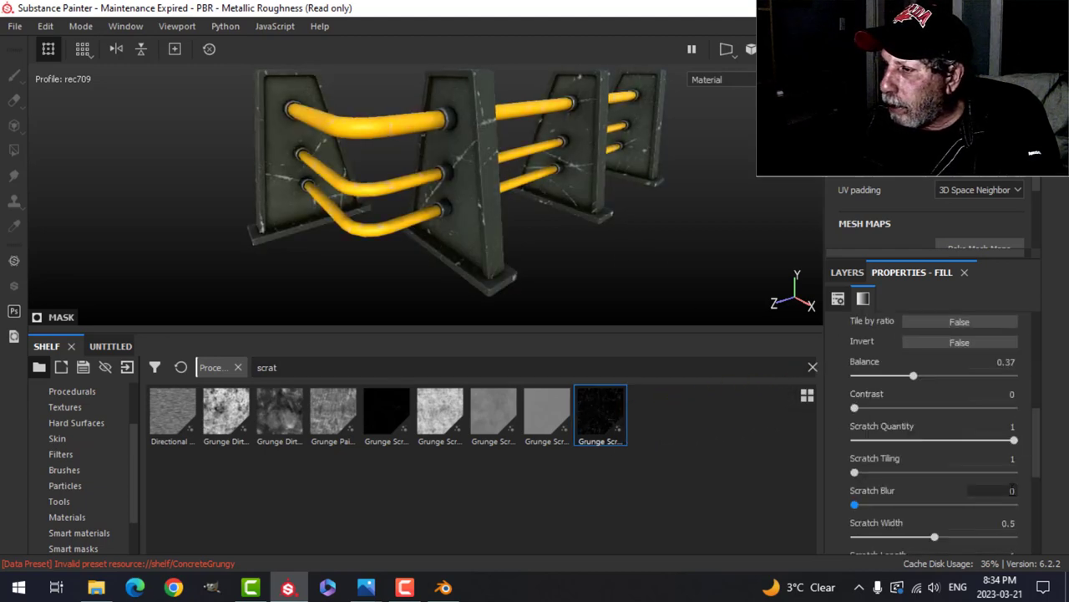
scroll(1007, 483, up, 2)
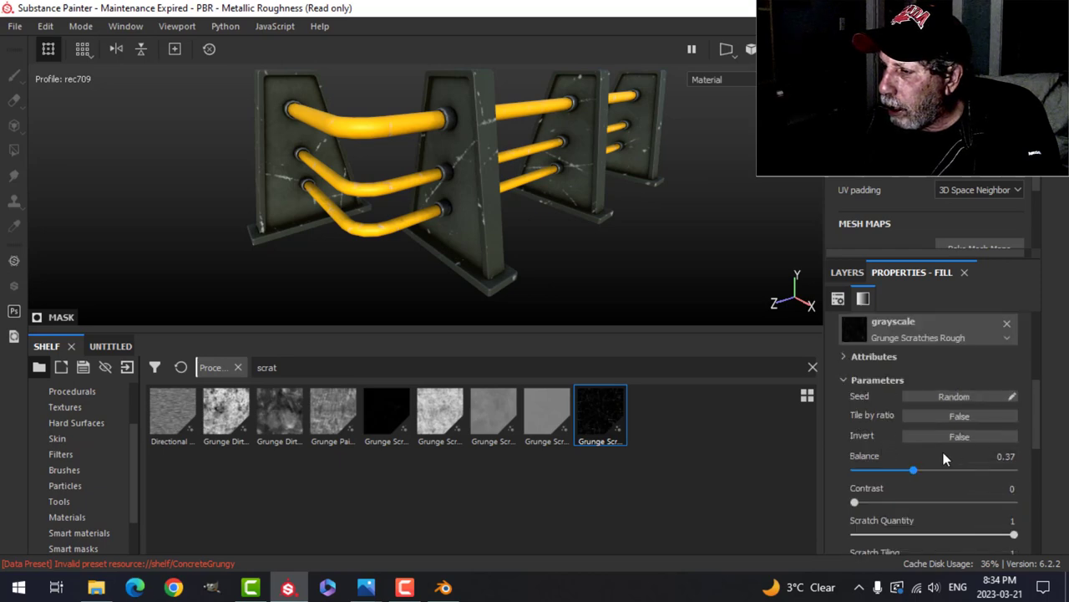
scroll(943, 457, down, 4)
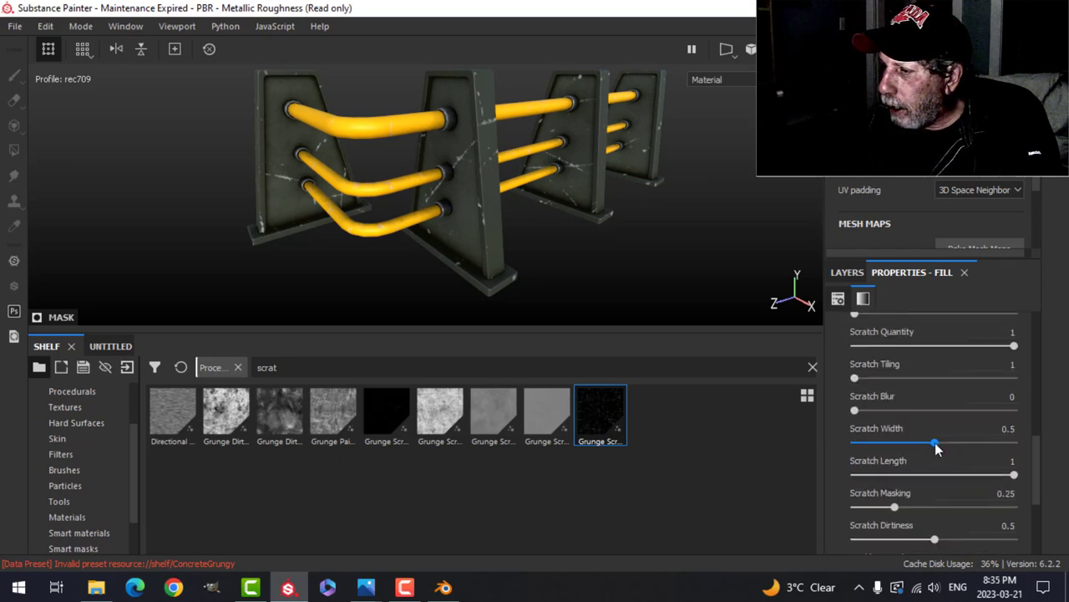
drag(935, 442, 912, 442)
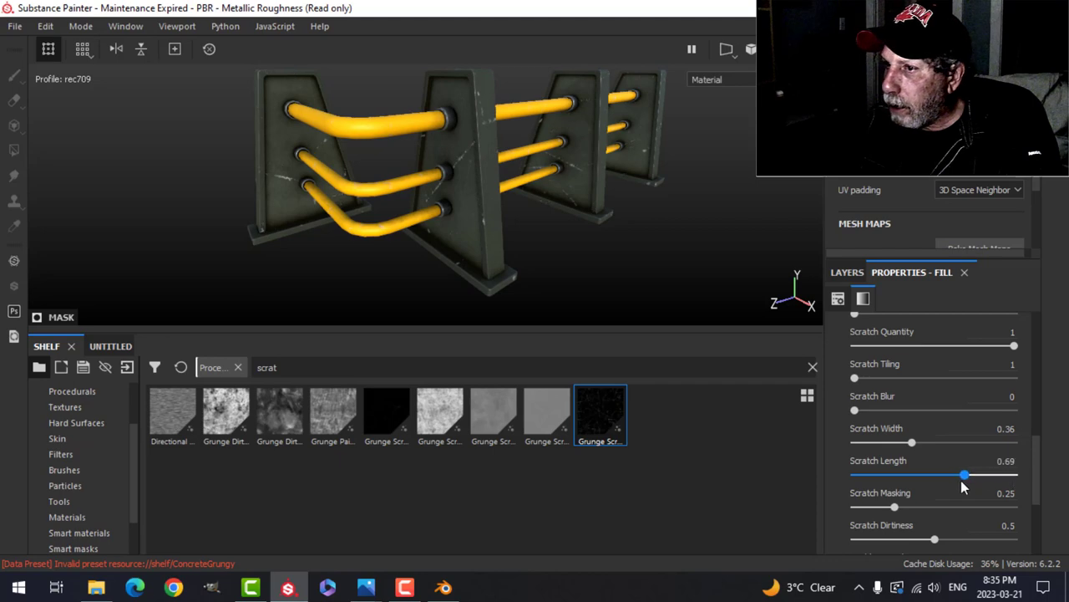
scroll(924, 501, down, 1)
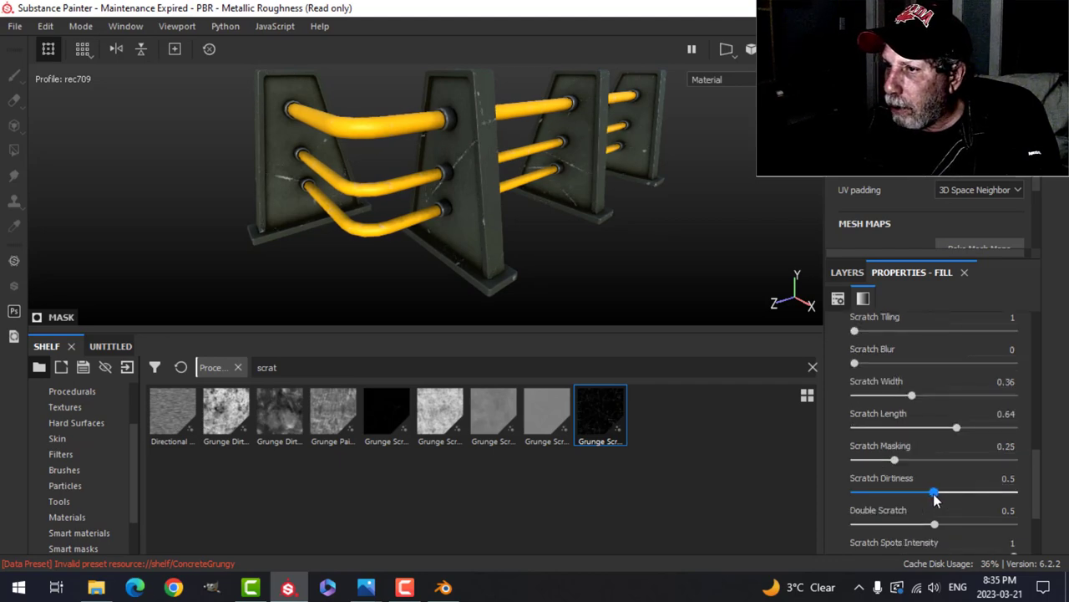
Set the base color of the top scratch fill layer to a neutral dark grey, RGB 0.025
click(841, 276)
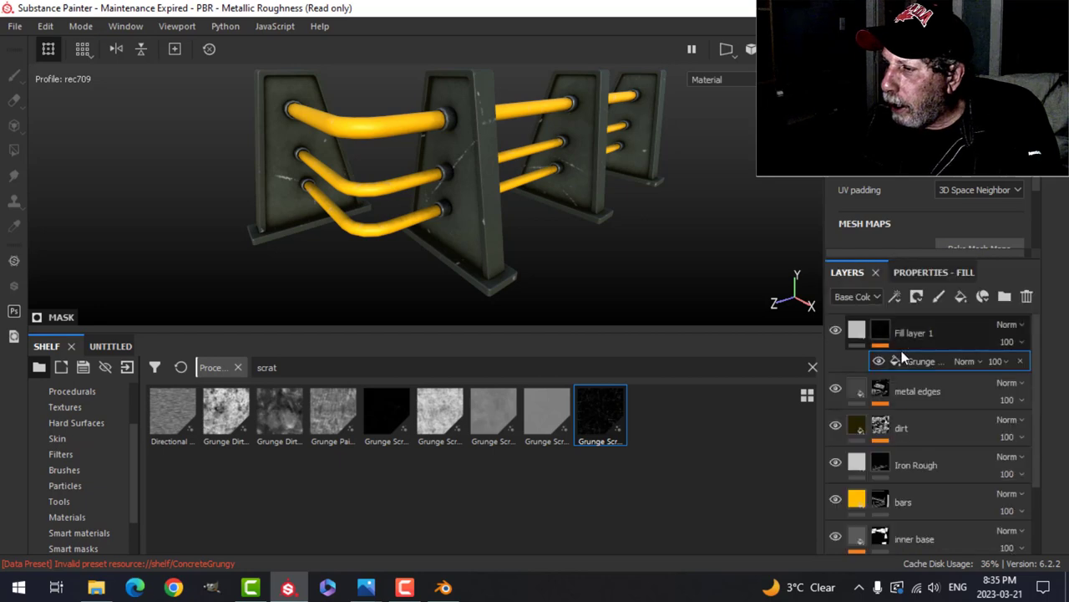
click(860, 332)
click(912, 273)
click(925, 456)
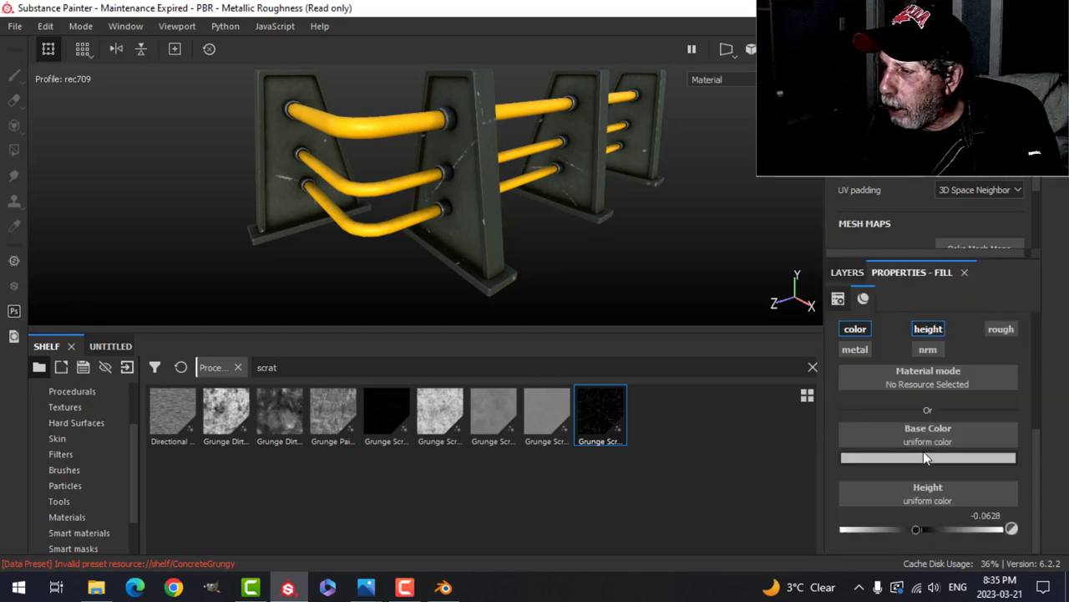
click(862, 391)
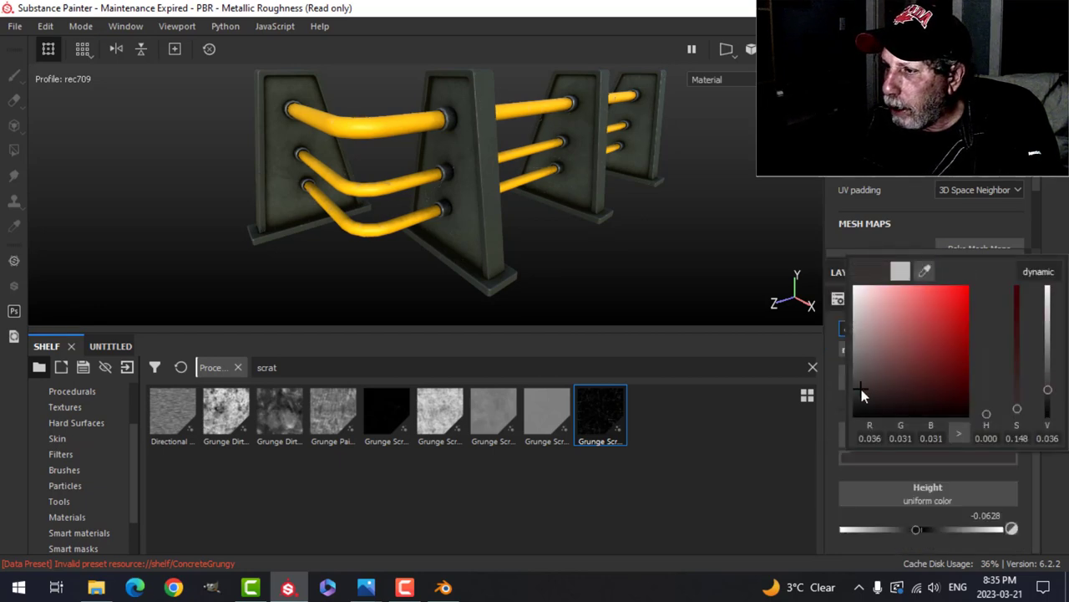
drag(862, 394, 857, 393)
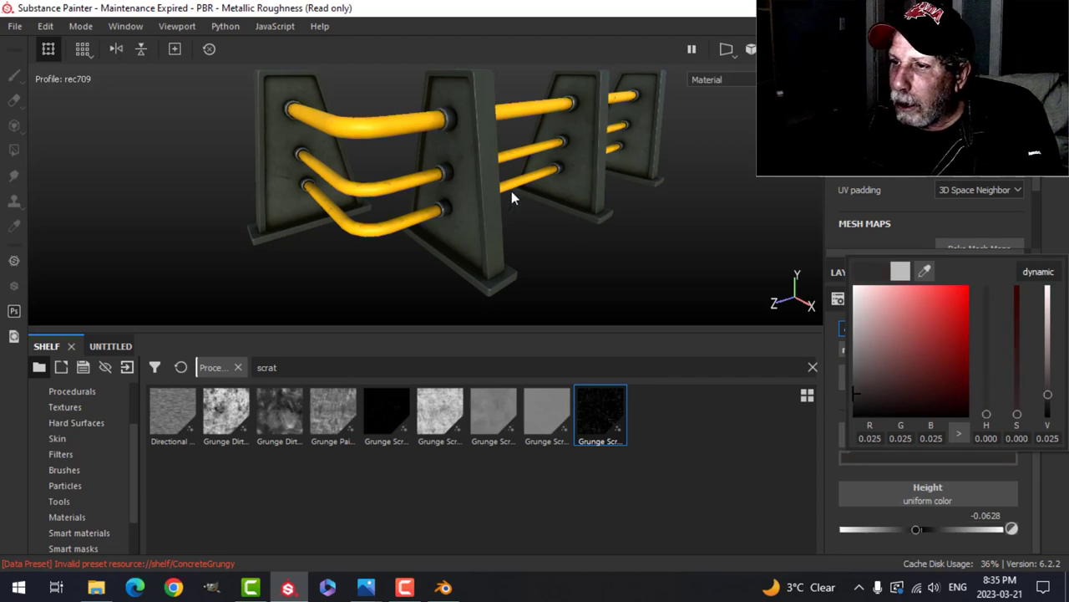
click(557, 222)
Change the texture resolution in the barrier's texture set settings
scroll(535, 203, down, 3)
scroll(530, 209, up, 5)
alt+drag(529, 208, 633, 208)
alt+drag(578, 242, 585, 213)
scroll(936, 159, up, 5)
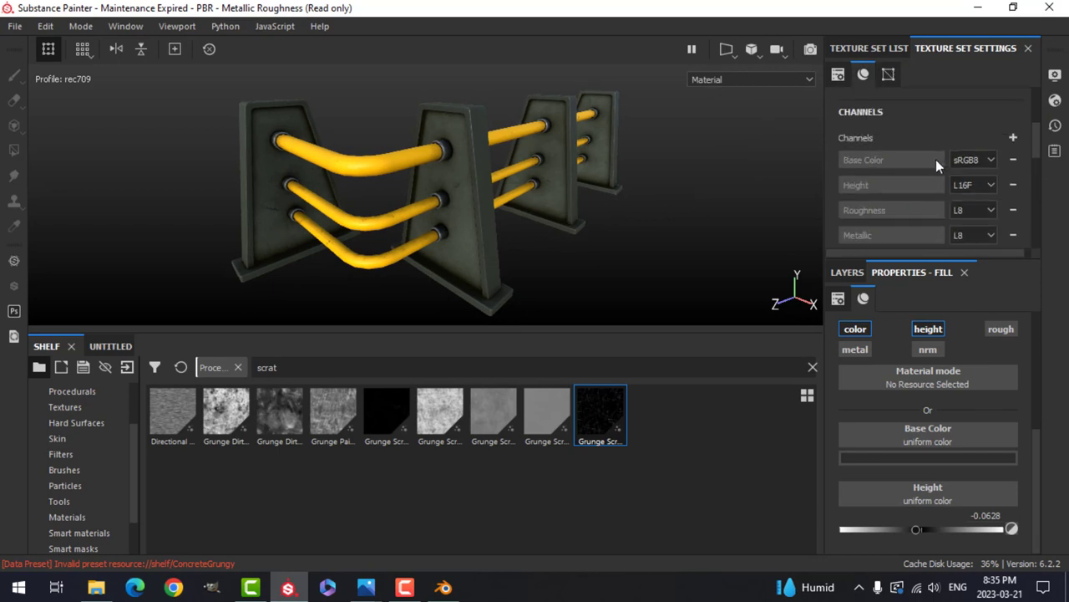
click(936, 148)
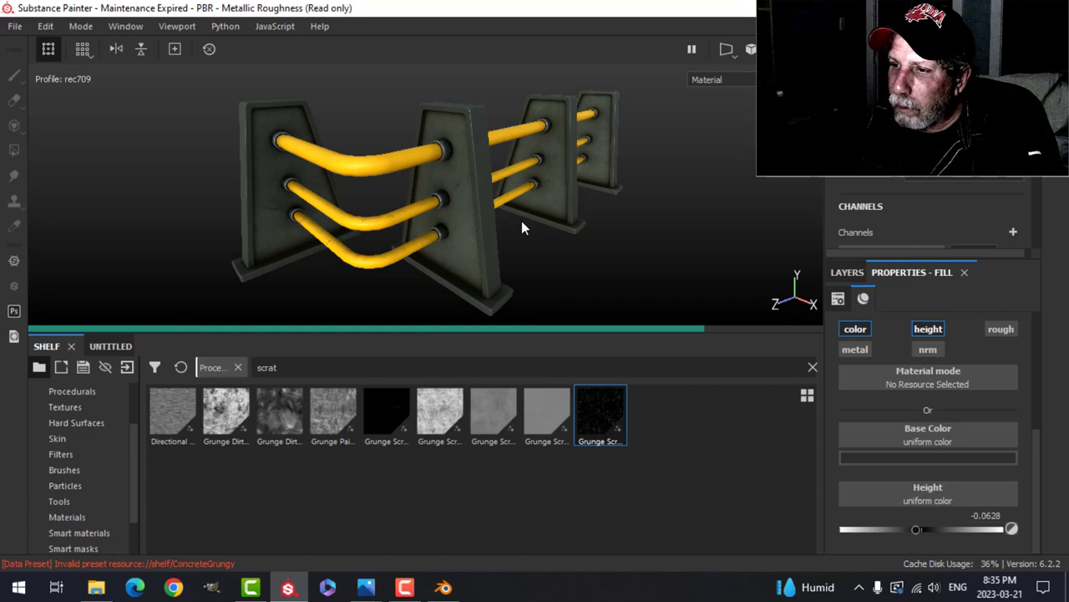
Examine the dark scratches, dirt and worn edges on the bases and yellow bars in an enlarged viewport
key(Tab)
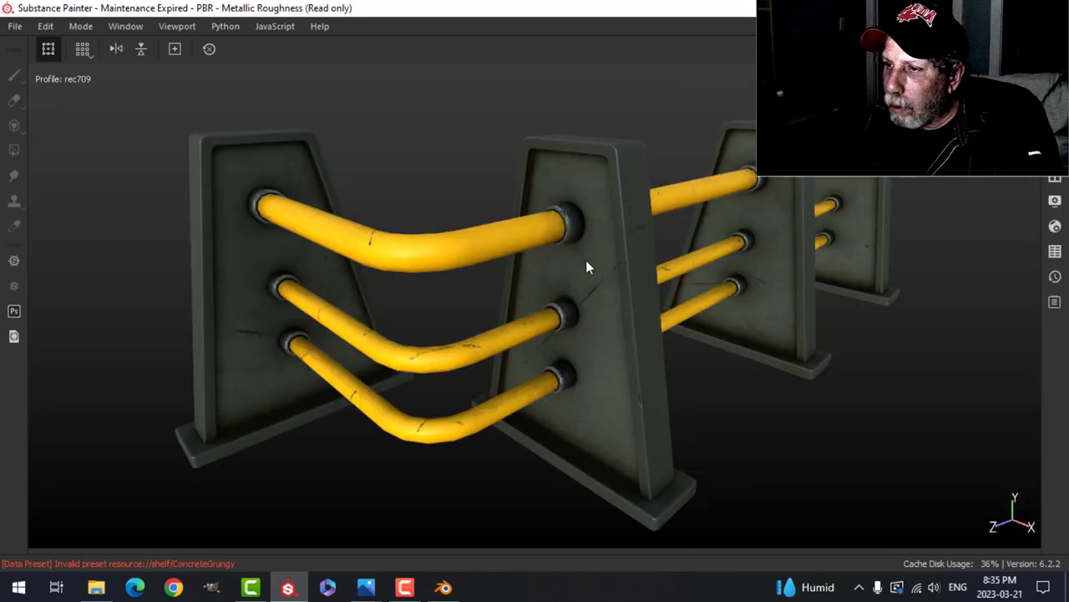
alt+drag(587, 275, 566, 260)
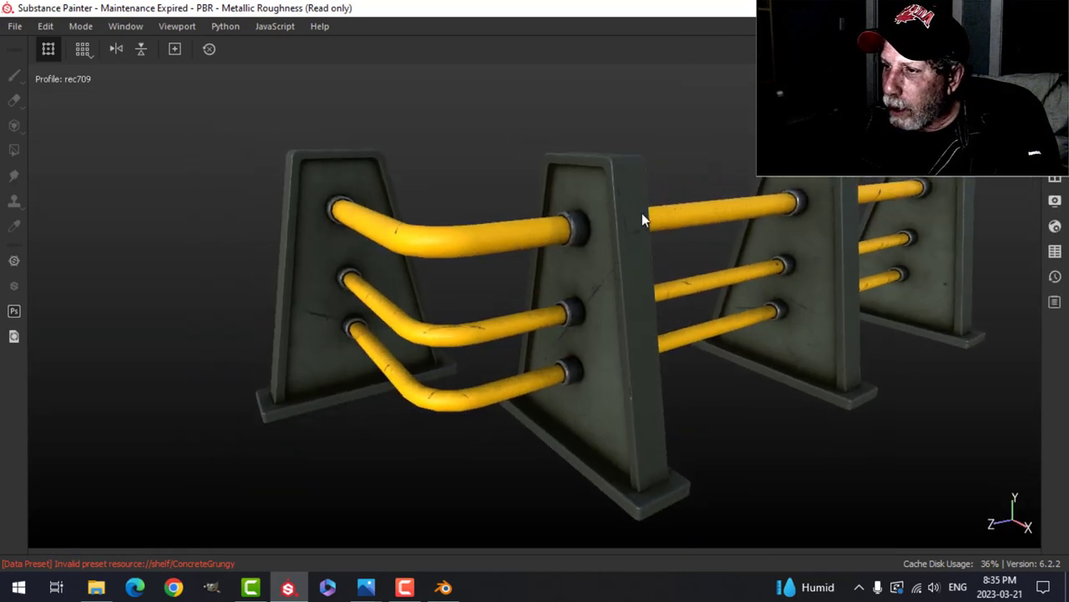
scroll(638, 253, up, 3)
alt+right_drag(638, 254, 638, 309)
alt+middle_drag(638, 309, 577, 308)
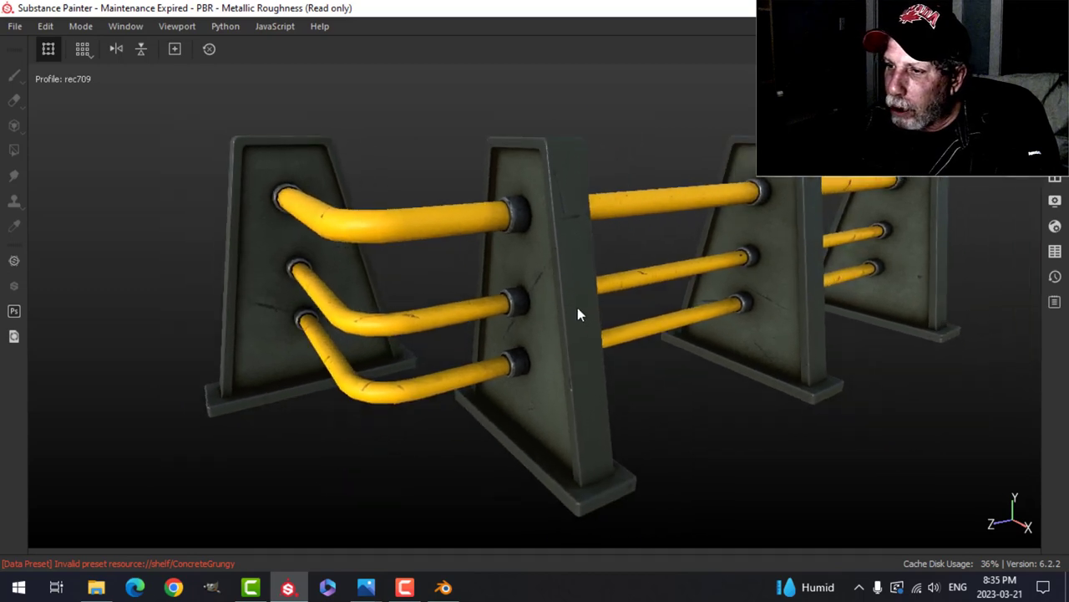
alt+drag(577, 307, 585, 265)
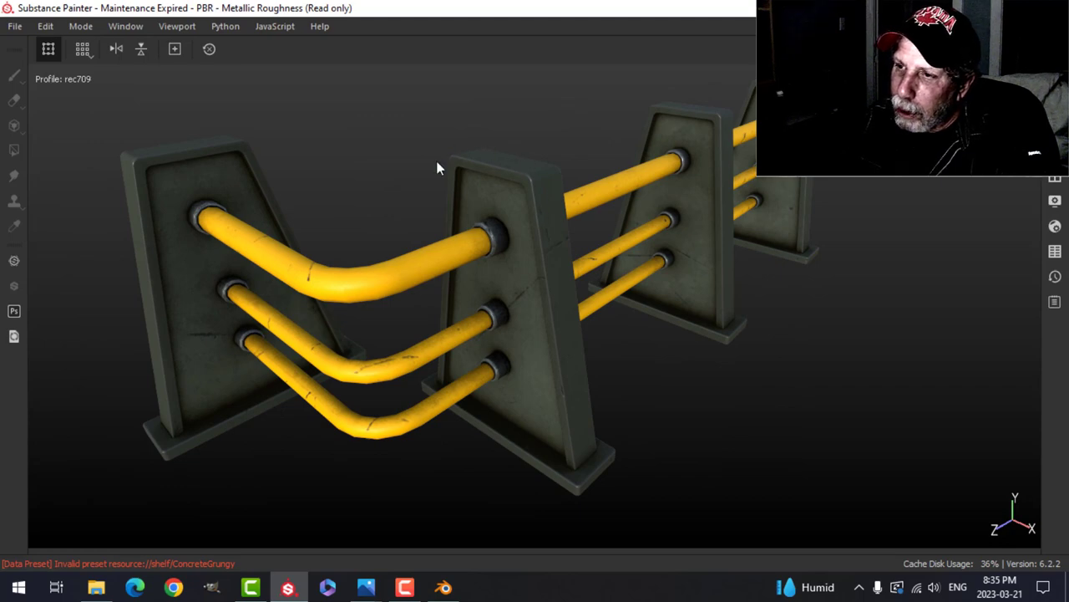
mouse_move(665, 243)
alt+mouse_down()
mouse_move(601, 246)
mouse_move(637, 251)
mouse_move(638, 263)
mouse_move(517, 238)
mouse_move(684, 224)
mouse_move(680, 254)
mouse_move(528, 239)
mouse_move(548, 255)
mouse_move(549, 226)
mouse_move(555, 250)
mouse_move(525, 226)
mouse_move(557, 203)
mouse_move(607, 214)
mouse_move(485, 254)
alt+mouse_up()
scroll(555, 250, up, 3)
scroll(480, 263, down, 6)
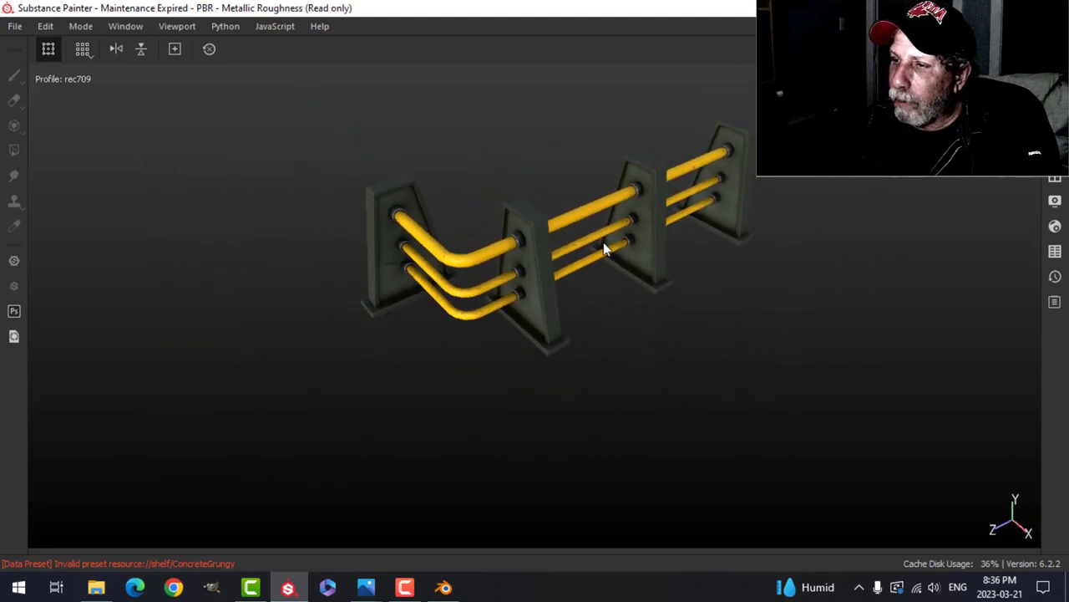
alt+drag(603, 242, 638, 240)
scroll(697, 247, down, 3)
scroll(701, 249, up, 6)
alt+middle_drag(638, 240, 675, 255)
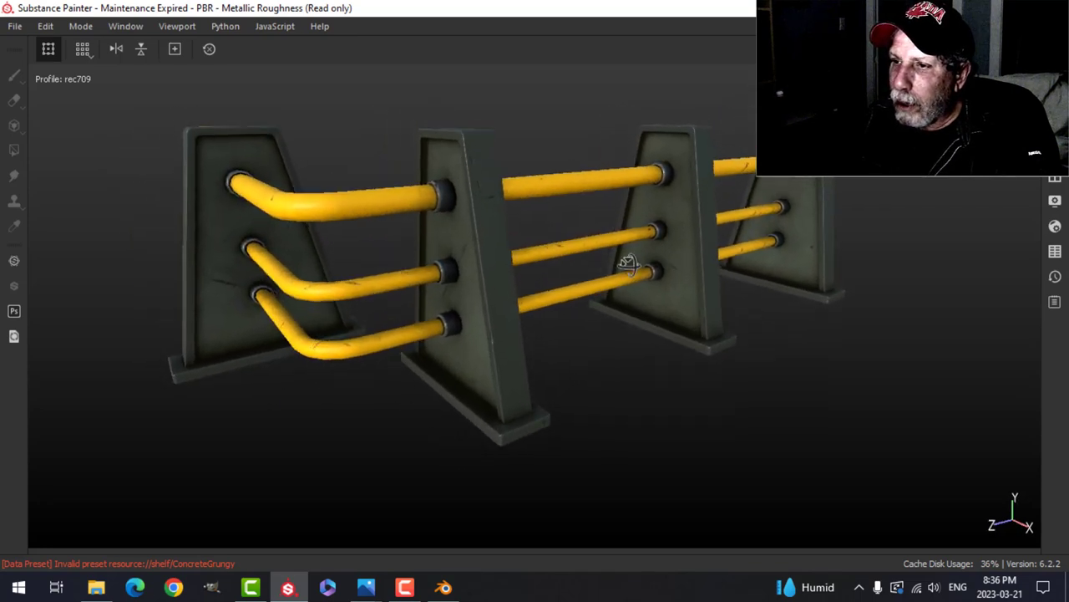
alt+drag(630, 262, 661, 263)
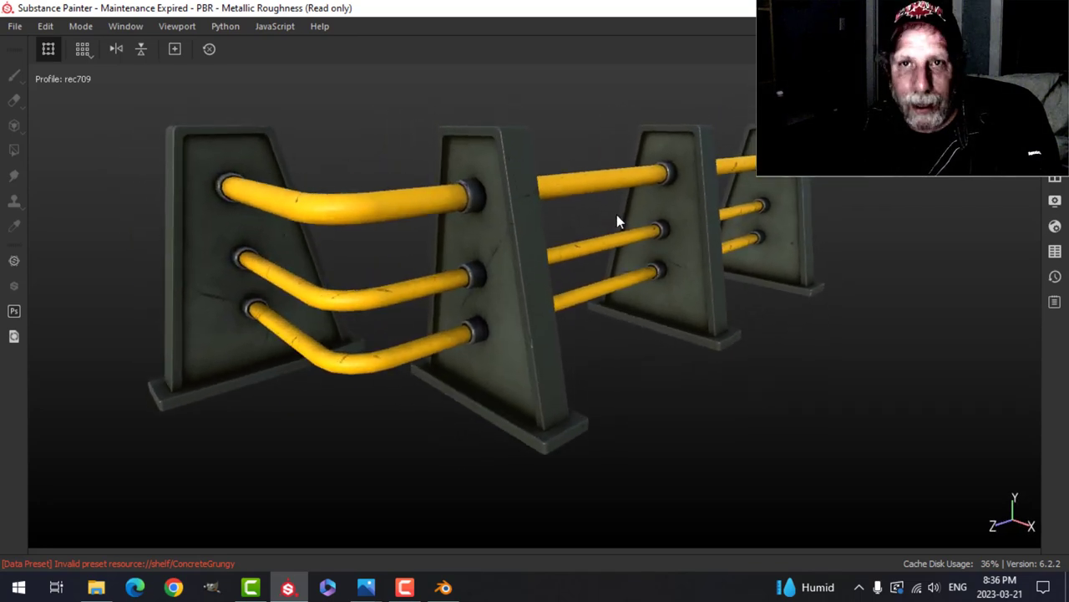